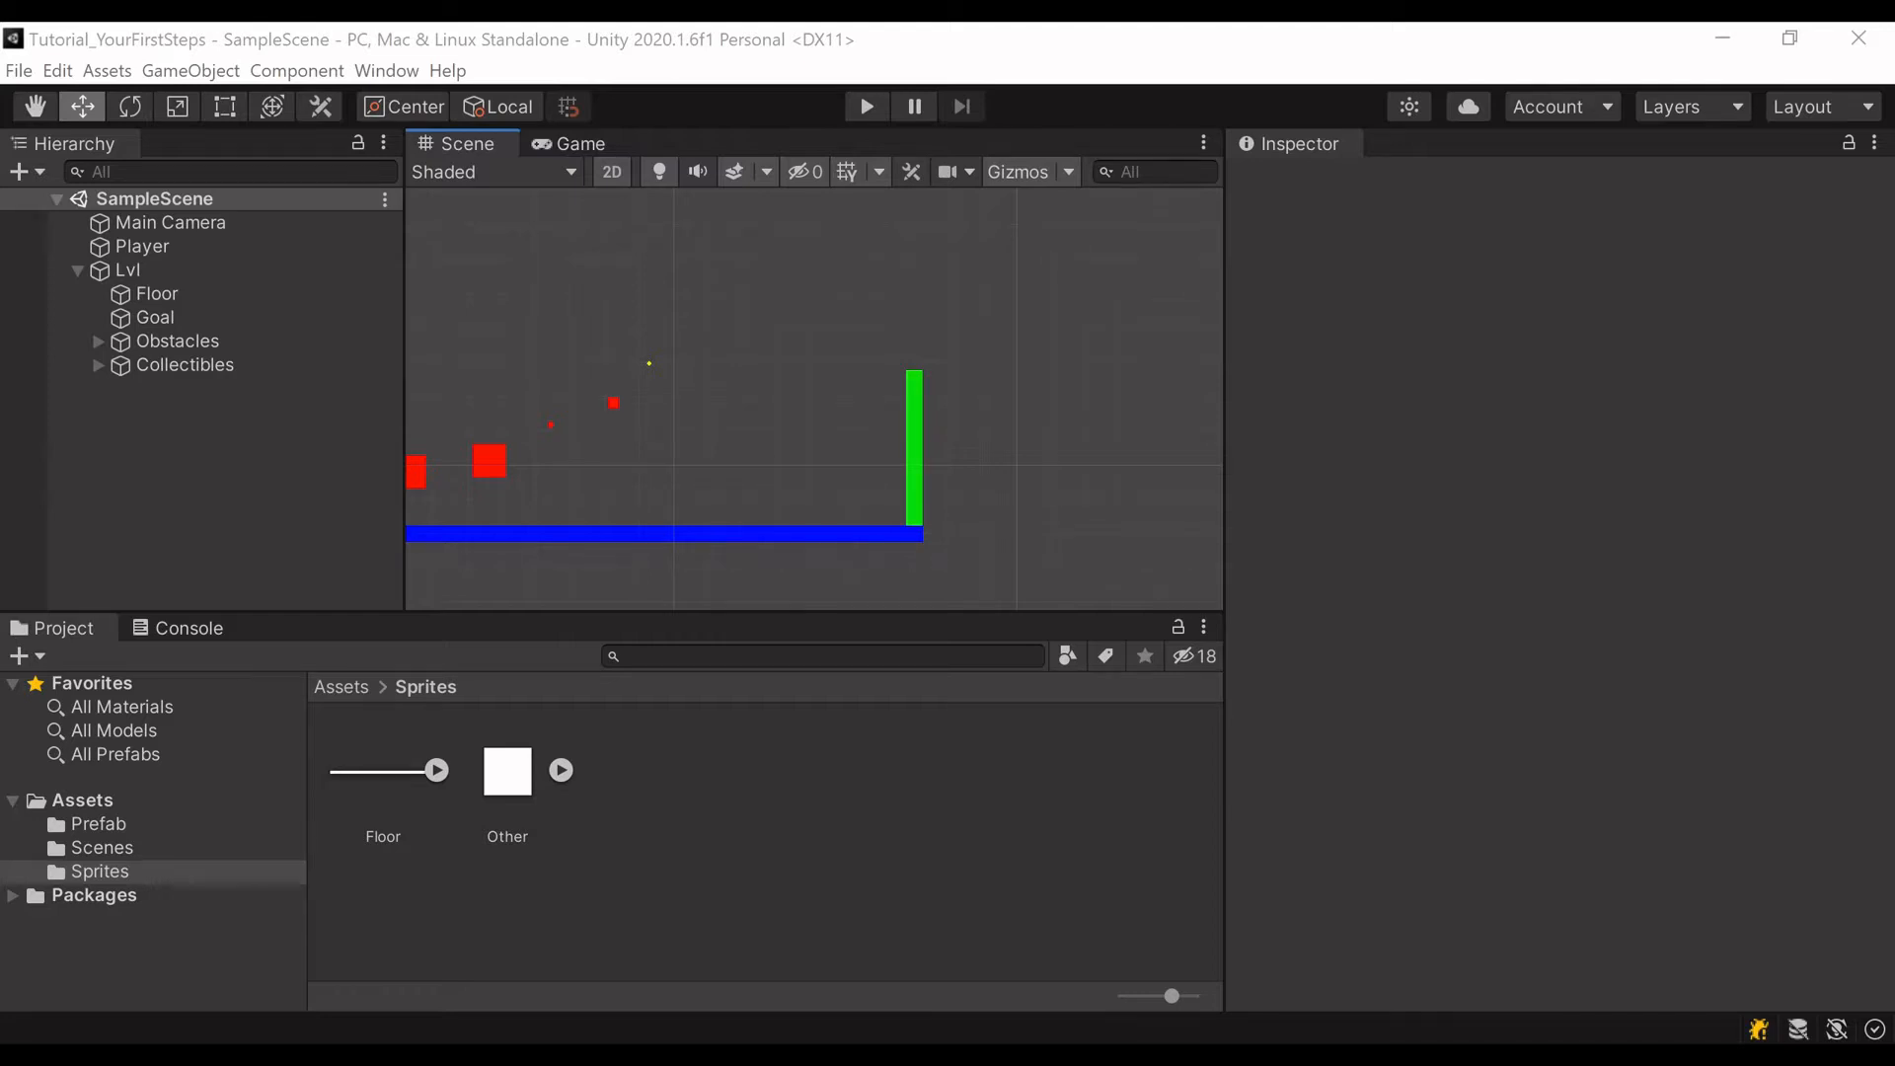
Step: Select the first Collectible inside the Collectibles group and frame it in the scene
left_click(158, 314)
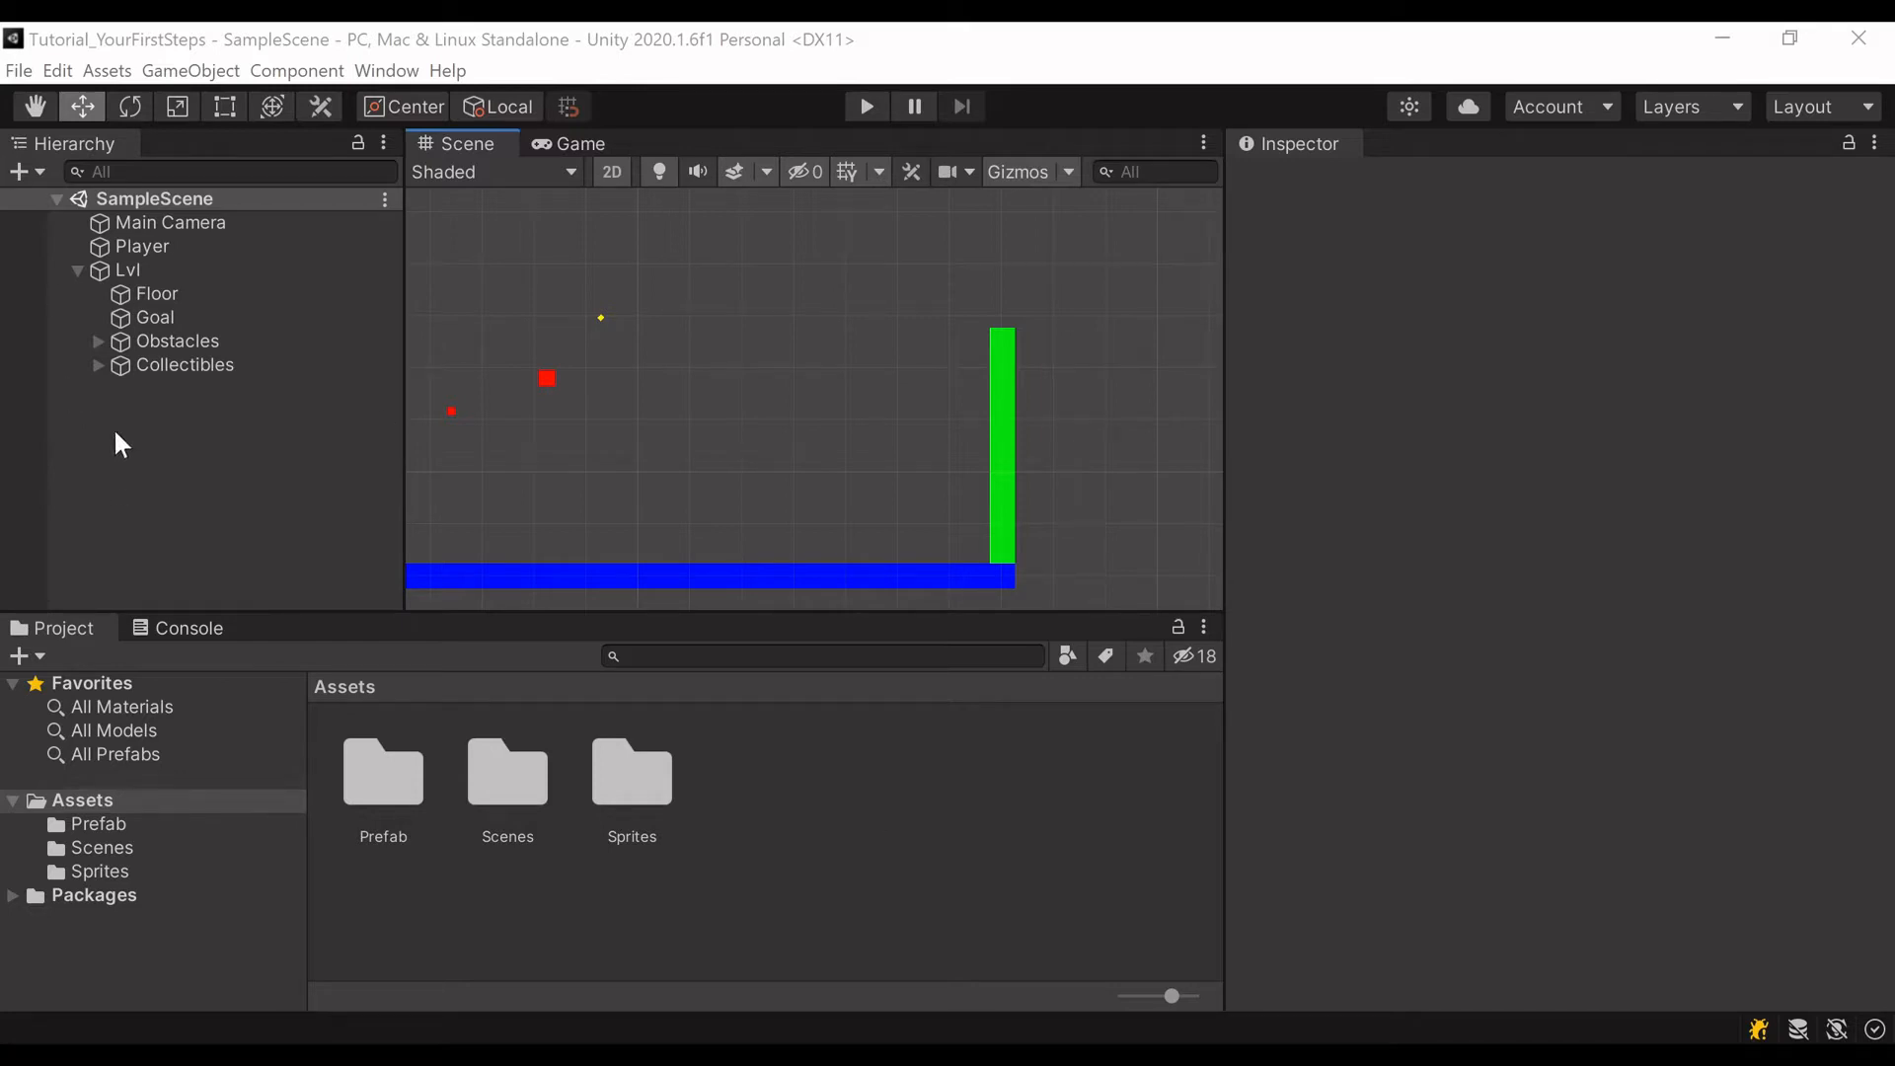
left_click(98, 365)
double_click(178, 393)
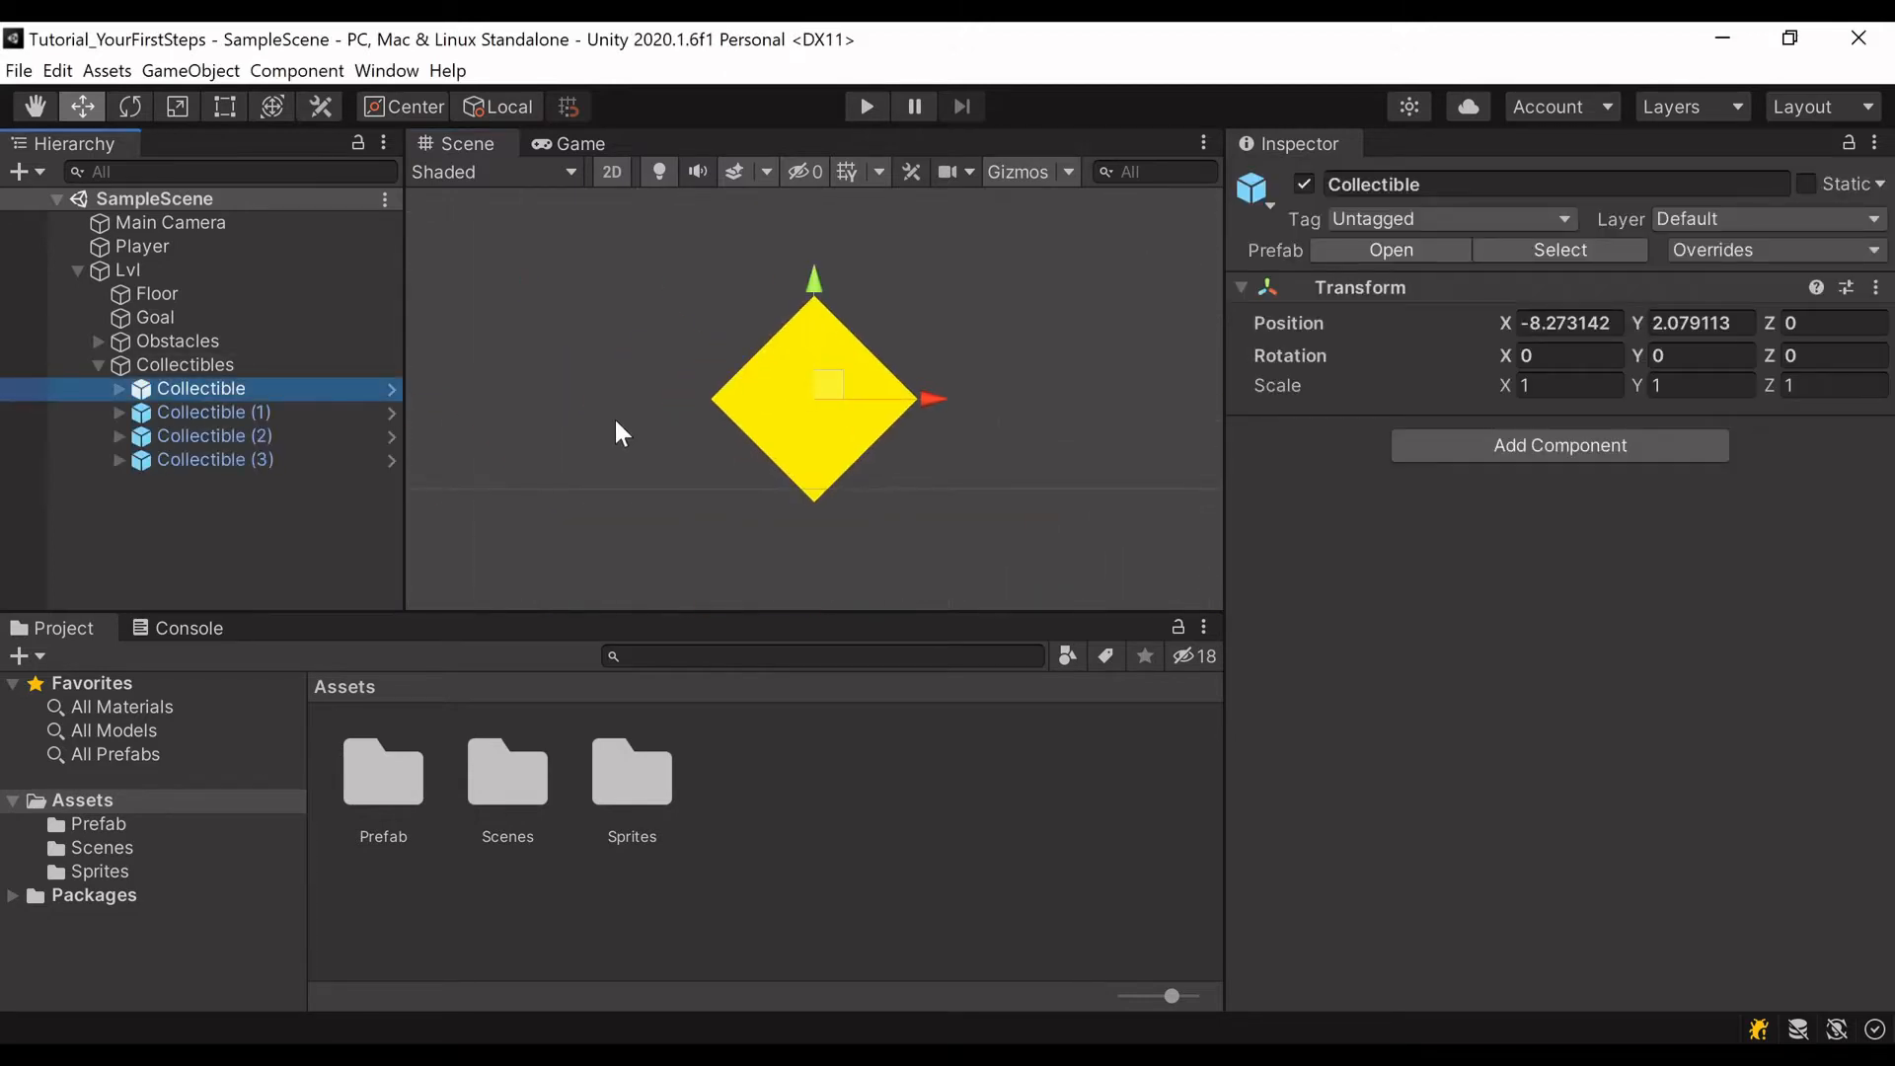
scroll(503, 452, "down", 4)
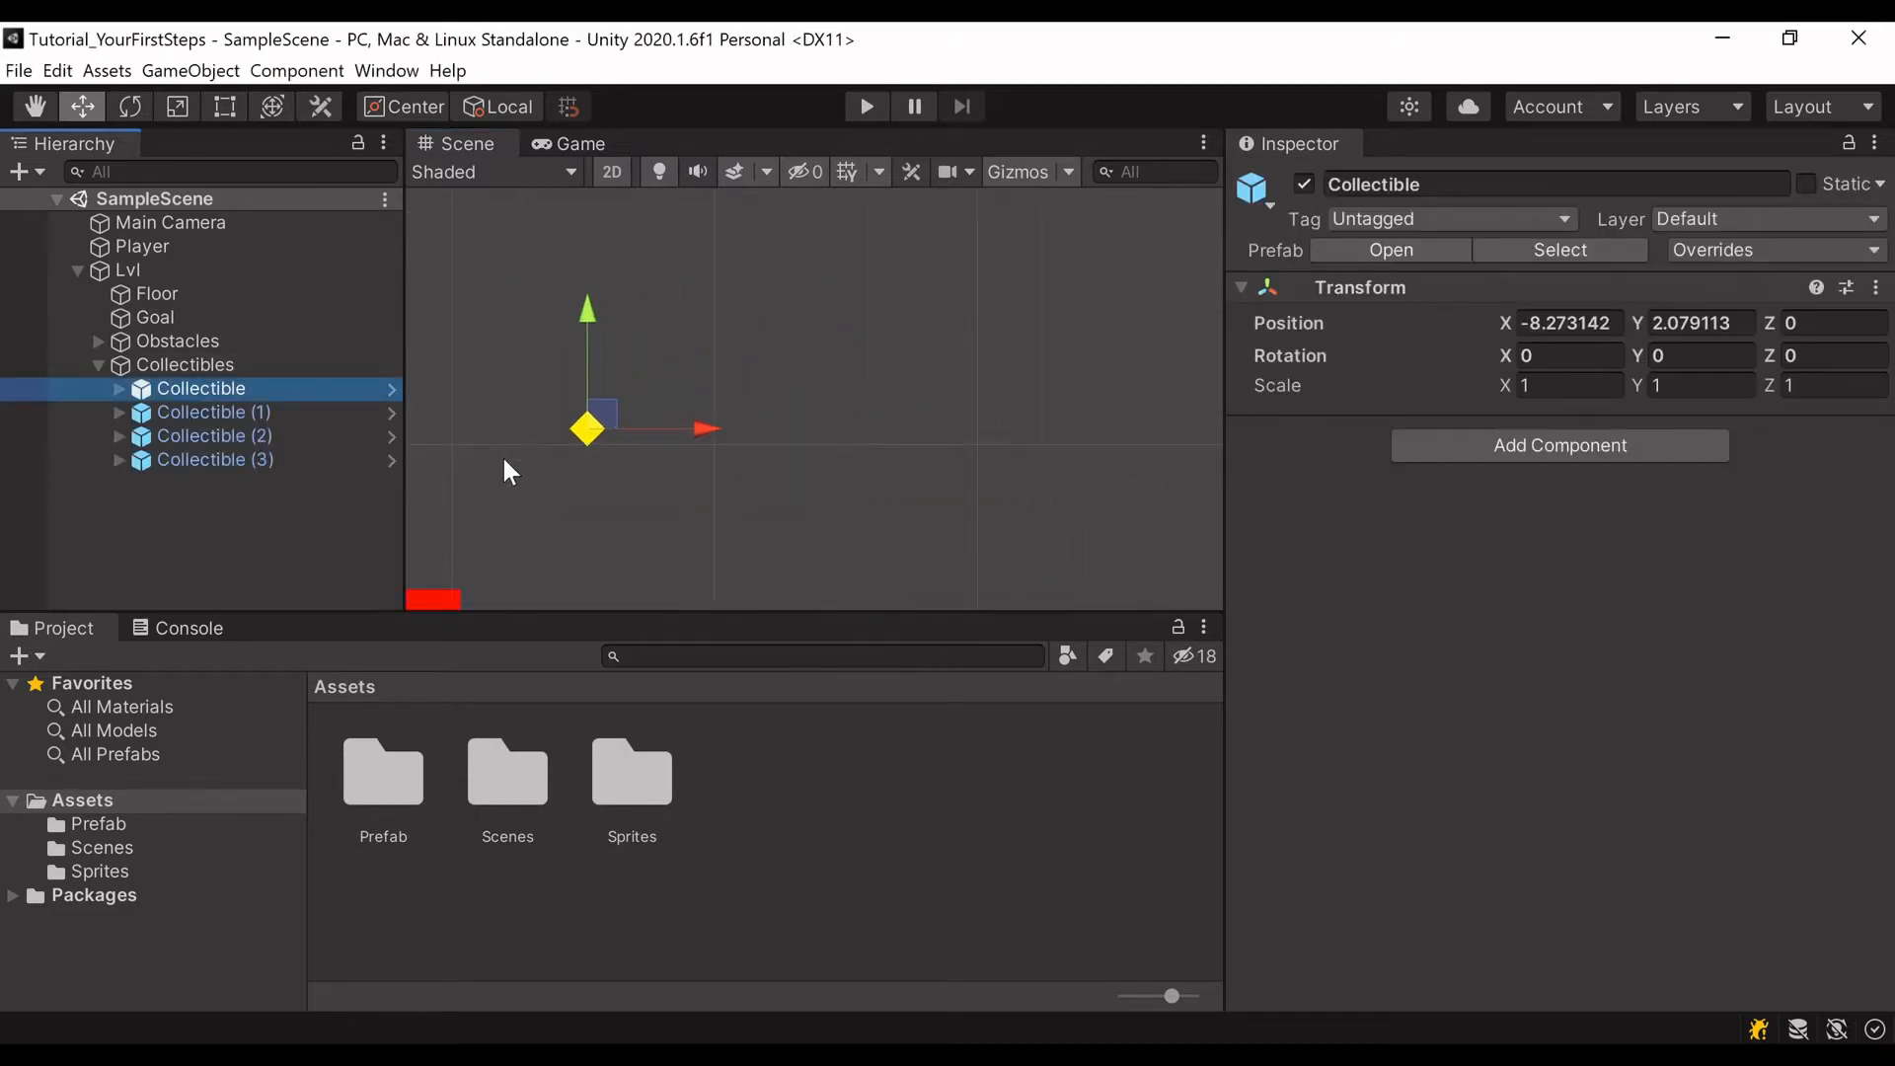
middle_click_drag(522, 451, 728, 464)
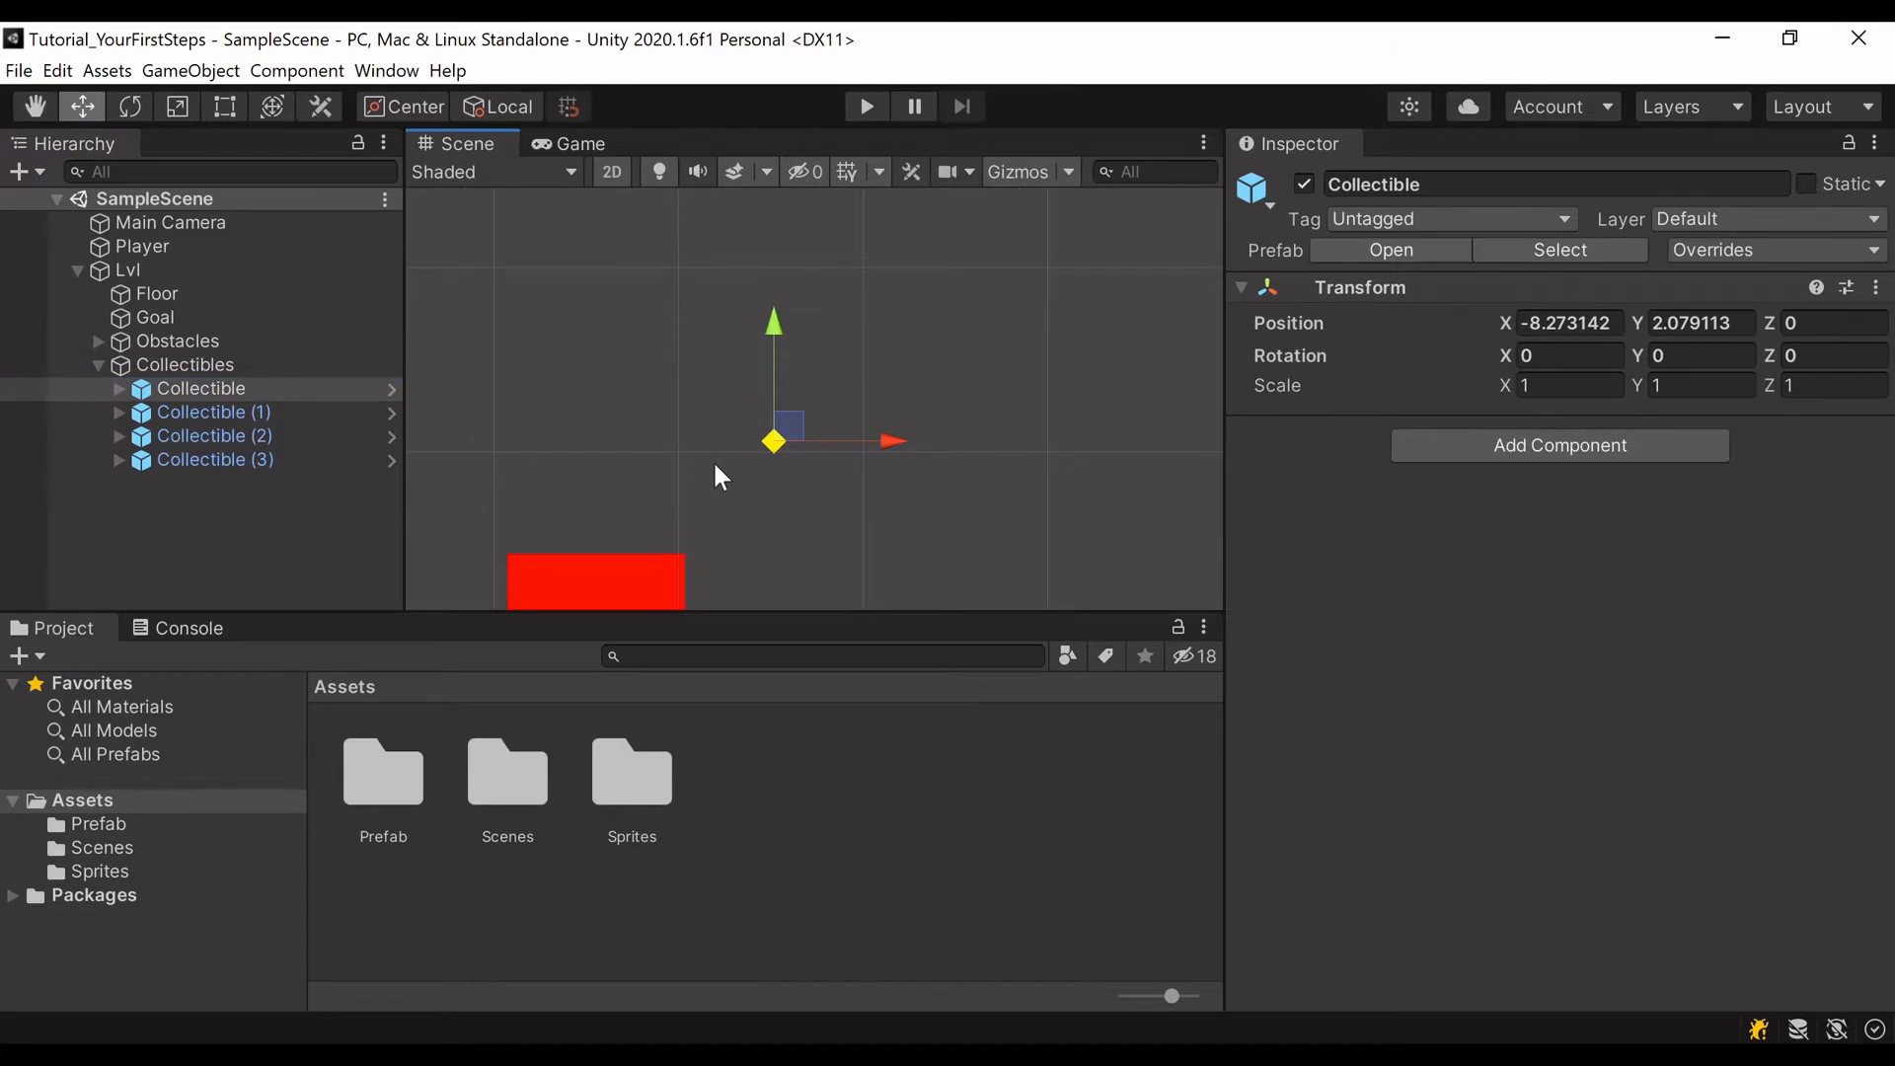
Step: Open the Animation window and dock it between Project and Console
left_click(395, 71)
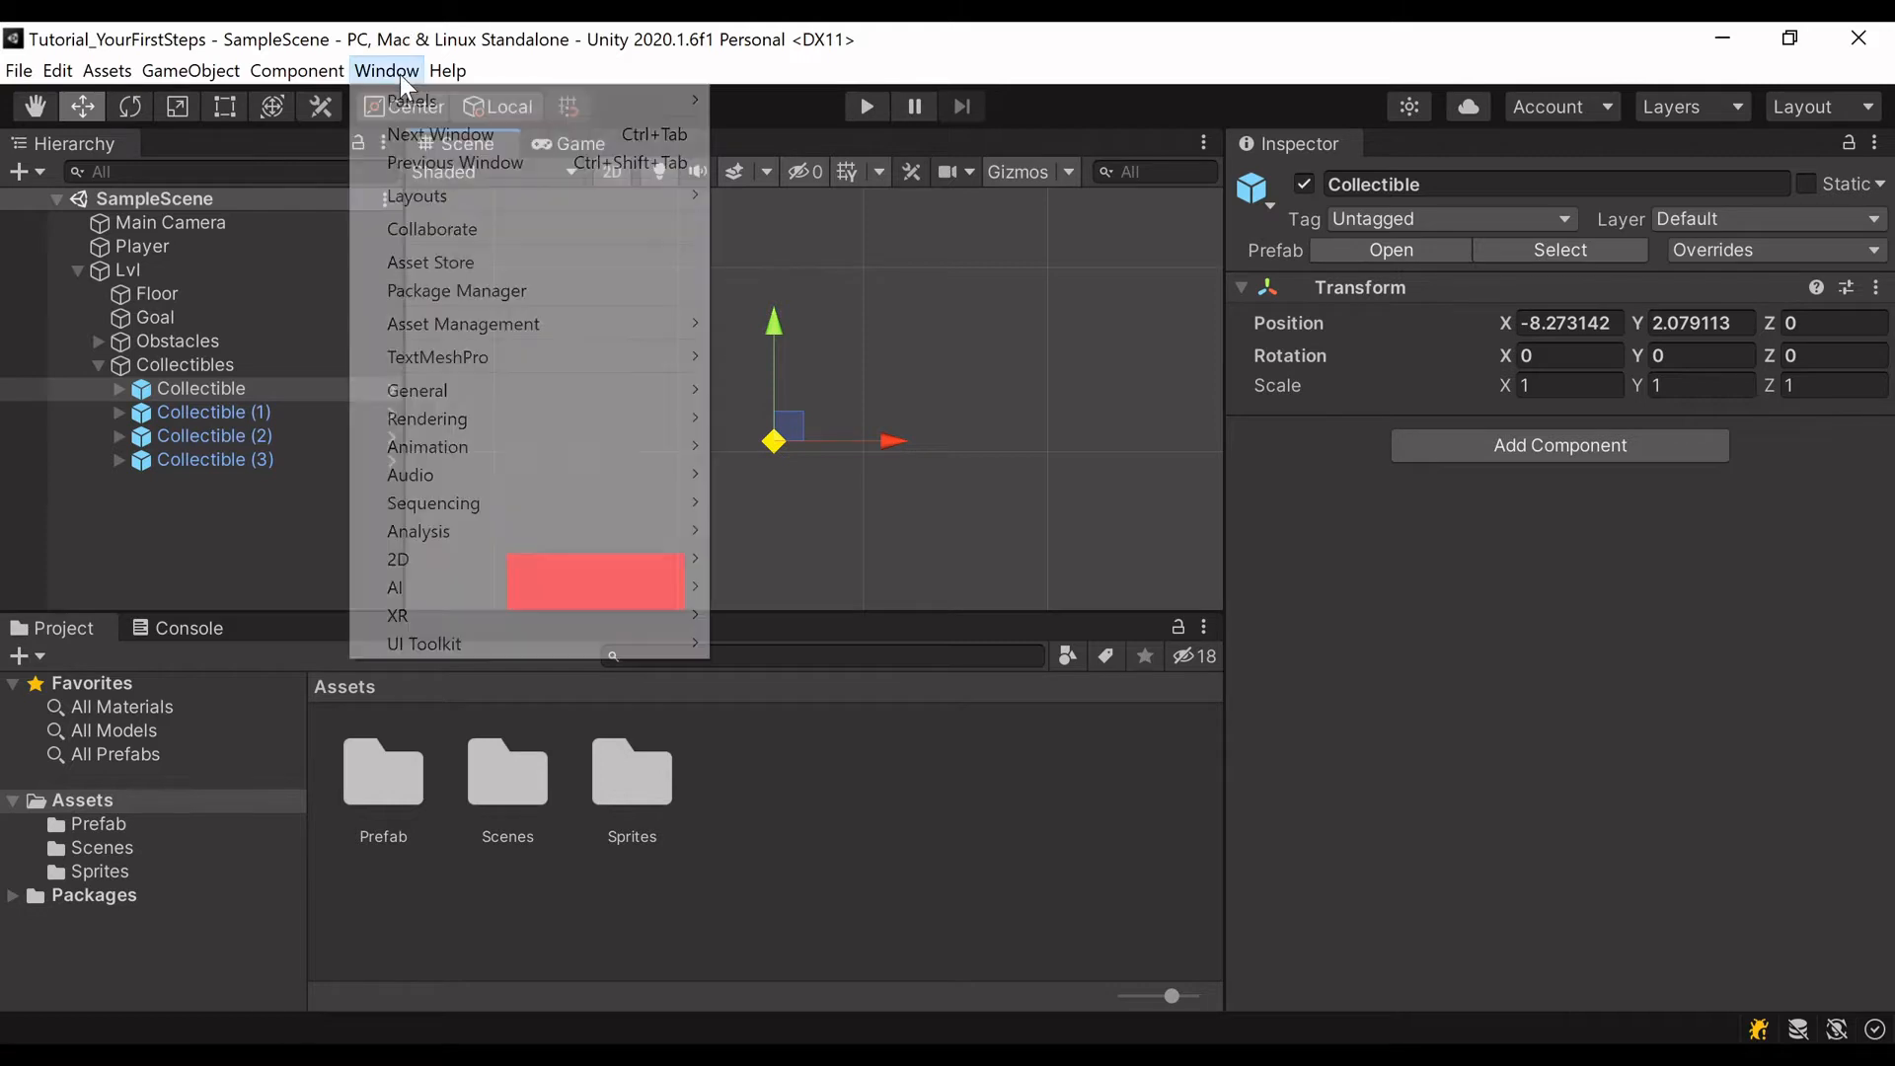
mouse_move(465, 447)
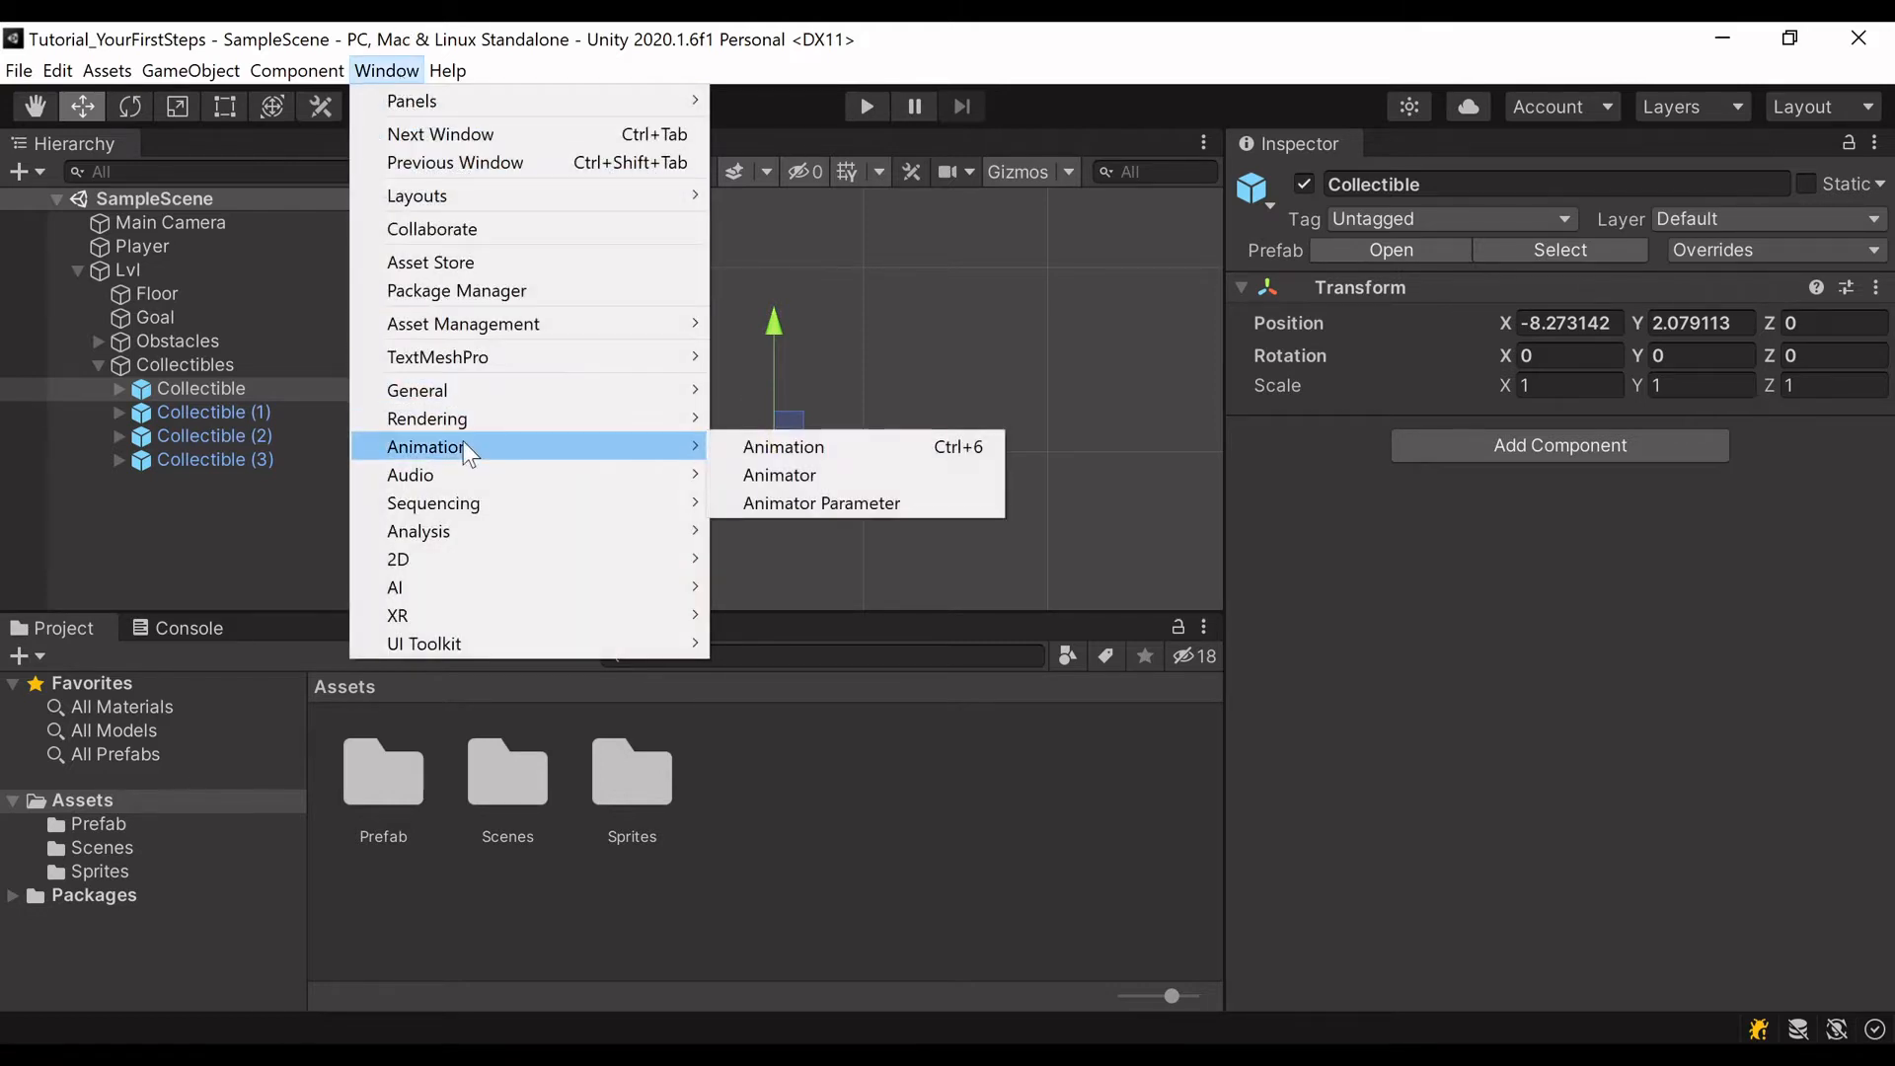
left_click(784, 450)
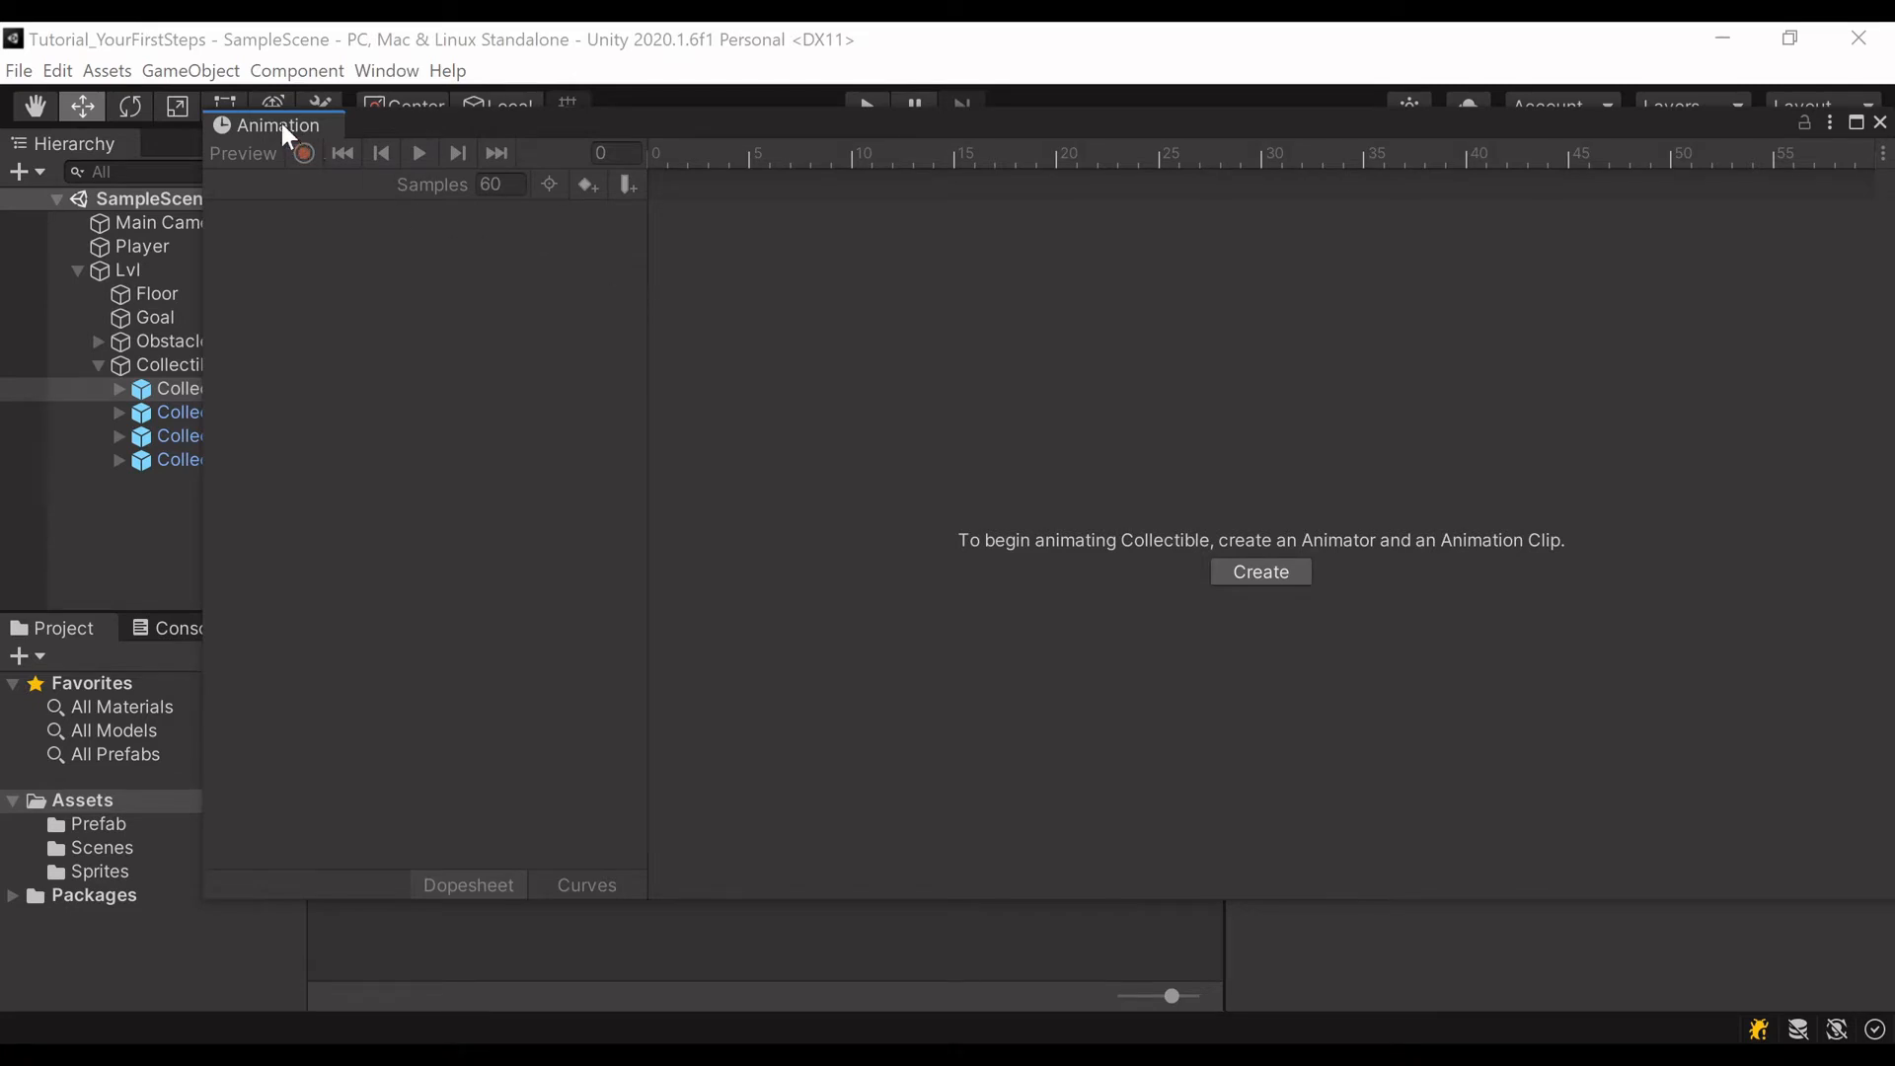
left_click_drag(282, 122, 138, 642)
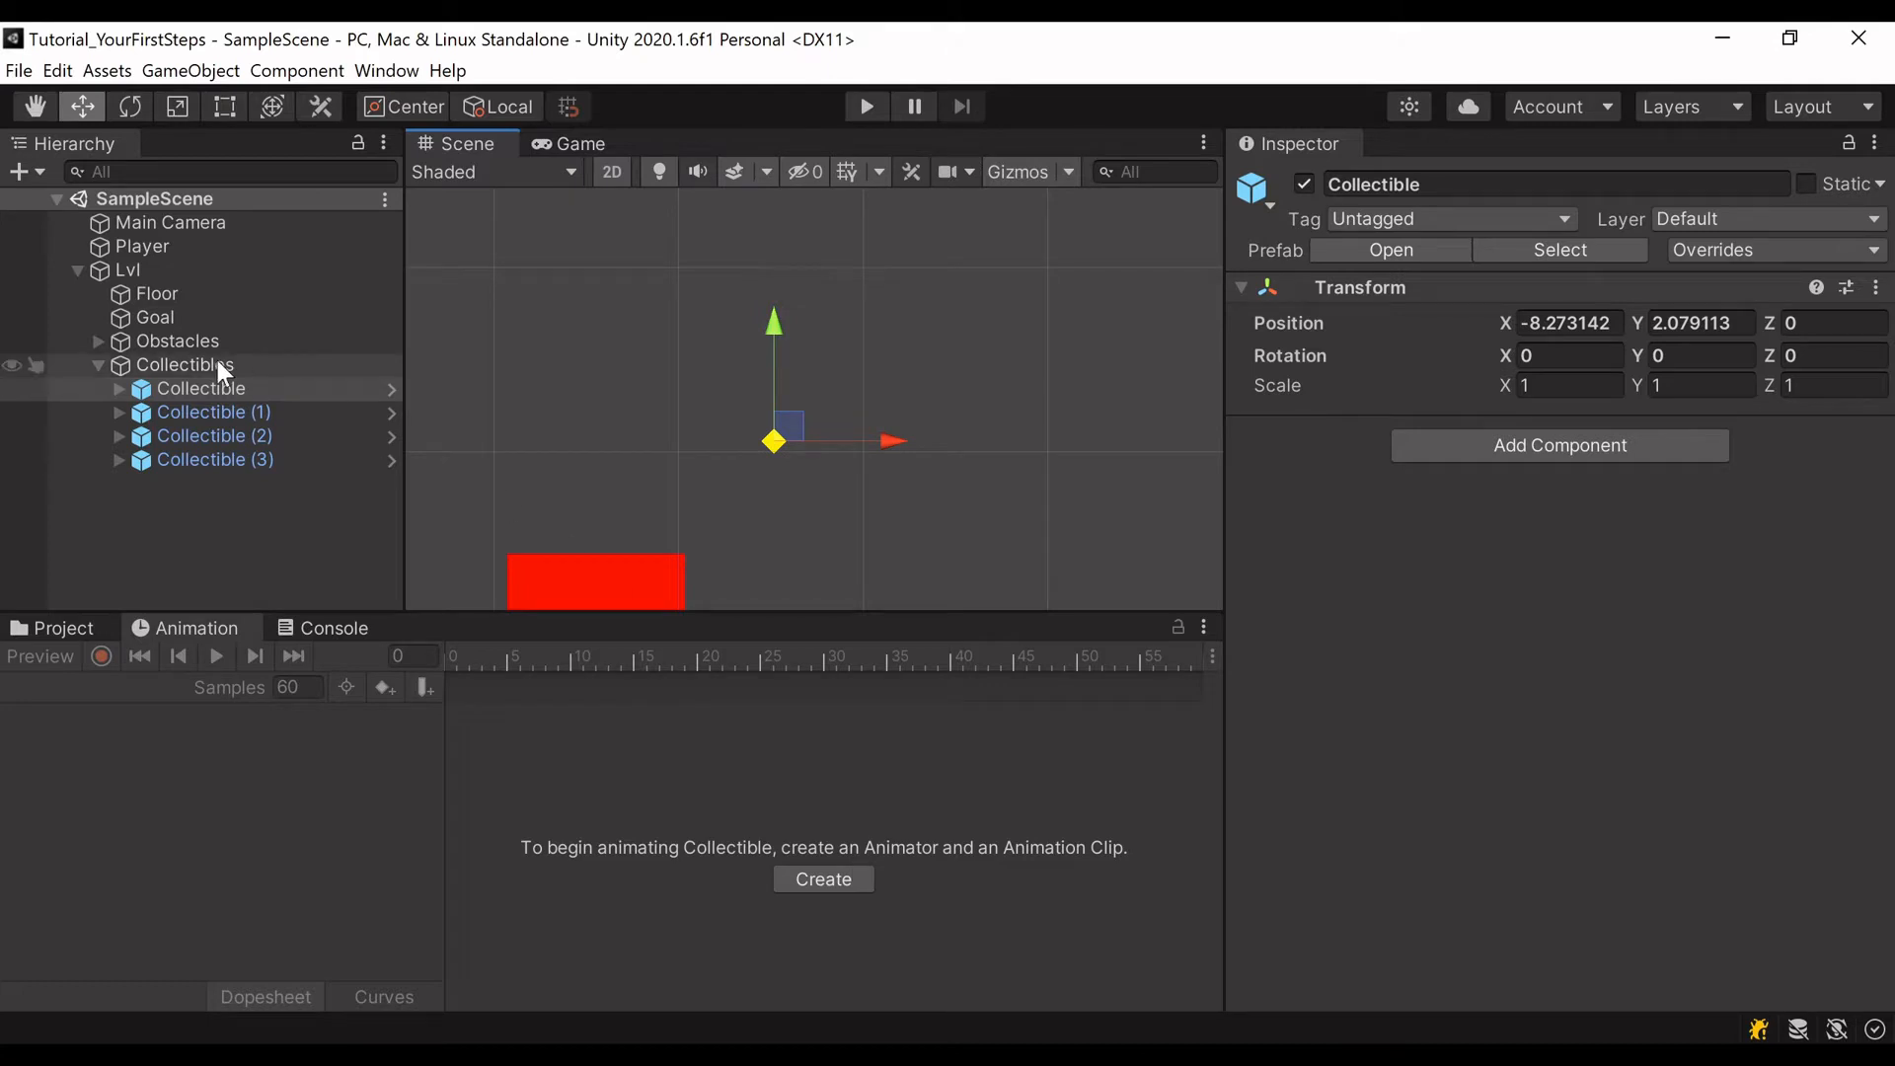
Step: Begin a new animation clip for Collectible and create an Animation folder in Assets to store it
left_click(185, 314)
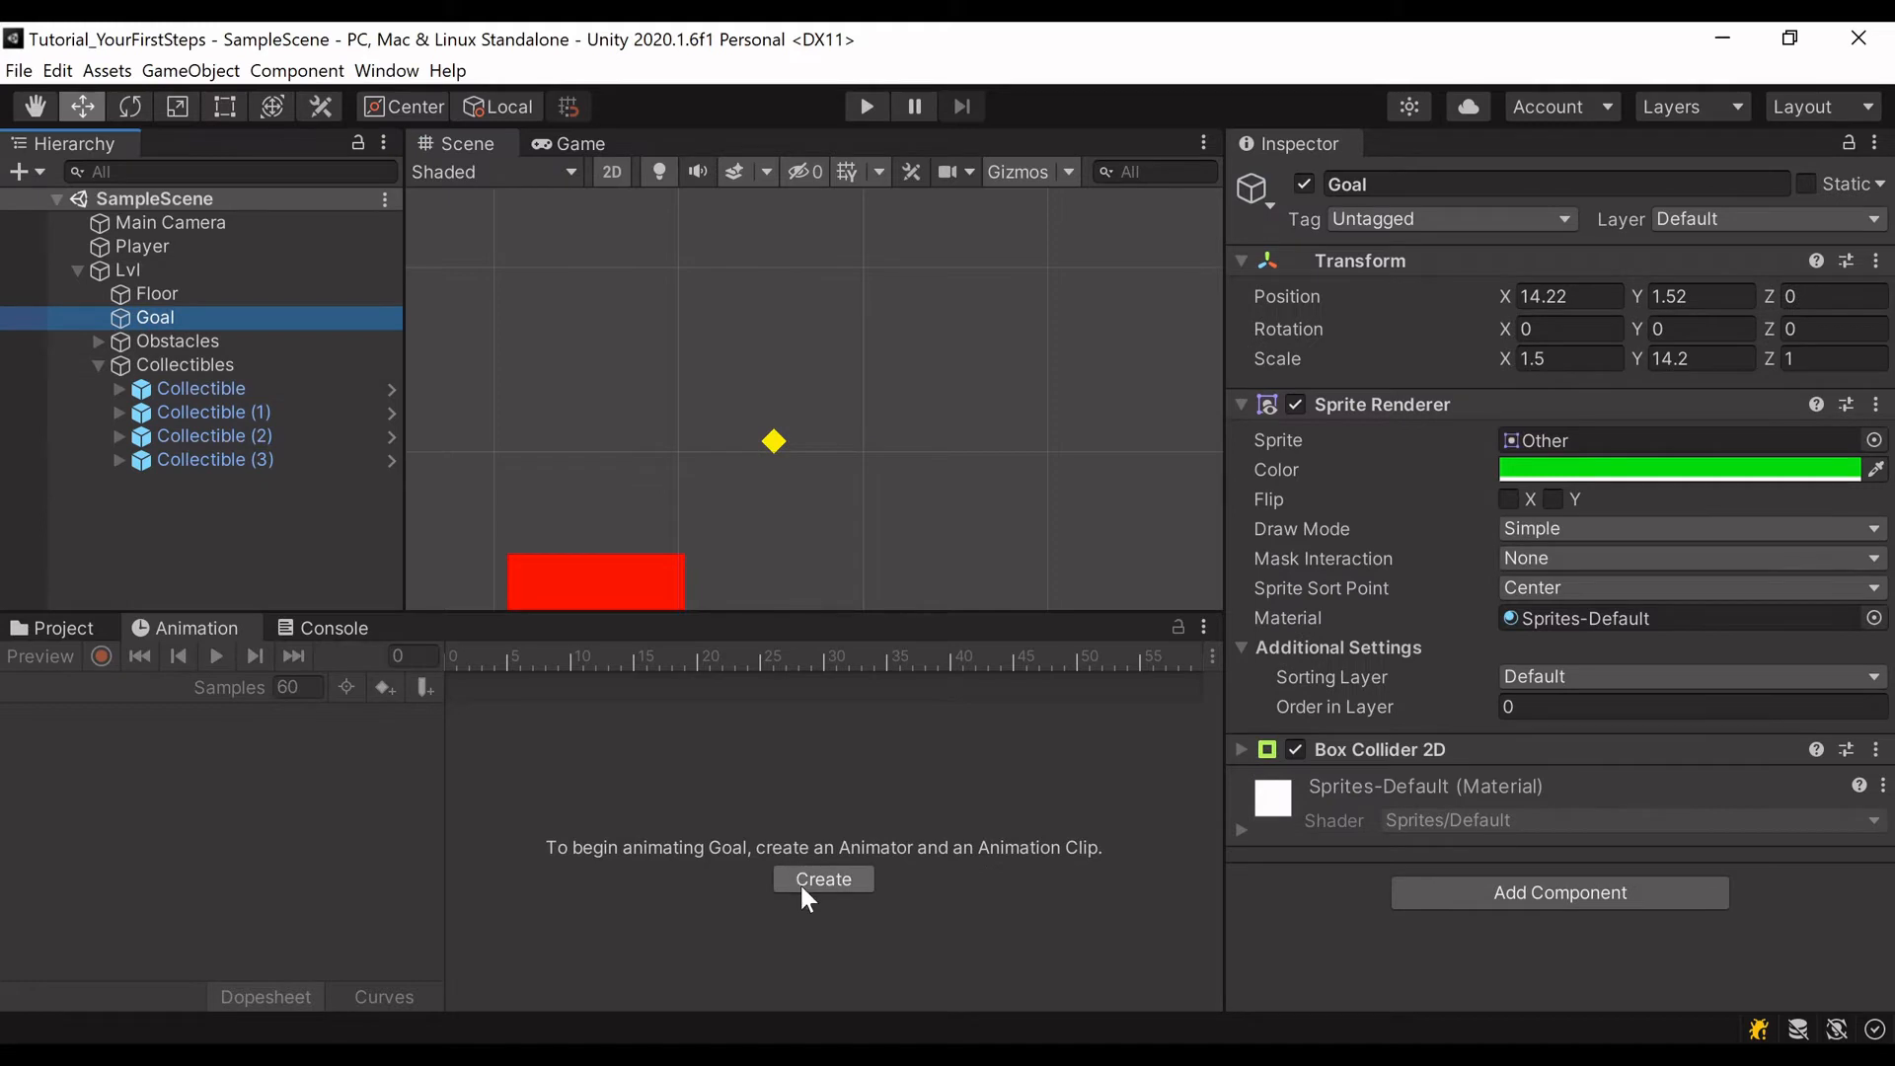
left_click(231, 390)
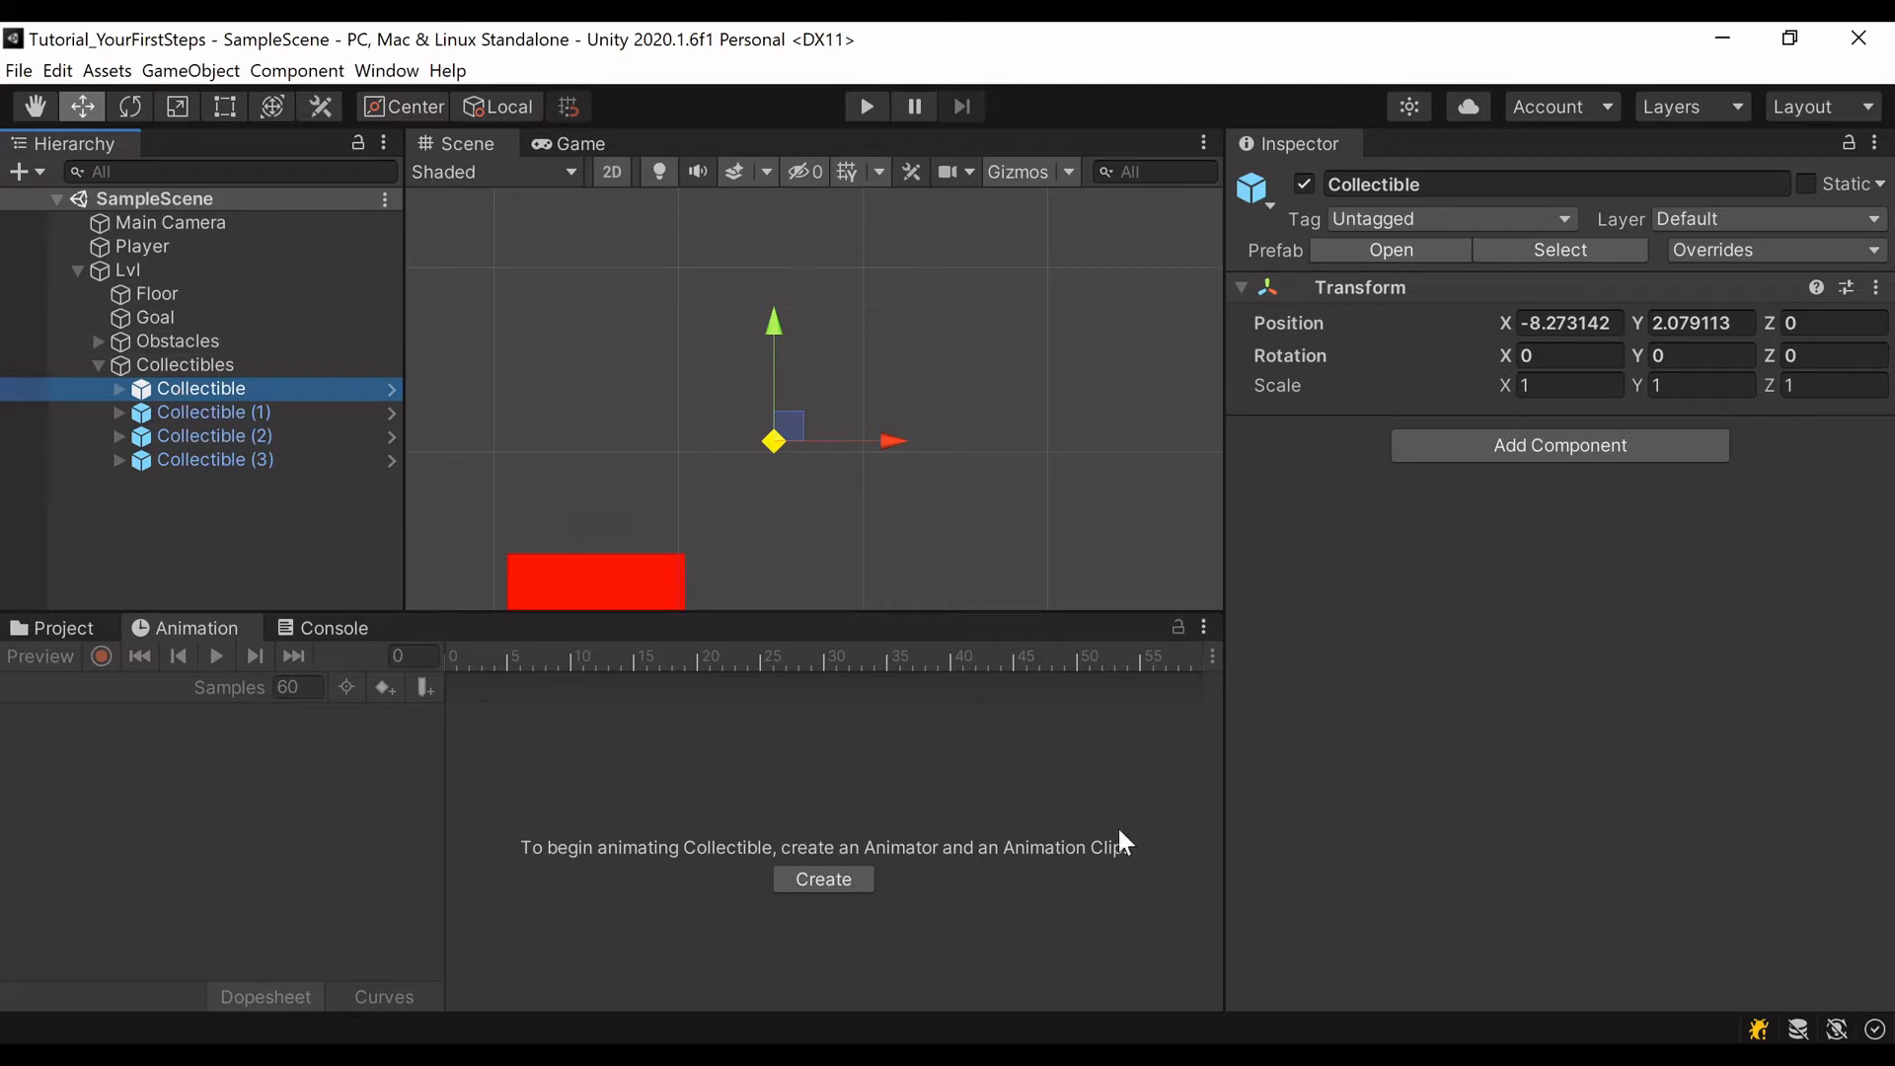
left_click(776, 888)
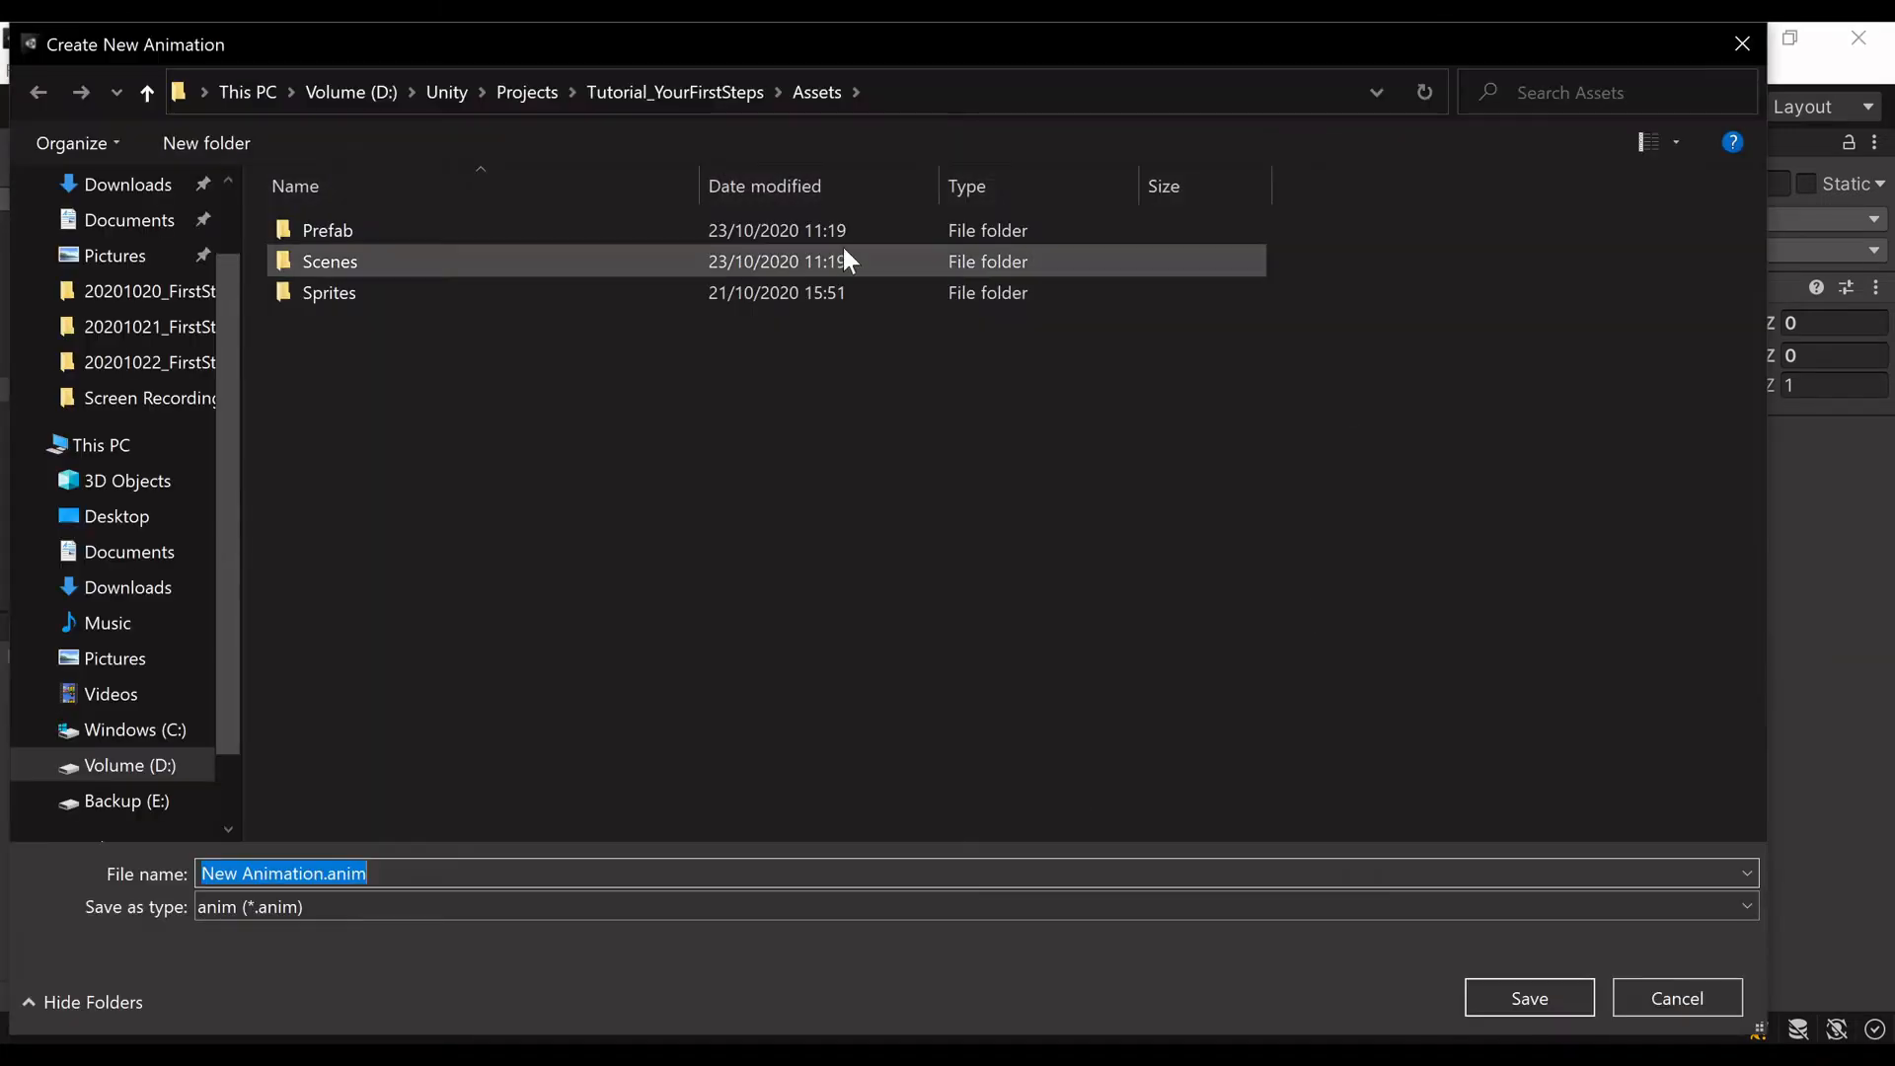
left_click(223, 146)
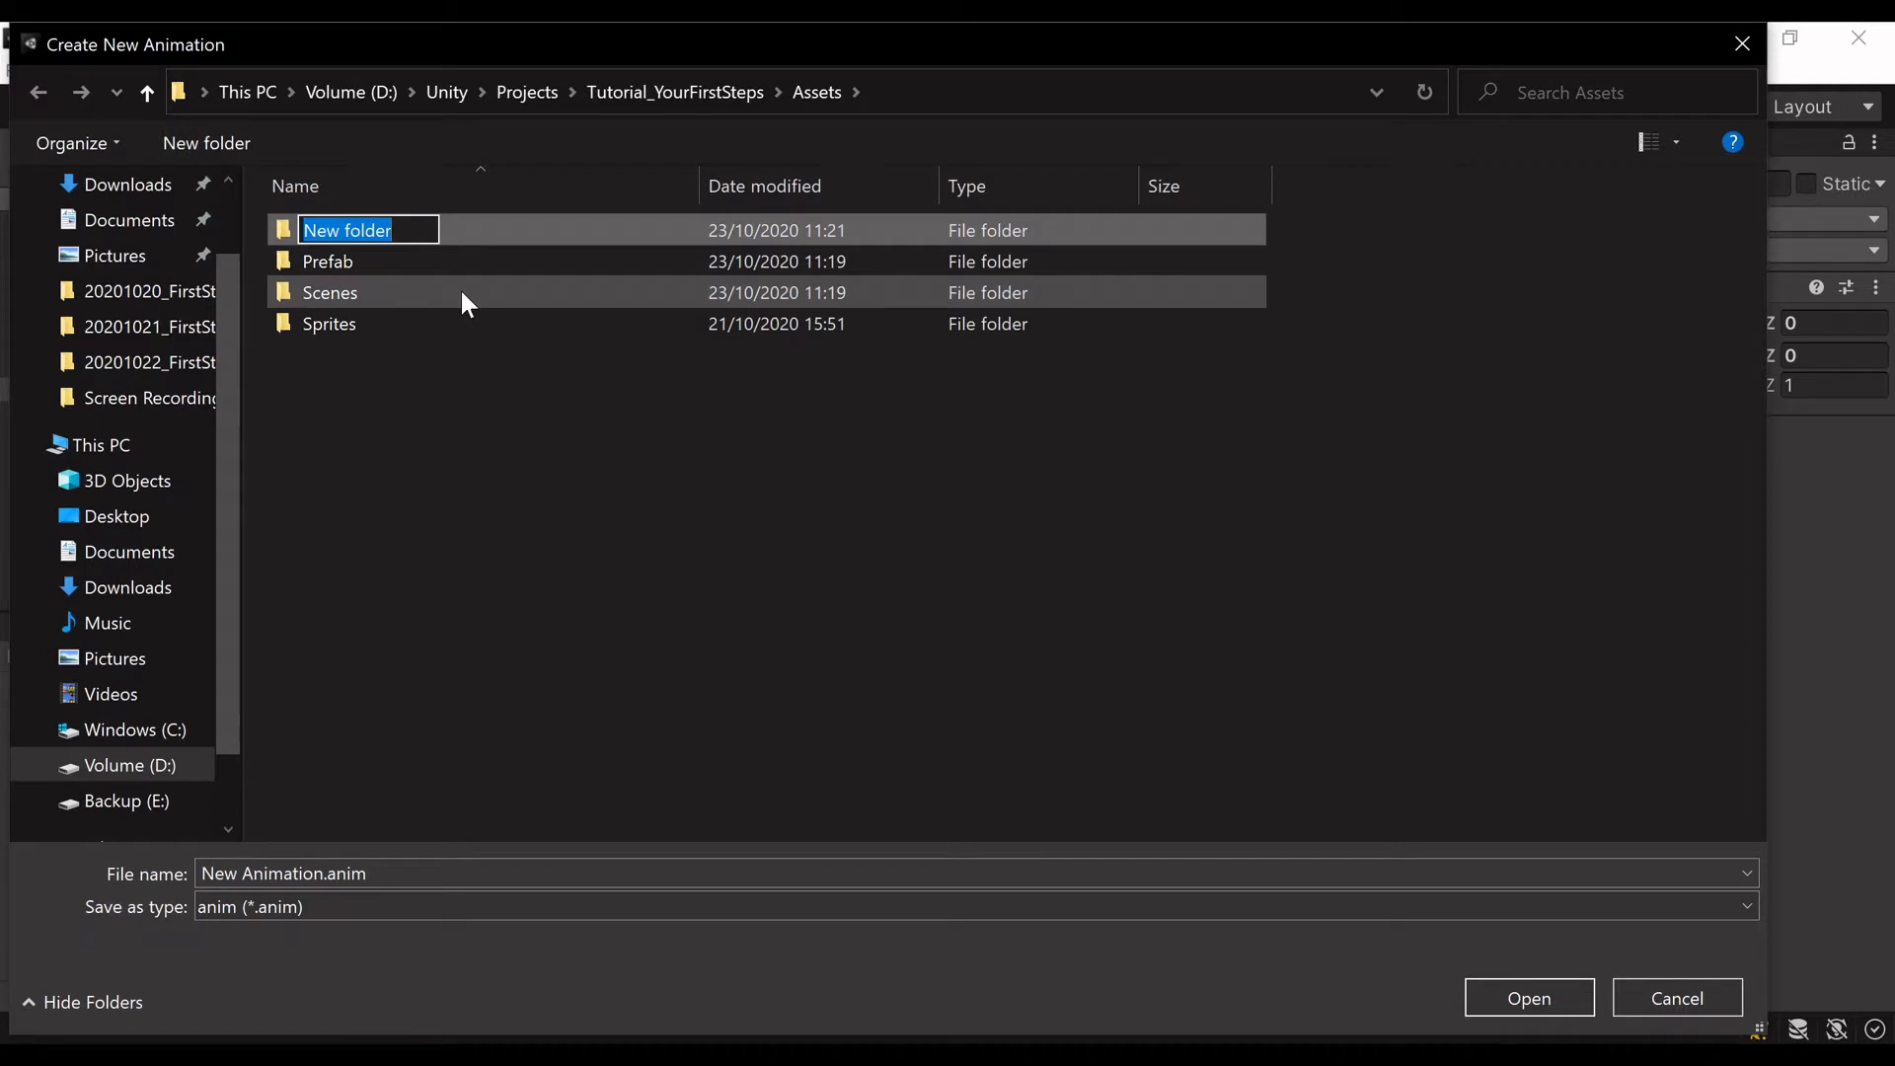
type("Animation")
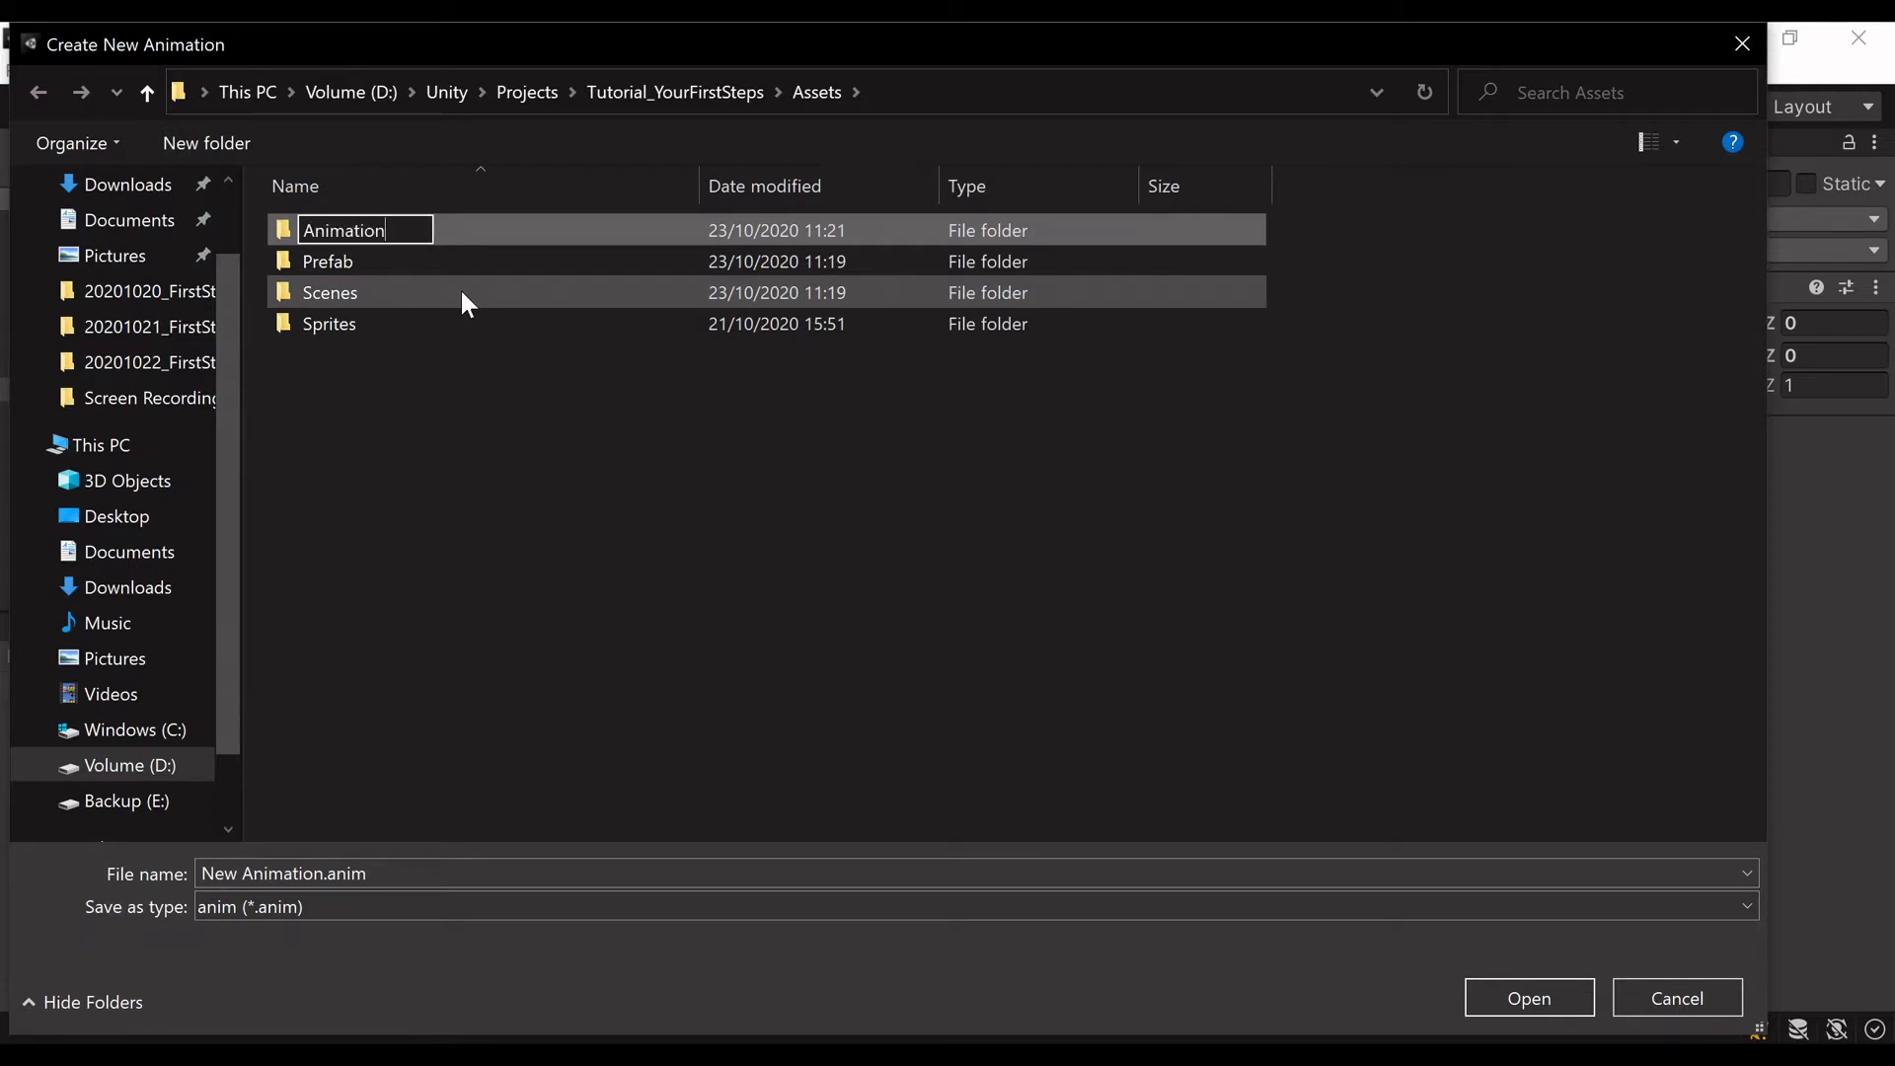
key("Return")
key("Return")
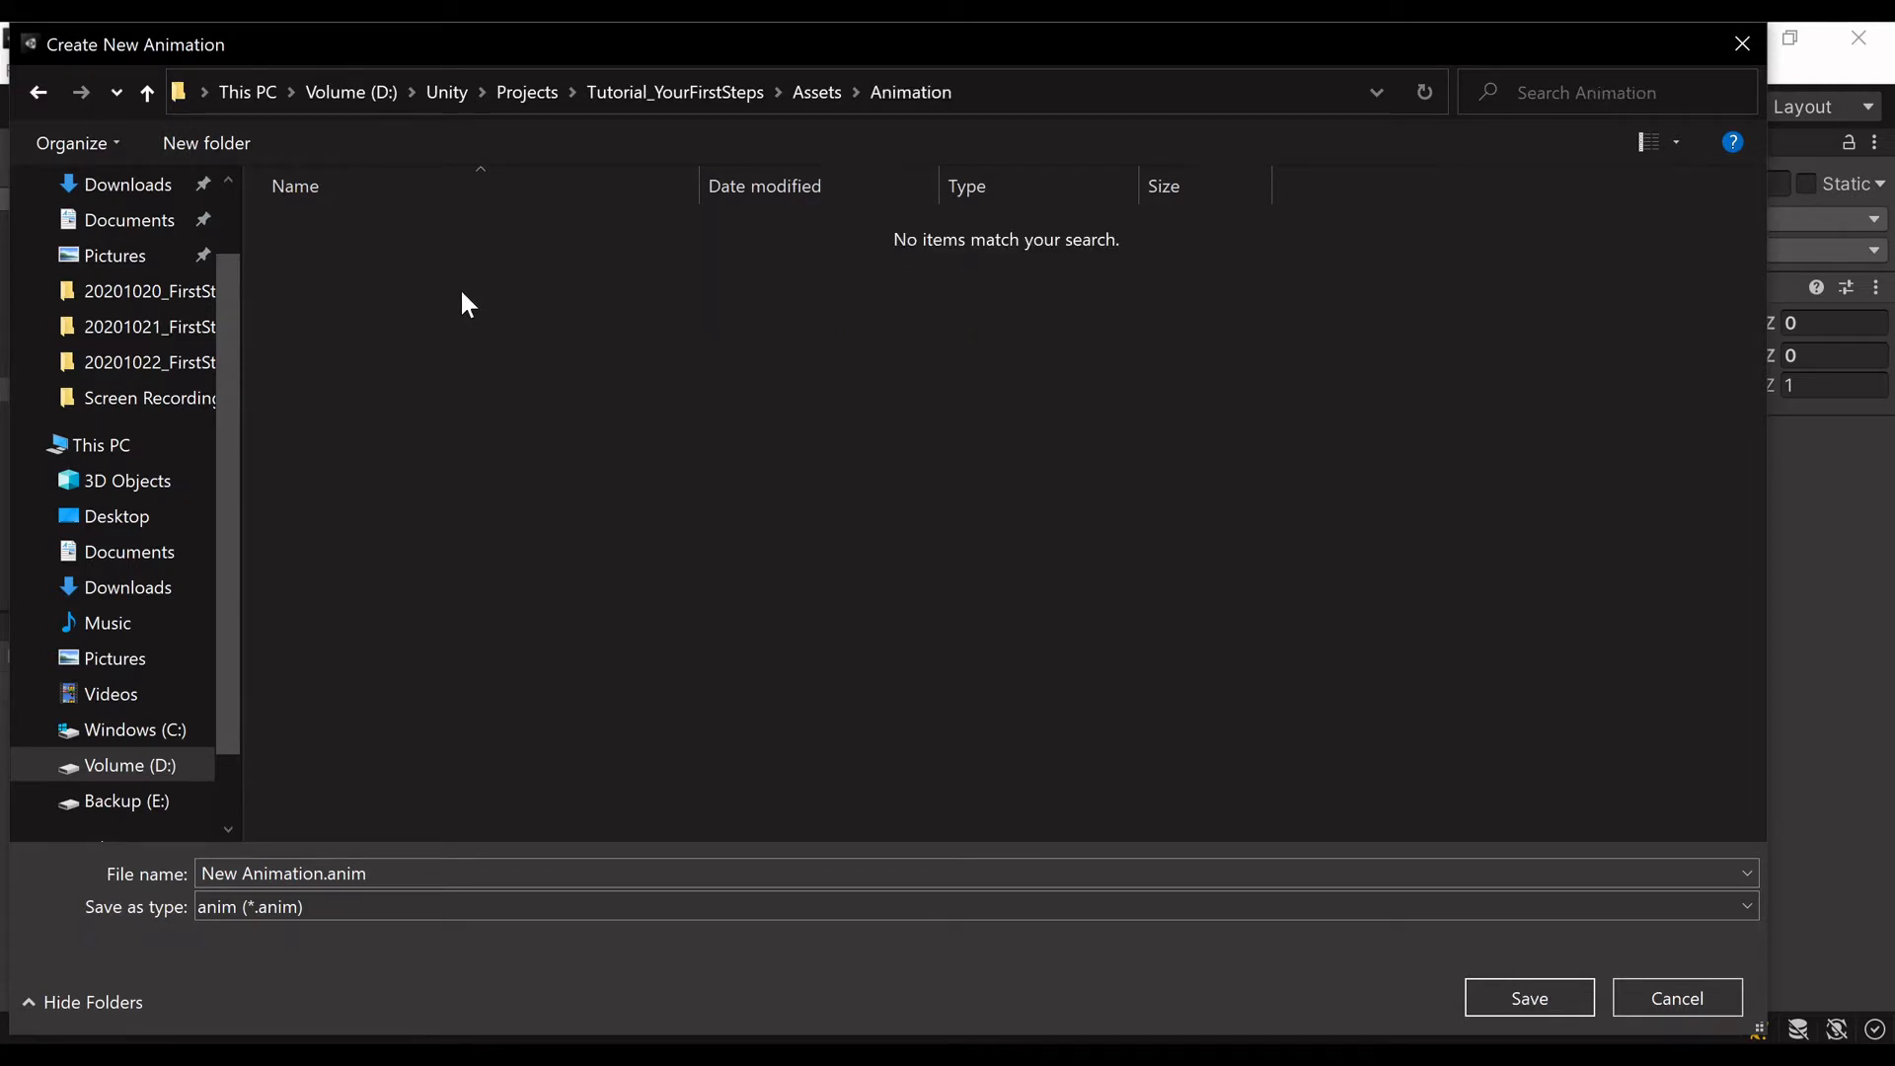
Step: Save the new clip as Collectible in the Animation folder
left_click(283, 873)
type("Co")
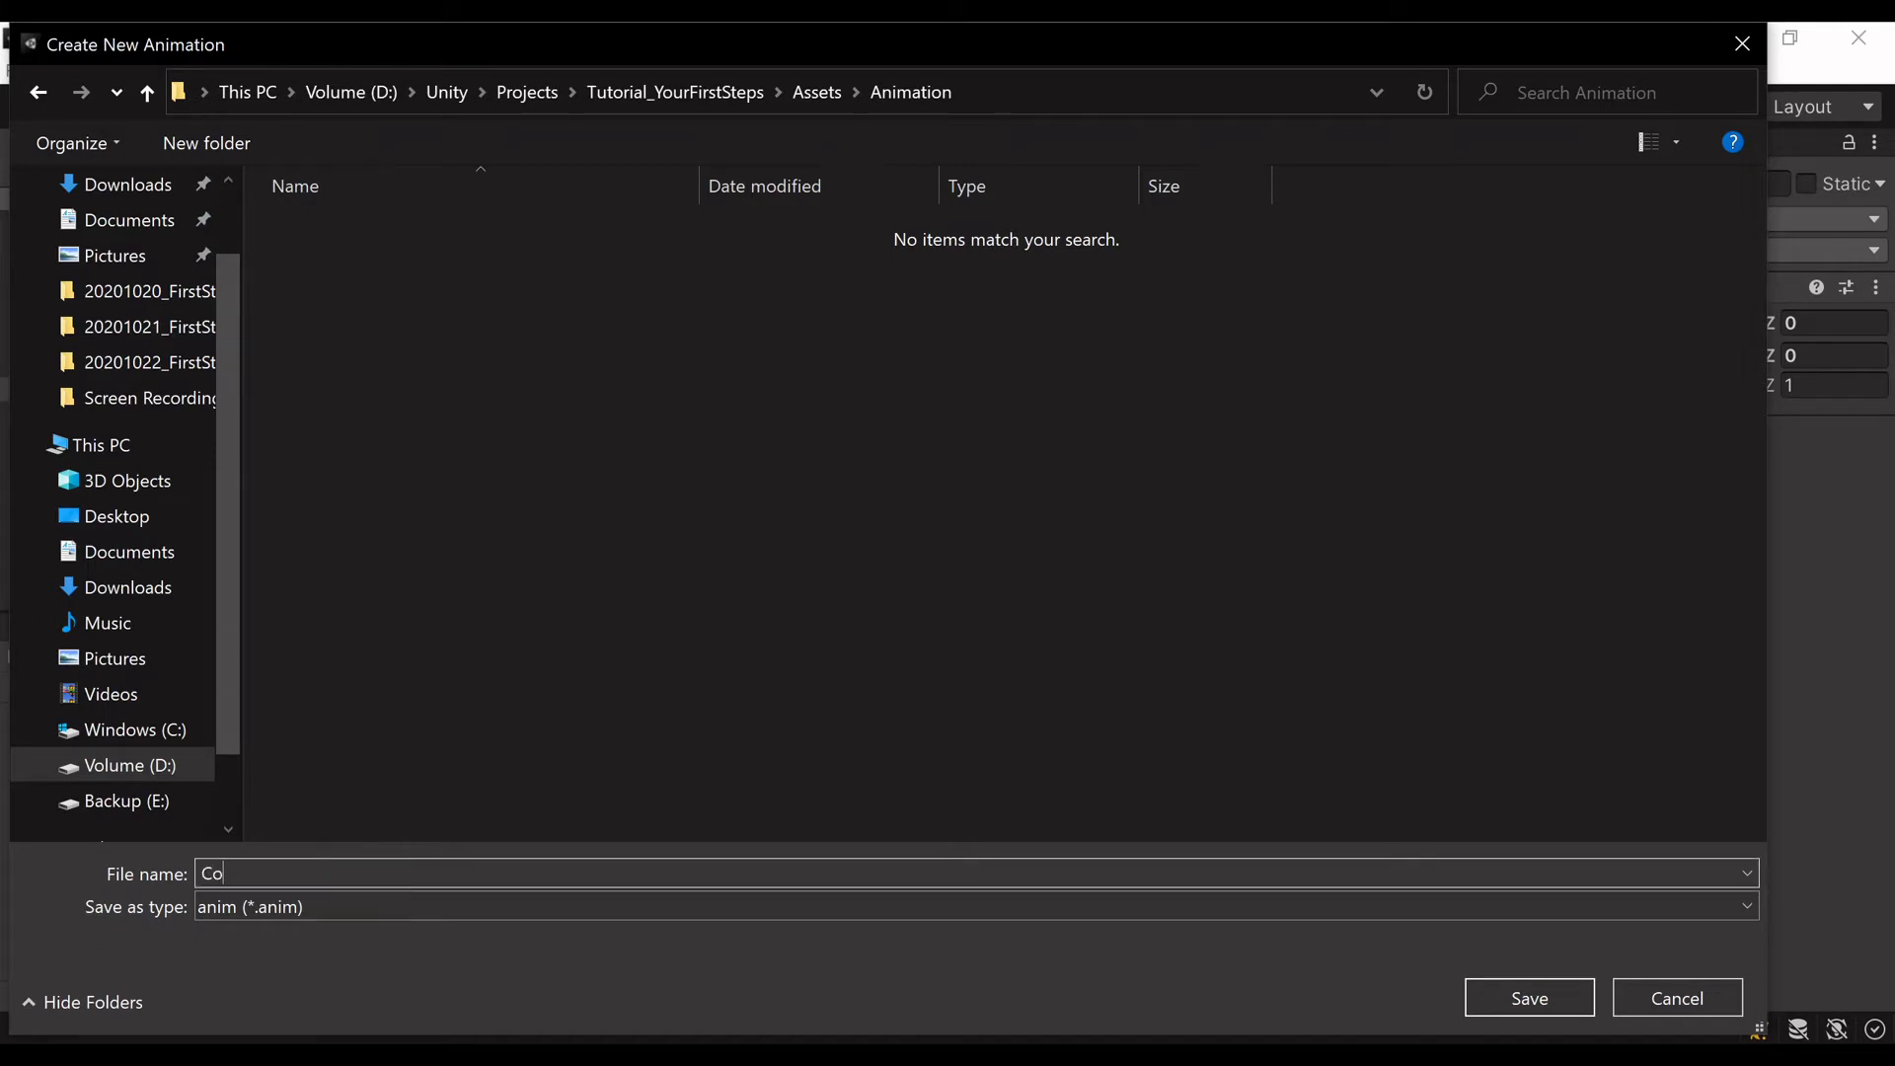
type("llectible")
key("Return")
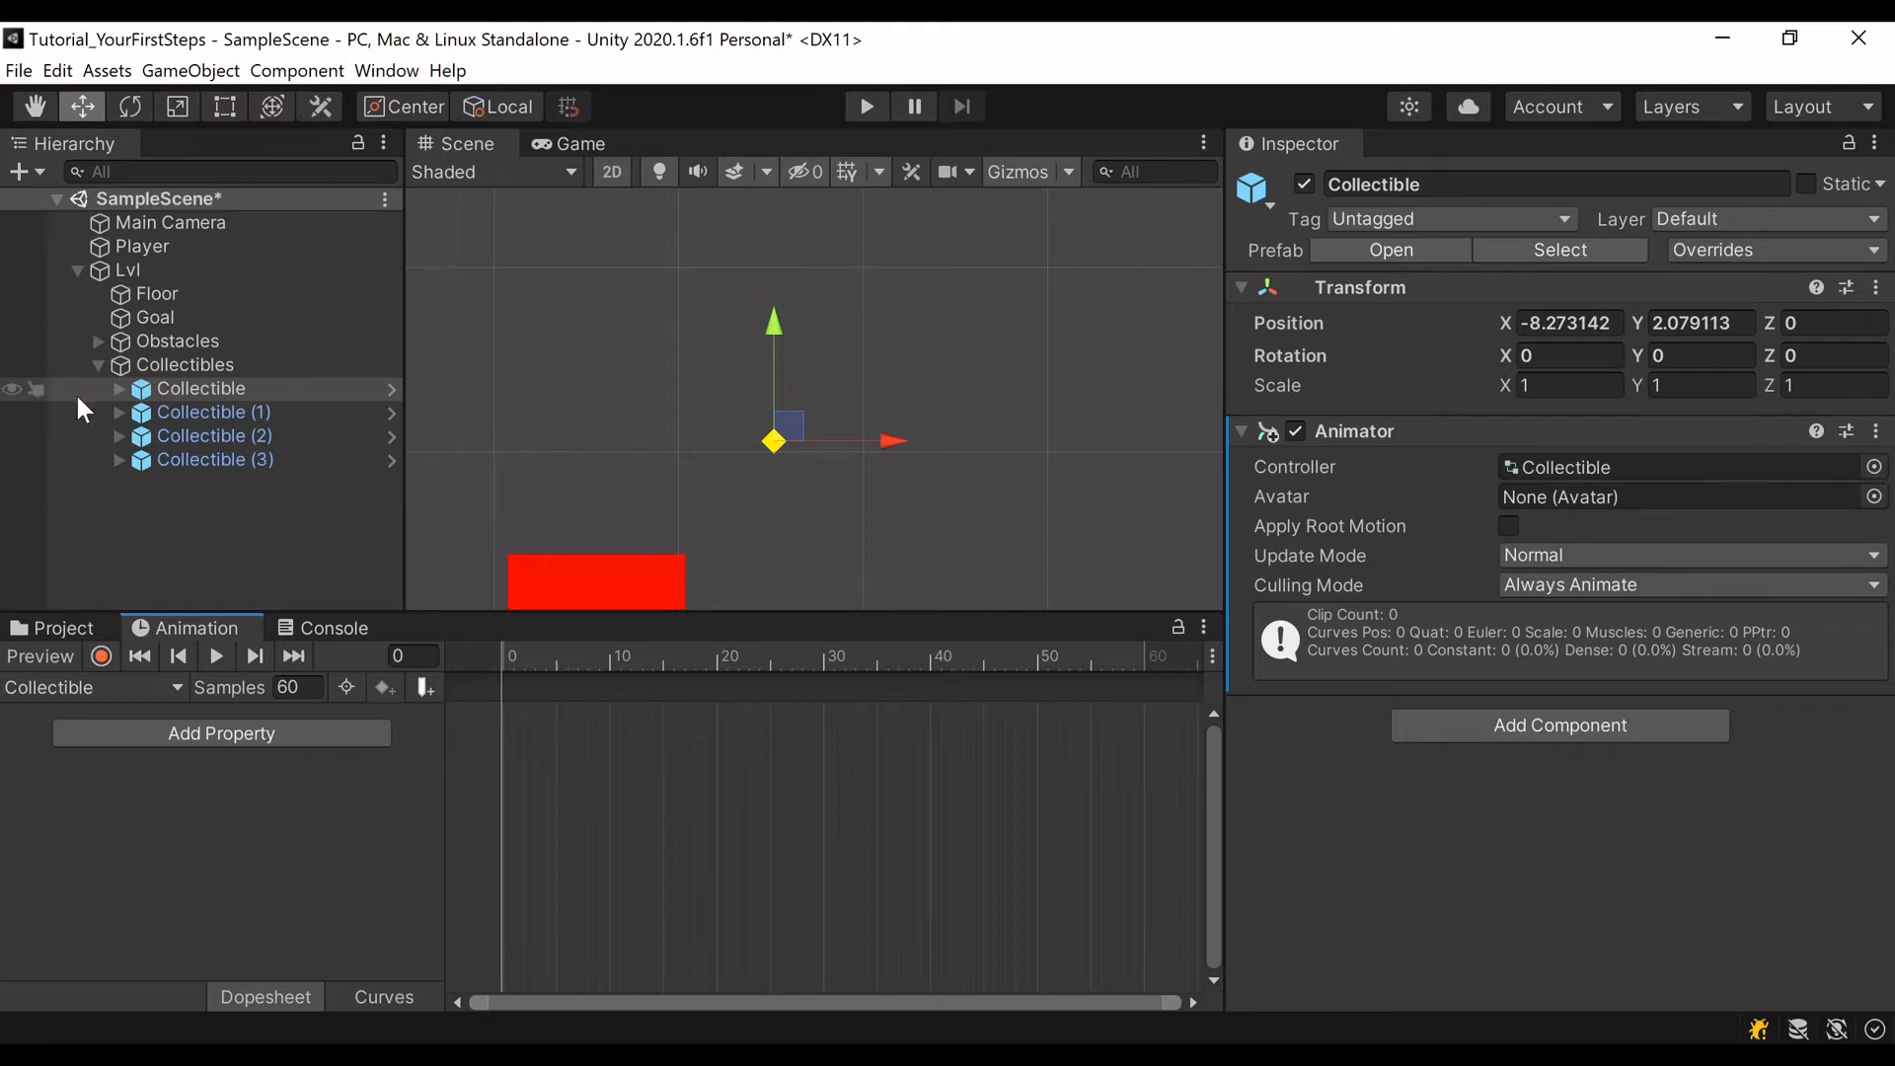
Step: Start recording and key the Inside child of Collectible at frame 0 with a Y position of -0.2
left_click(117, 389)
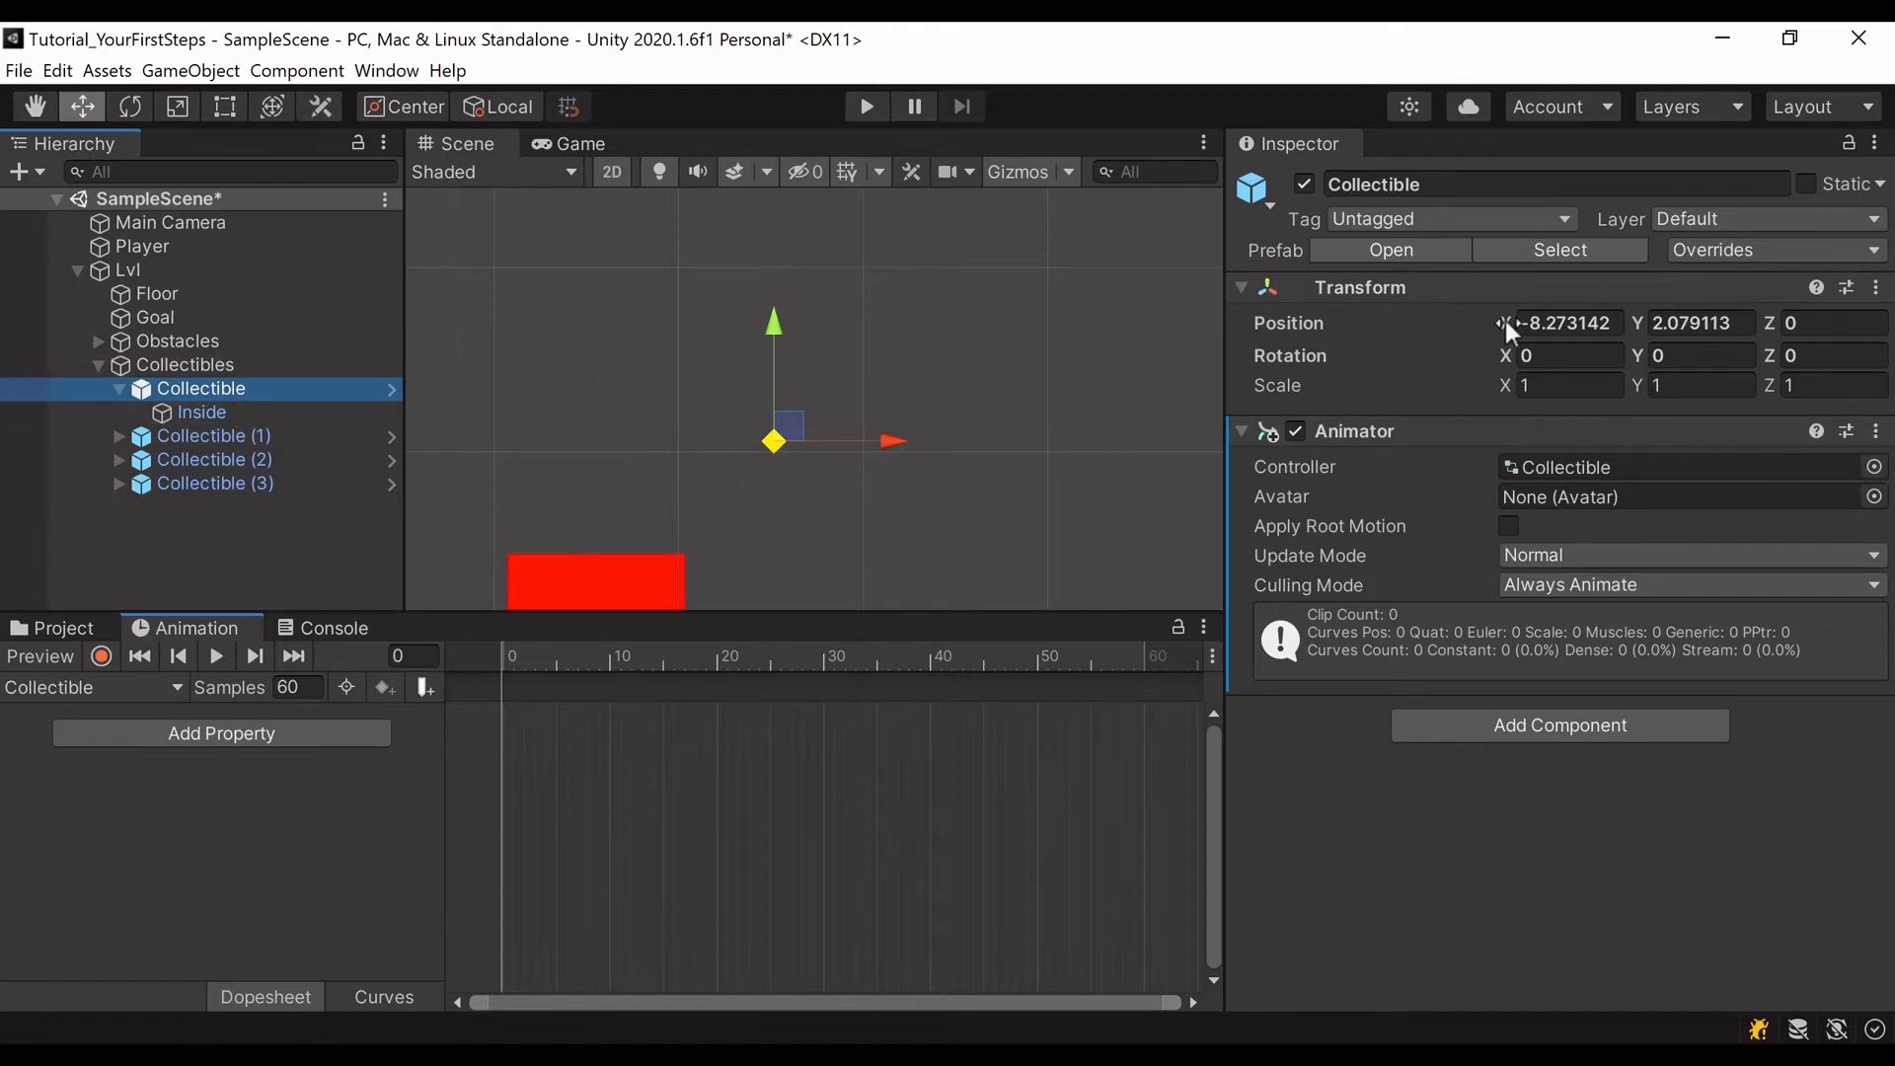
left_click(181, 417)
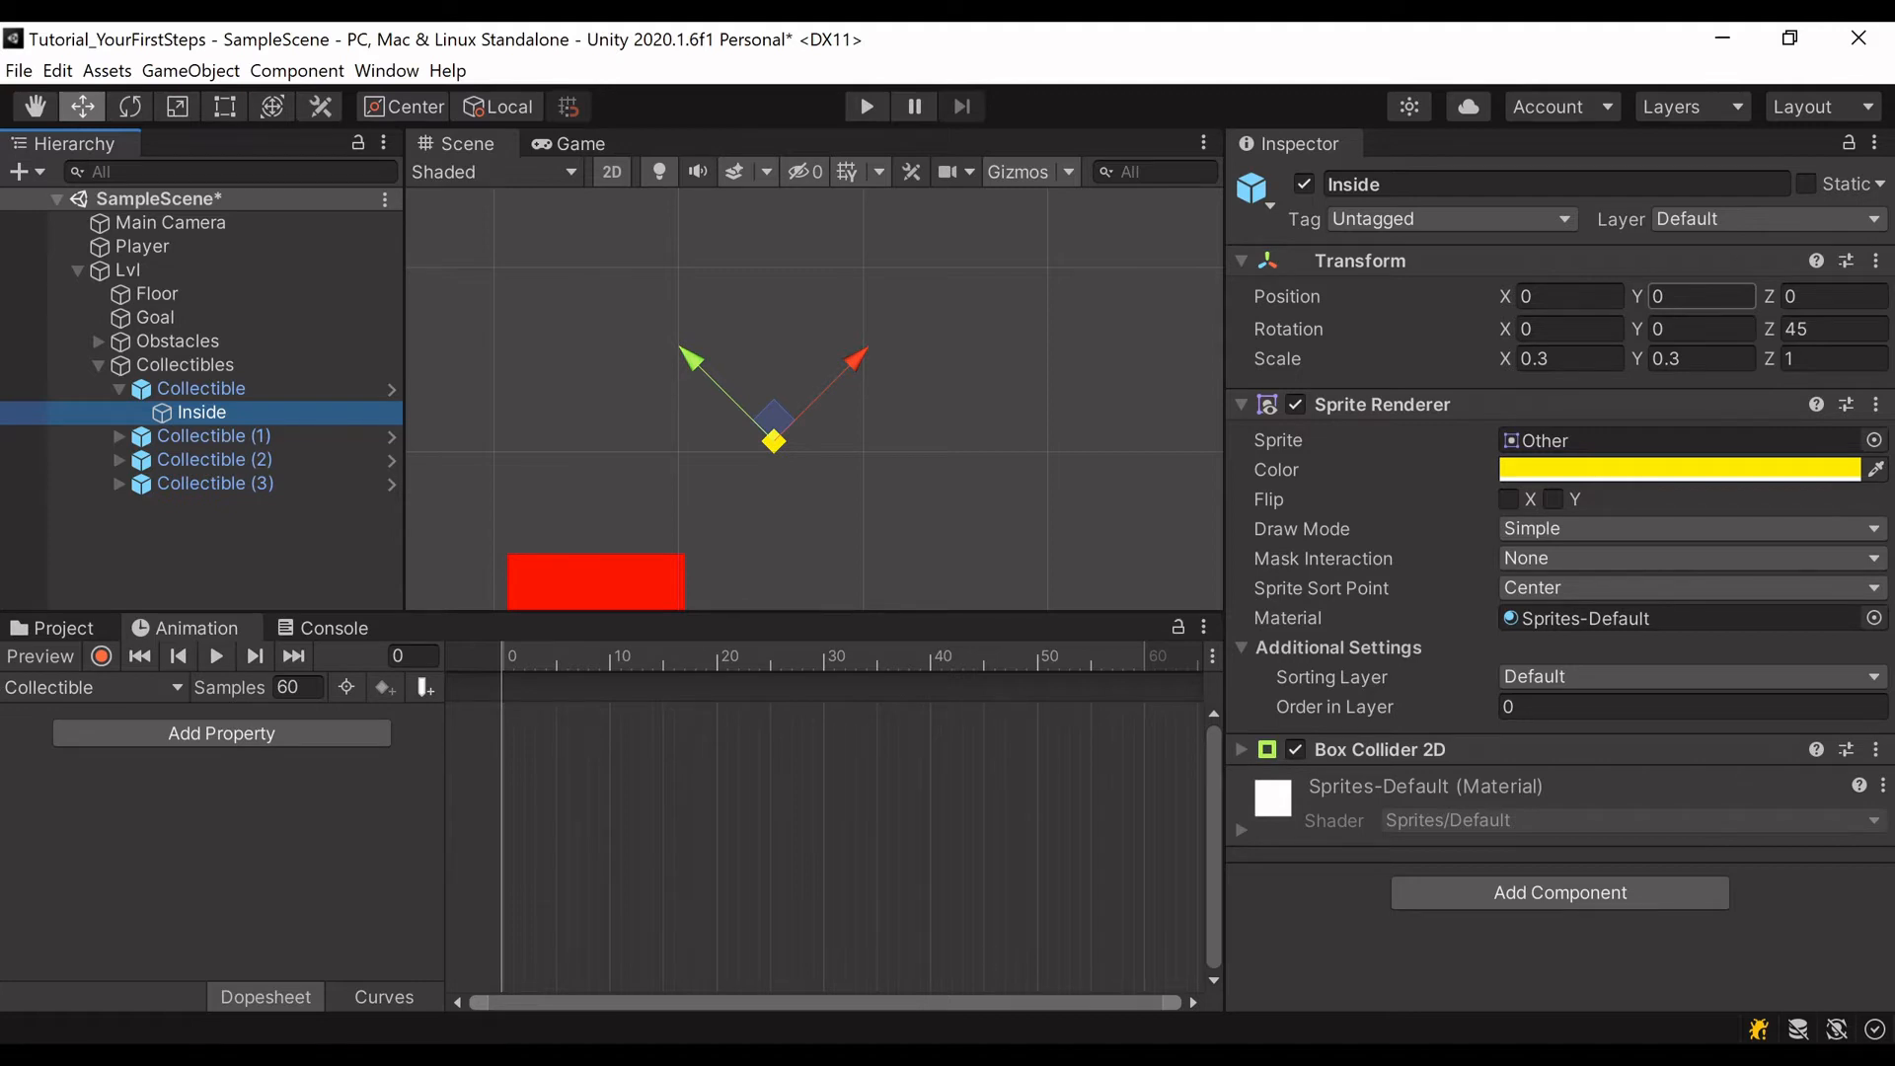
left_click(100, 654)
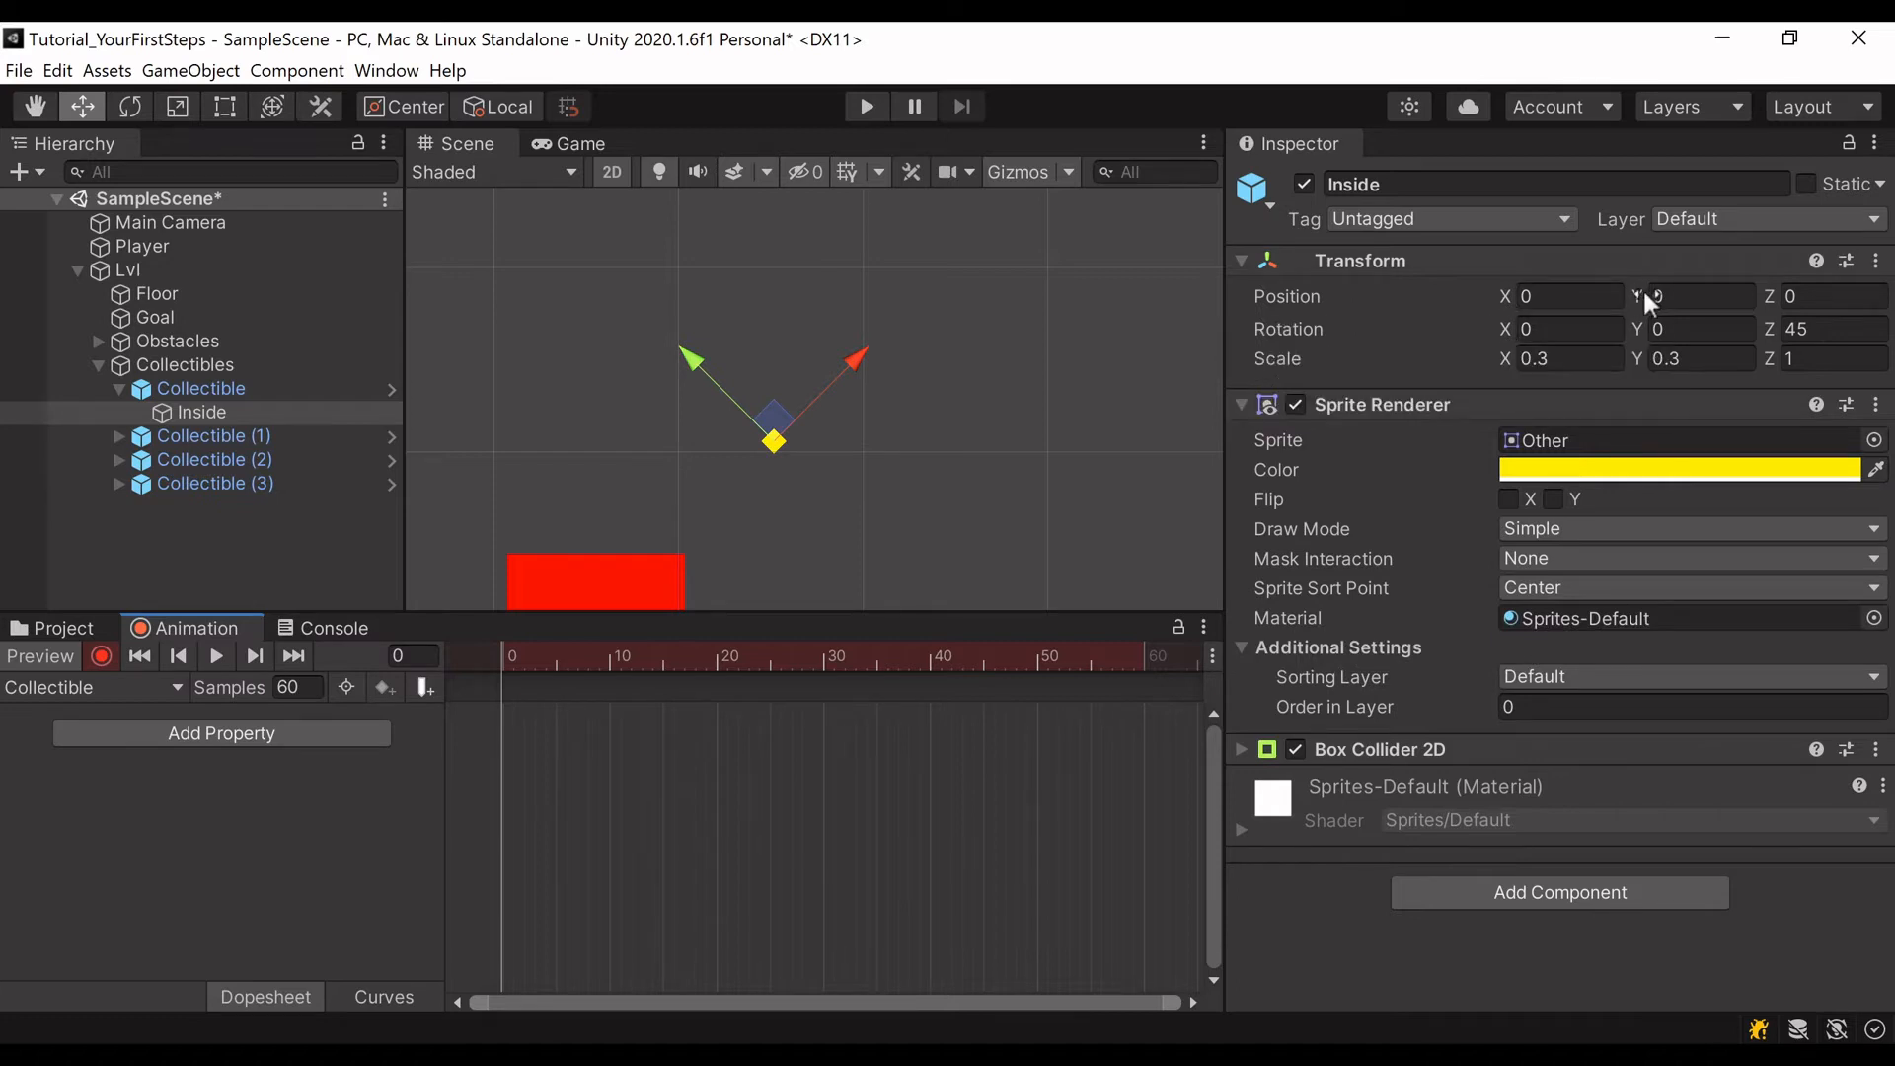
left_click_drag(1639, 293, 1643, 294)
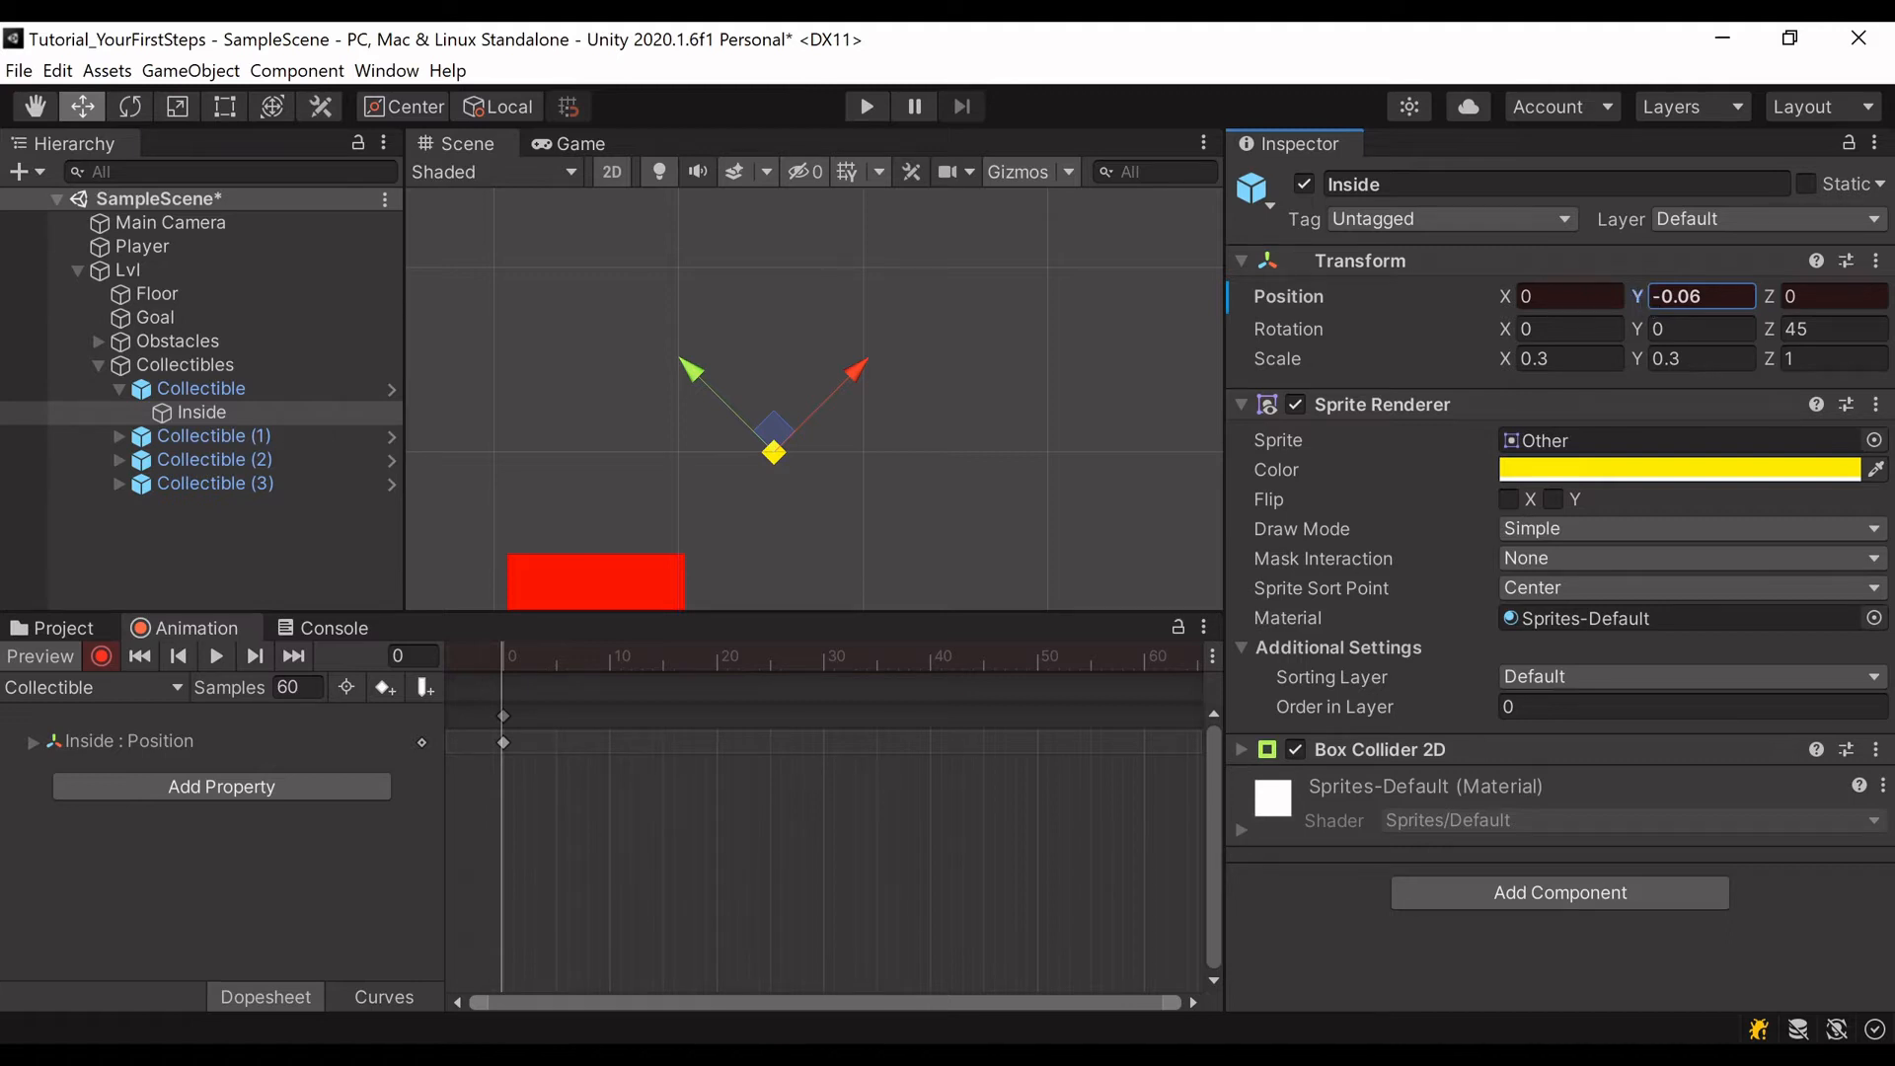
type("-0.2")
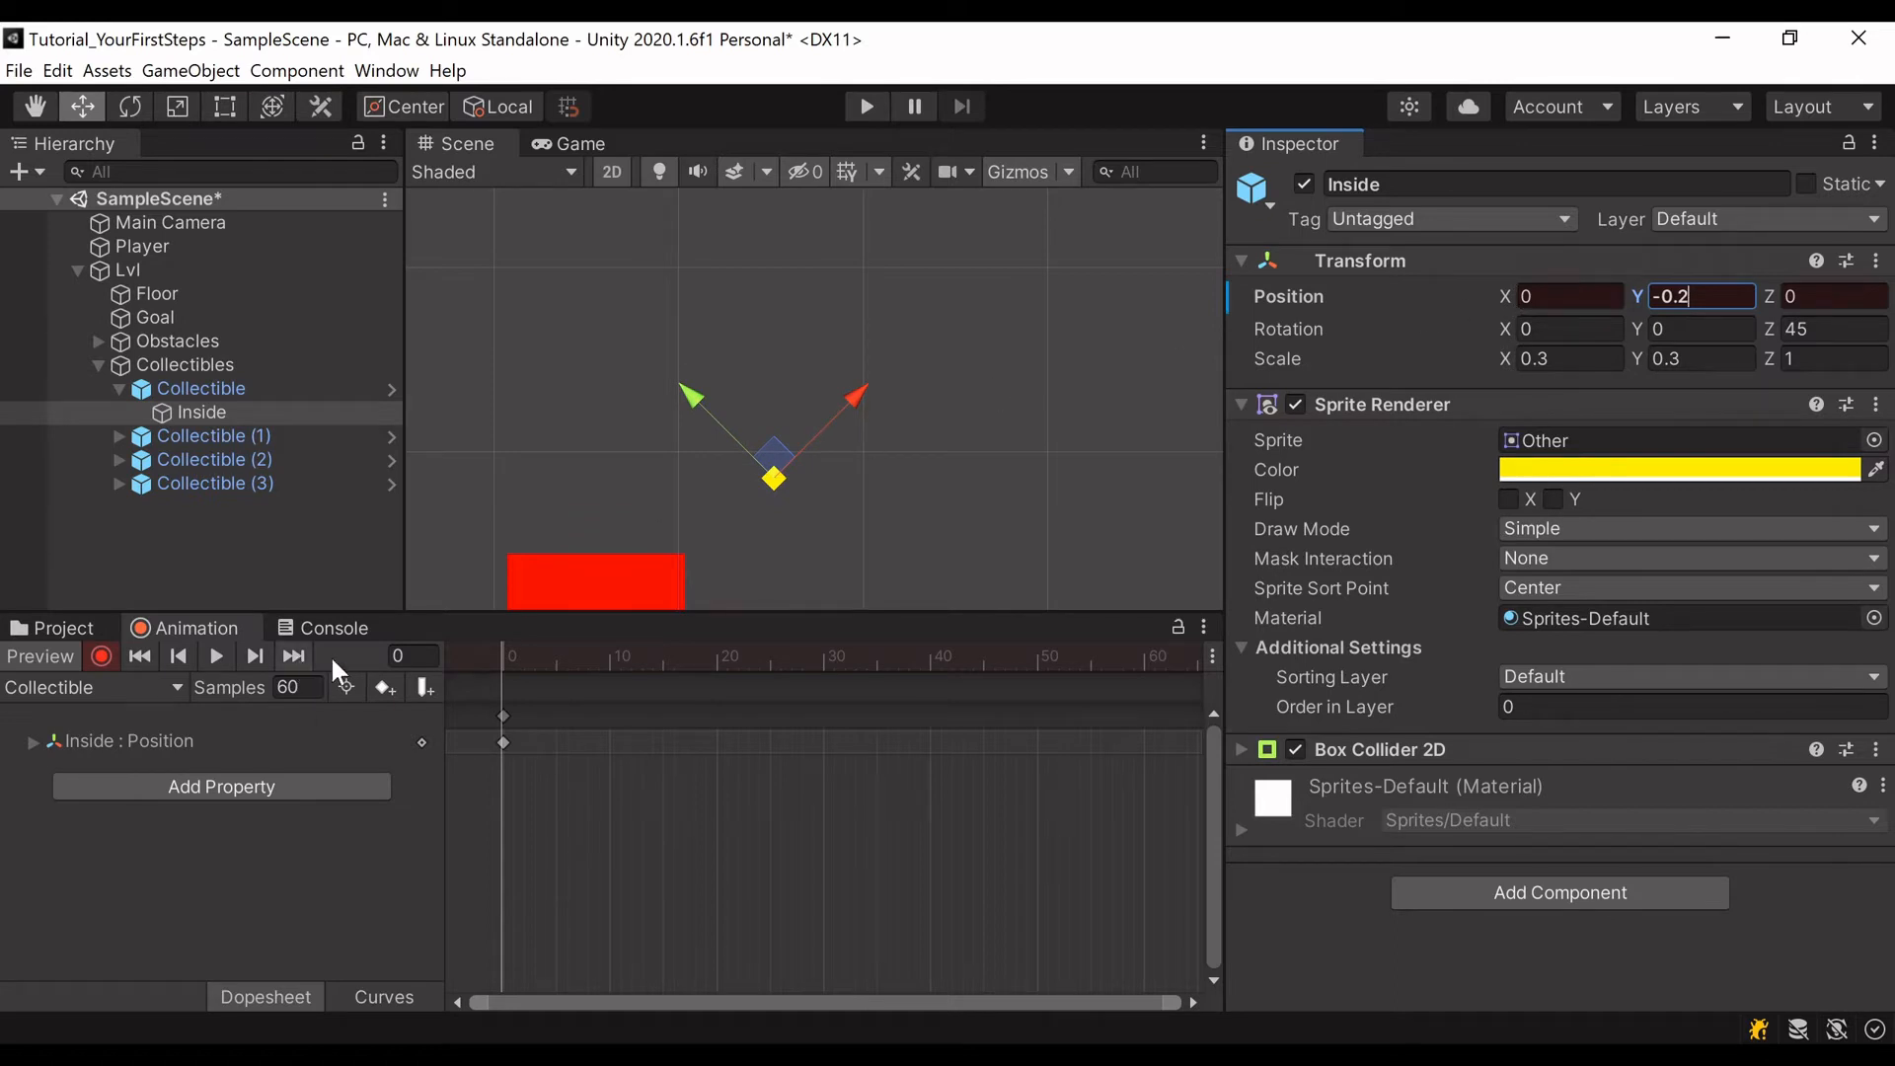
Step: Key Inside at frame 30 with a Y position of 0.2
left_click(824, 653)
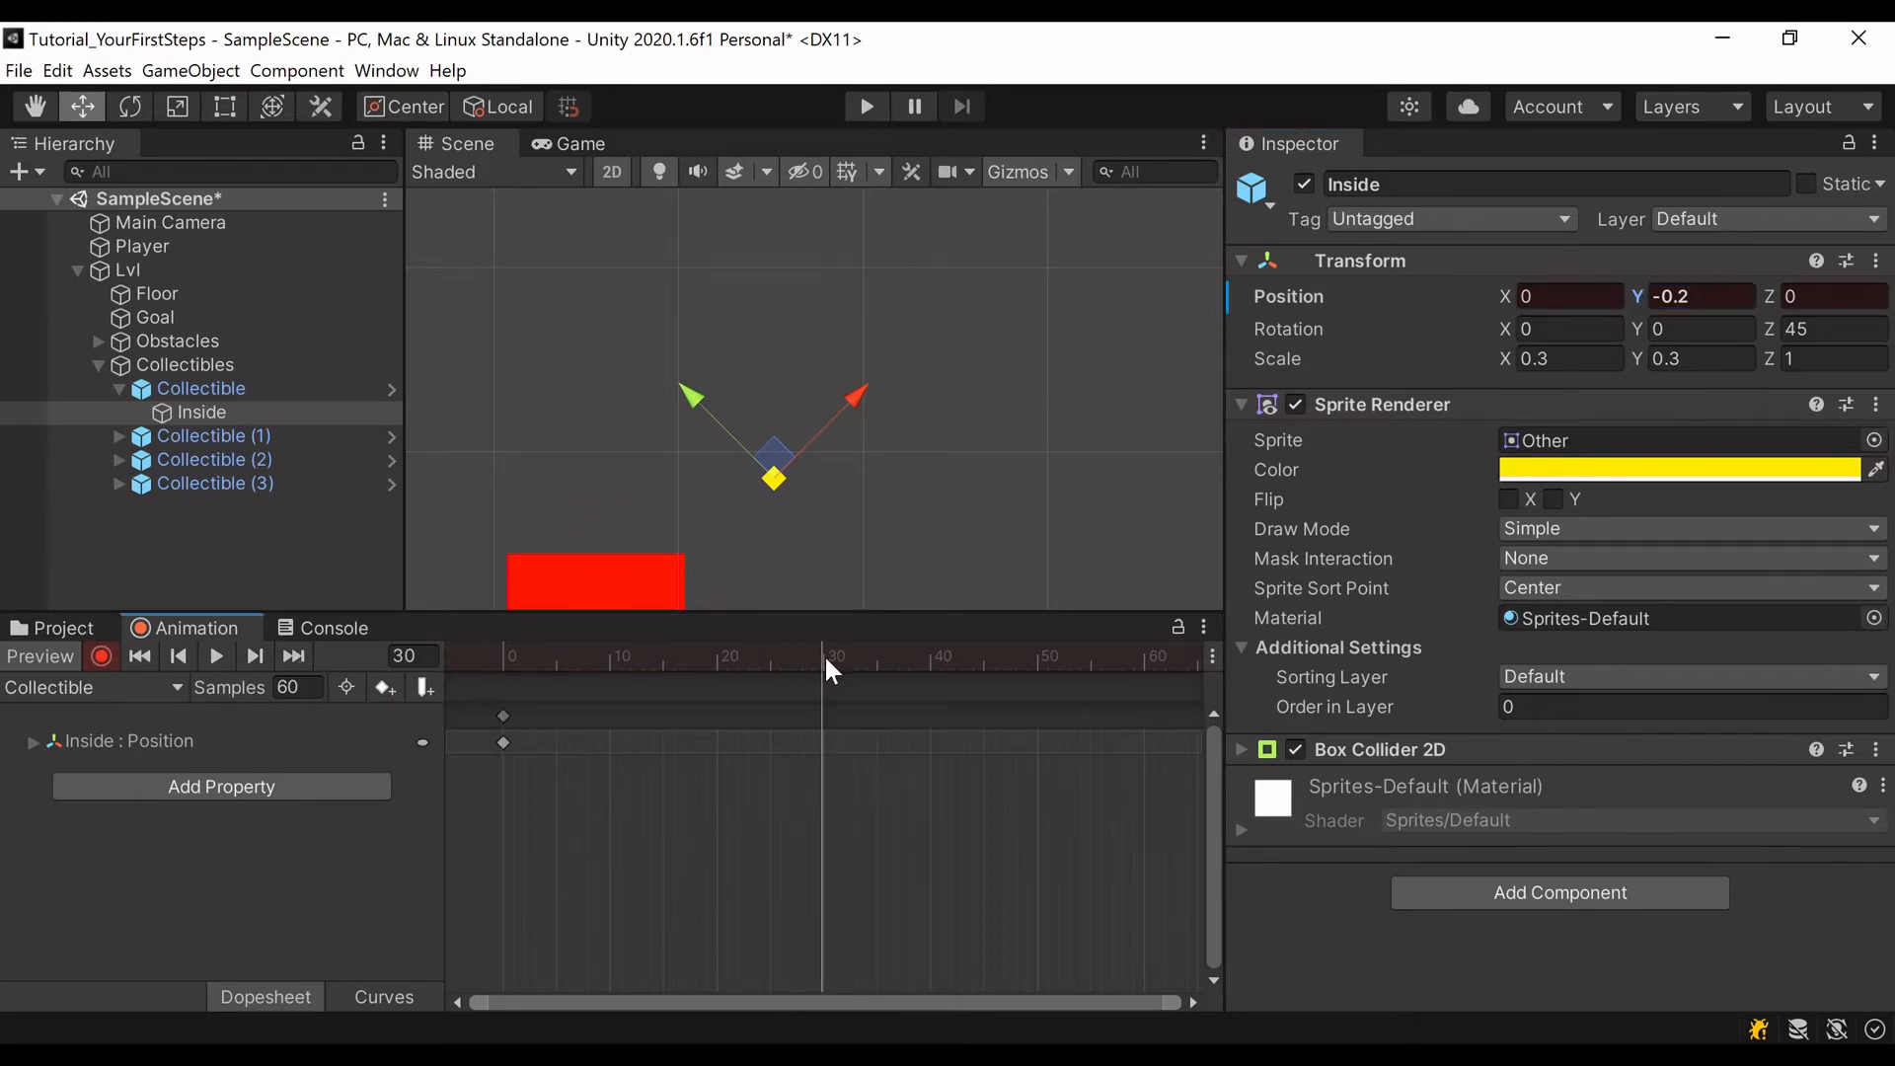
left_click(1658, 294)
type("0.2")
key("Return")
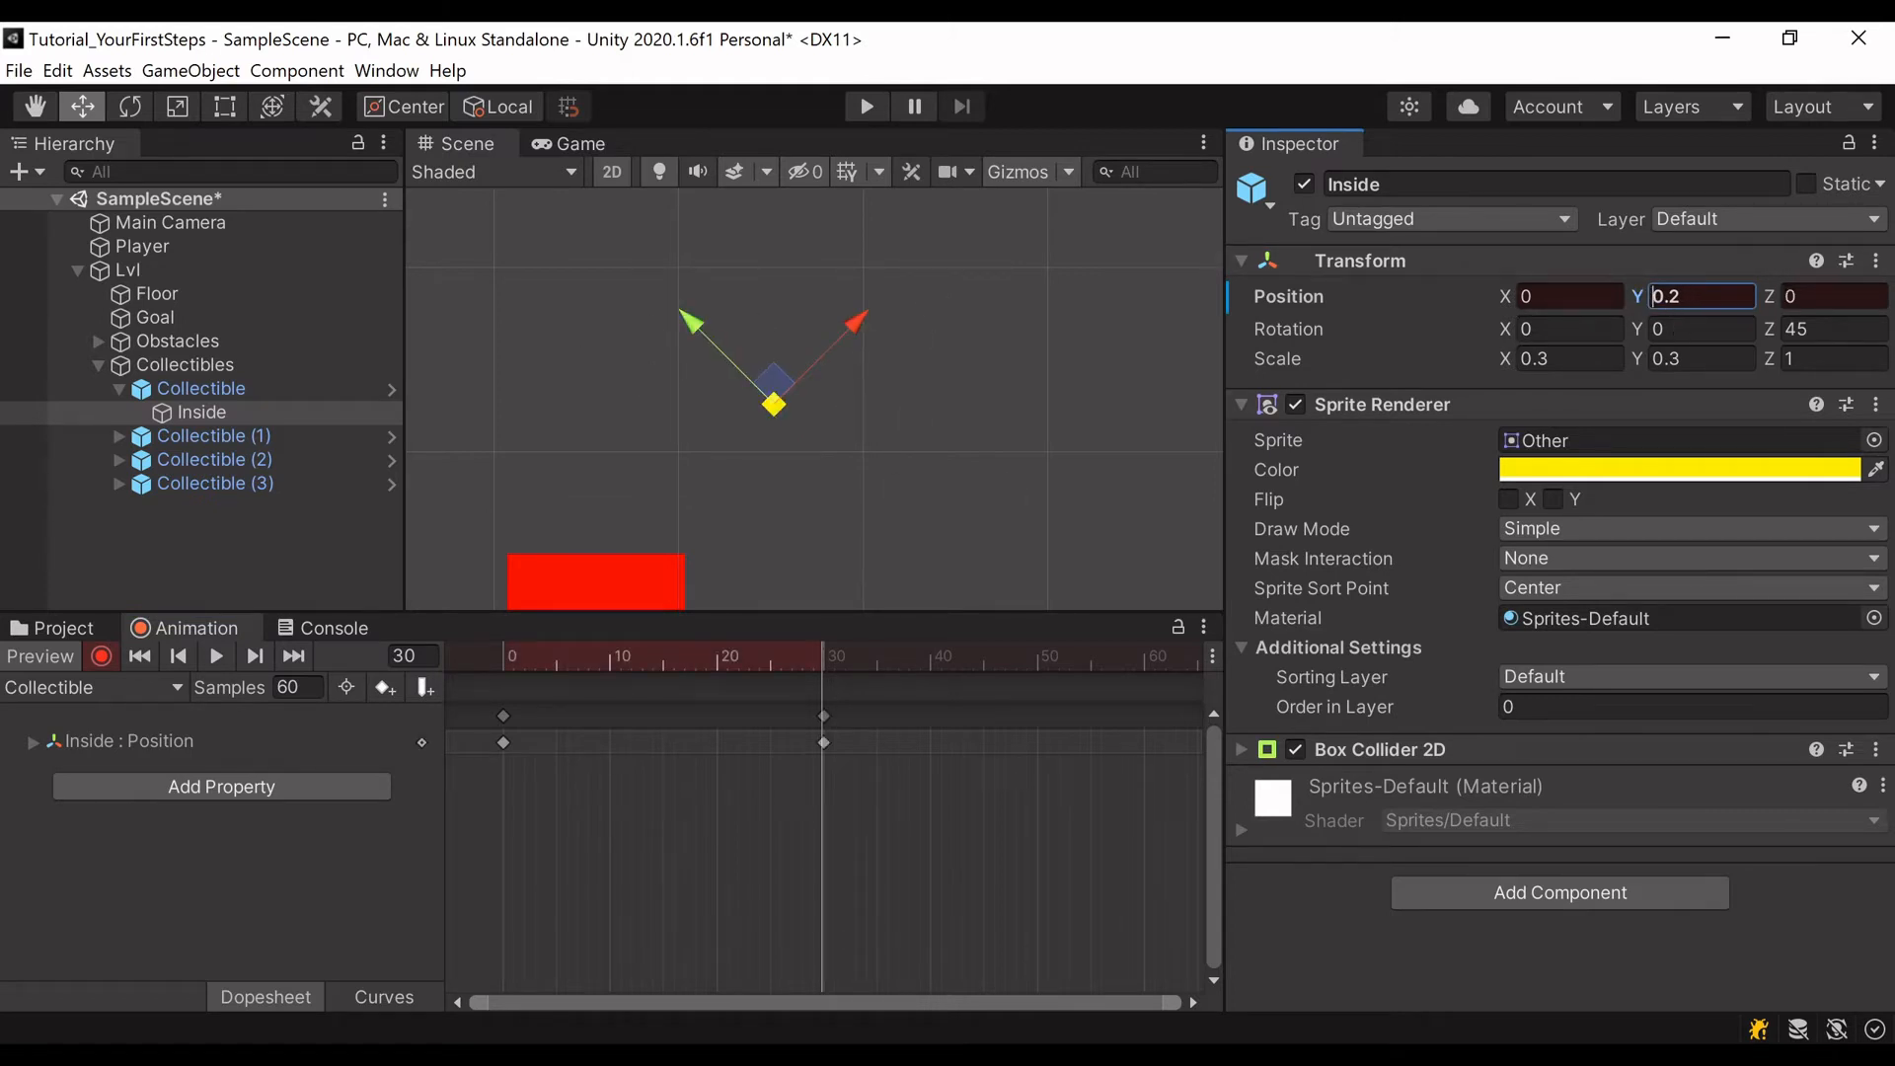
Step: Try moving Inside freehand in the scene at frame 30, and set its position back to X 0, Y 0.2
mouse_move(779, 407)
left_mouse_down()
mouse_move(781, 432)
mouse_move(786, 402)
mouse_move(811, 410)
mouse_move(818, 388)
mouse_move(818, 417)
mouse_move(792, 382)
left_mouse_up()
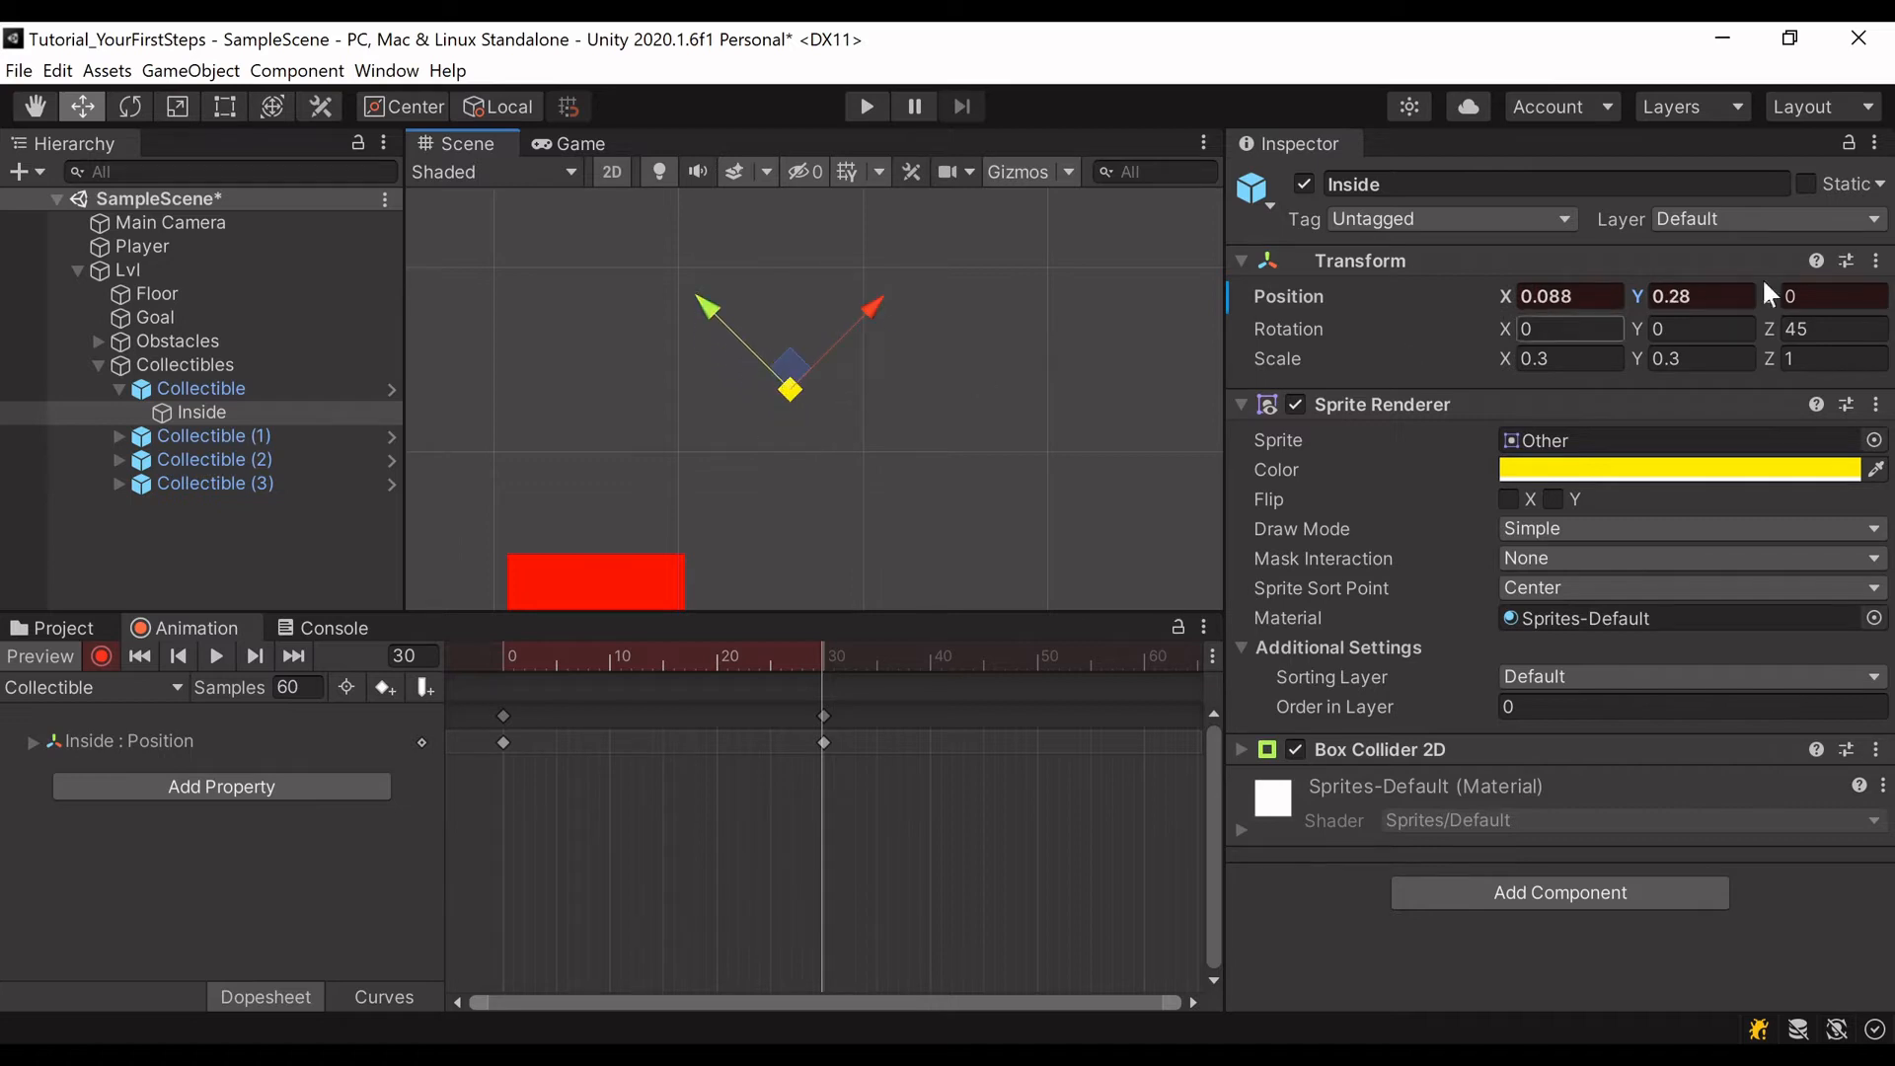
left_click(1570, 296)
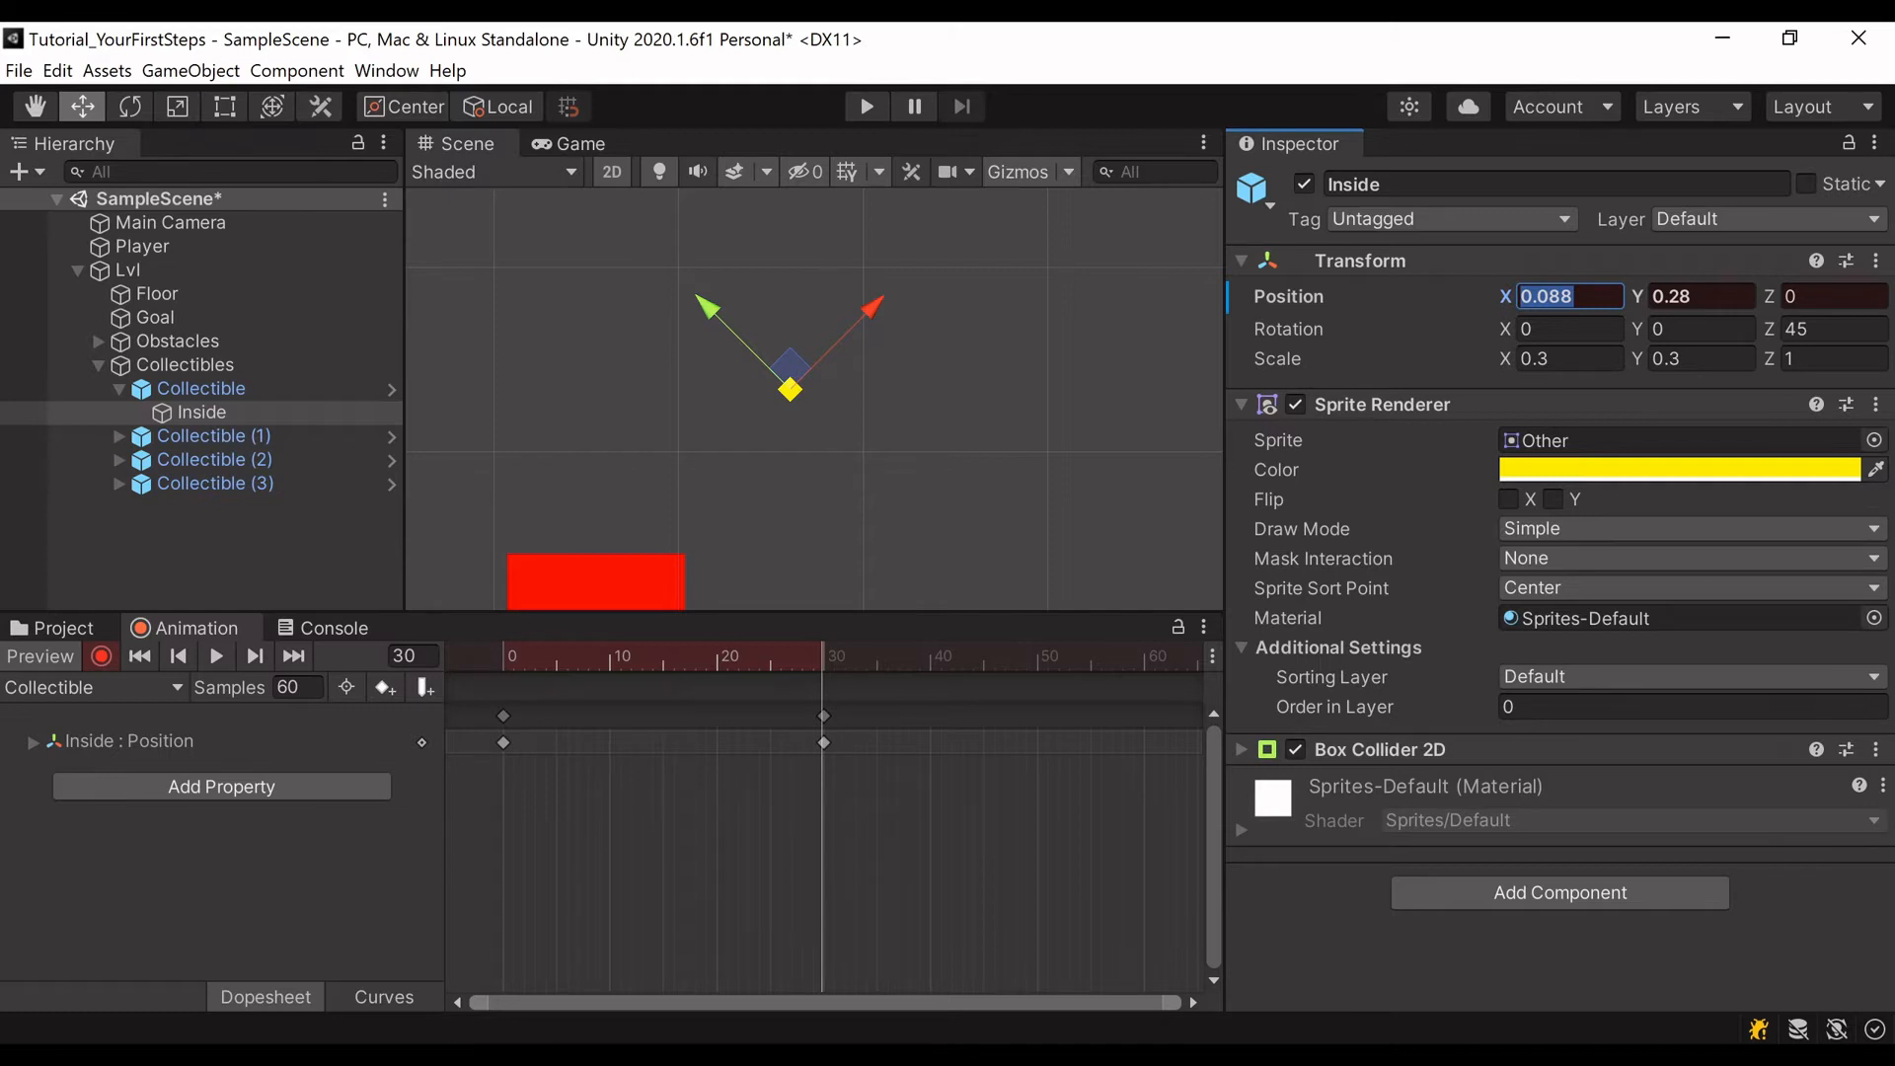
type("0")
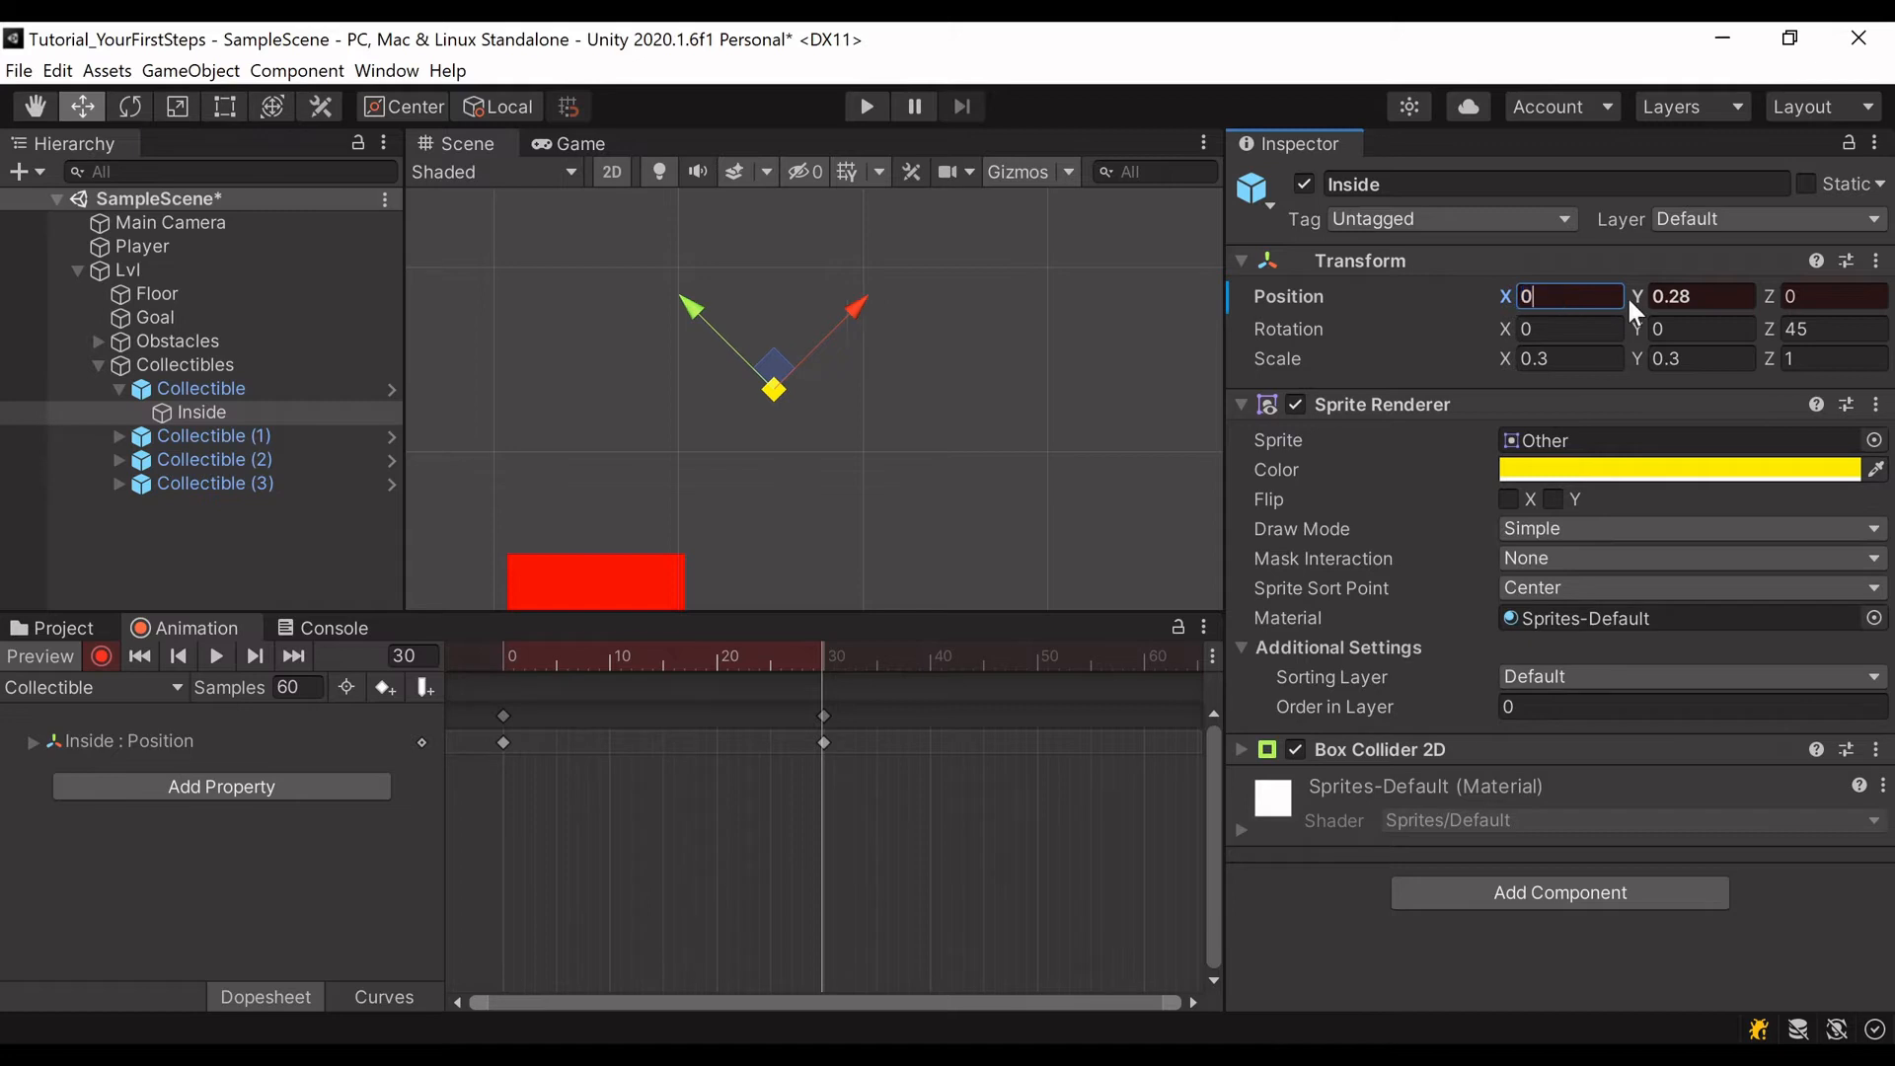
key("Tab")
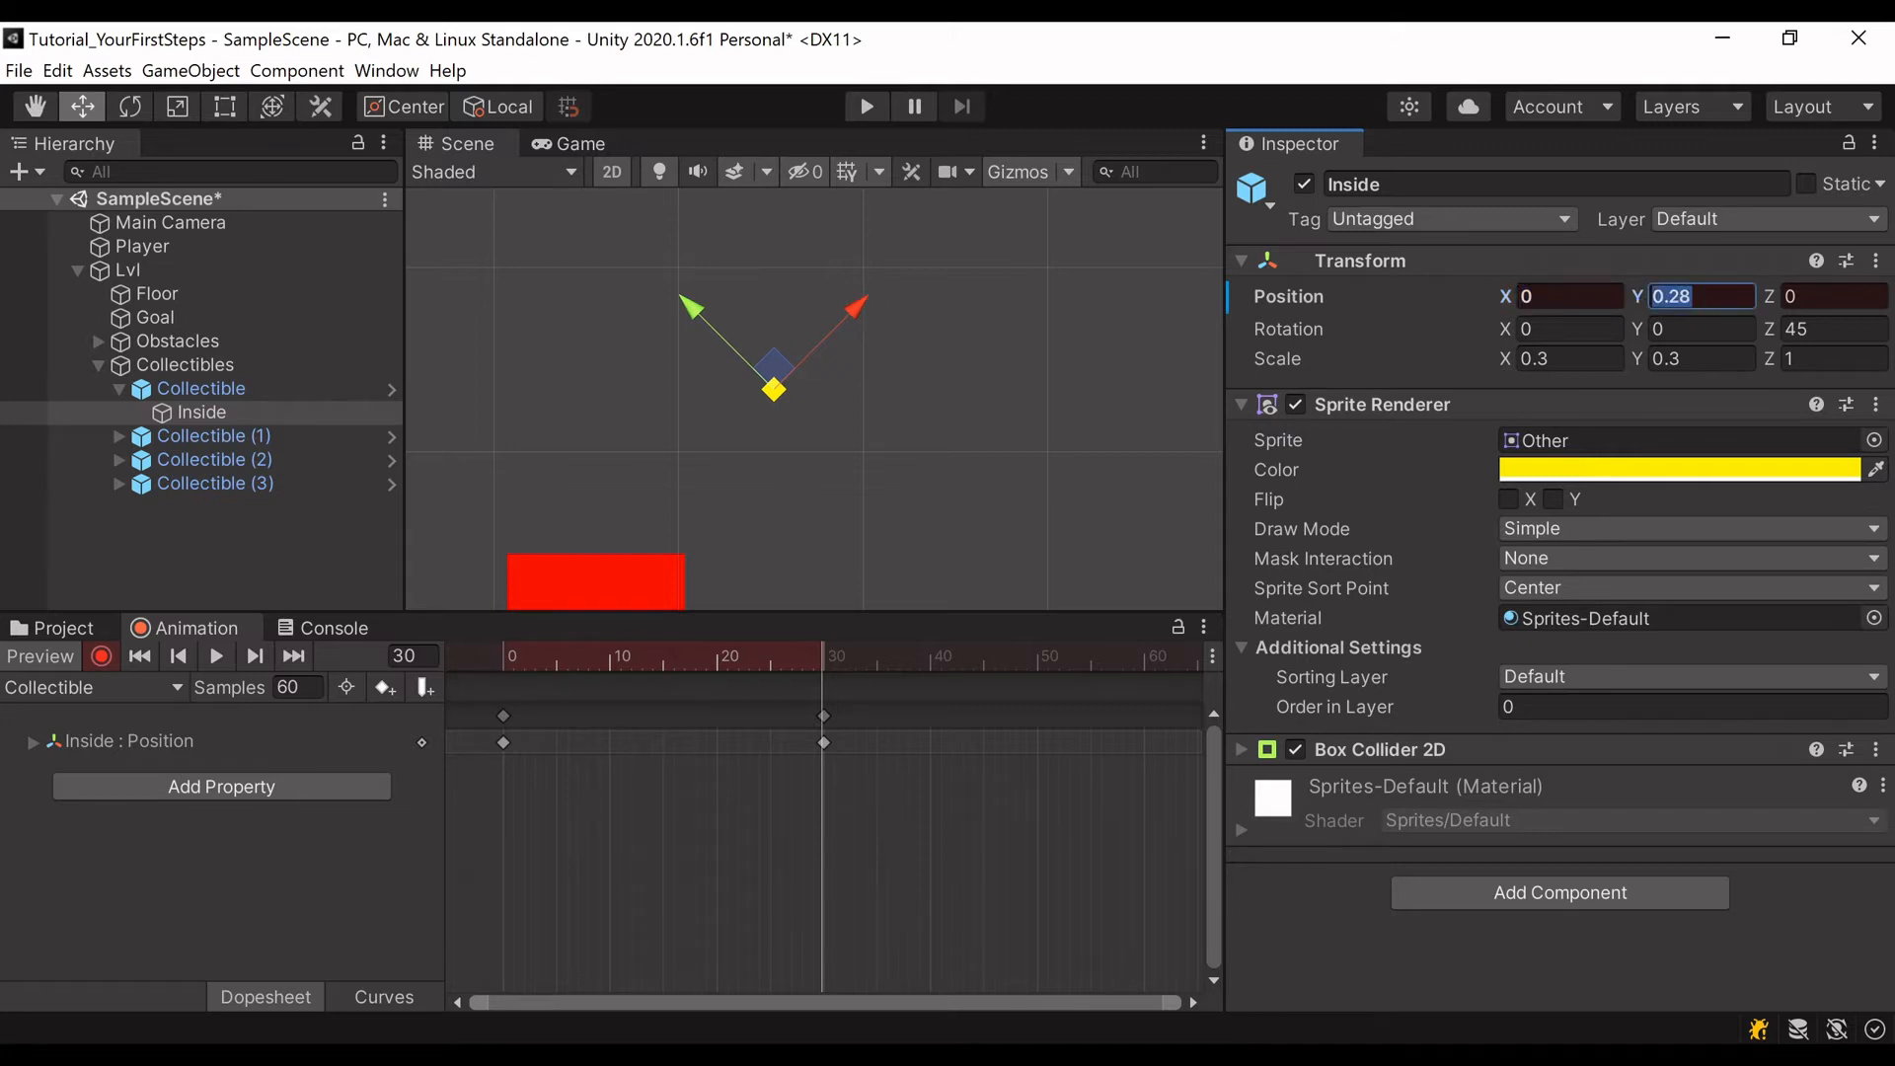
key("BackSpace")
type("0.2")
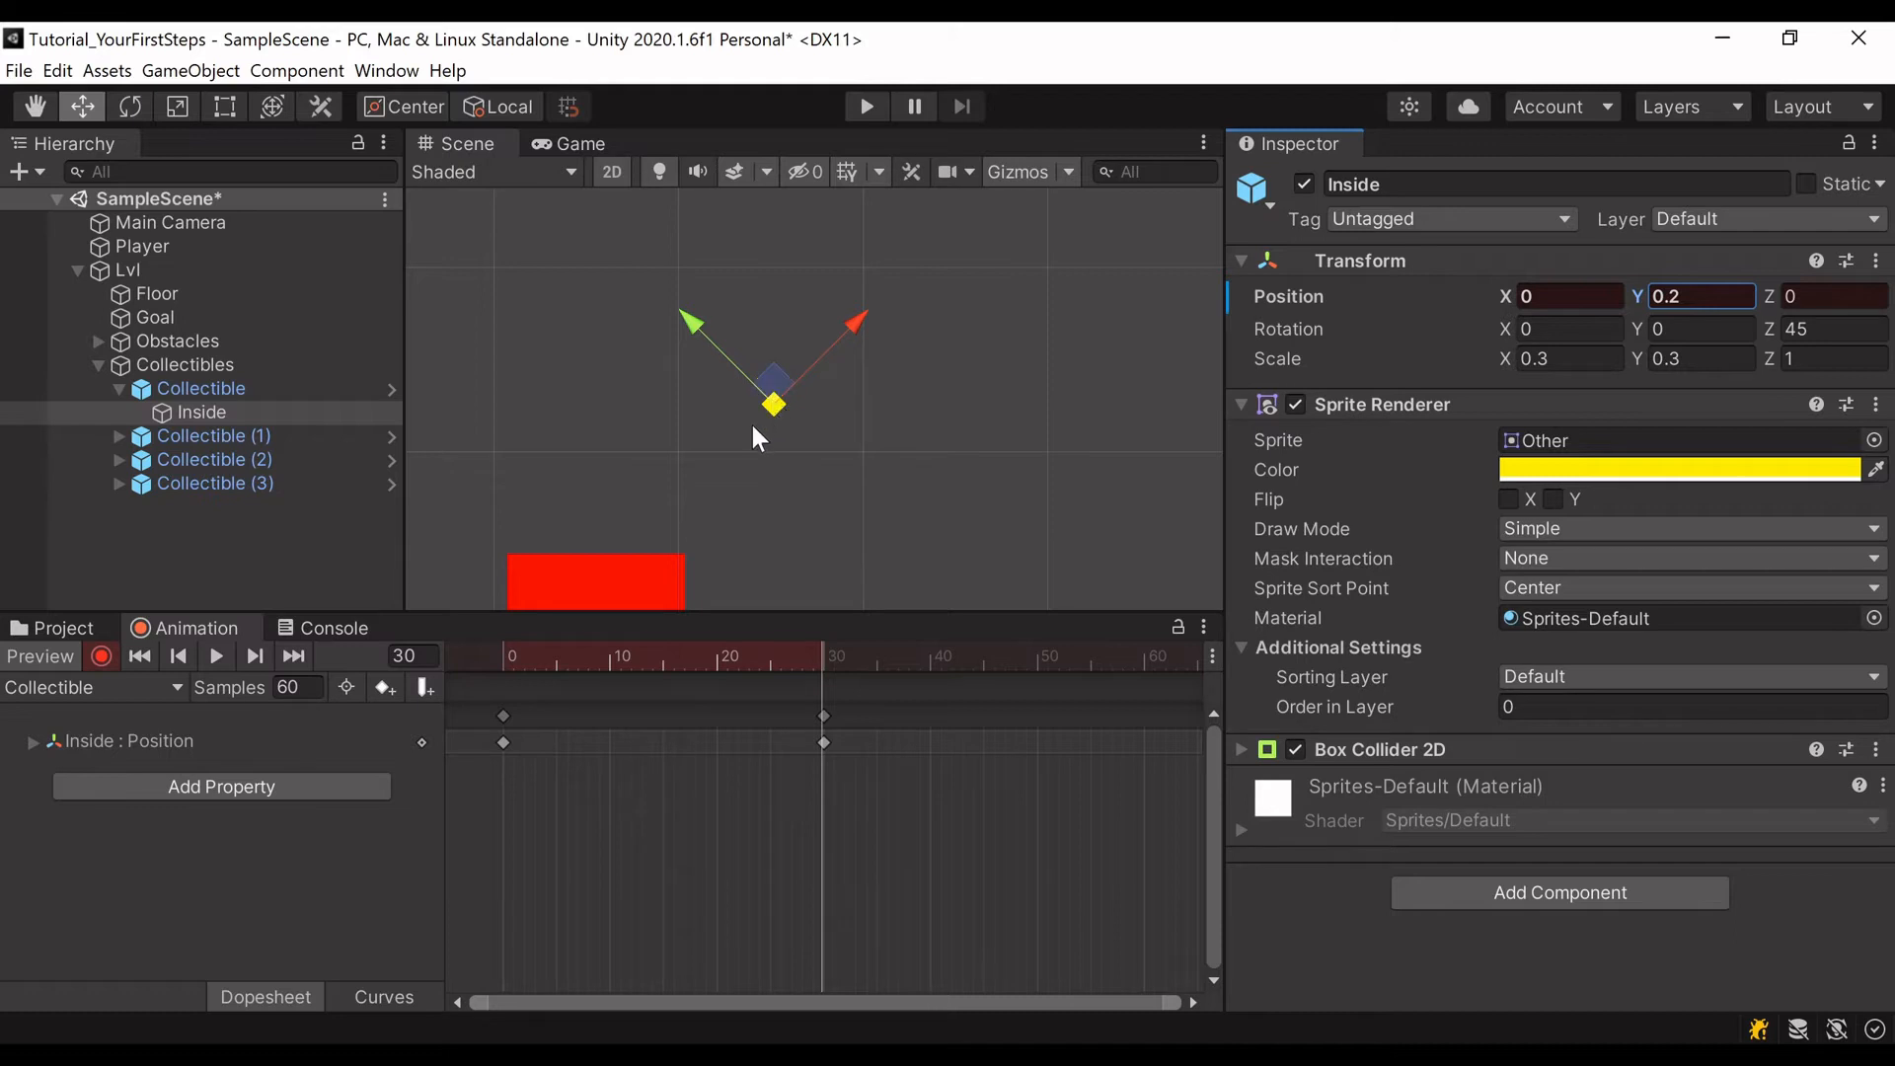
Step: Stop recording and expand the Inside position track of Collectible's clip into its X, Y and Z components
left_click(100, 656)
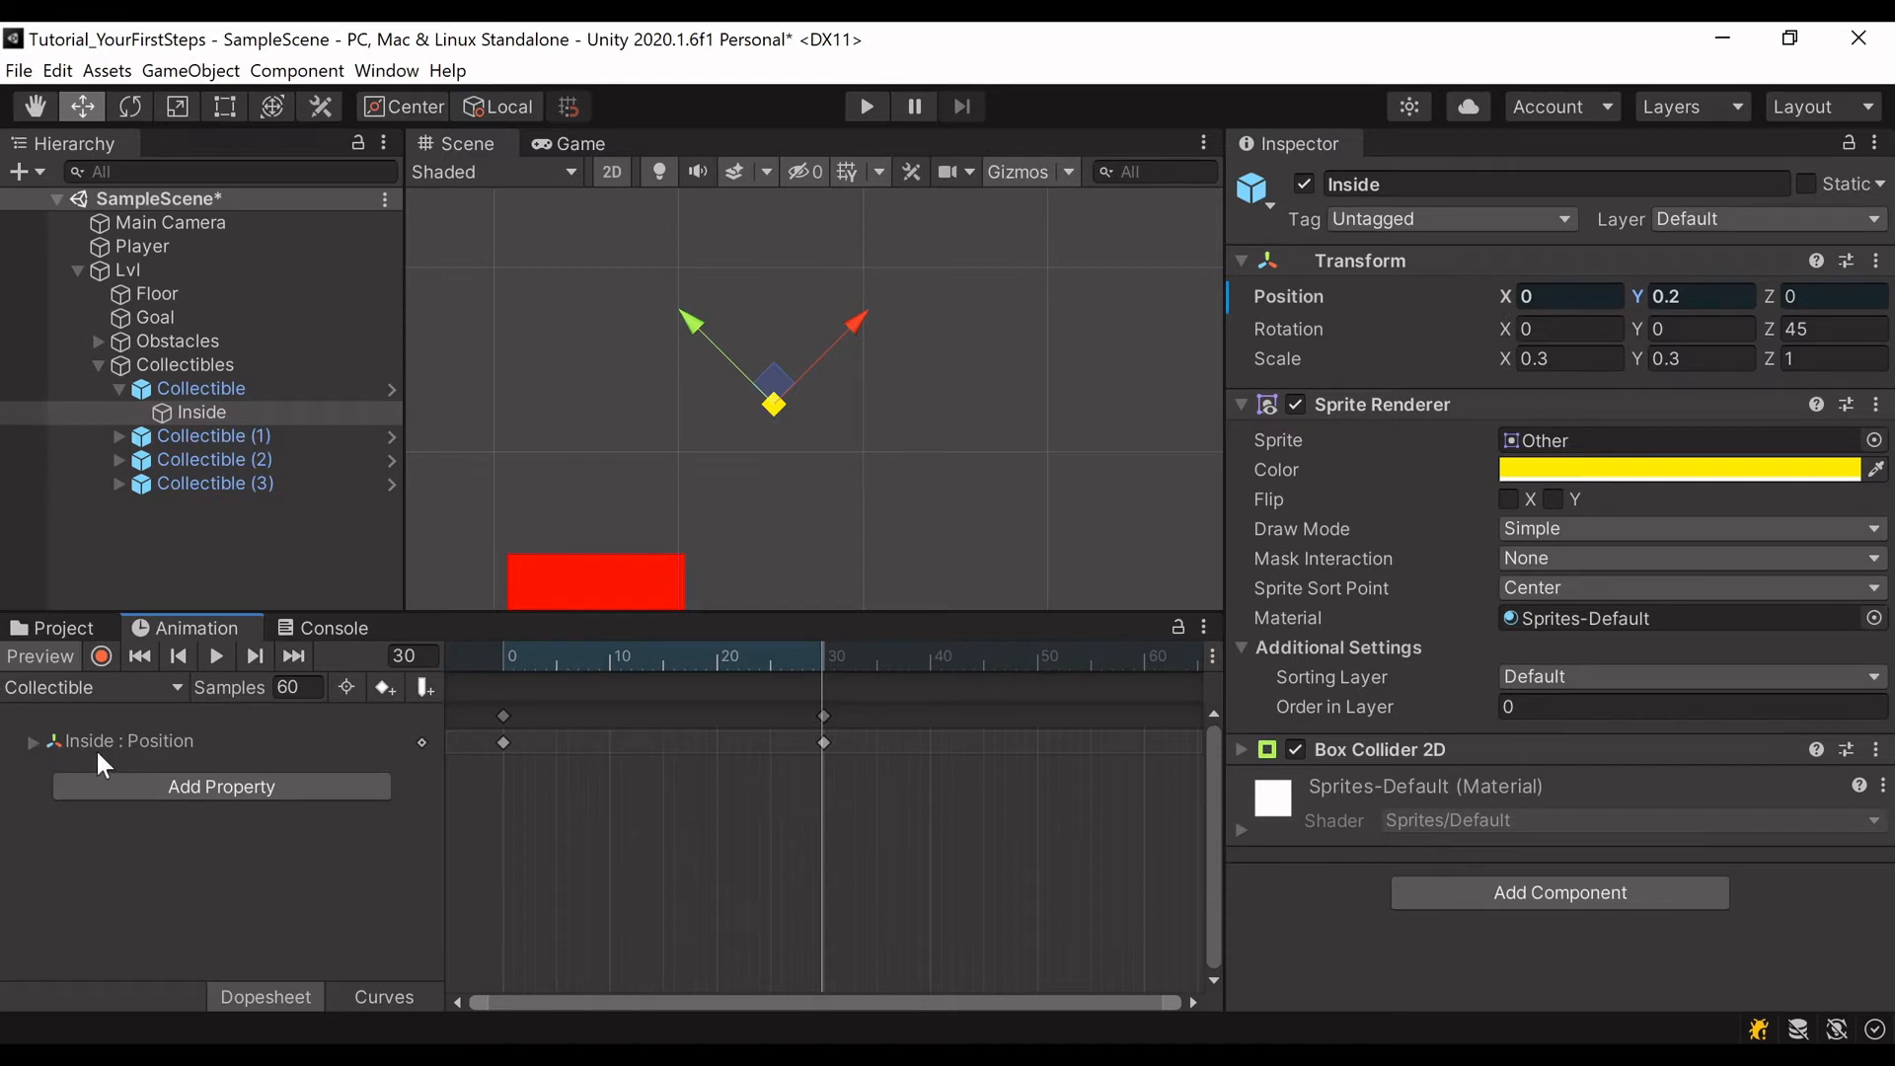
left_click(171, 745)
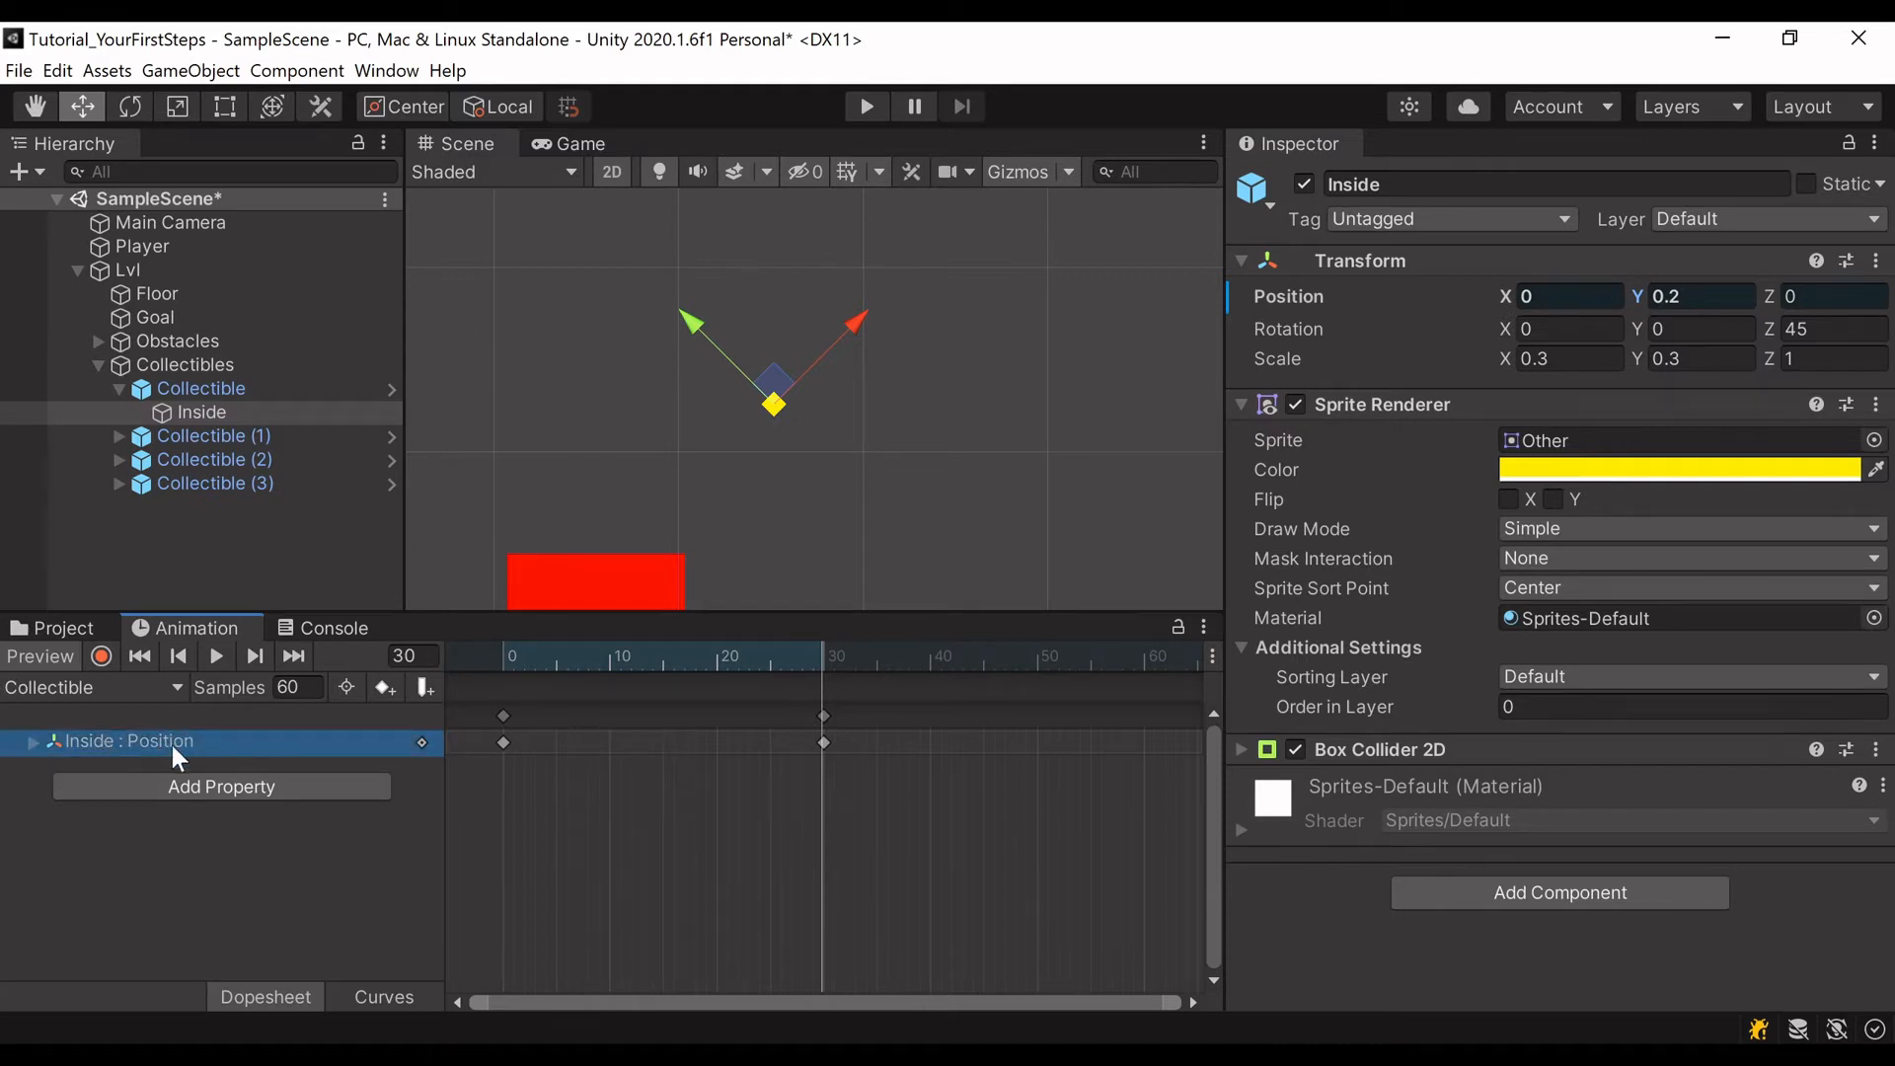
left_click(198, 387)
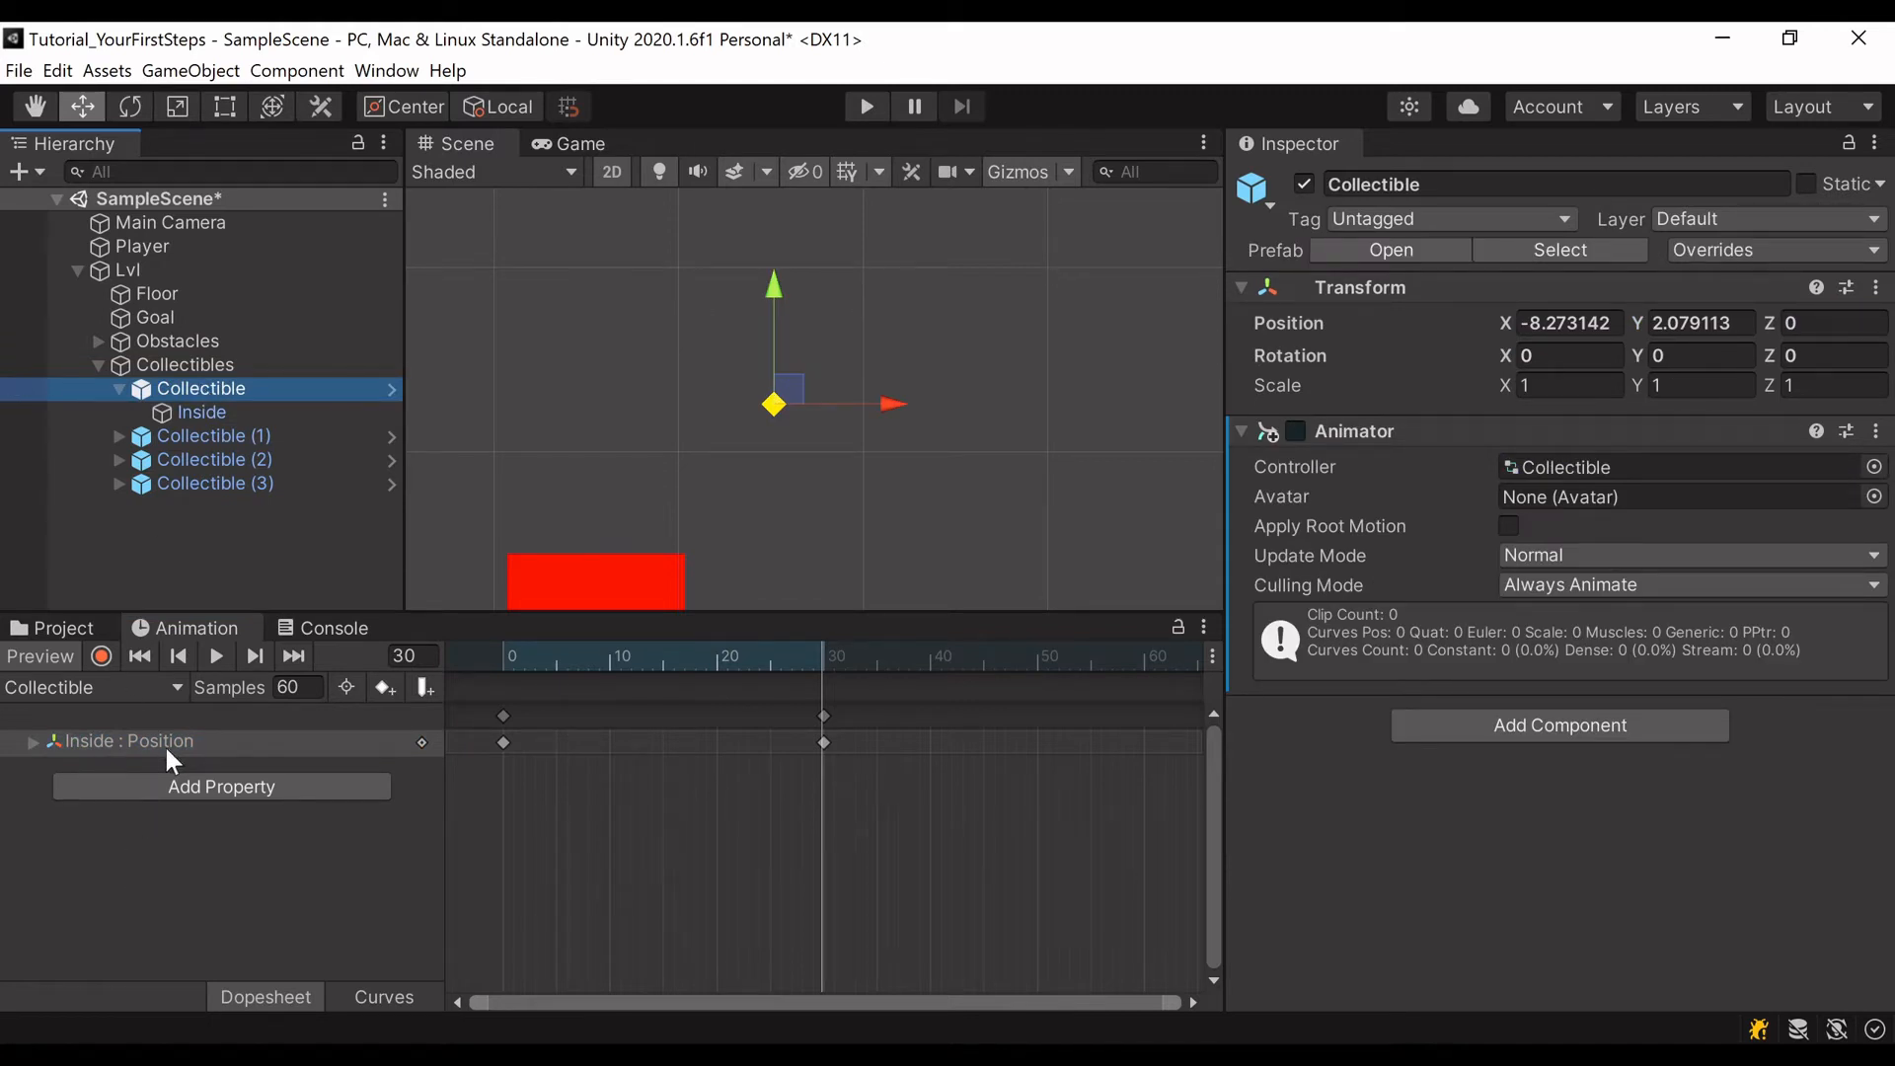
left_click(213, 417)
left_click(199, 389)
left_click(34, 742)
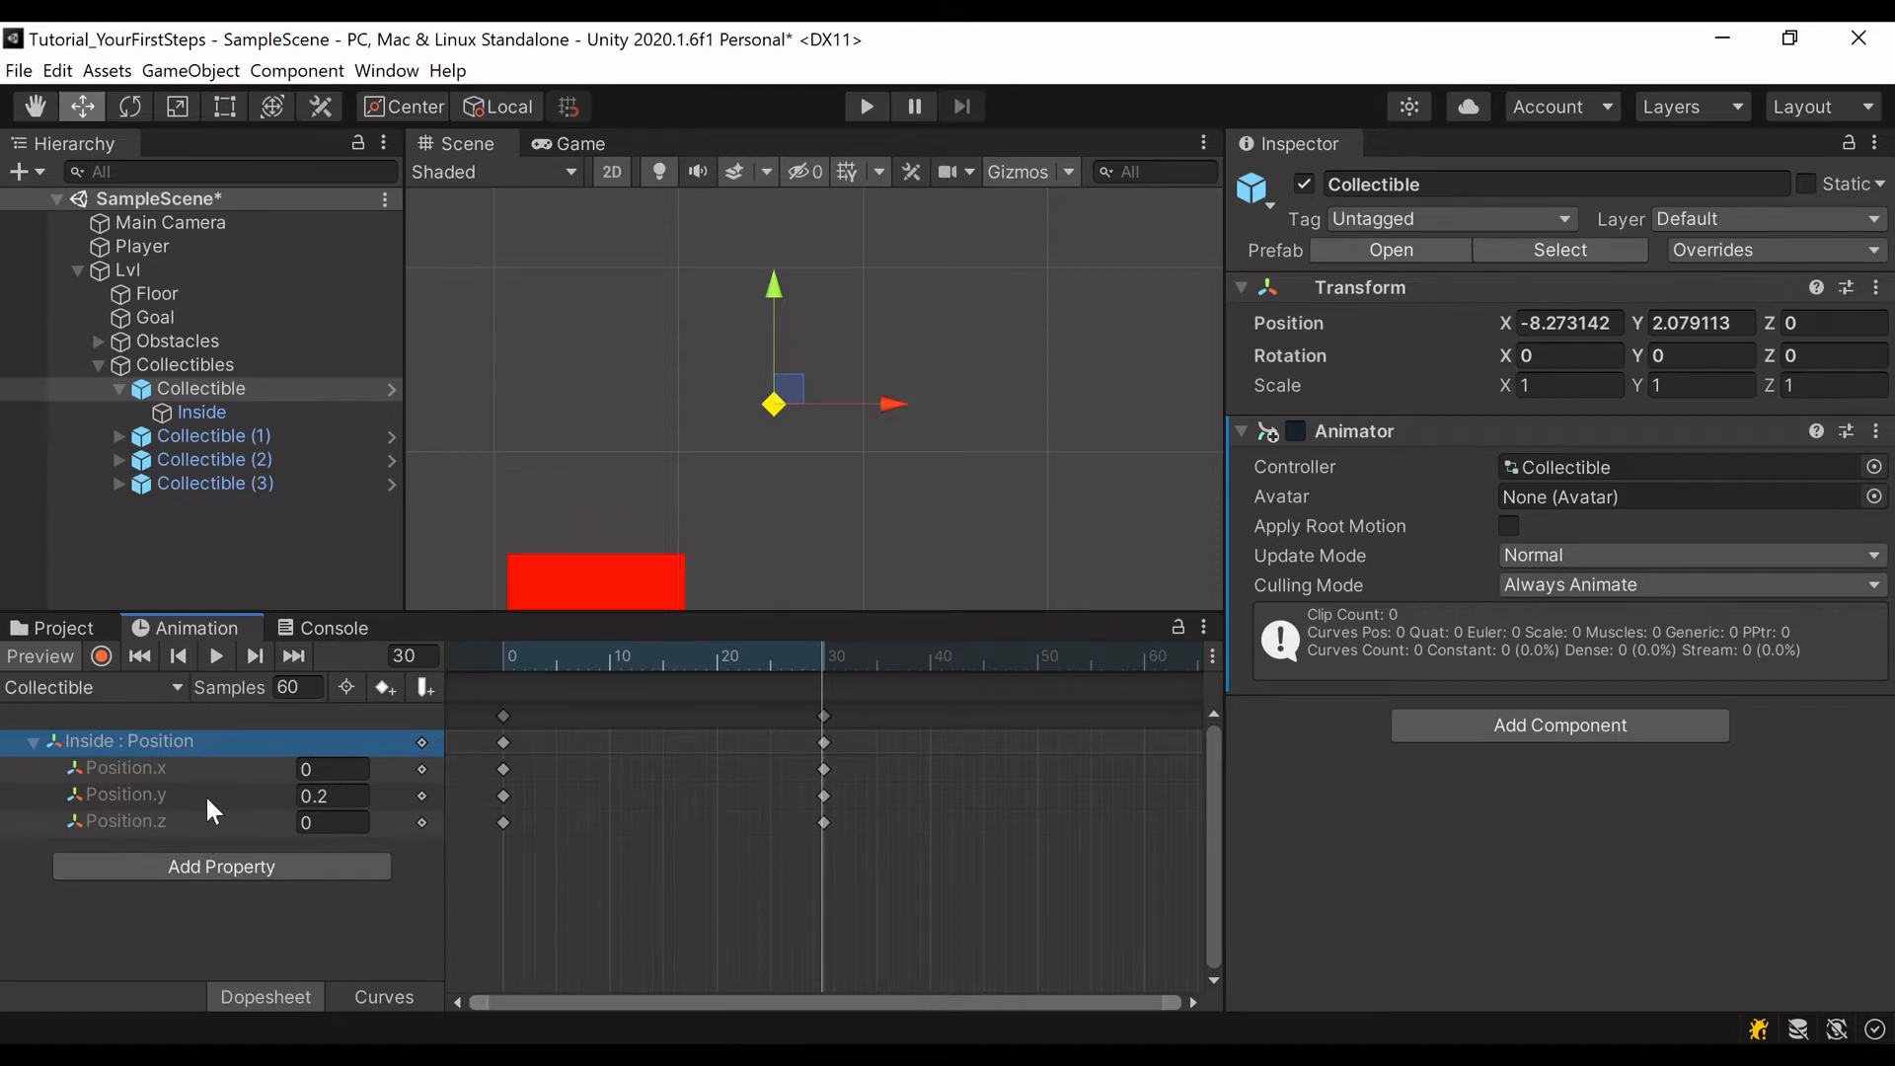
Step: Scrub the clip between frames 0 and 30 to check the position keys, and show their animation curves
left_click(500, 654)
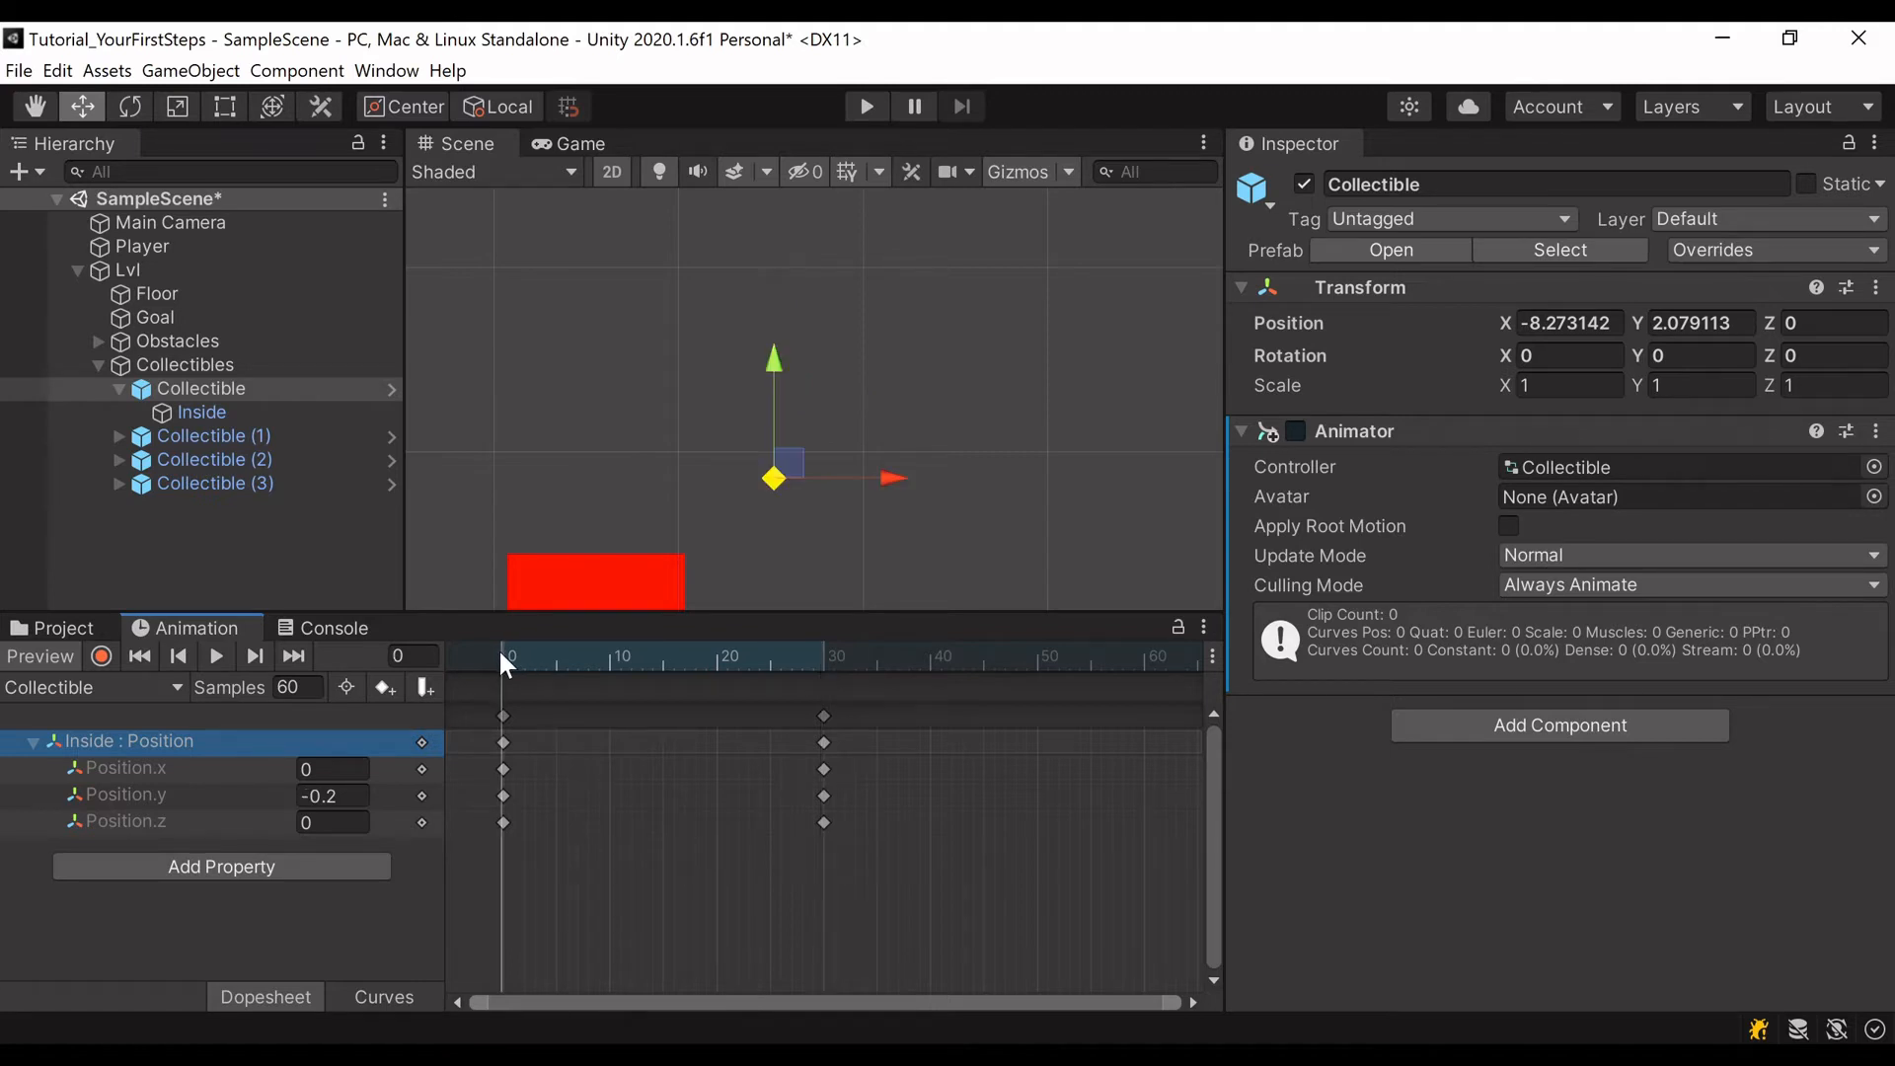
left_click_drag(500, 648, 496, 691)
left_click_drag(507, 657, 823, 675)
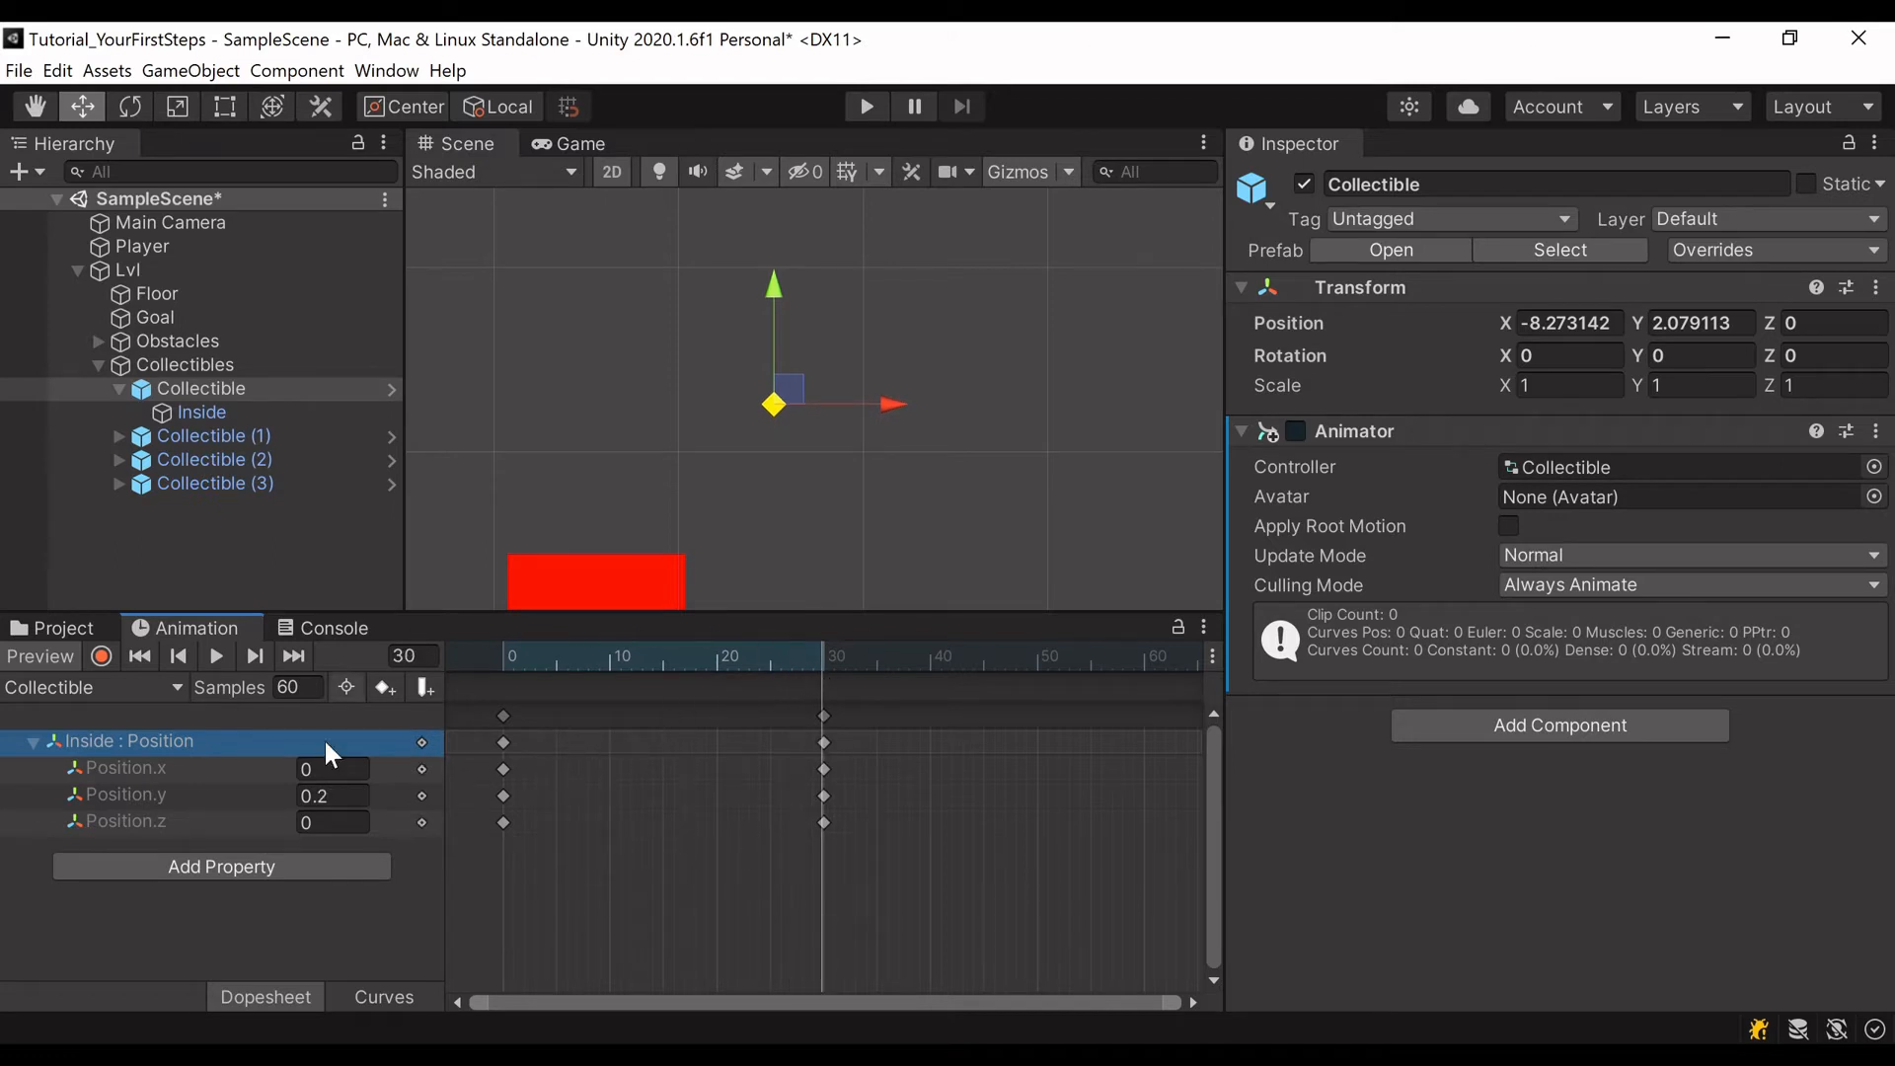
left_click(381, 1000)
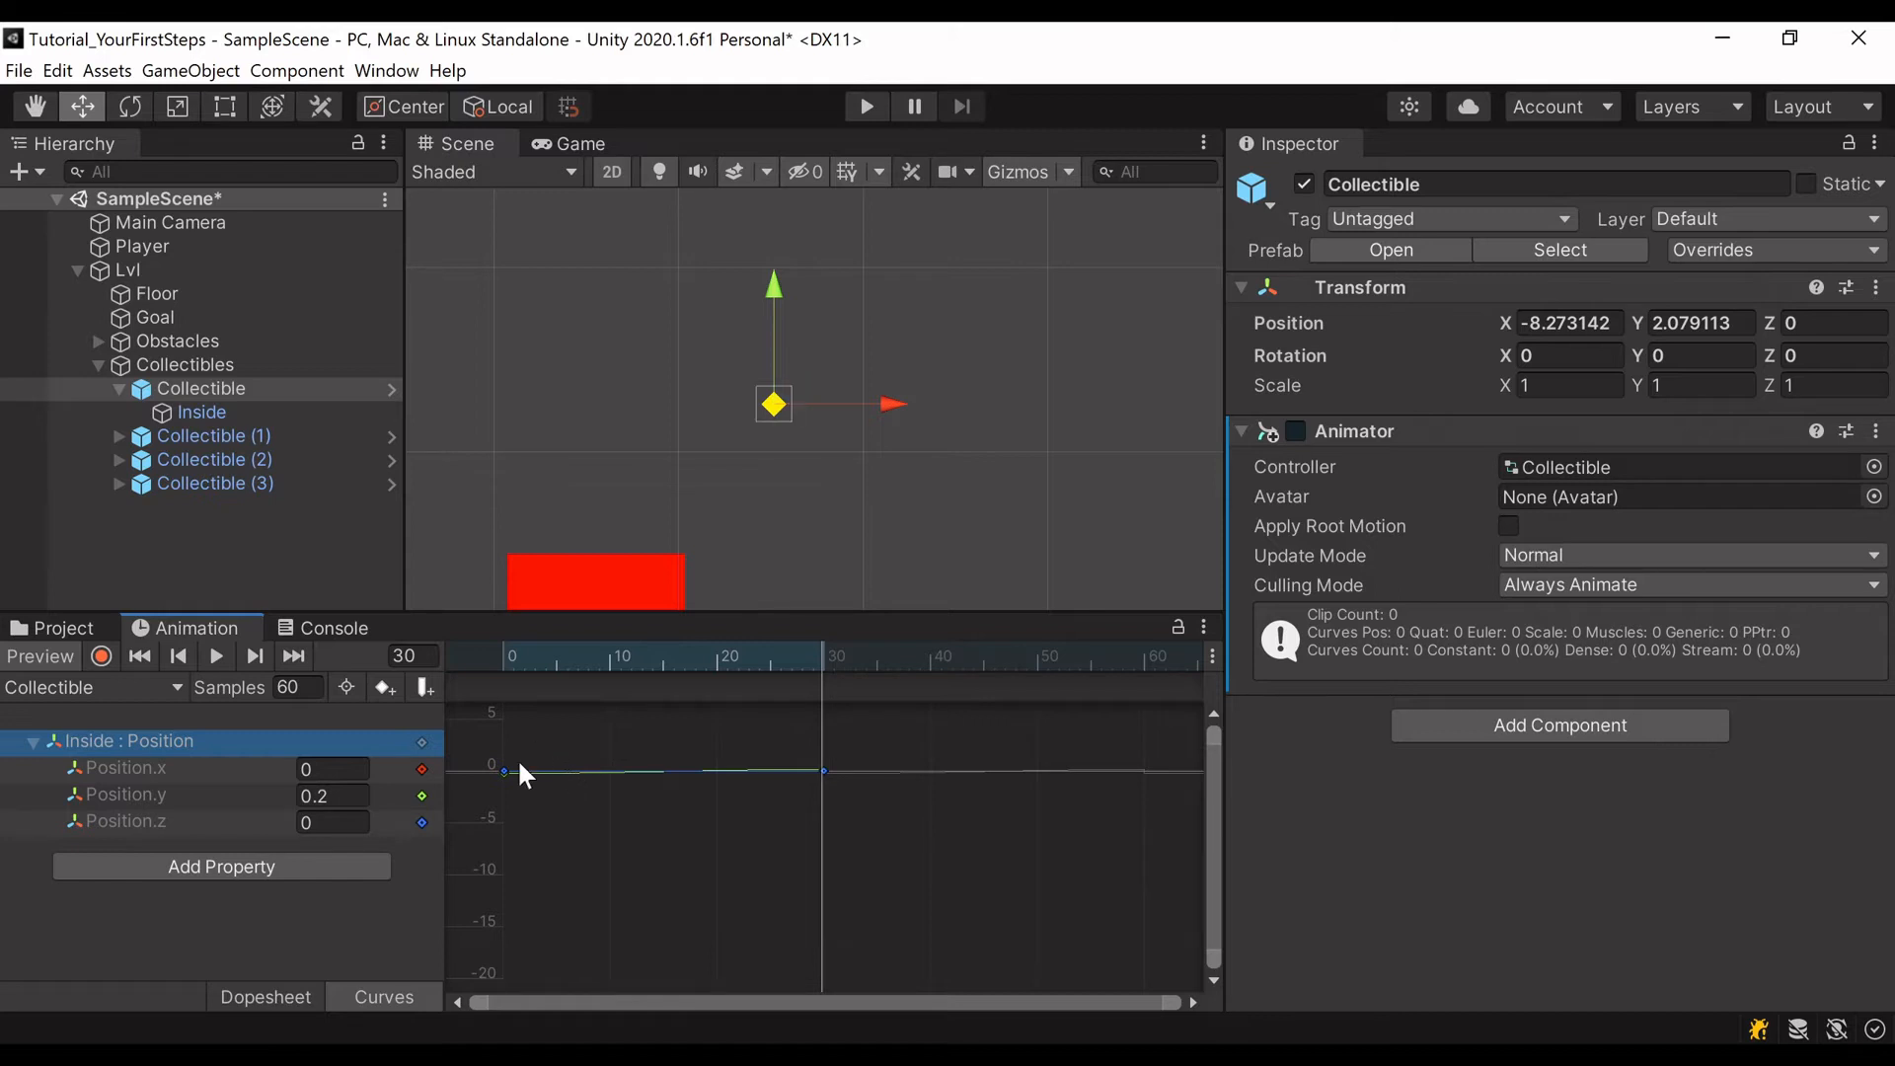
Step: Try reshaping Inside's Y position curve with the frame 0 key's tangent, undo it, and return to the dopesheet
scroll(519, 762, "up", 15, "shift")
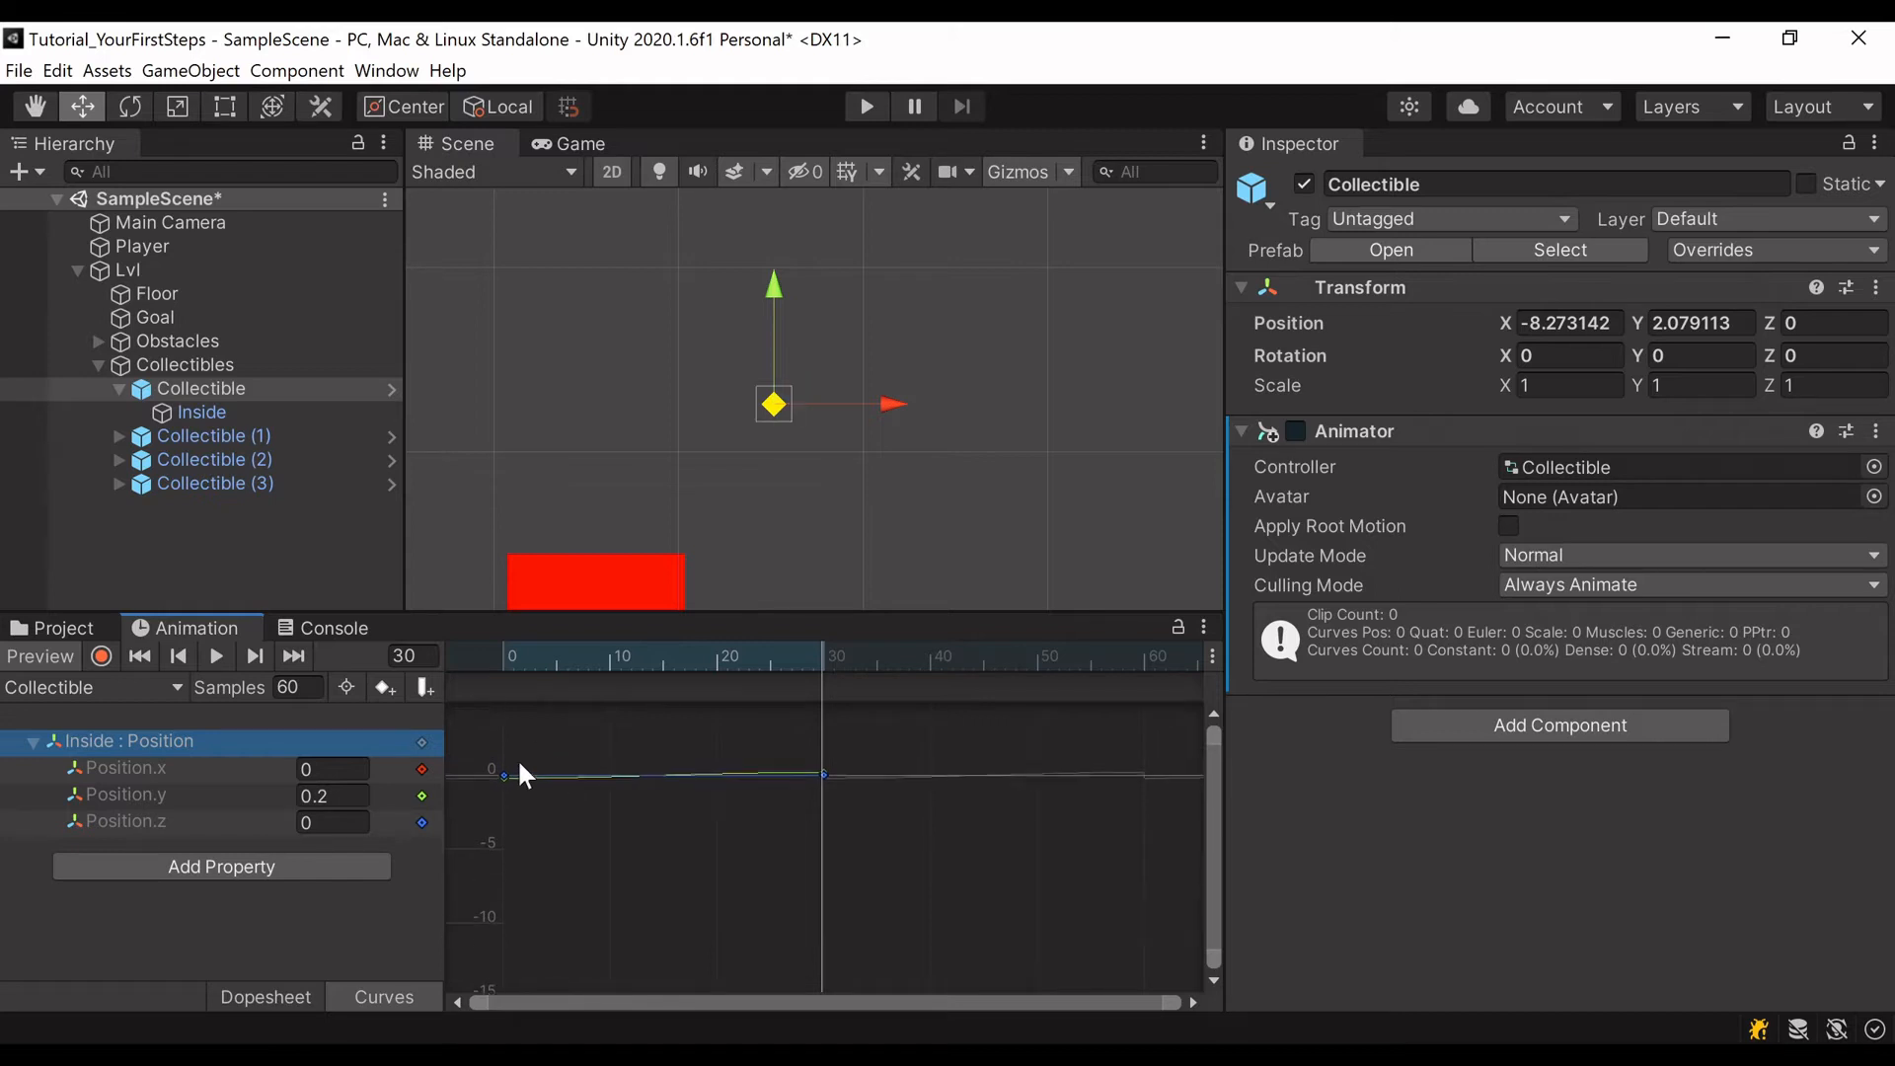
scroll(520, 775, "up", 3, "shift")
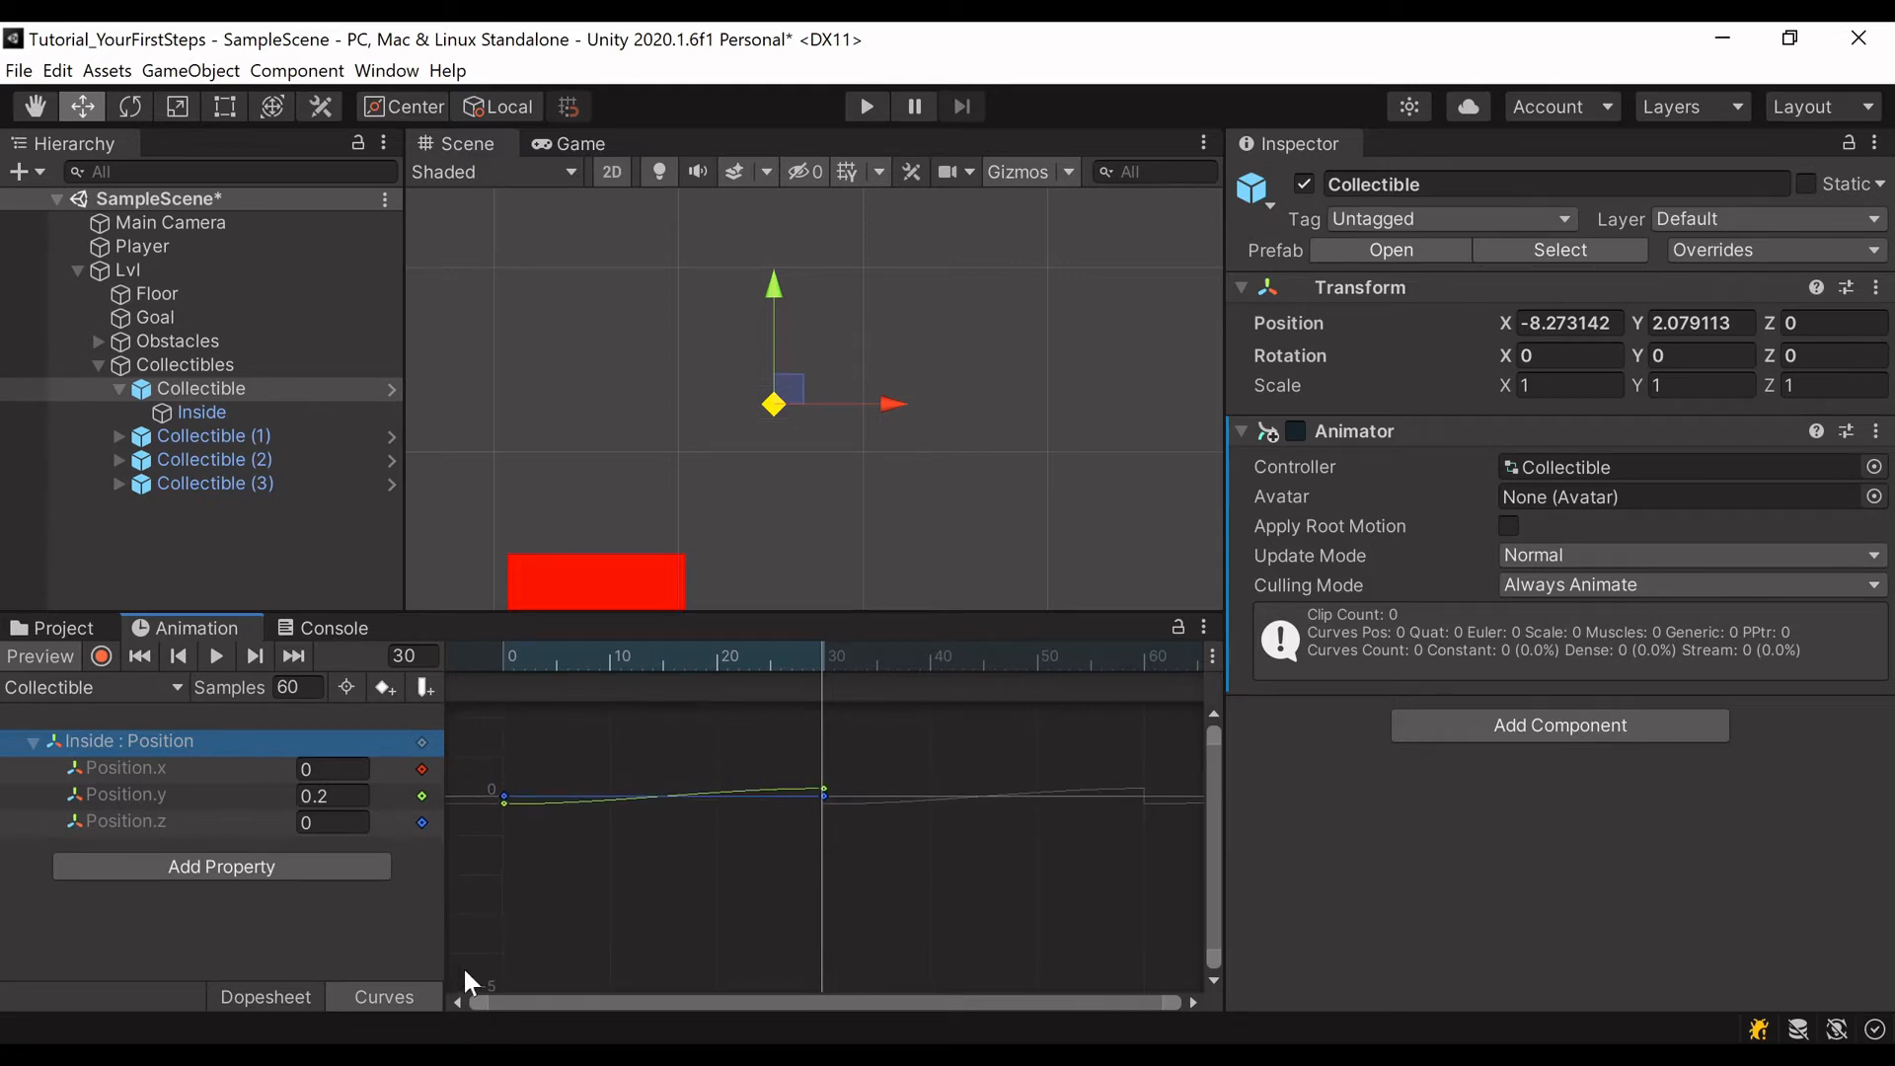
scroll(534, 784, "up", 2, "shift")
scroll(578, 789, "up", 15, "shift")
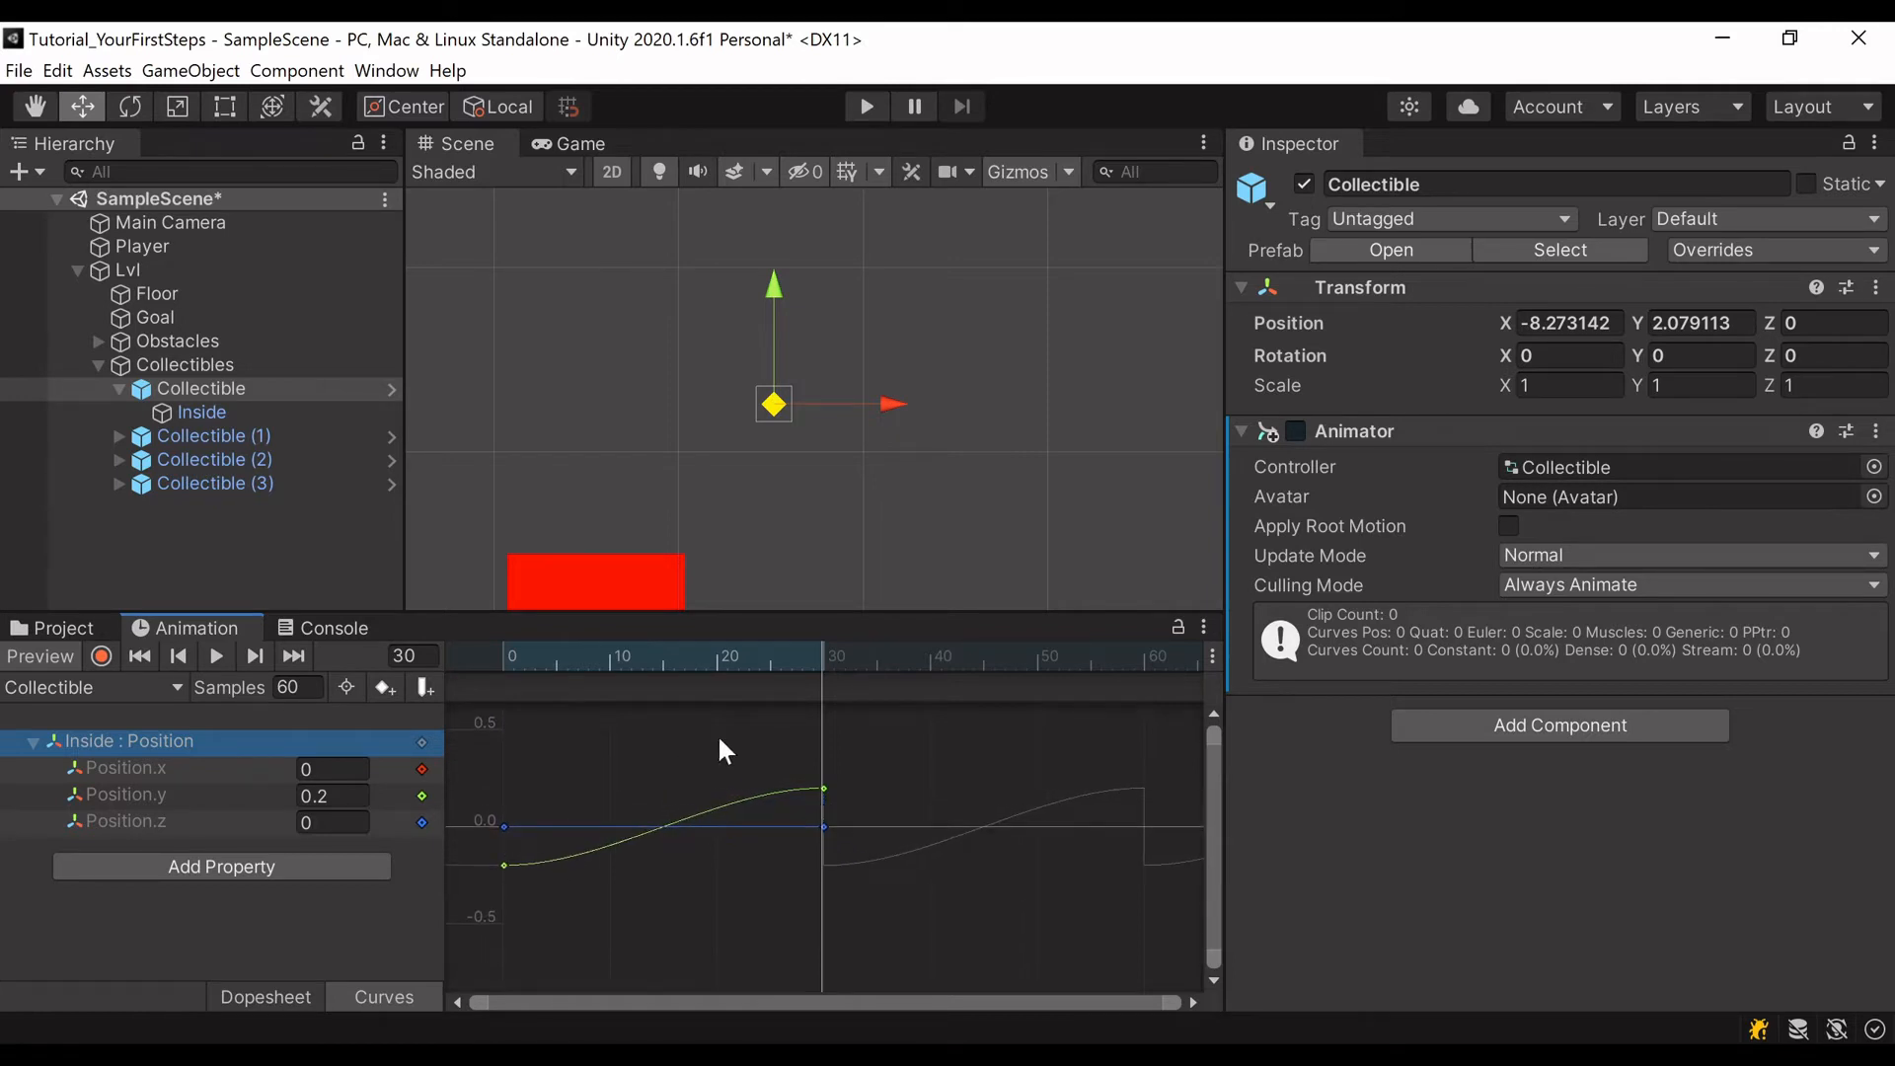
scroll(614, 819, "up", 6, "shift")
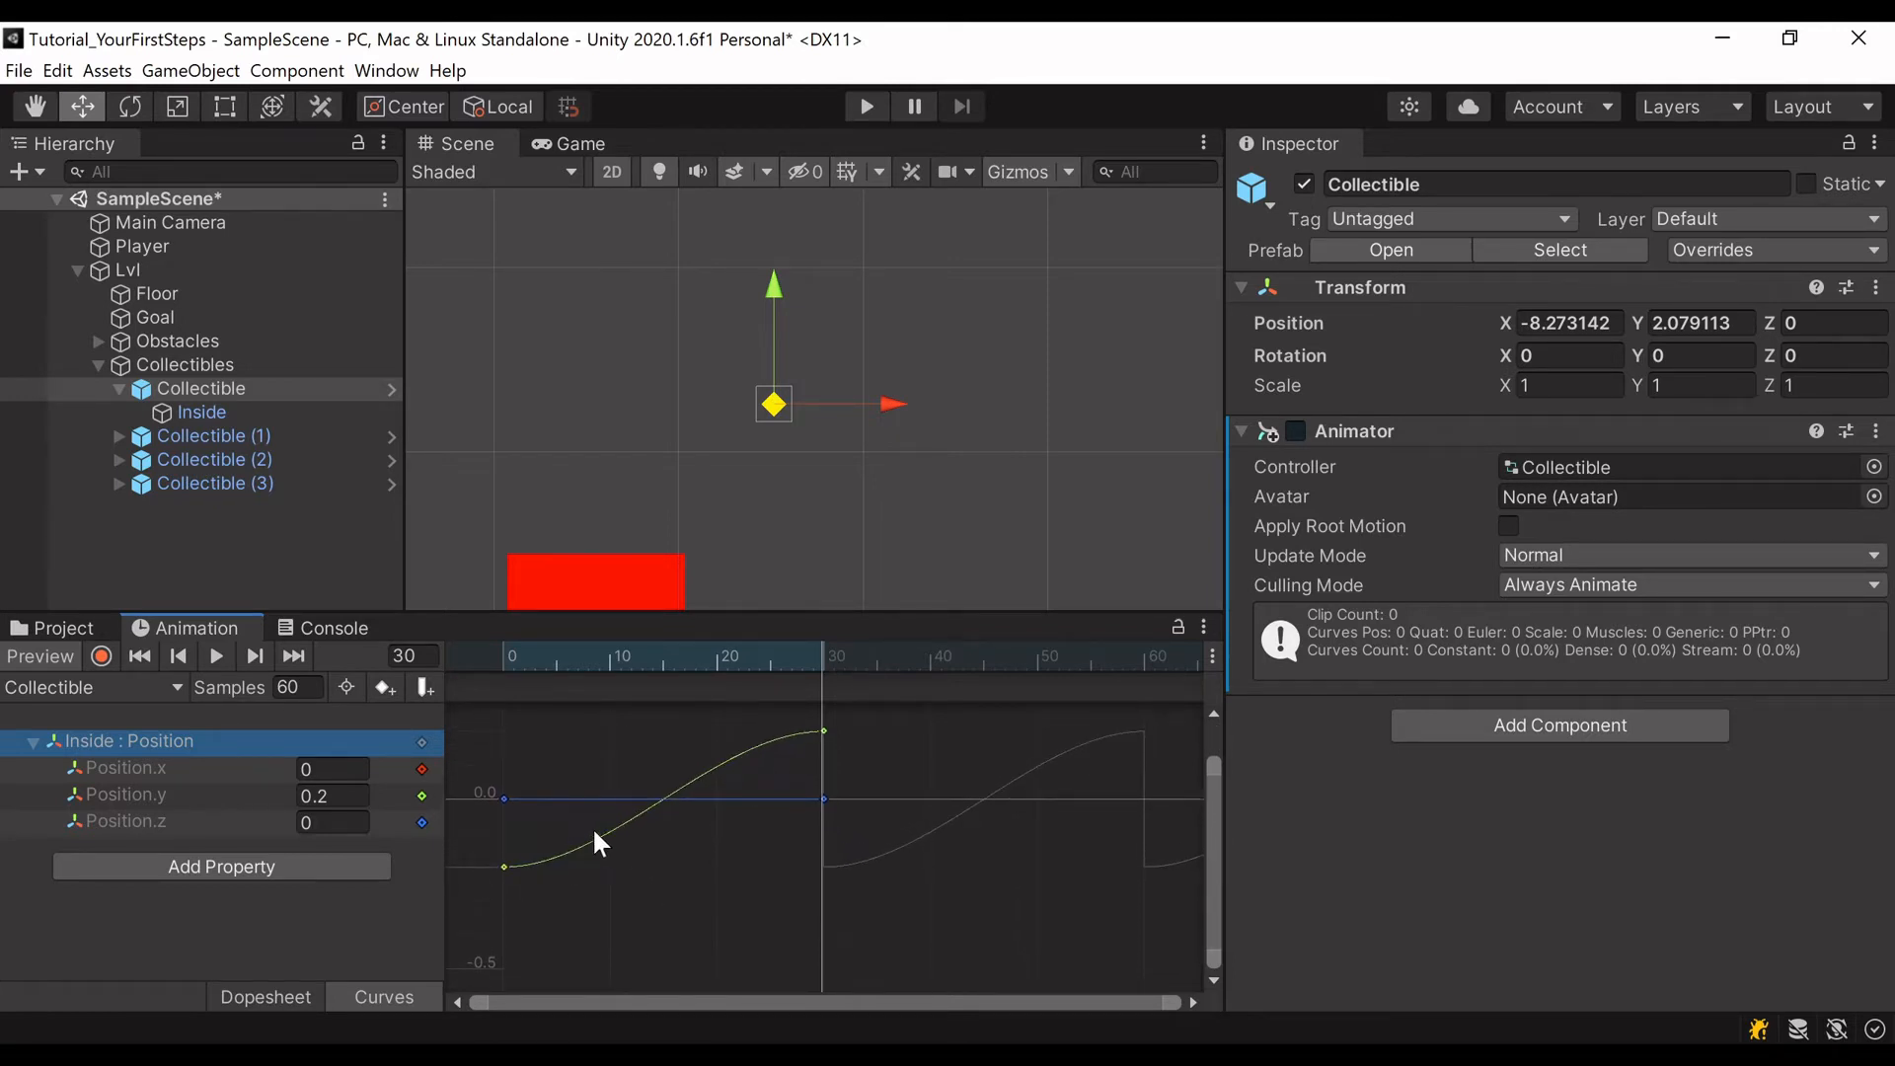
left_click(505, 868)
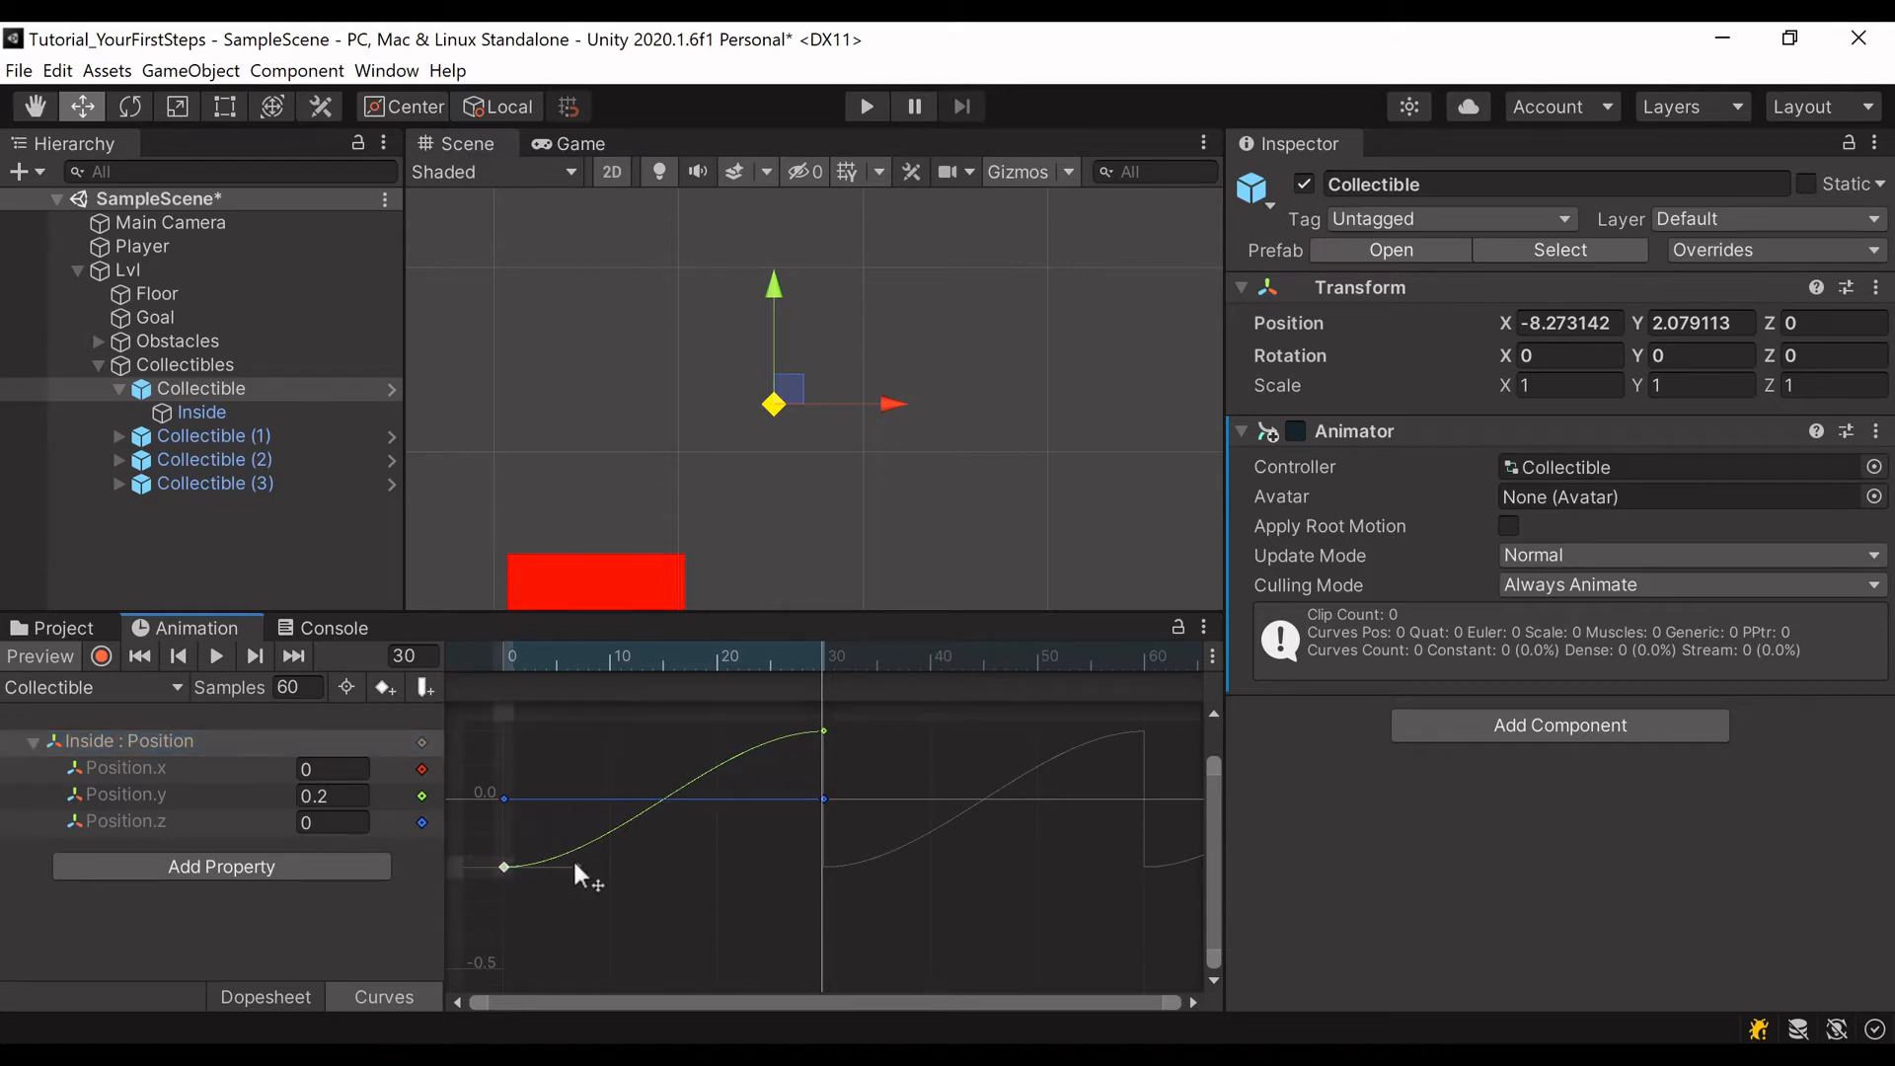
left_click_drag(575, 866, 641, 800)
key("ctrl+z")
left_click(284, 991)
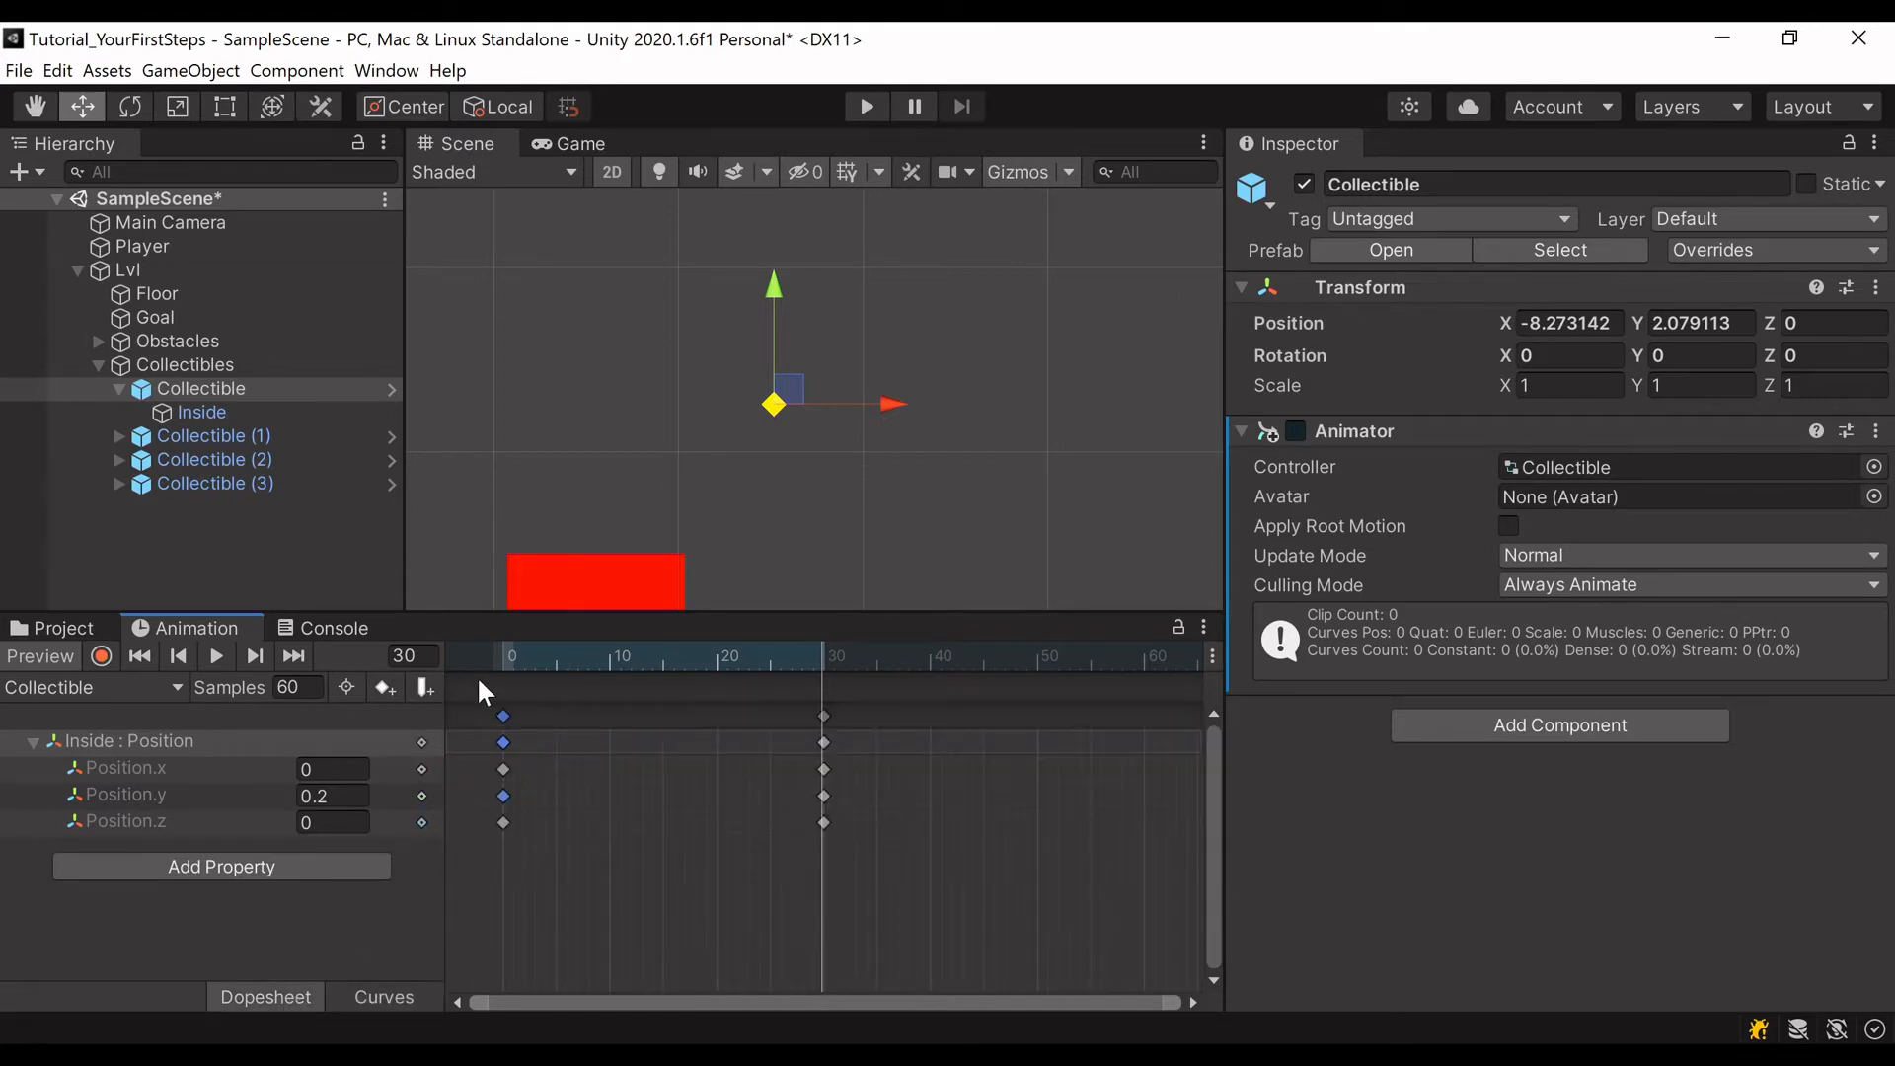
Step: Play Collectible's clip, and inspect Inside's position near the clip's start and past its last key at frame 61
left_click(217, 655)
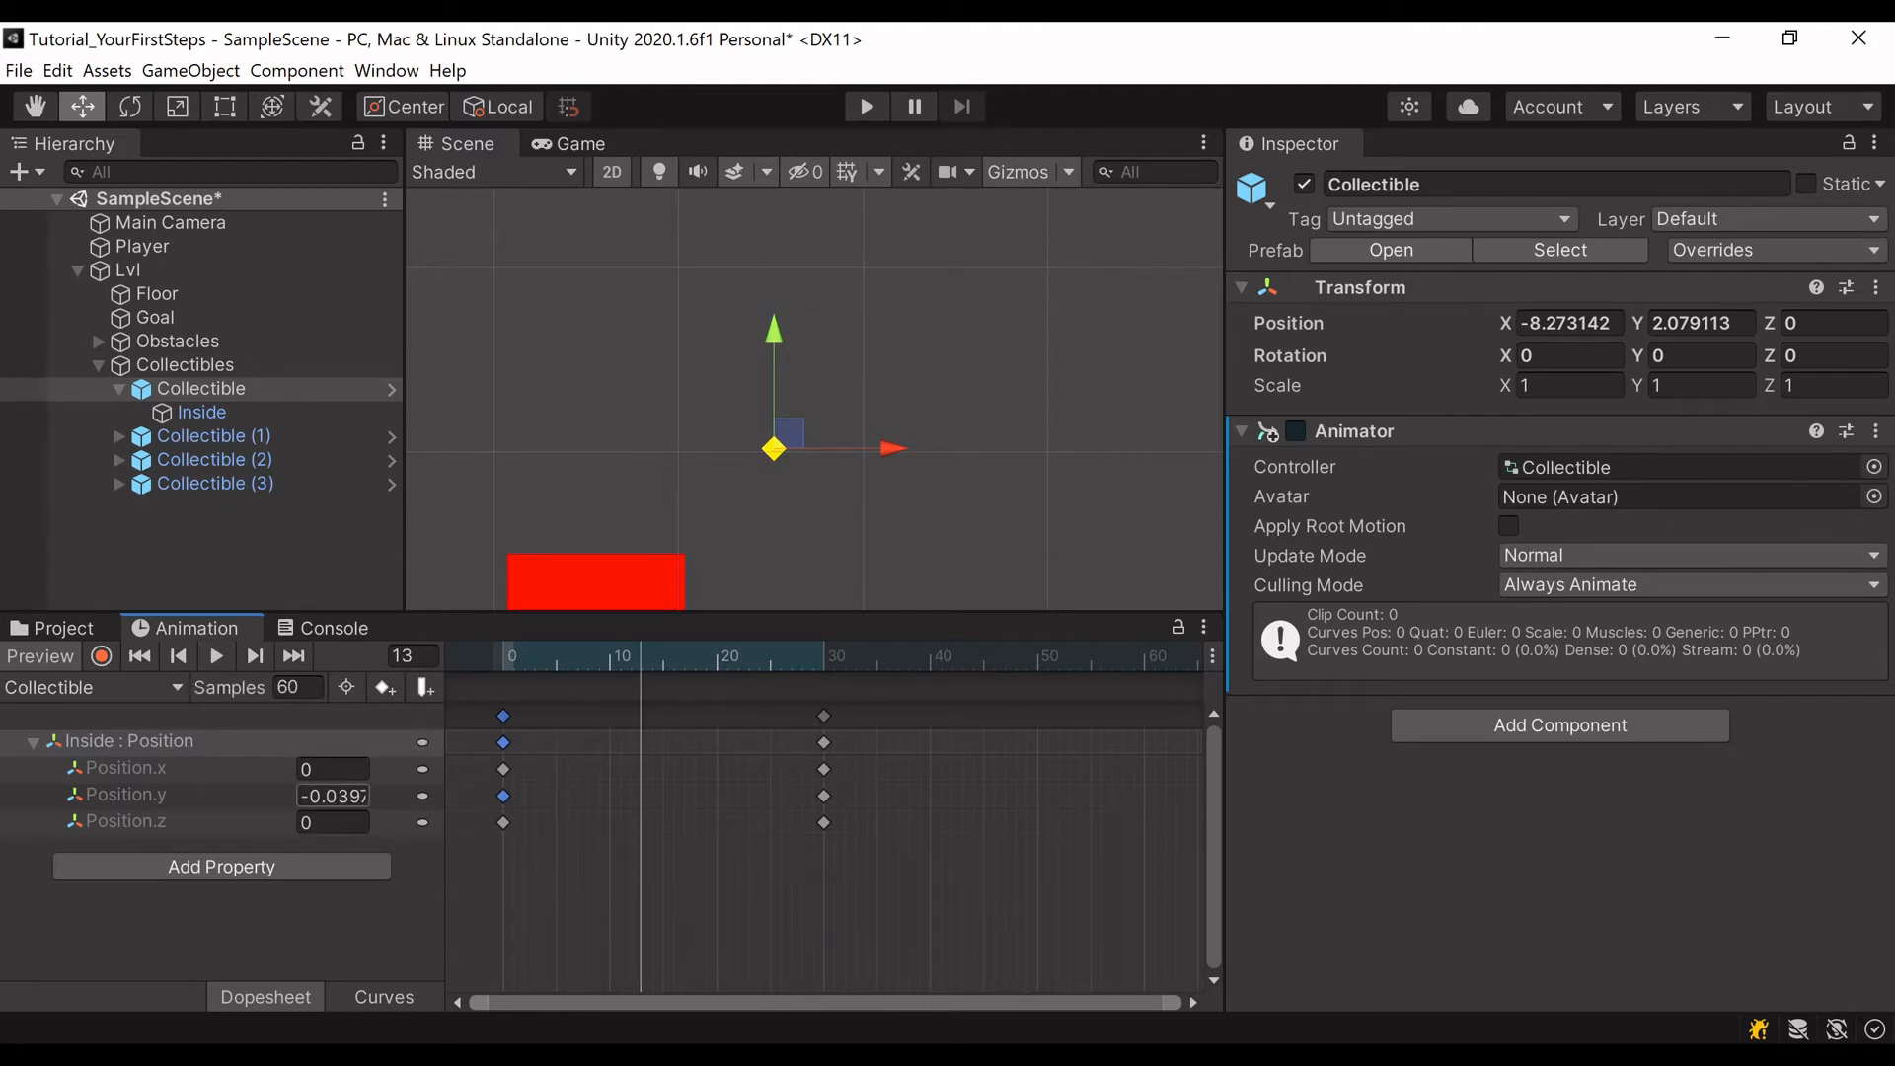
left_click(531, 665)
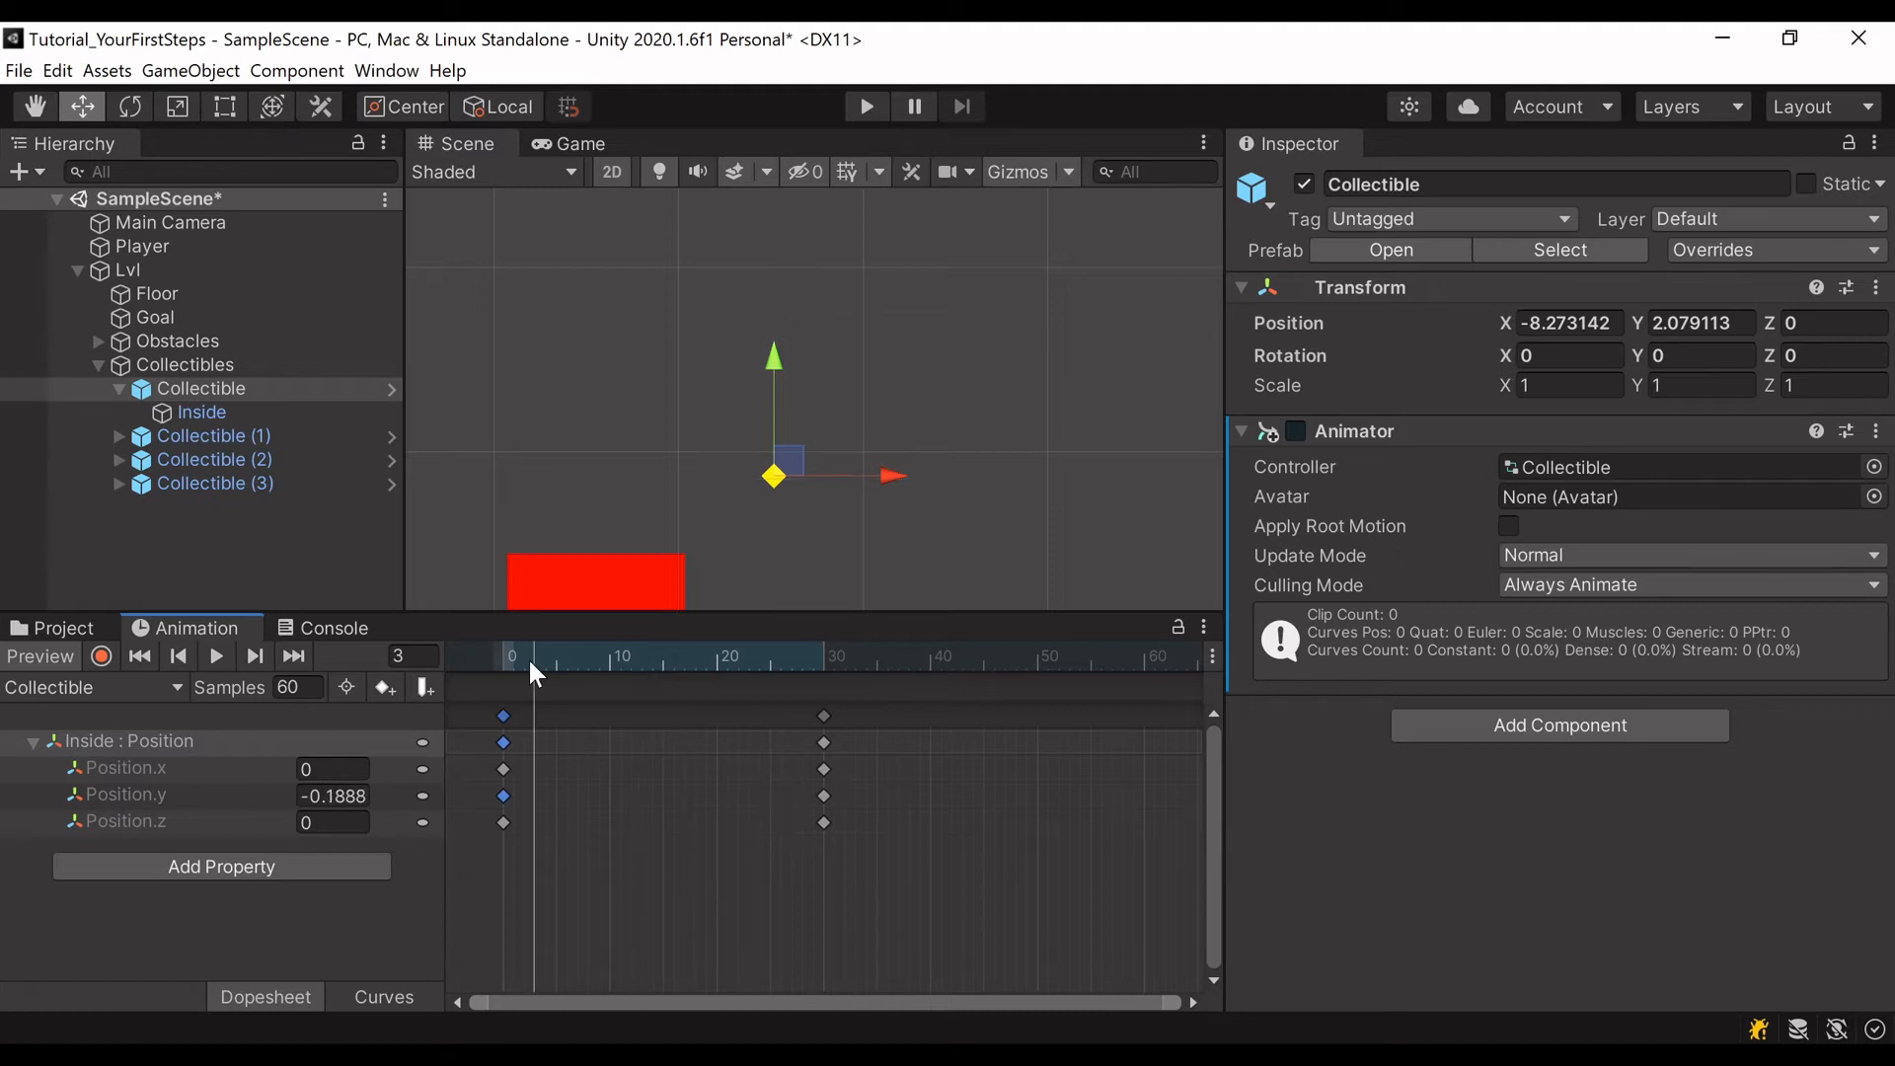
left_click(1150, 669)
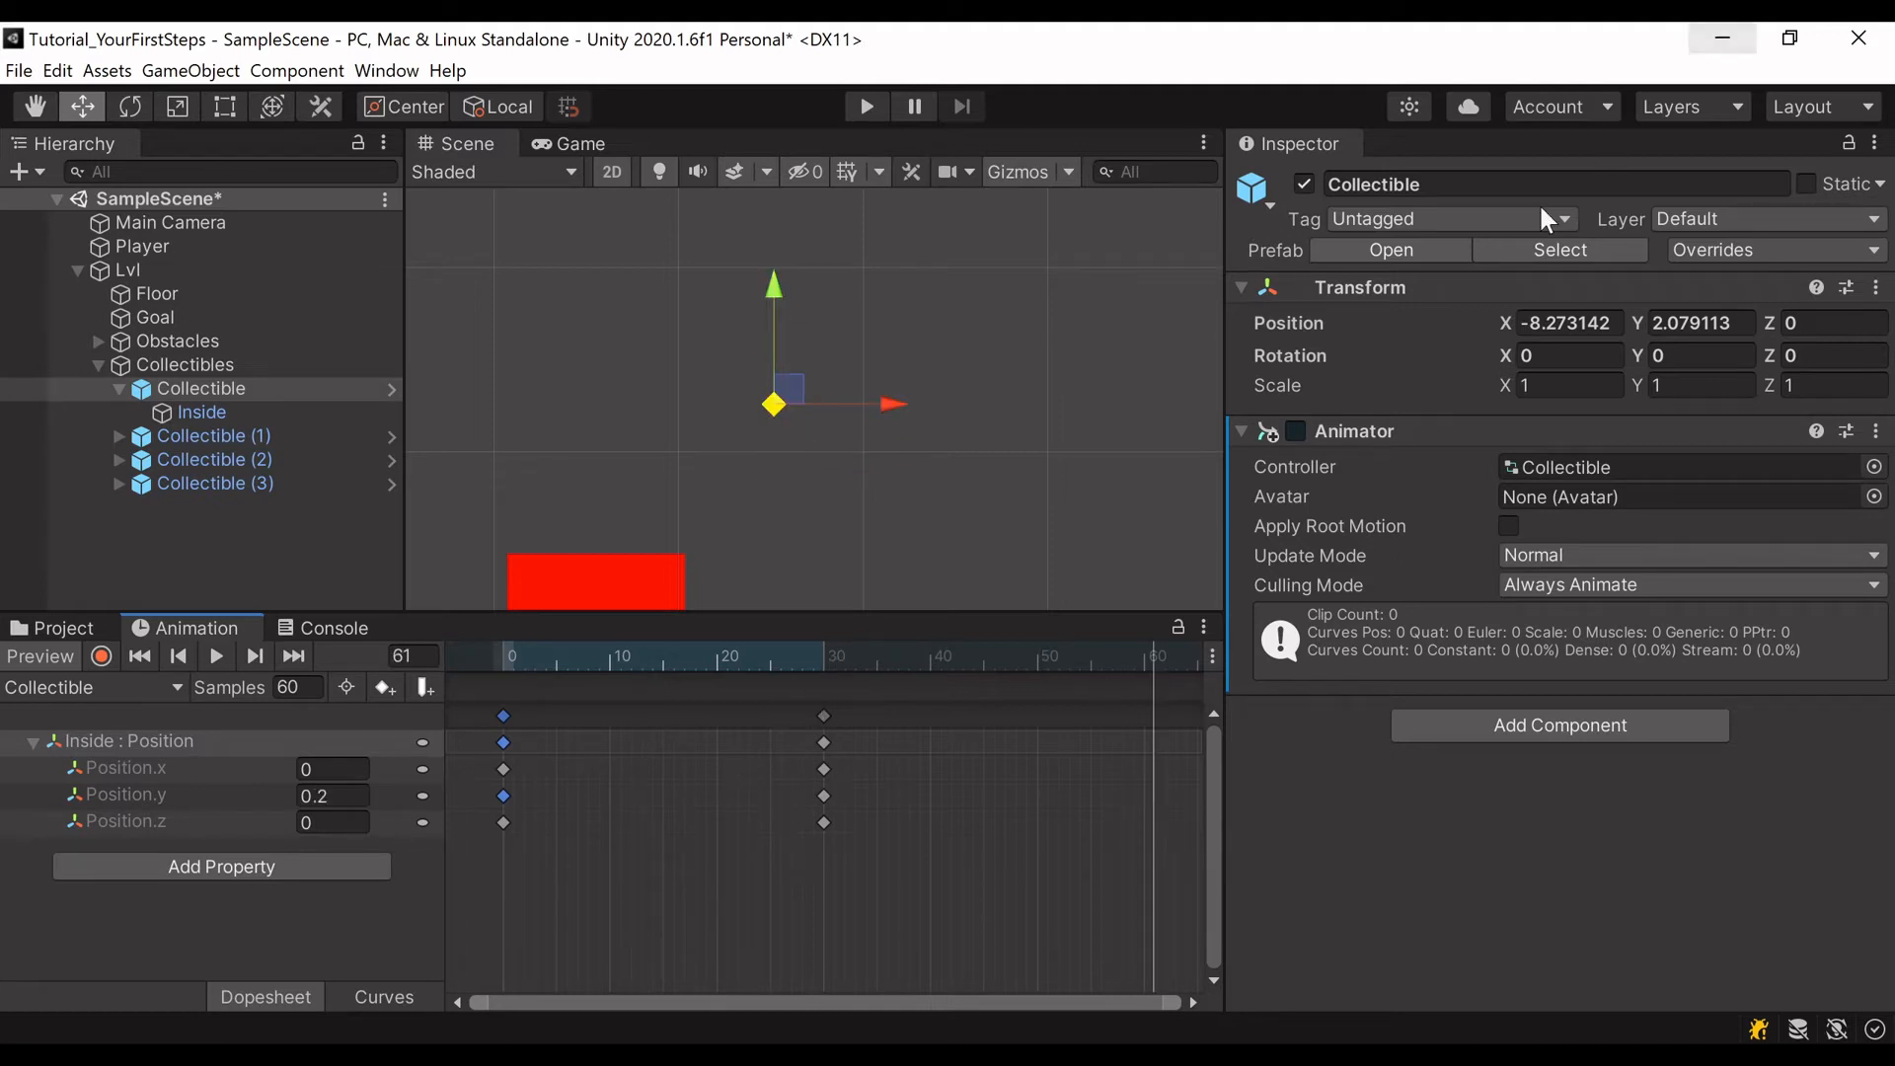
Step: Copy all of Inside's position keys at frame 0 and paste them at frame 60
left_click(539, 827)
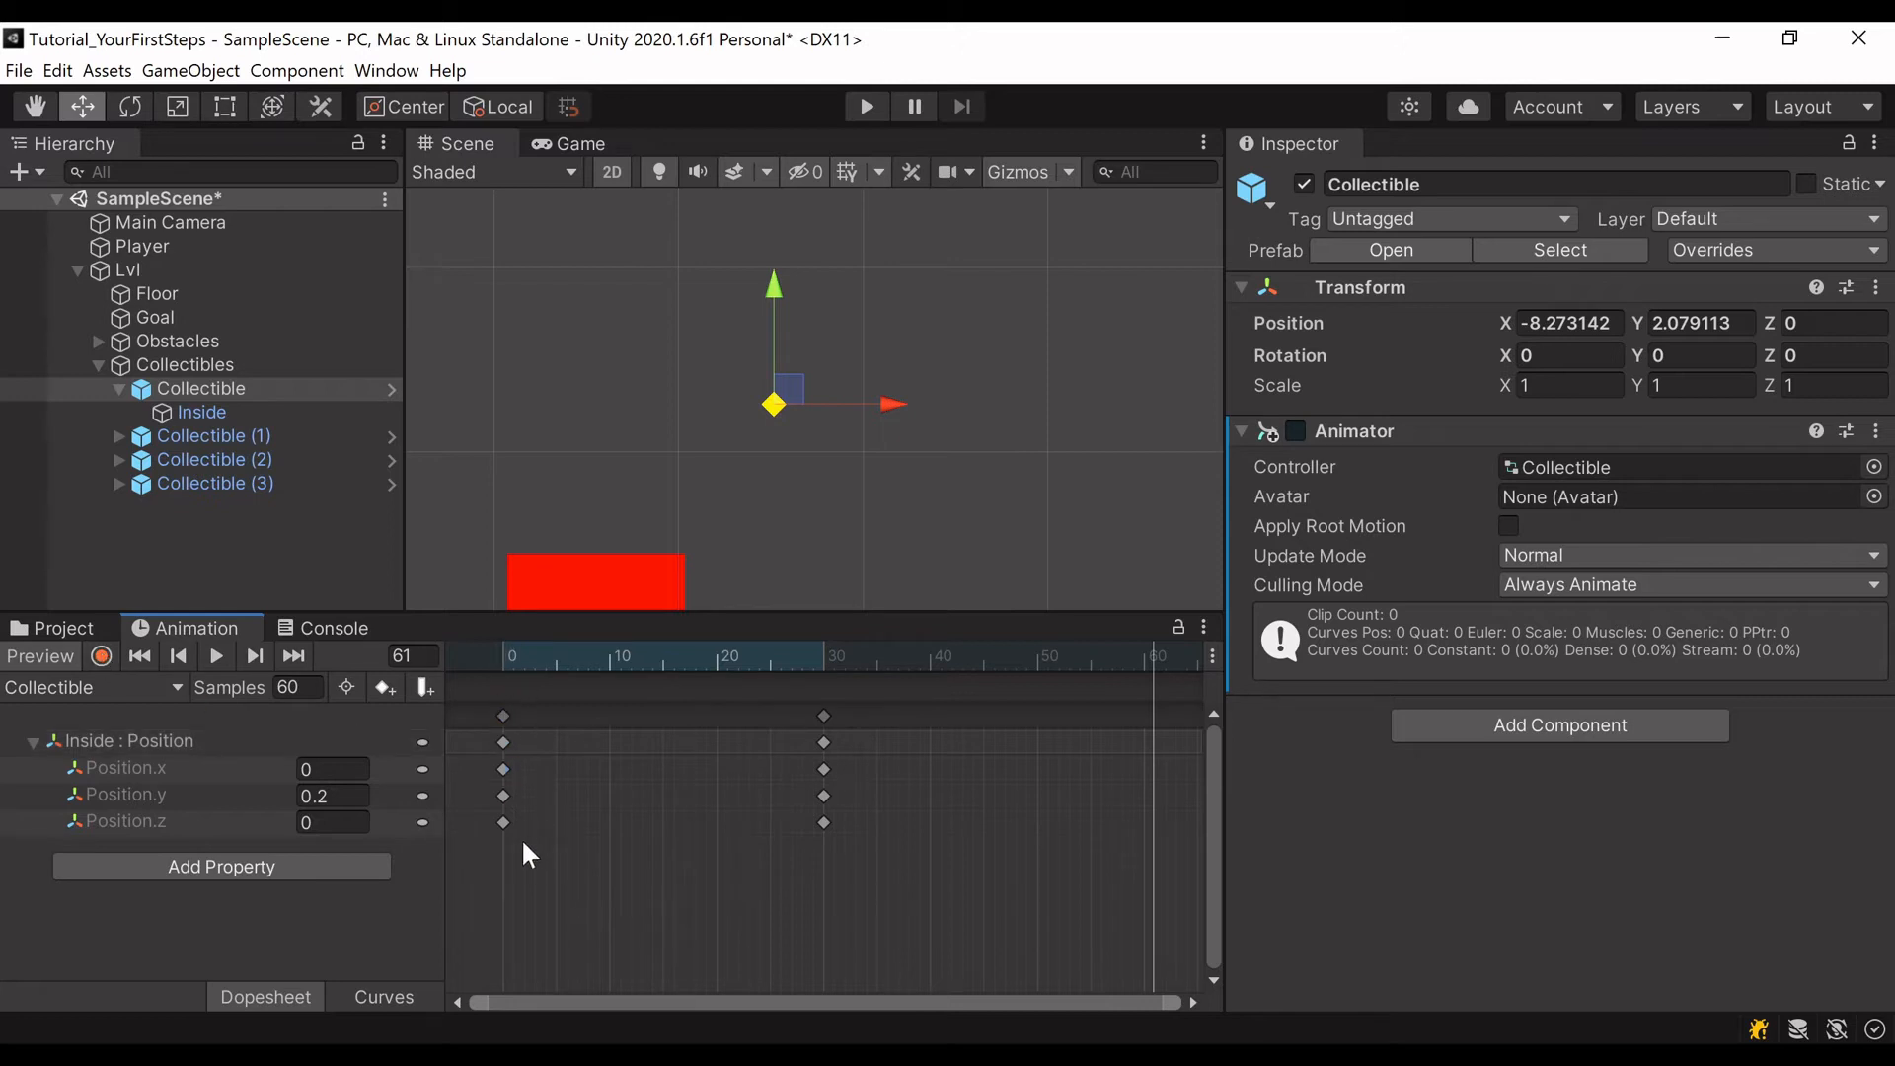
left_click_drag(525, 846, 454, 705)
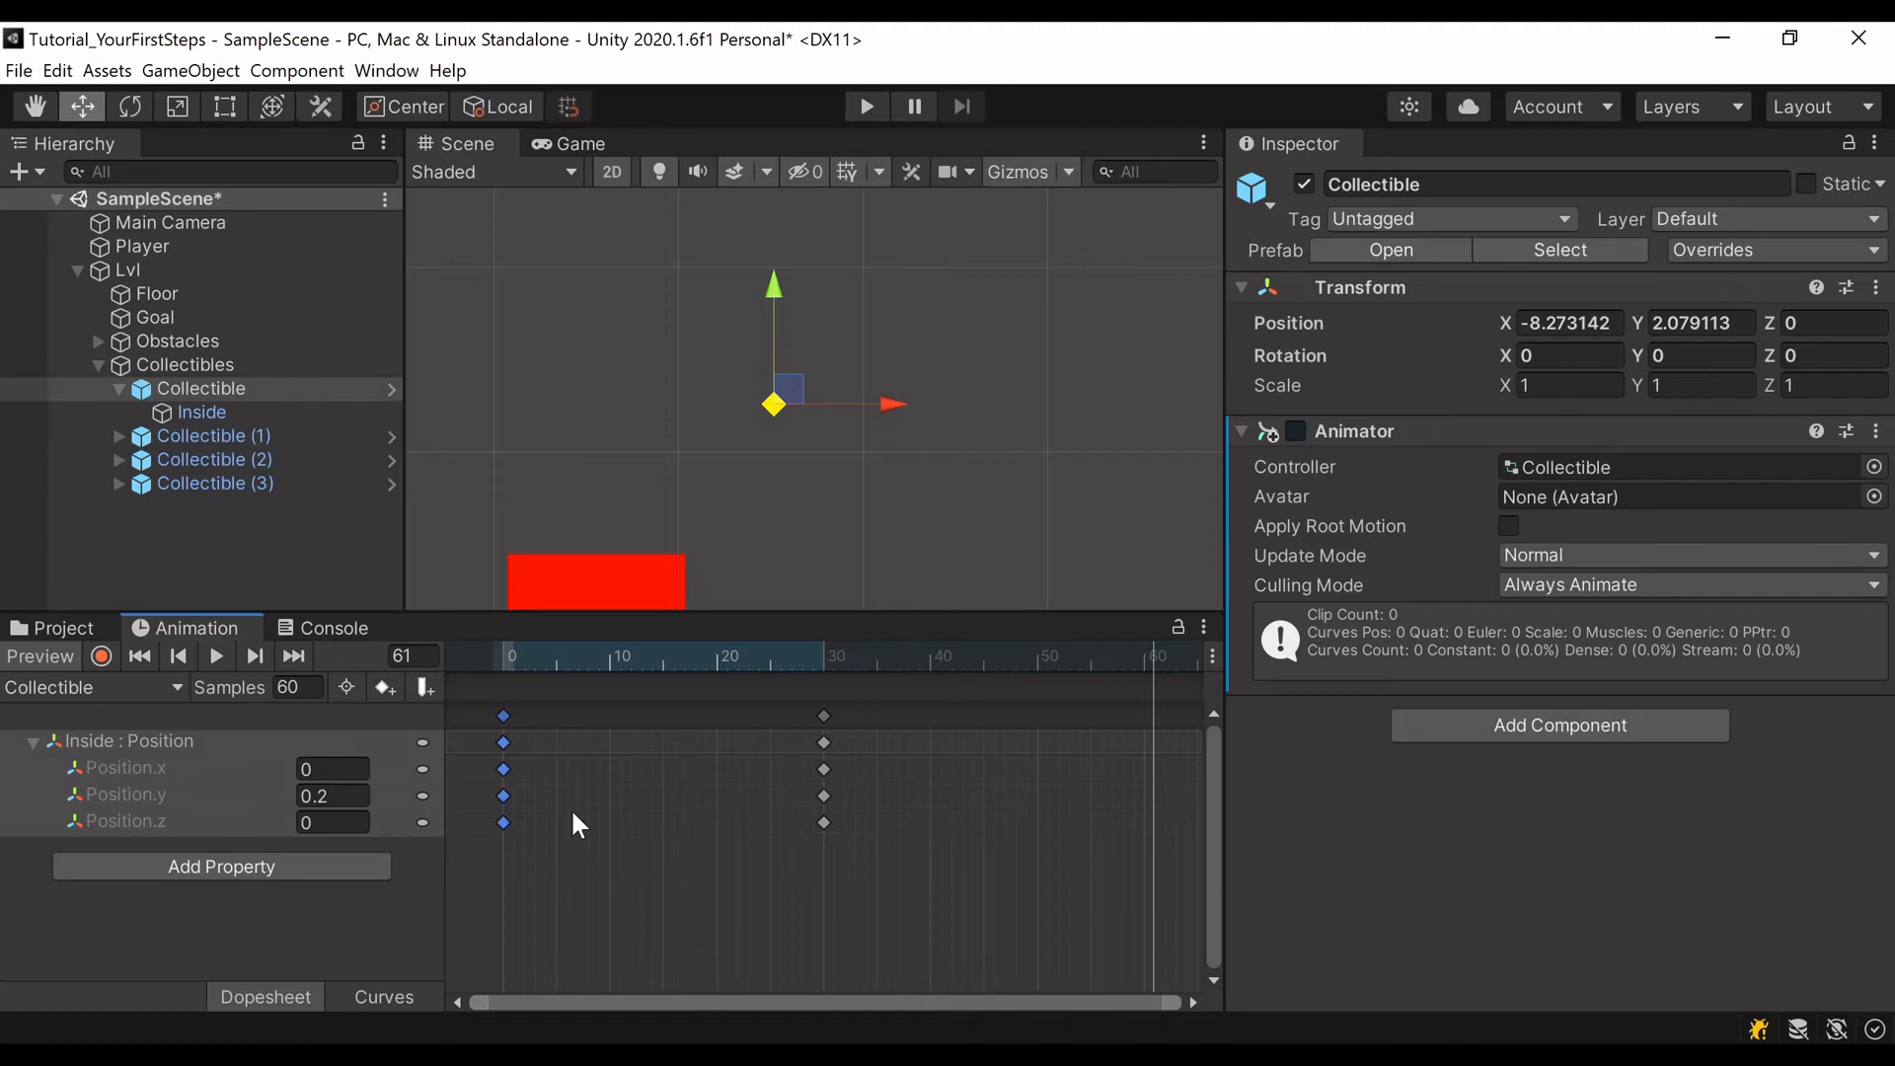
left_click(1092, 740)
left_click_drag(831, 654, 1149, 664)
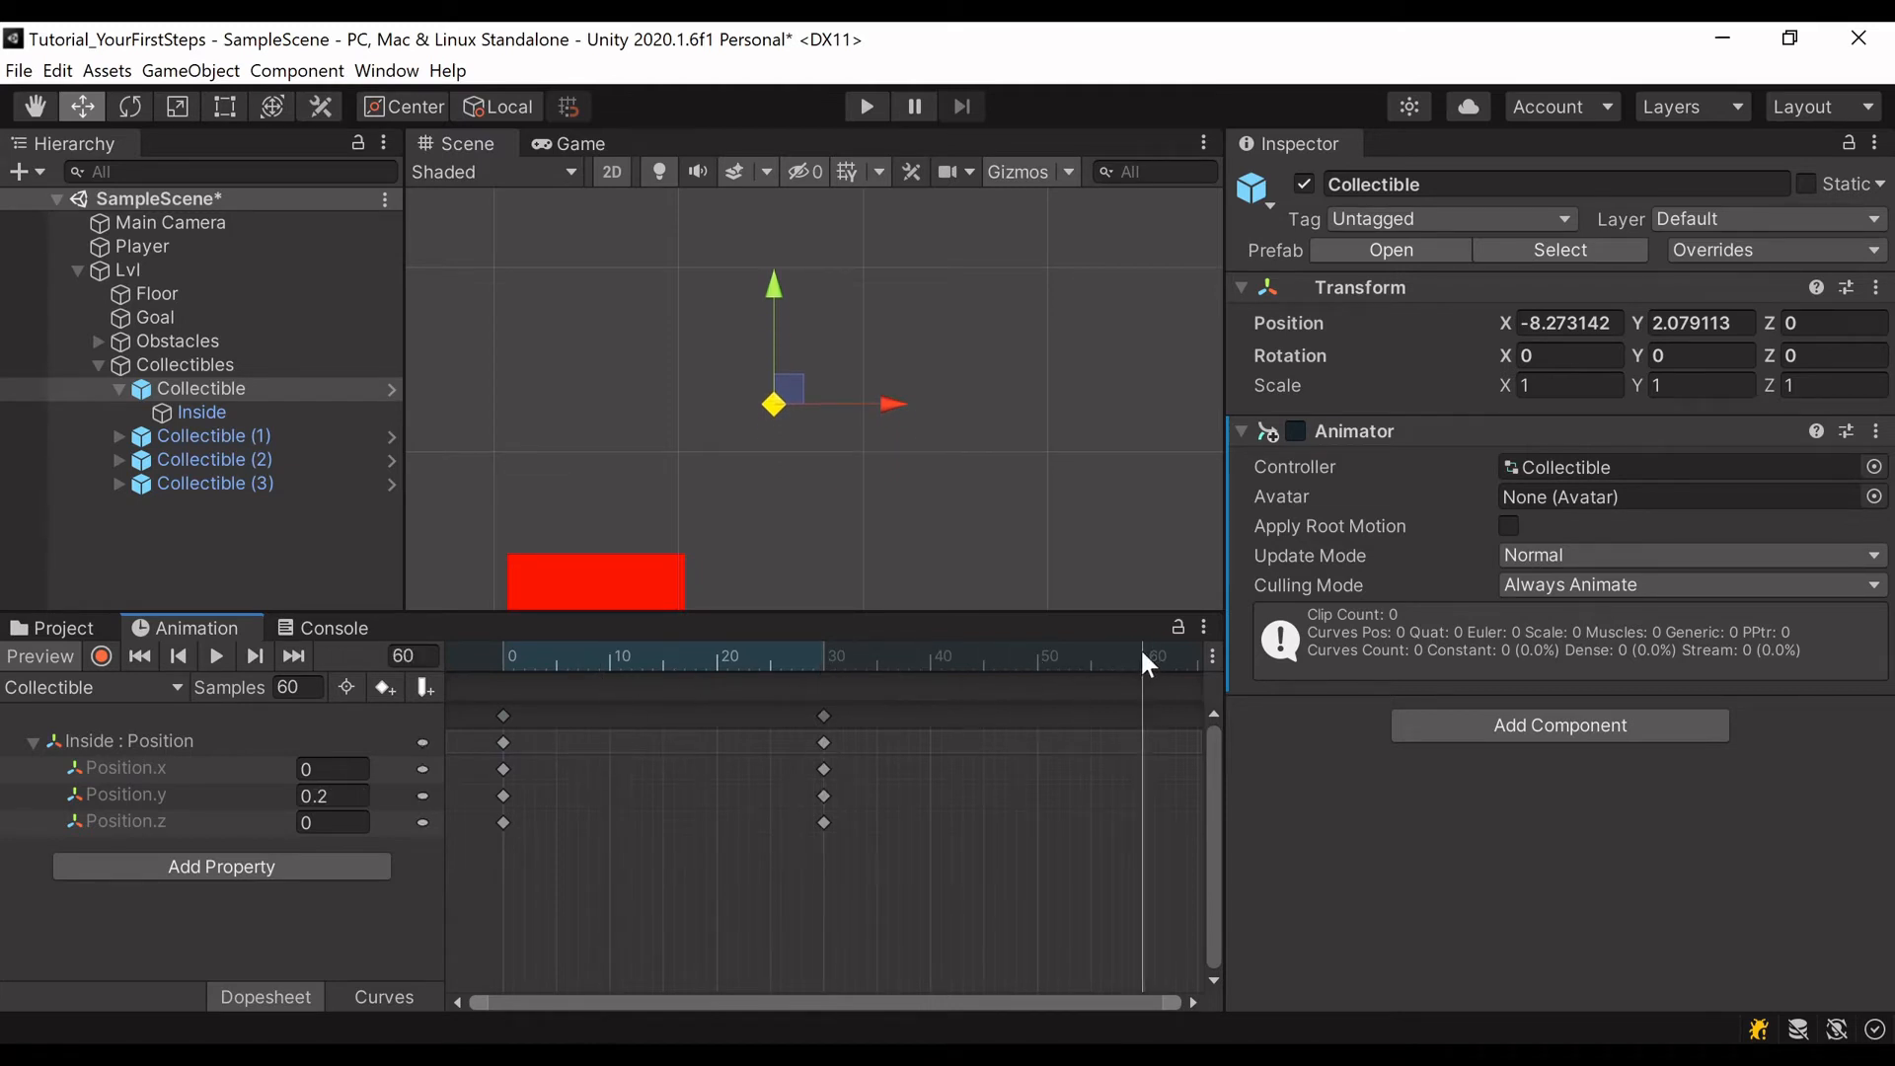
key("ctrl+v")
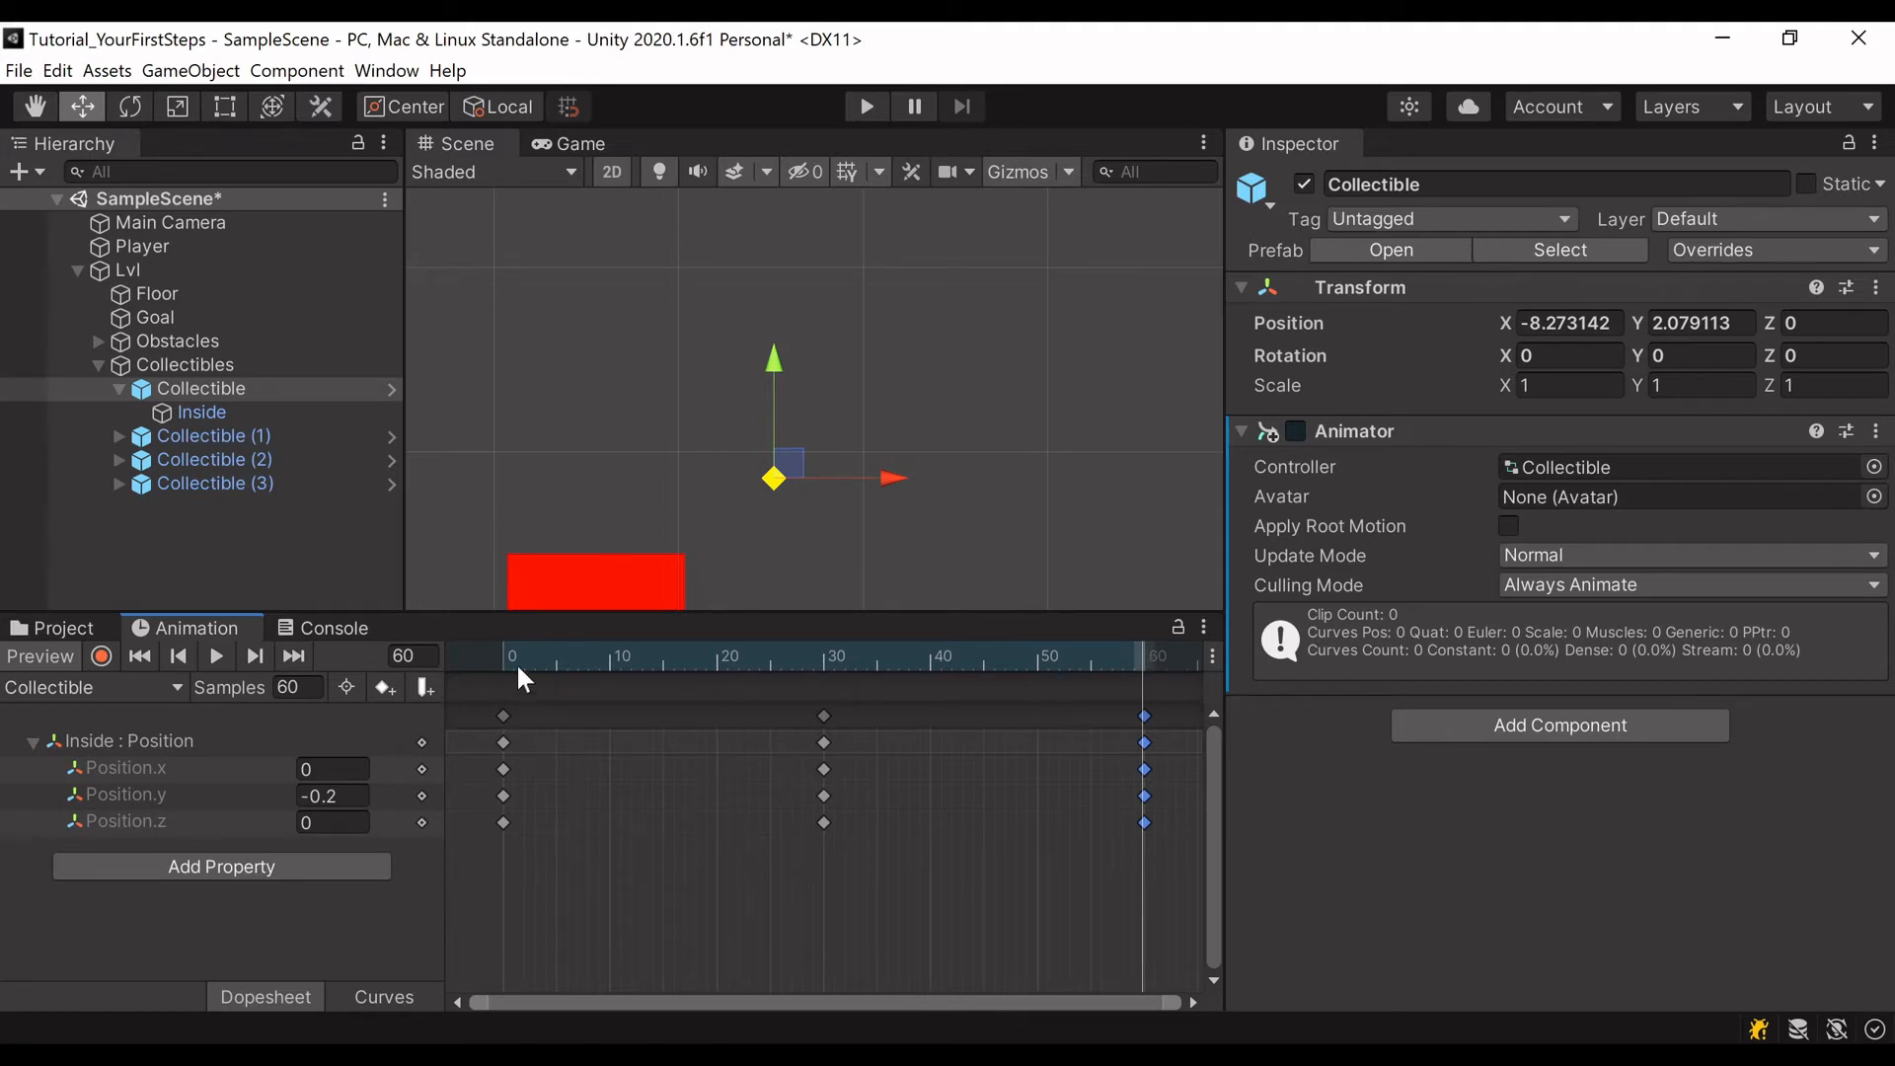
Step: Scrub the clip from frame 0 to 60, play it back to check the loop, and end the preview
left_click_drag(505, 654, 1146, 671)
left_click(219, 657)
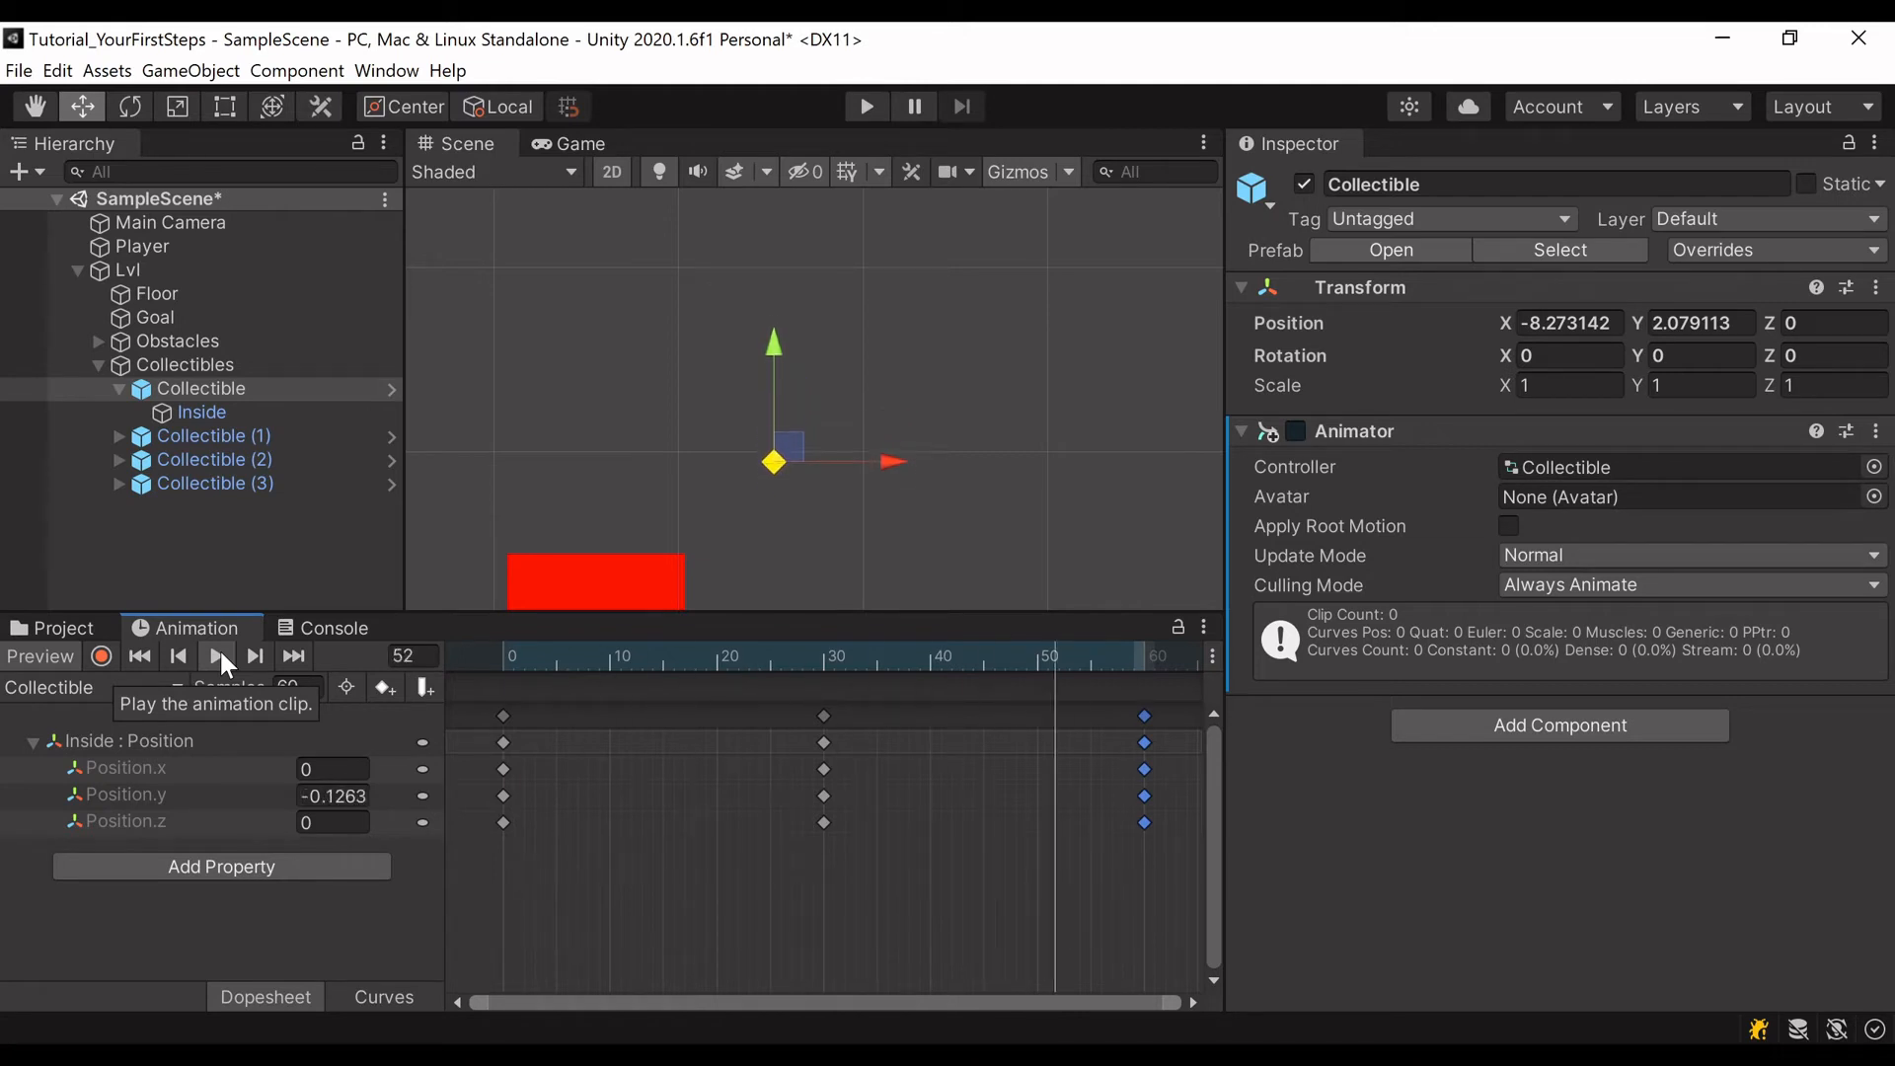
left_click(217, 655)
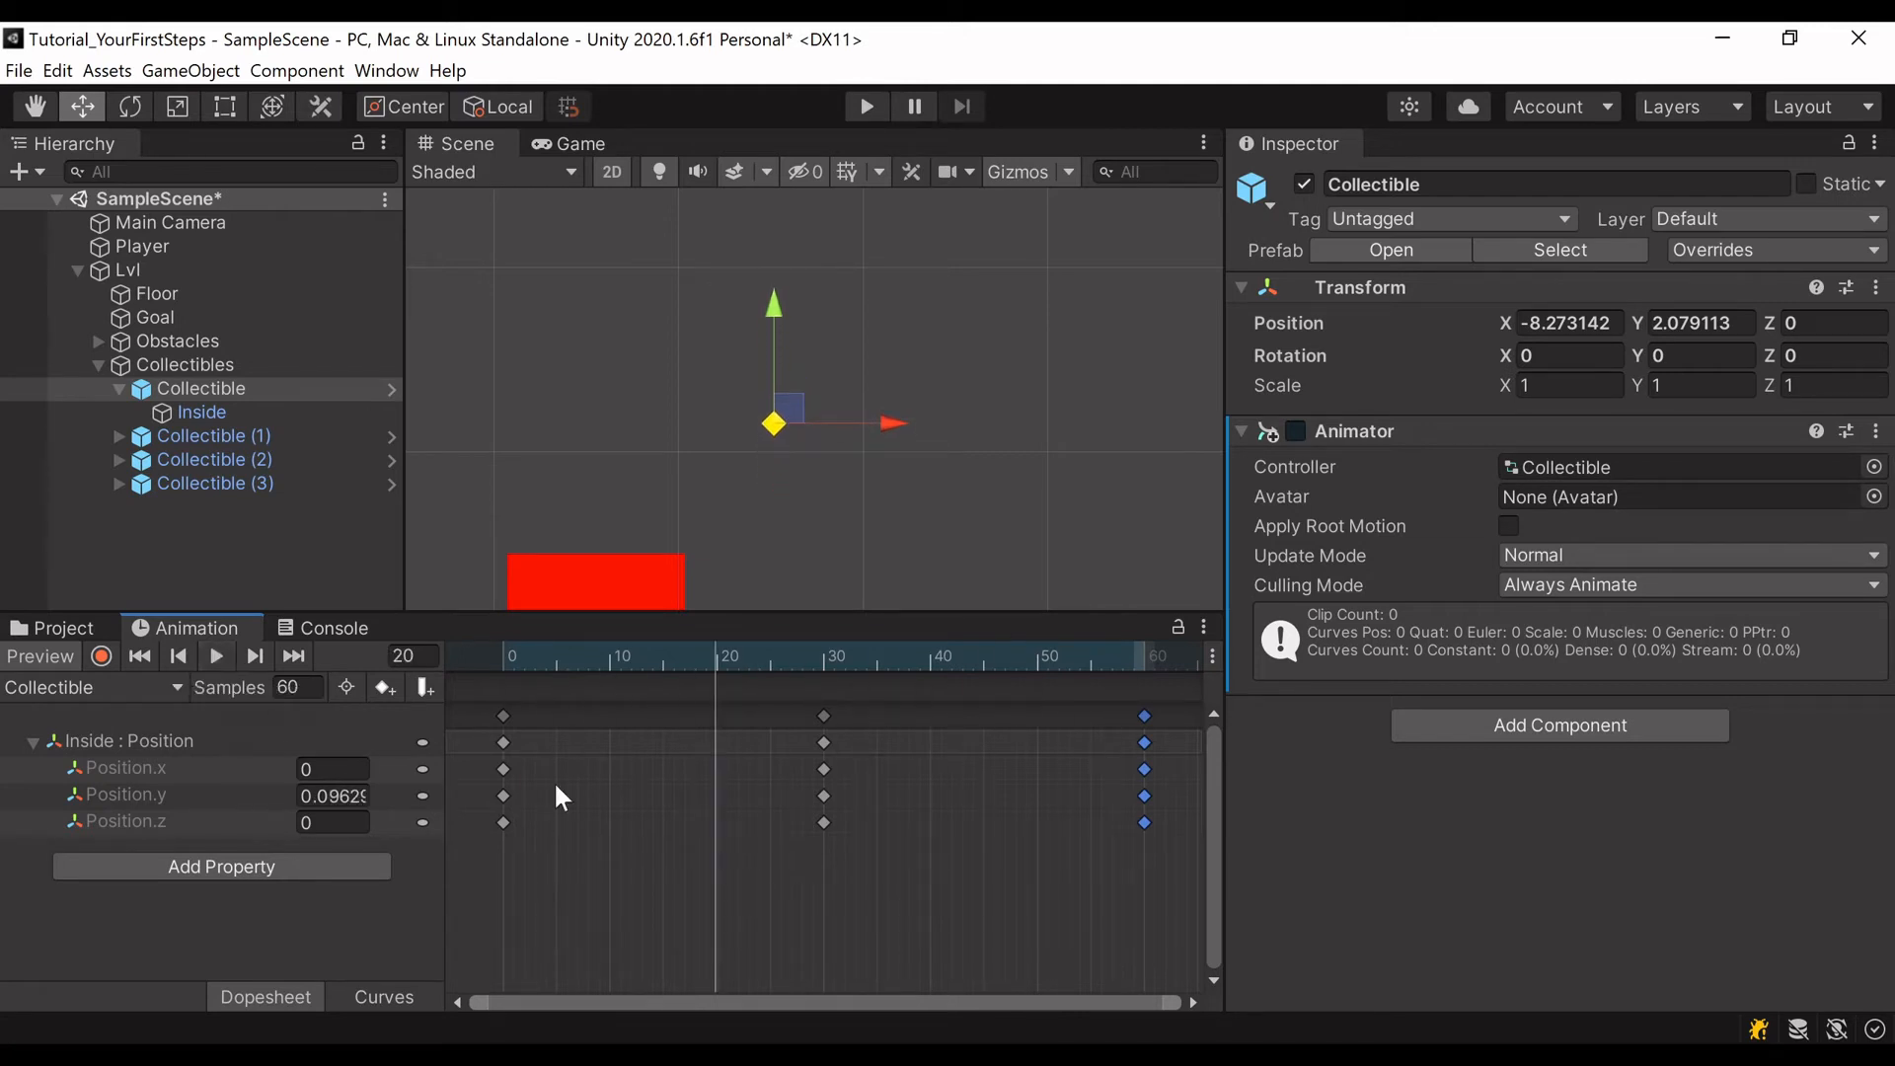
left_click(31, 655)
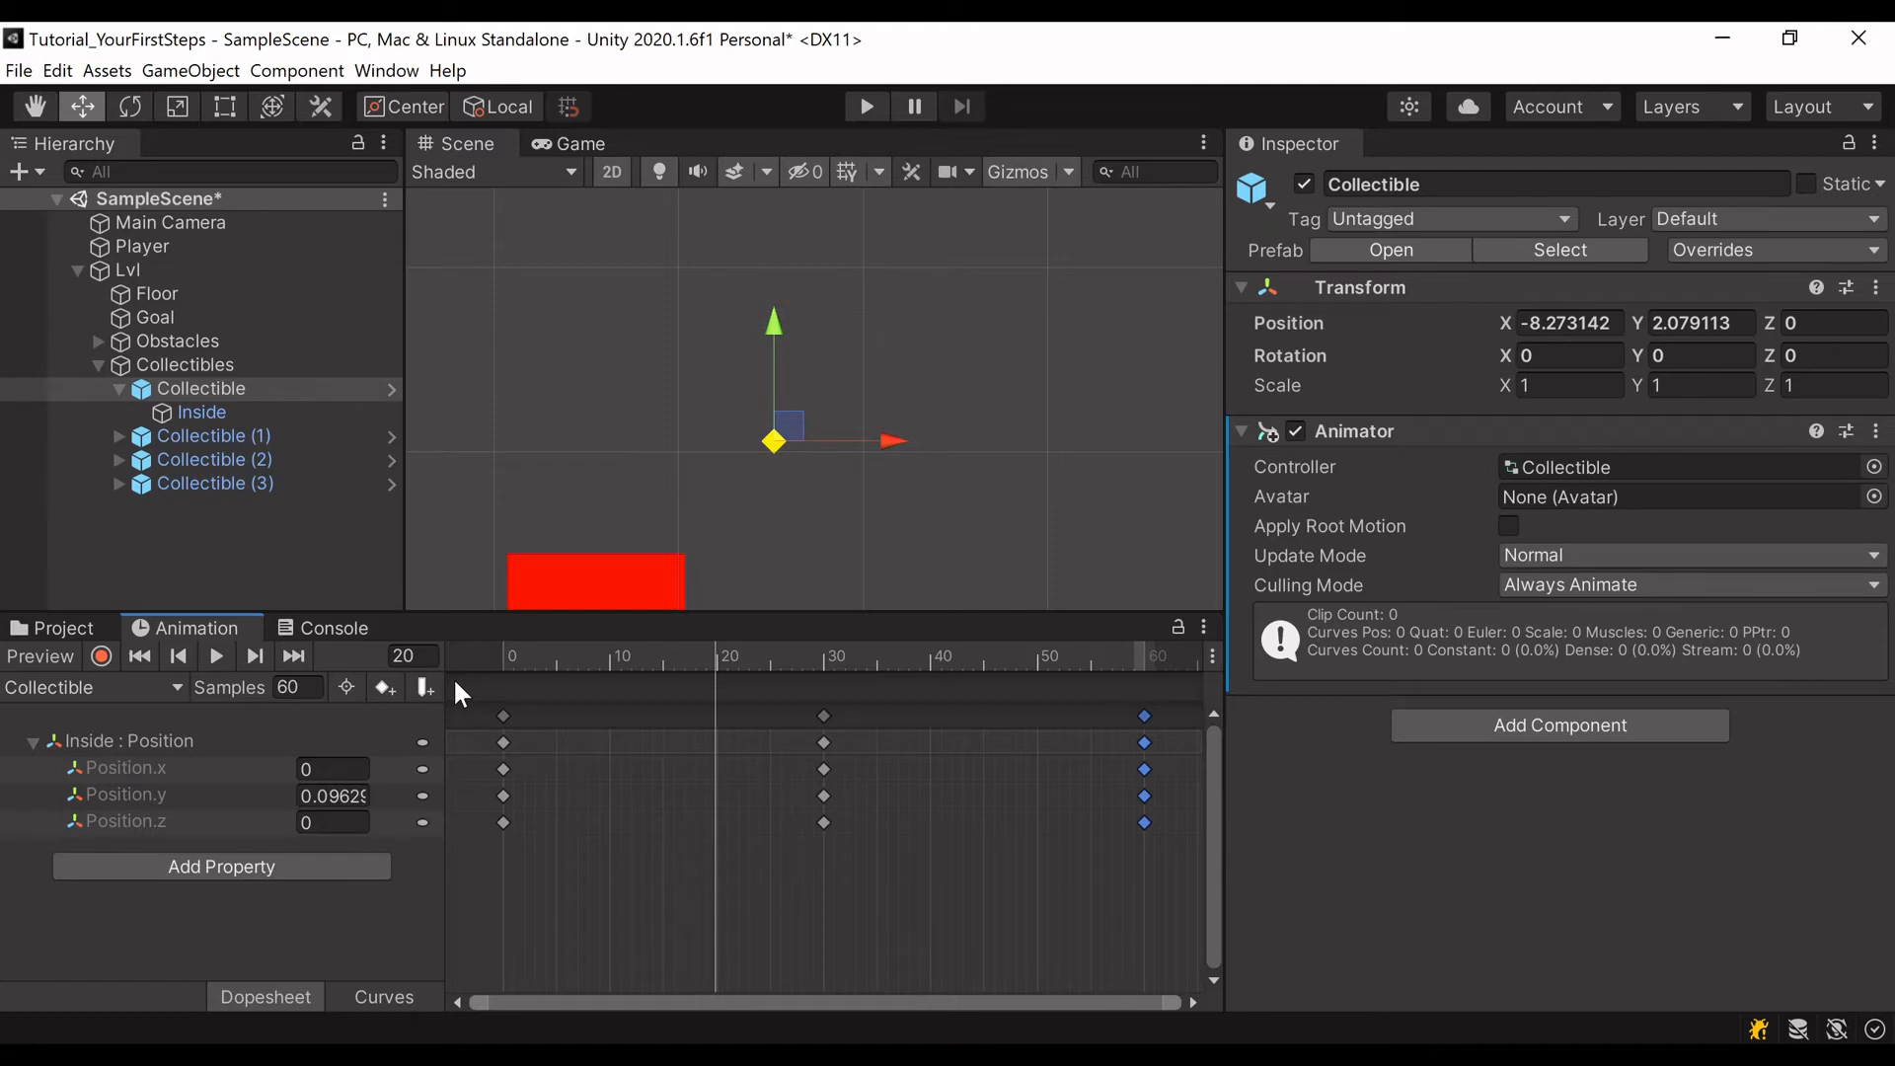
Step: Compare Inside's position at frame 0 with the animation preview on and off, ending with Collectible selected
left_click(182, 409)
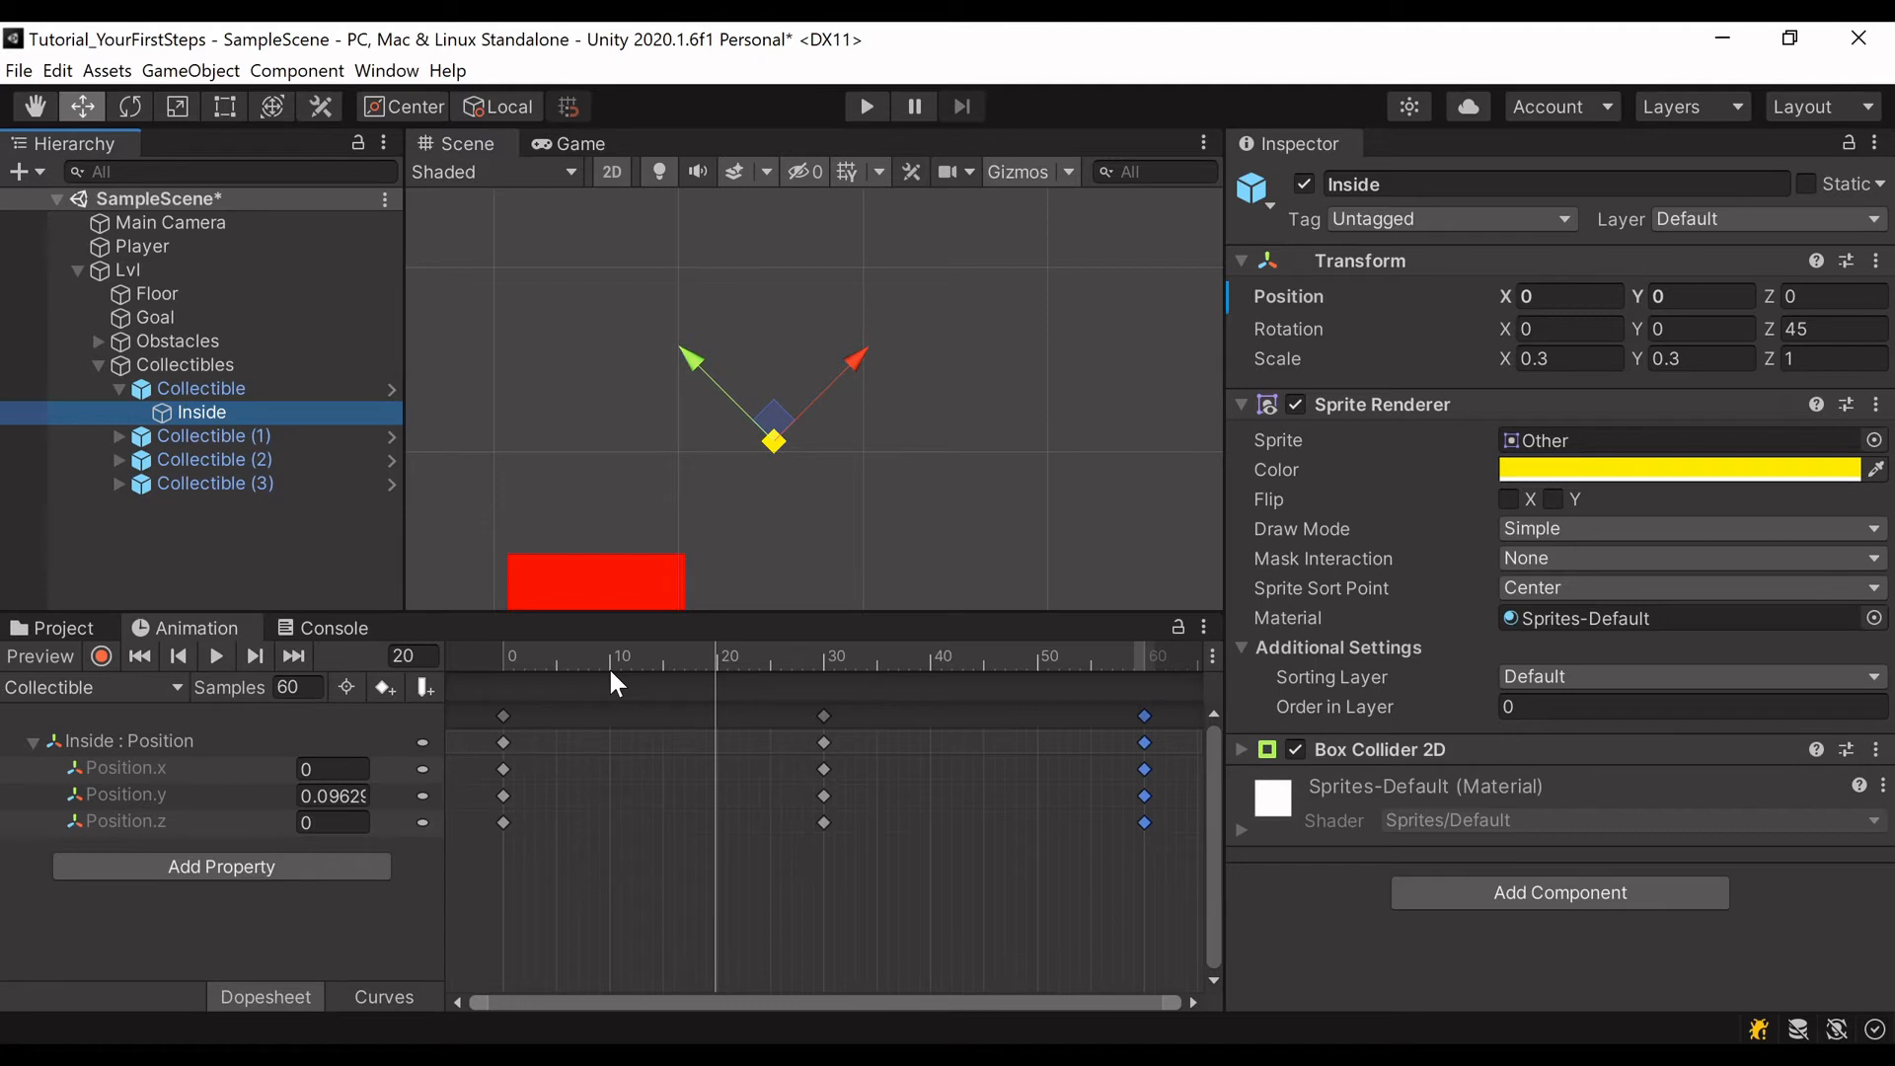
left_click(506, 660)
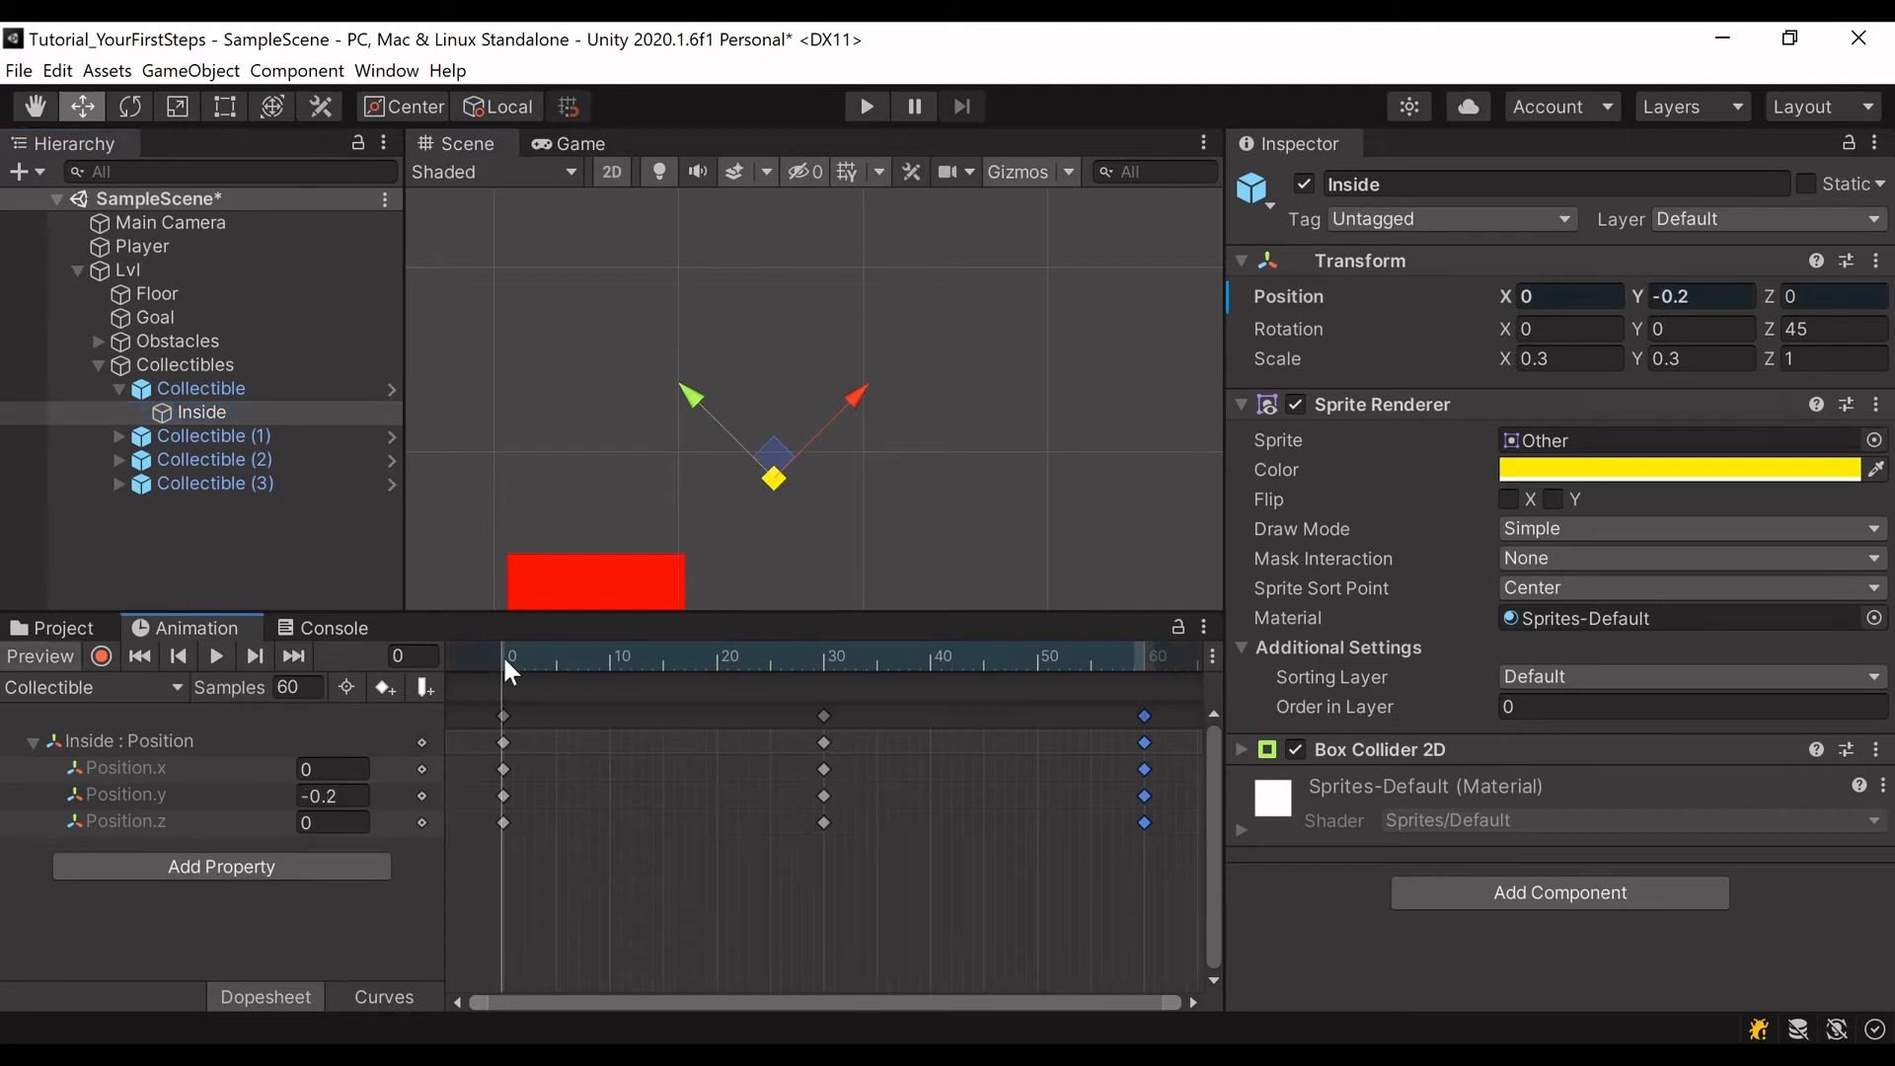
left_click(31, 657)
left_click(214, 391)
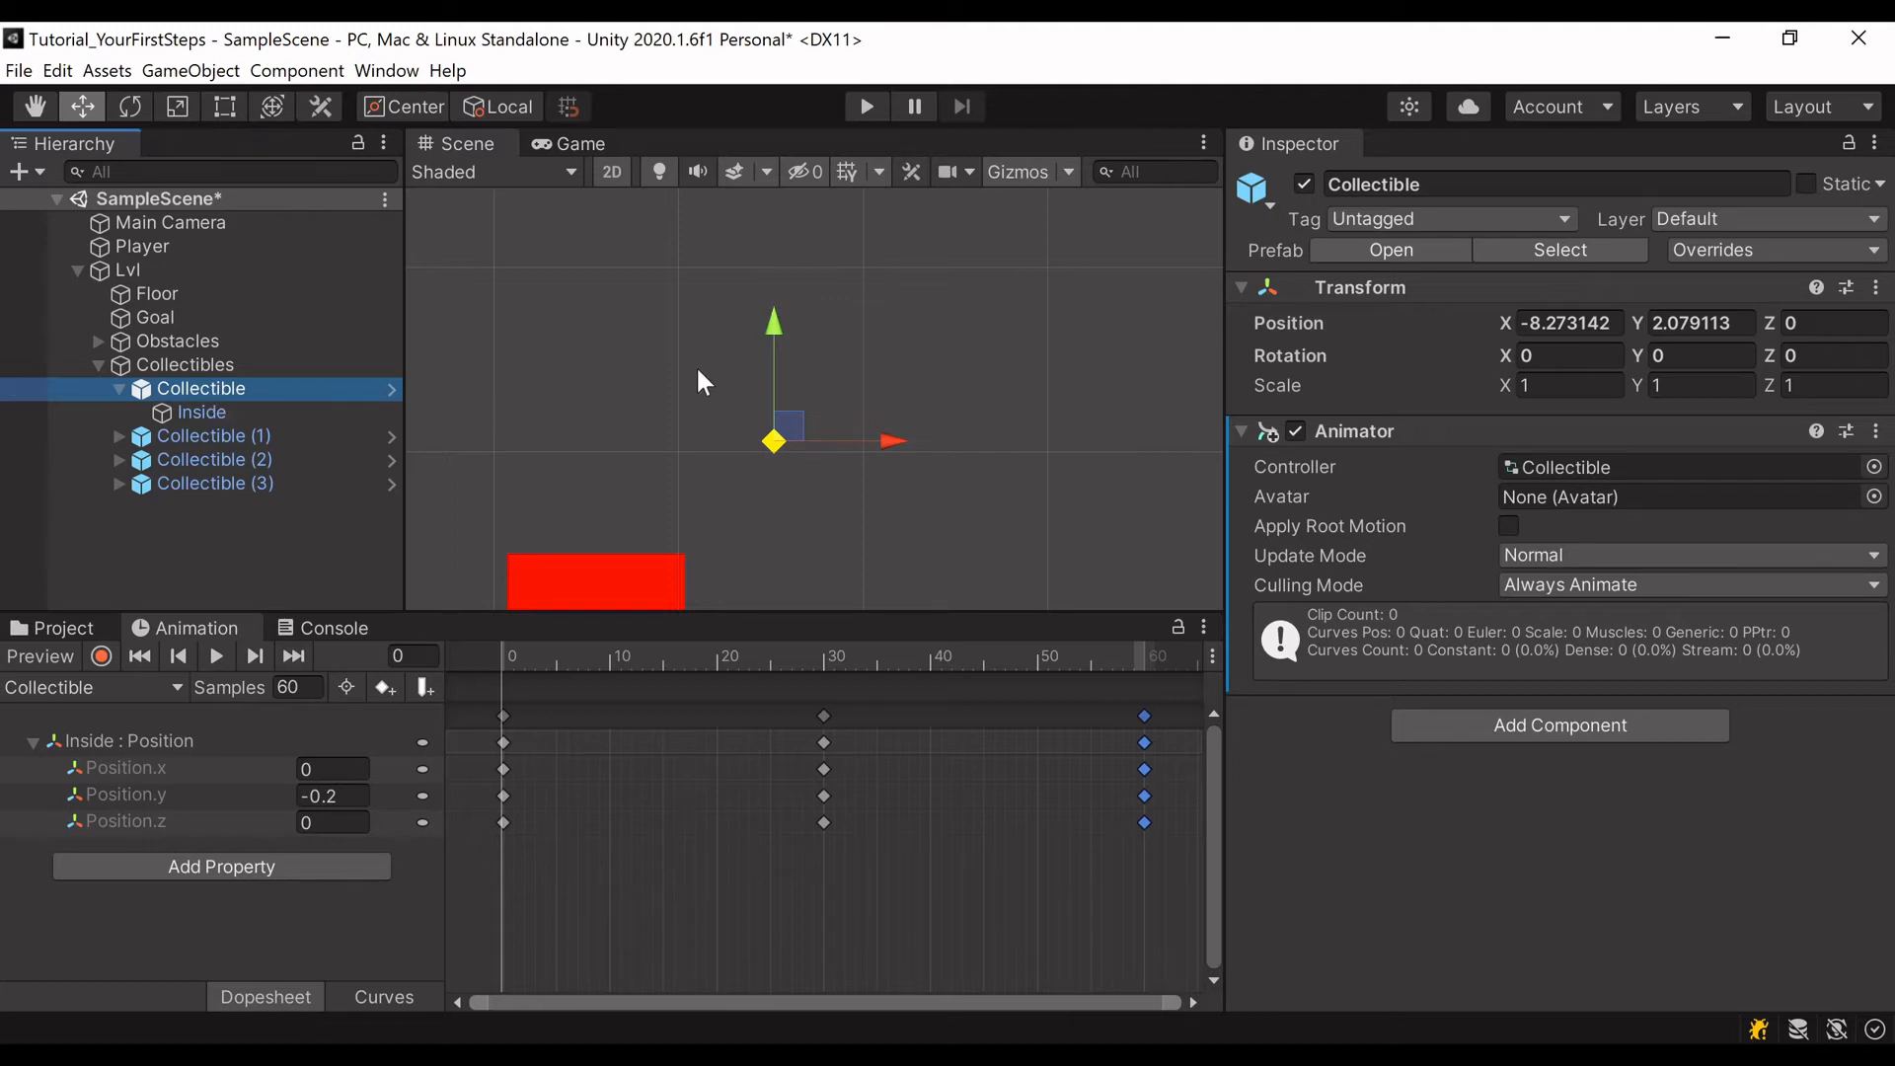
Step: Save the scene, and run the game briefly to watch the collectibles' motion
key("ctrl+s")
double_click(184, 364)
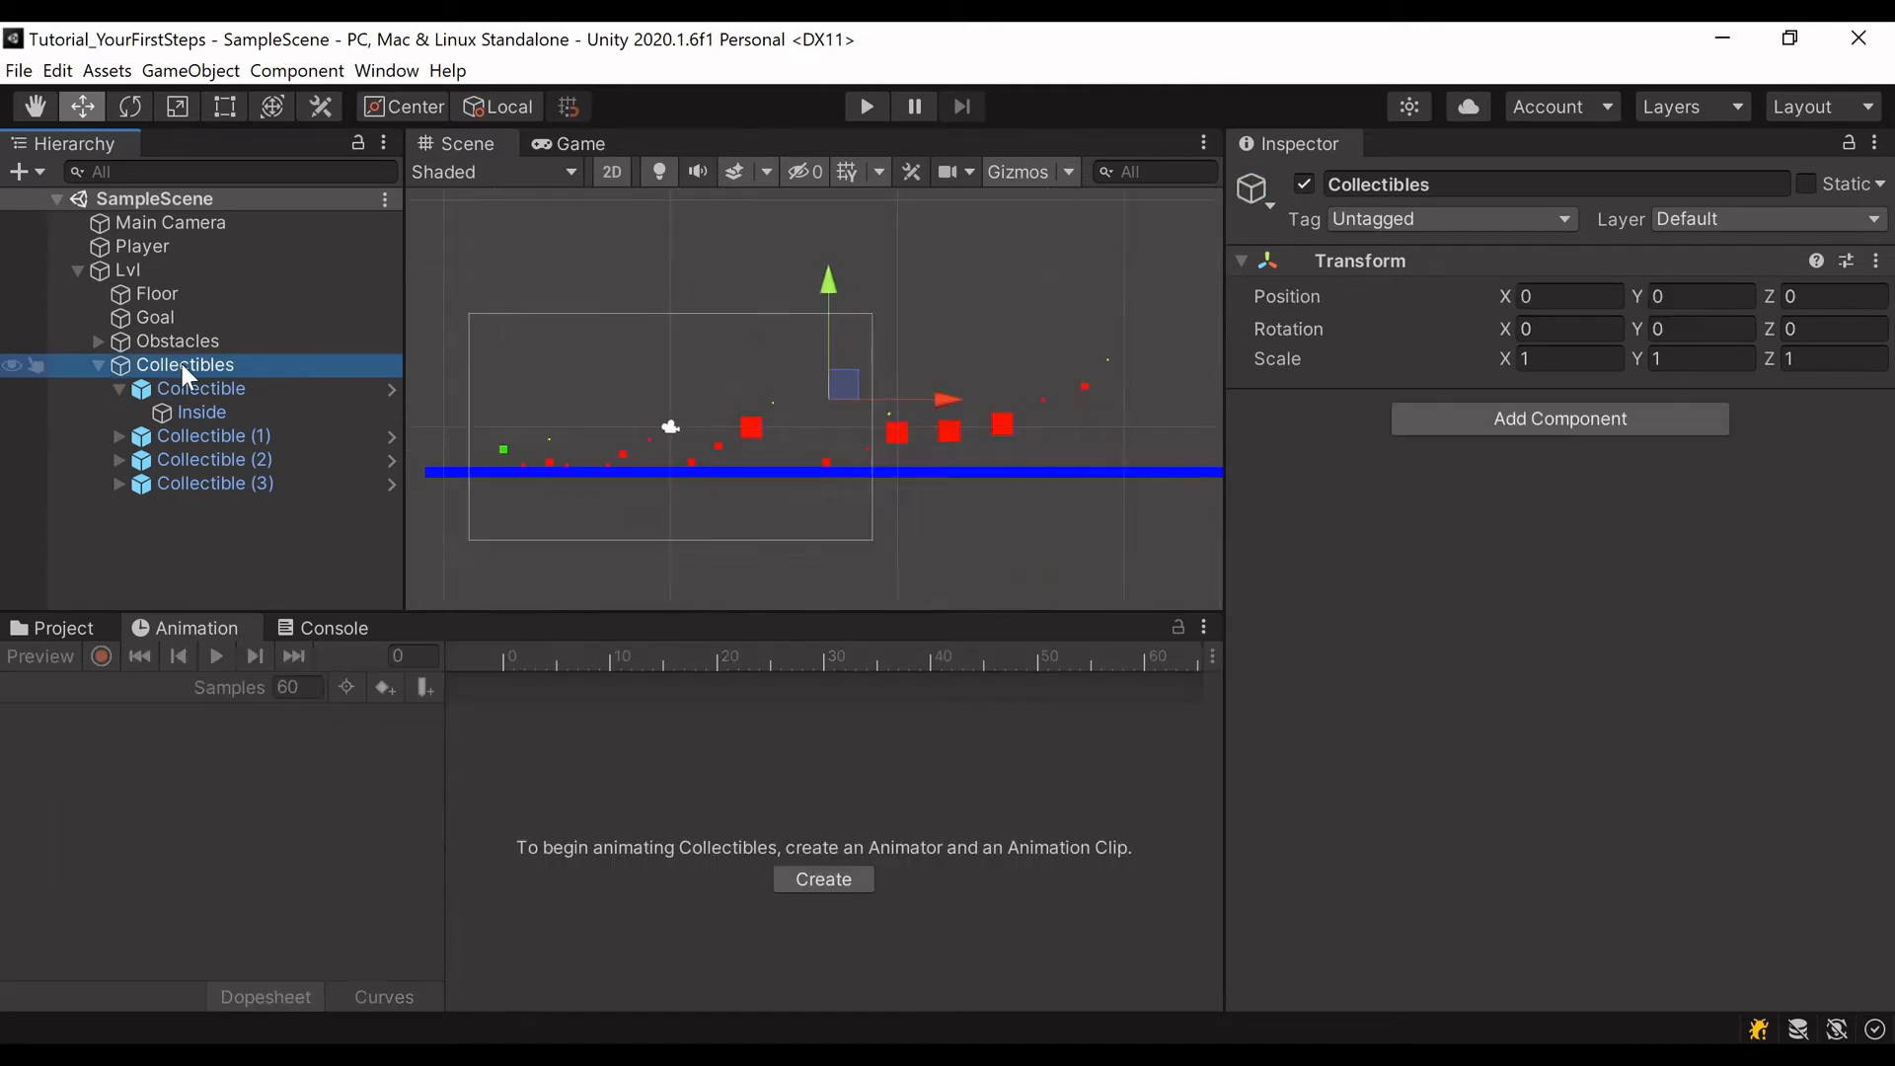
scroll(808, 385, "up", 5)
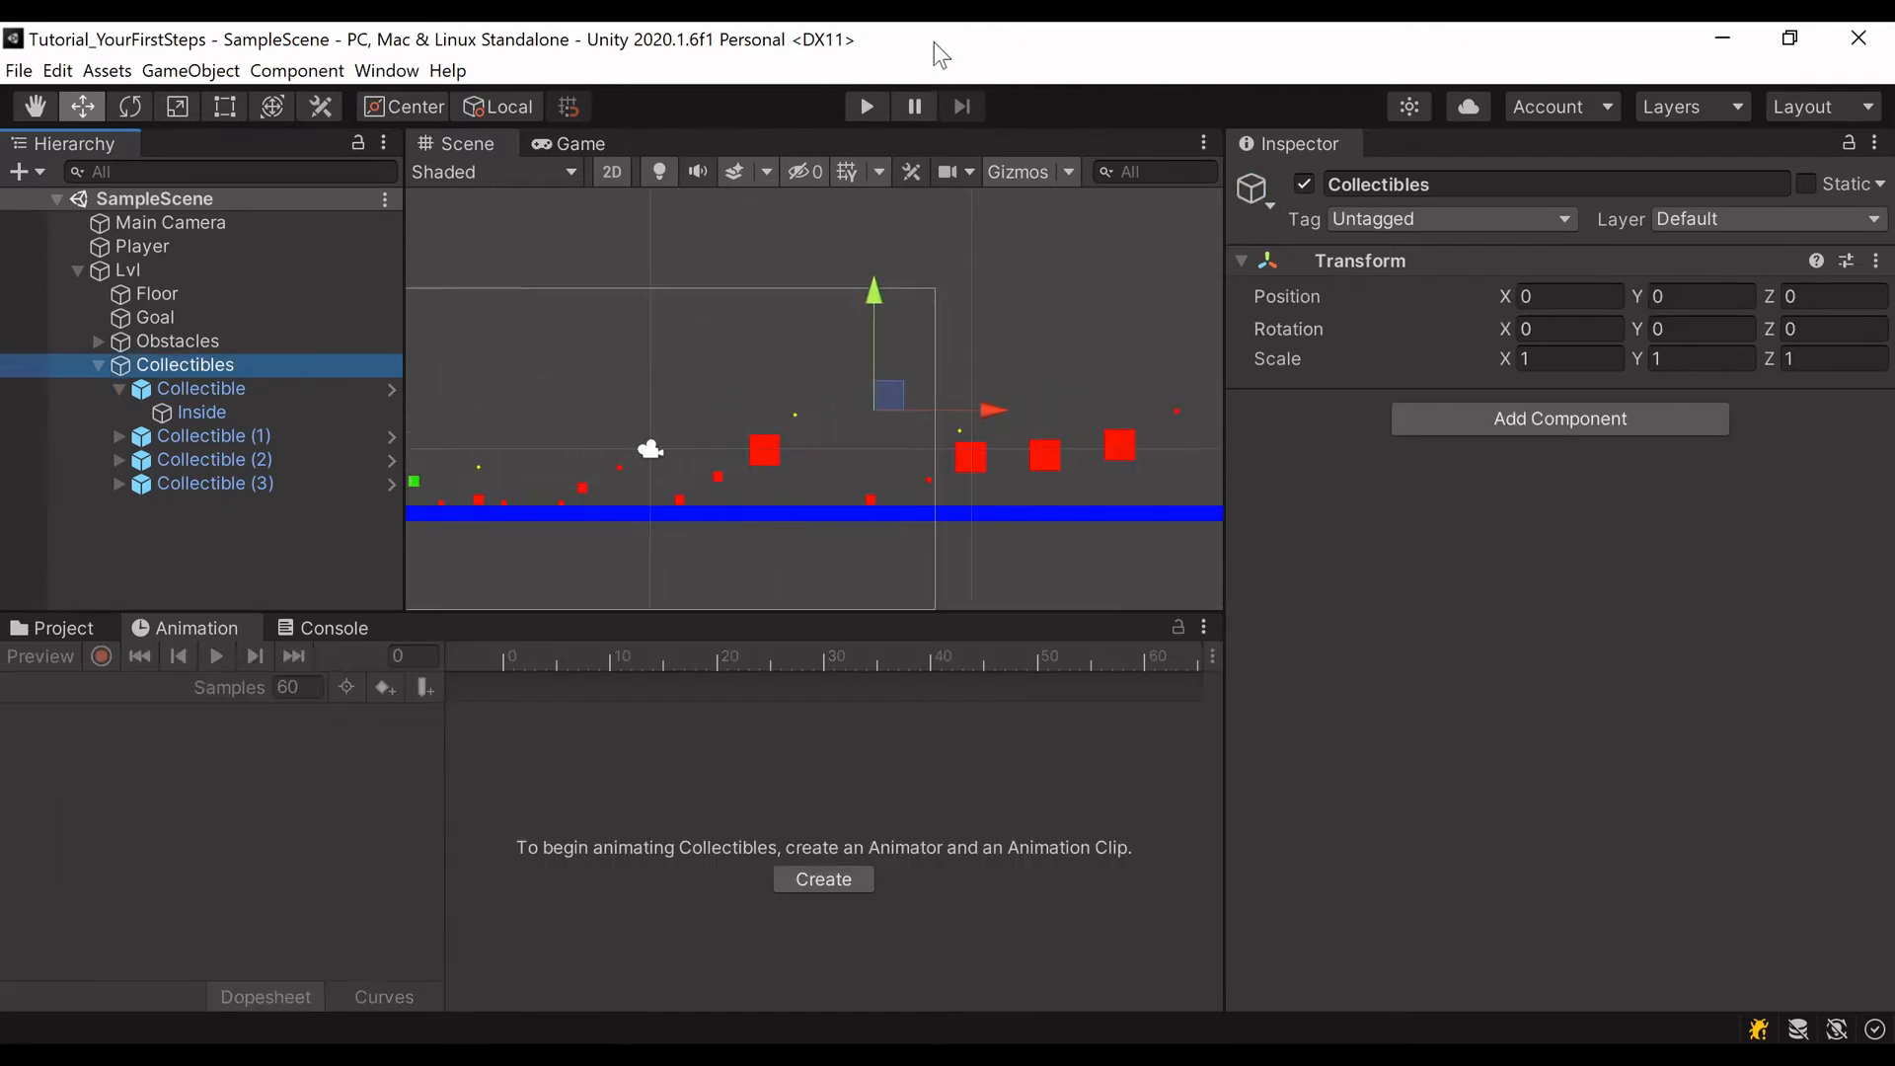
left_click(866, 107)
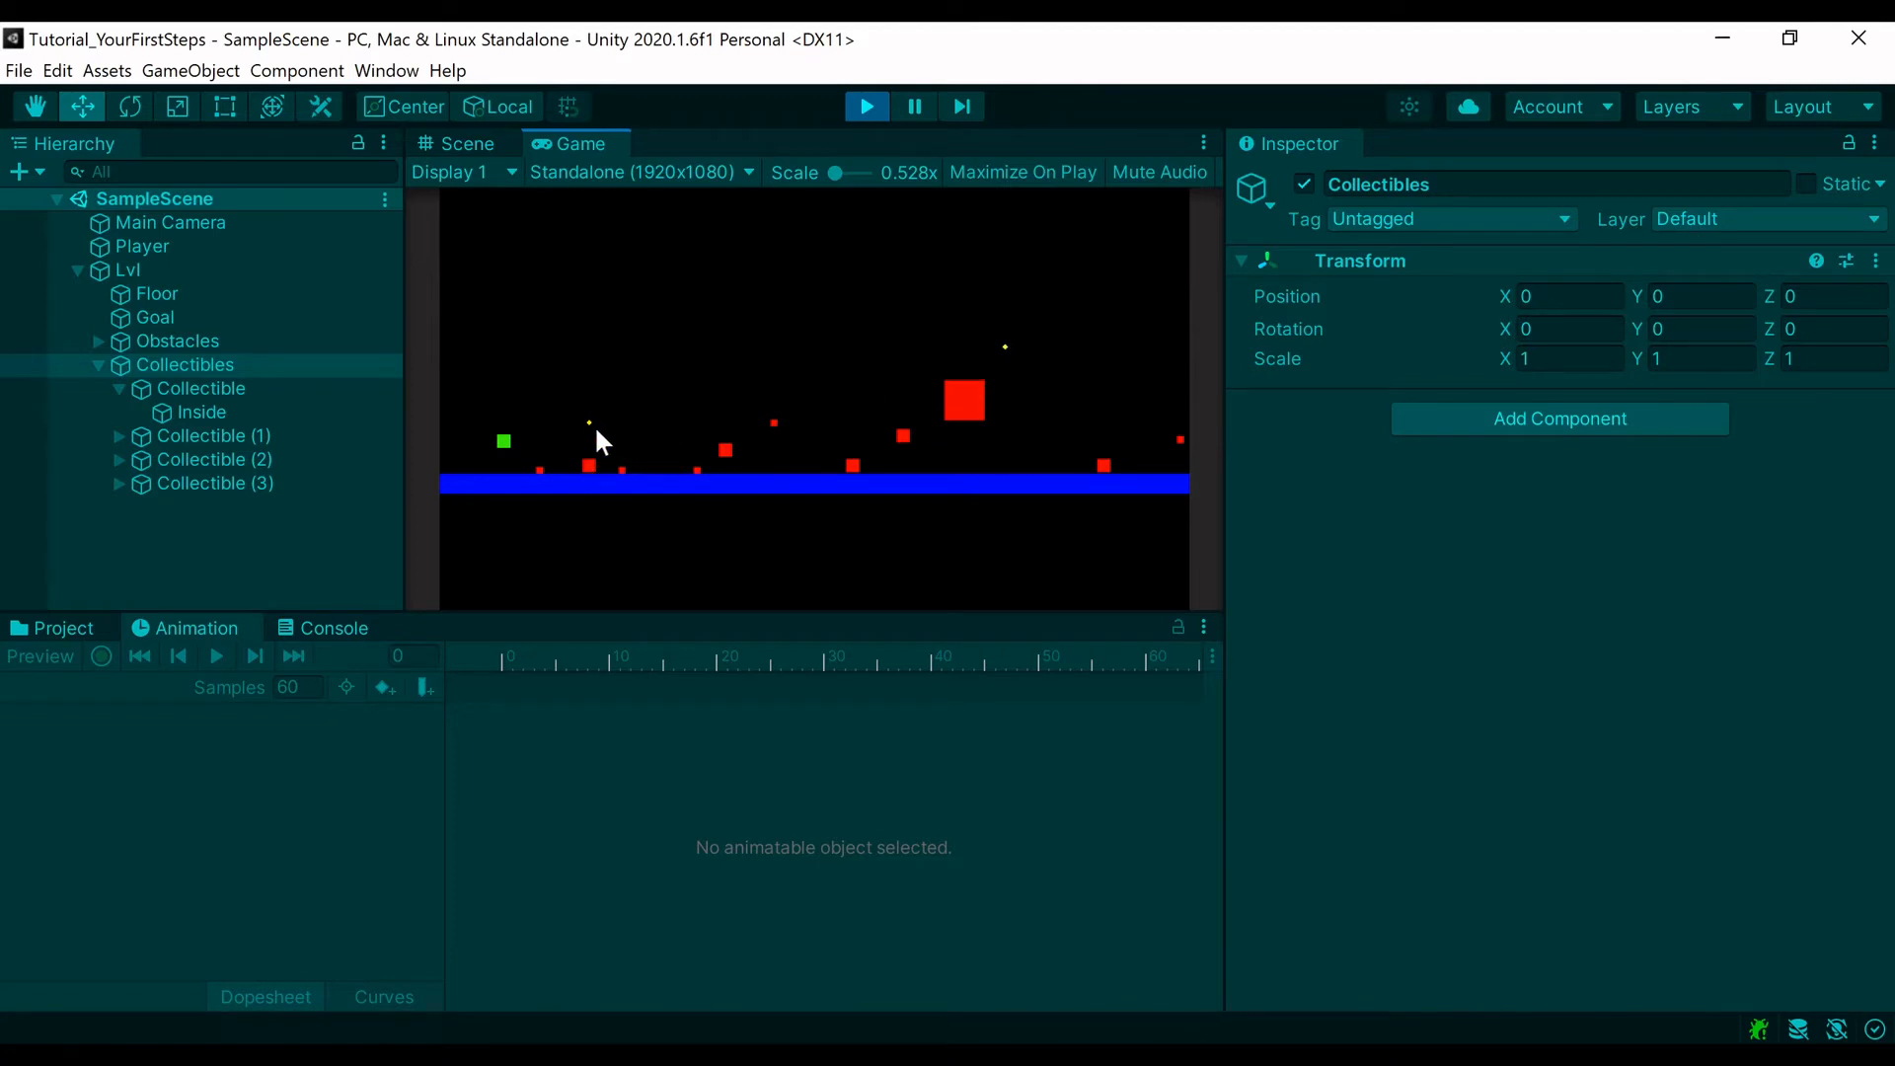
left_click(867, 107)
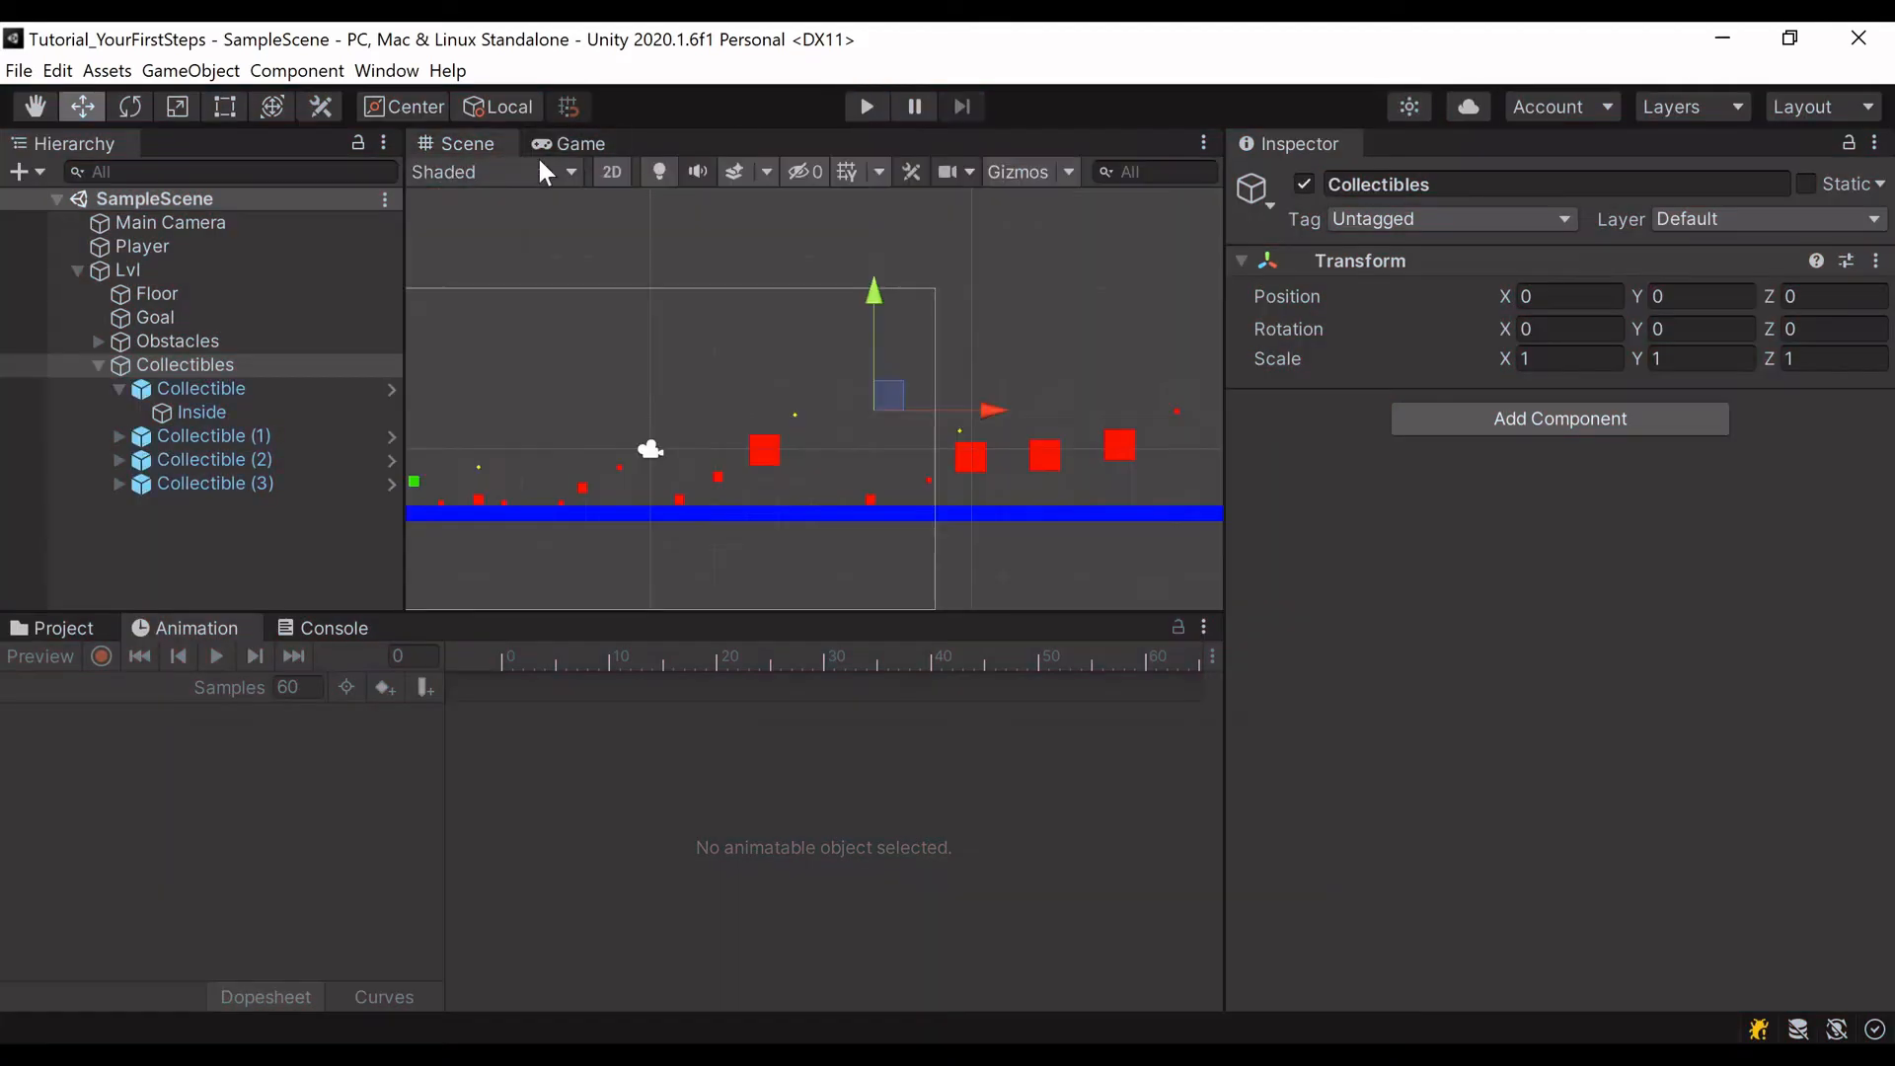
Step: Apply the Animator component added to the Collectible instance to its prefab
left_click(175, 387)
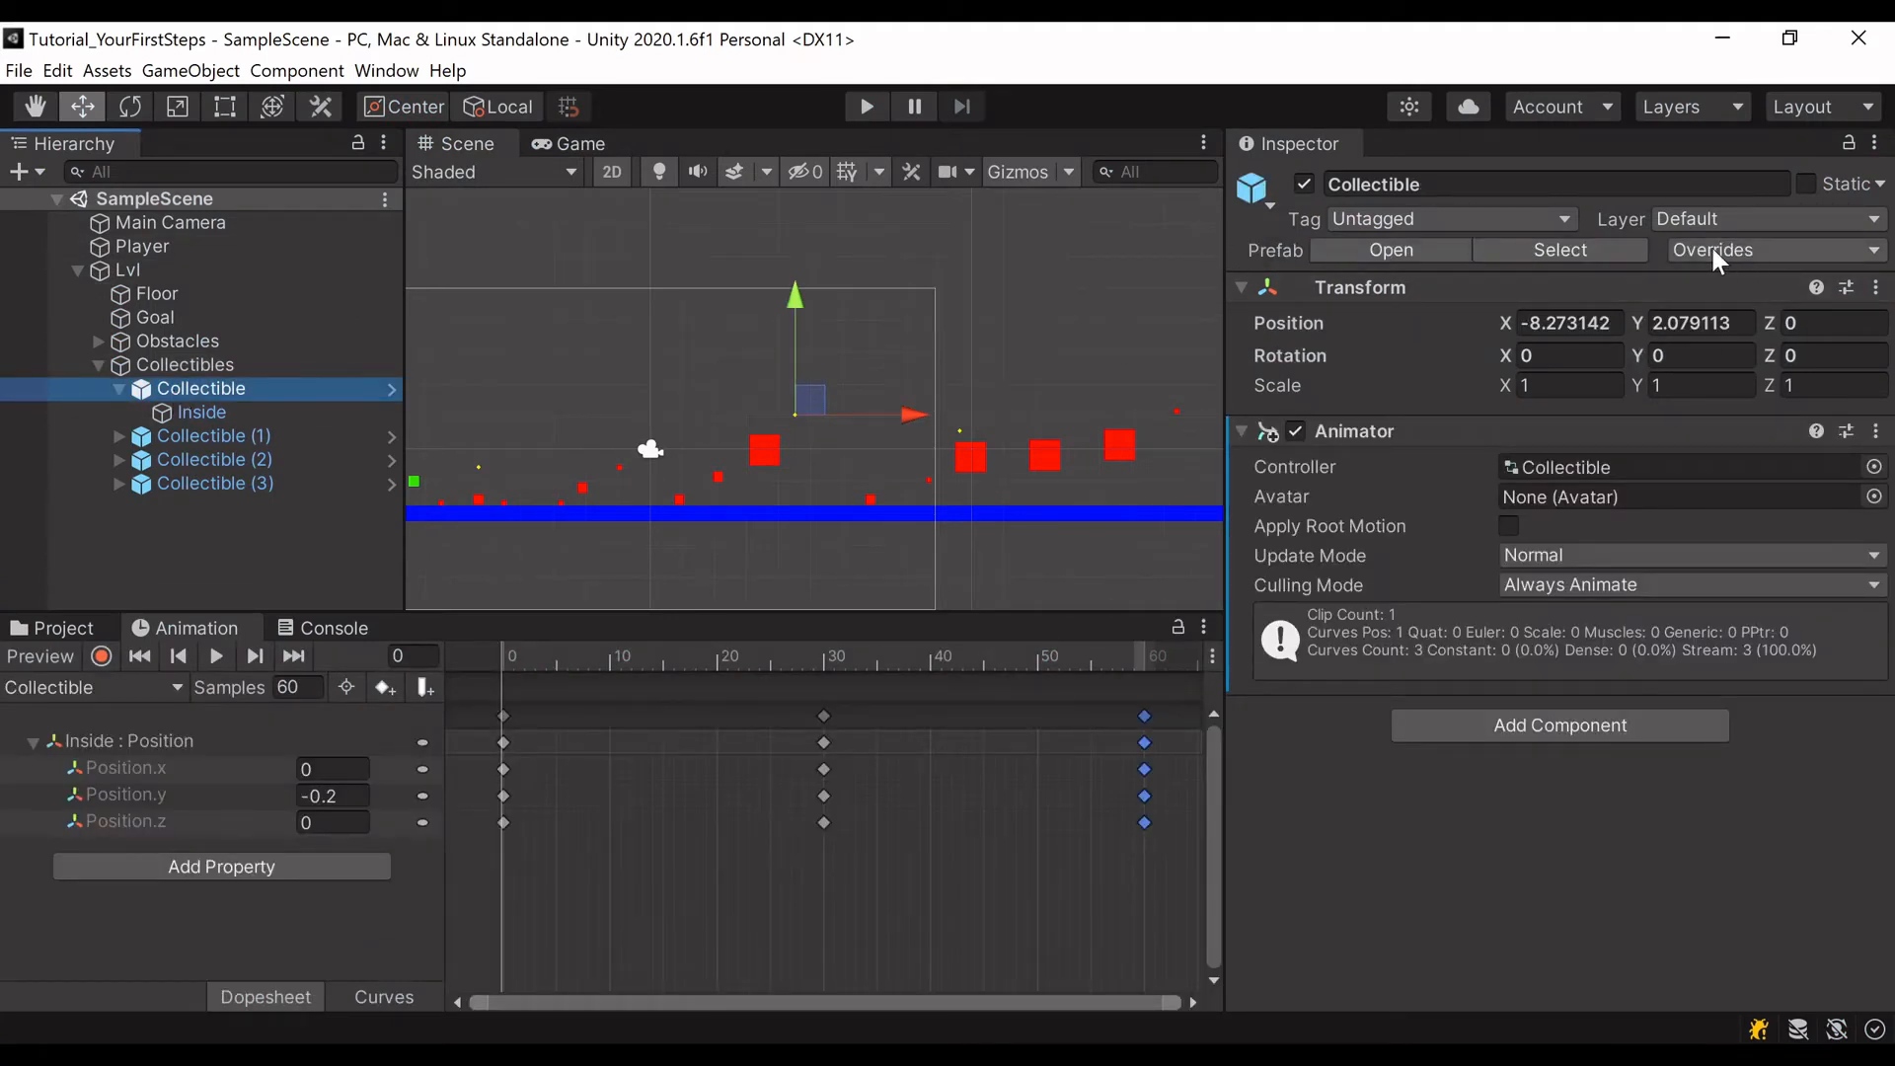
left_click(1714, 253)
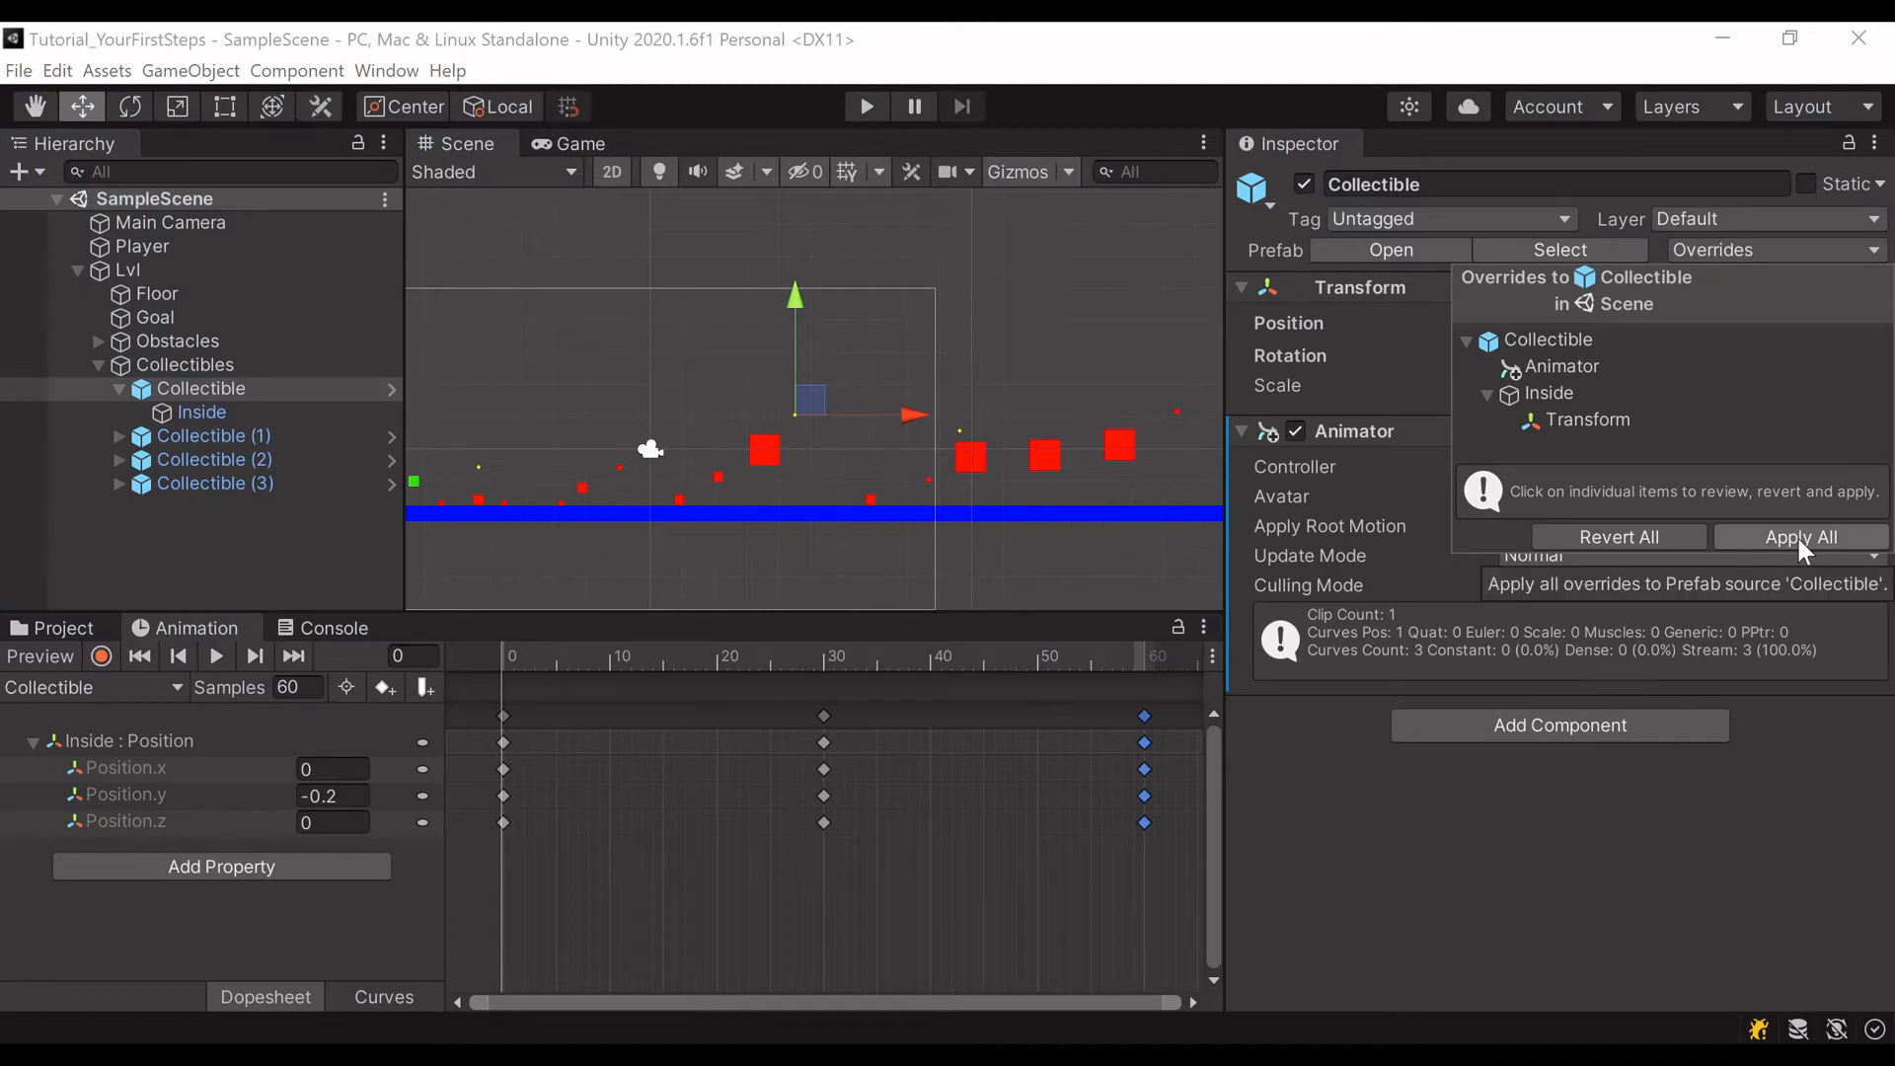
left_click(1534, 367)
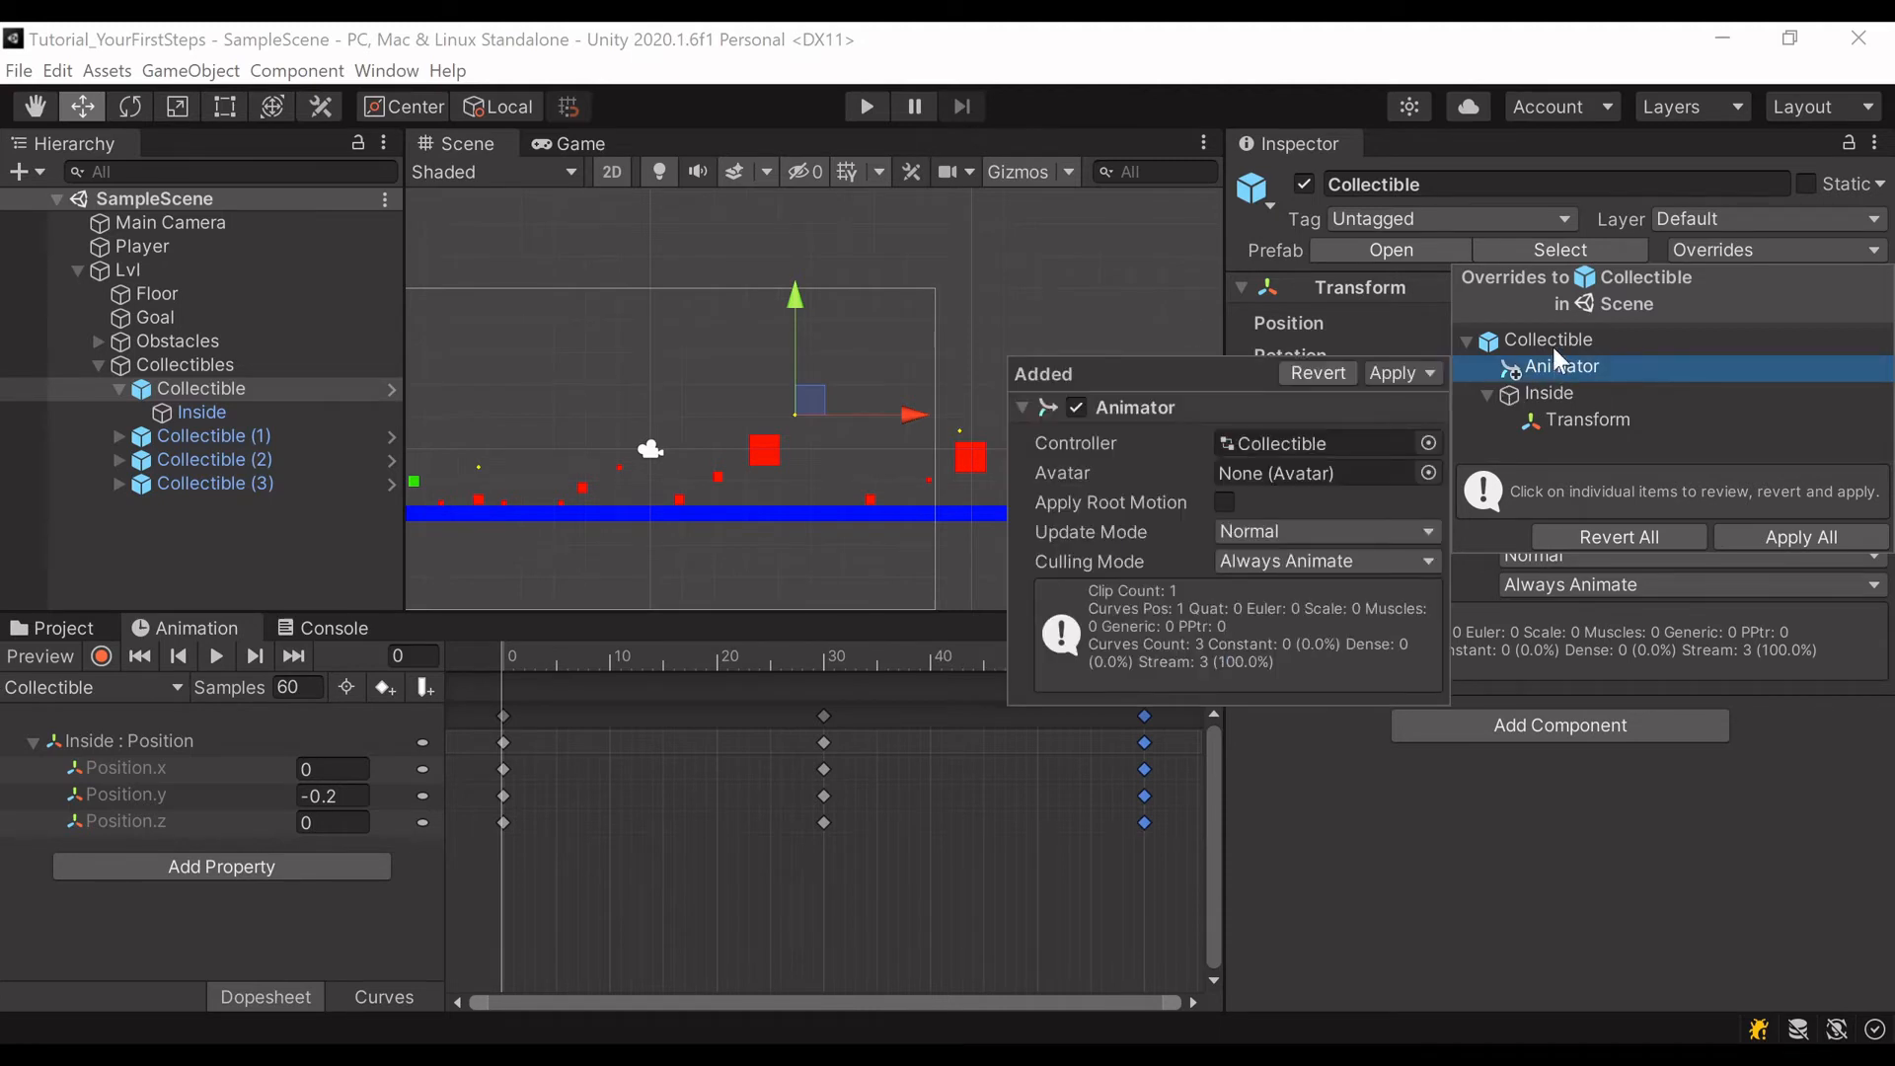
left_click(1407, 375)
left_click(1419, 410)
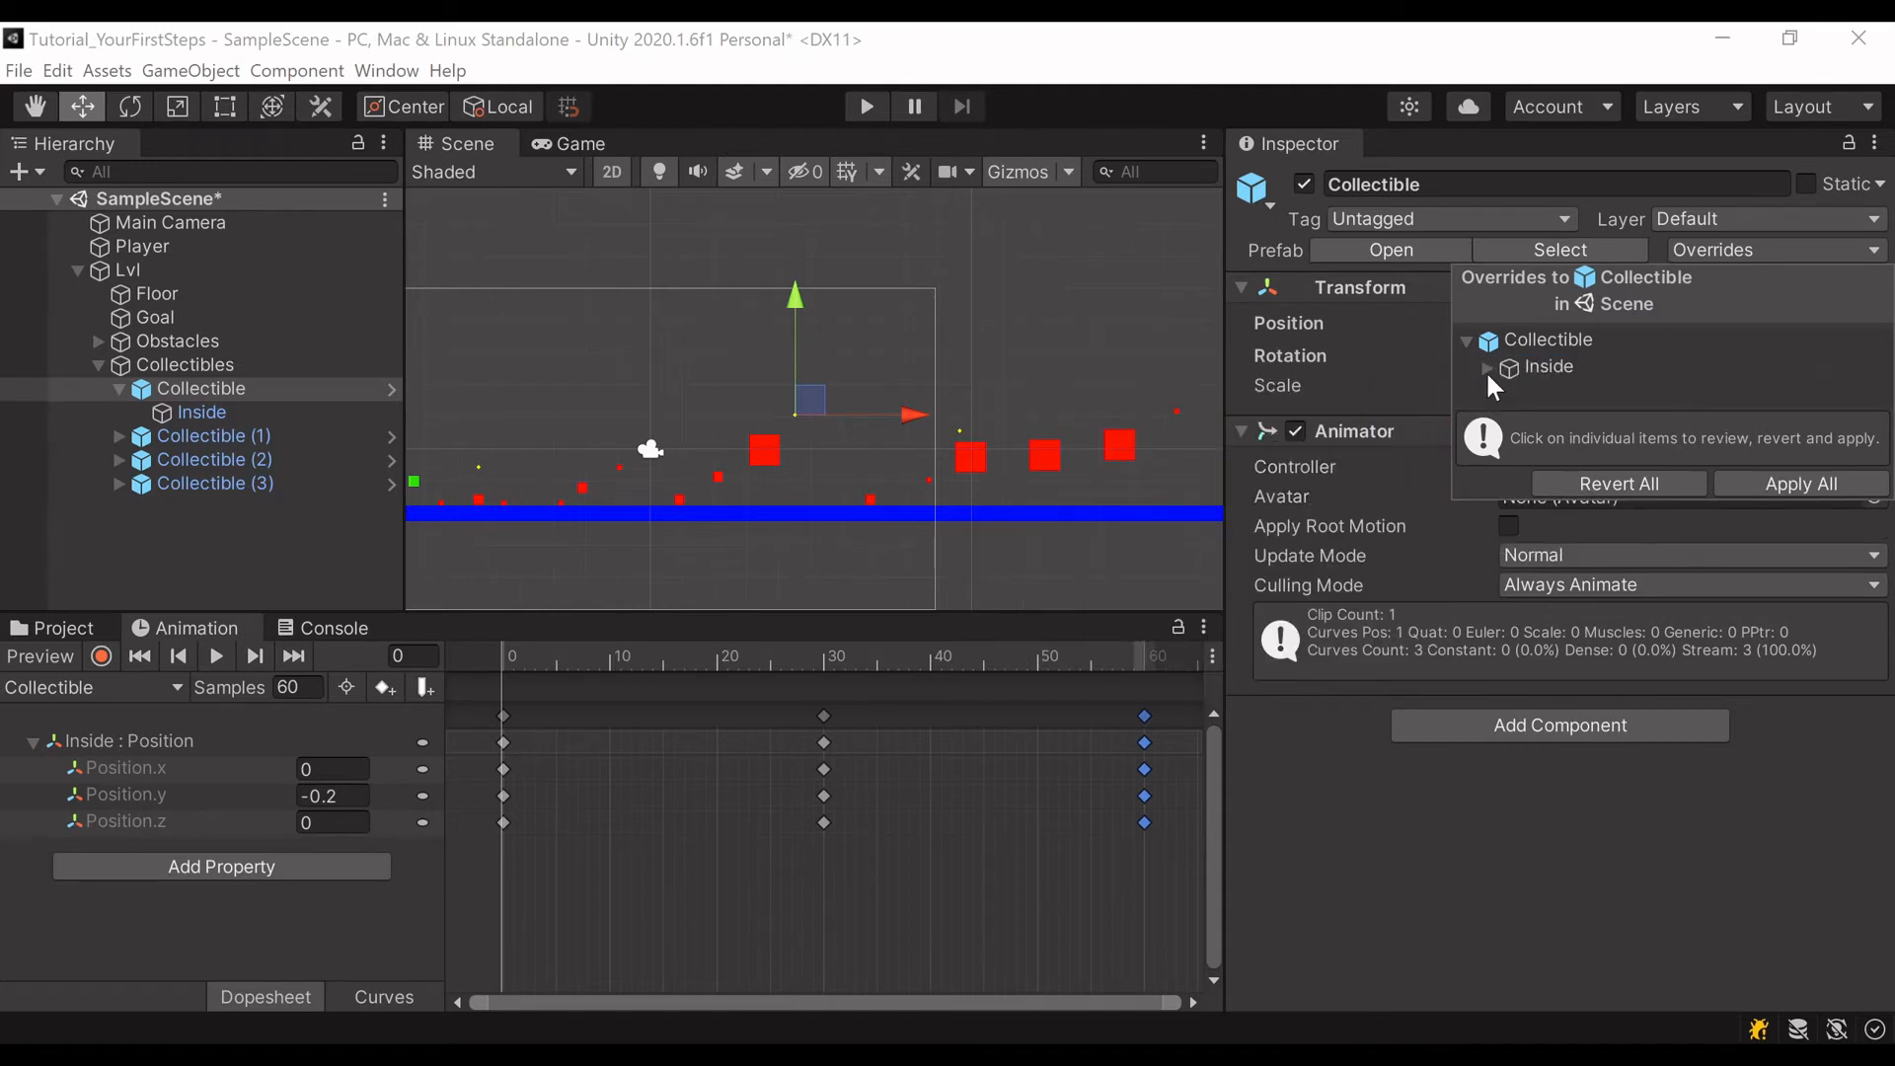
Step: Revert the Transform override on Collectible's Inside child to the prefab's values
left_click(1488, 371)
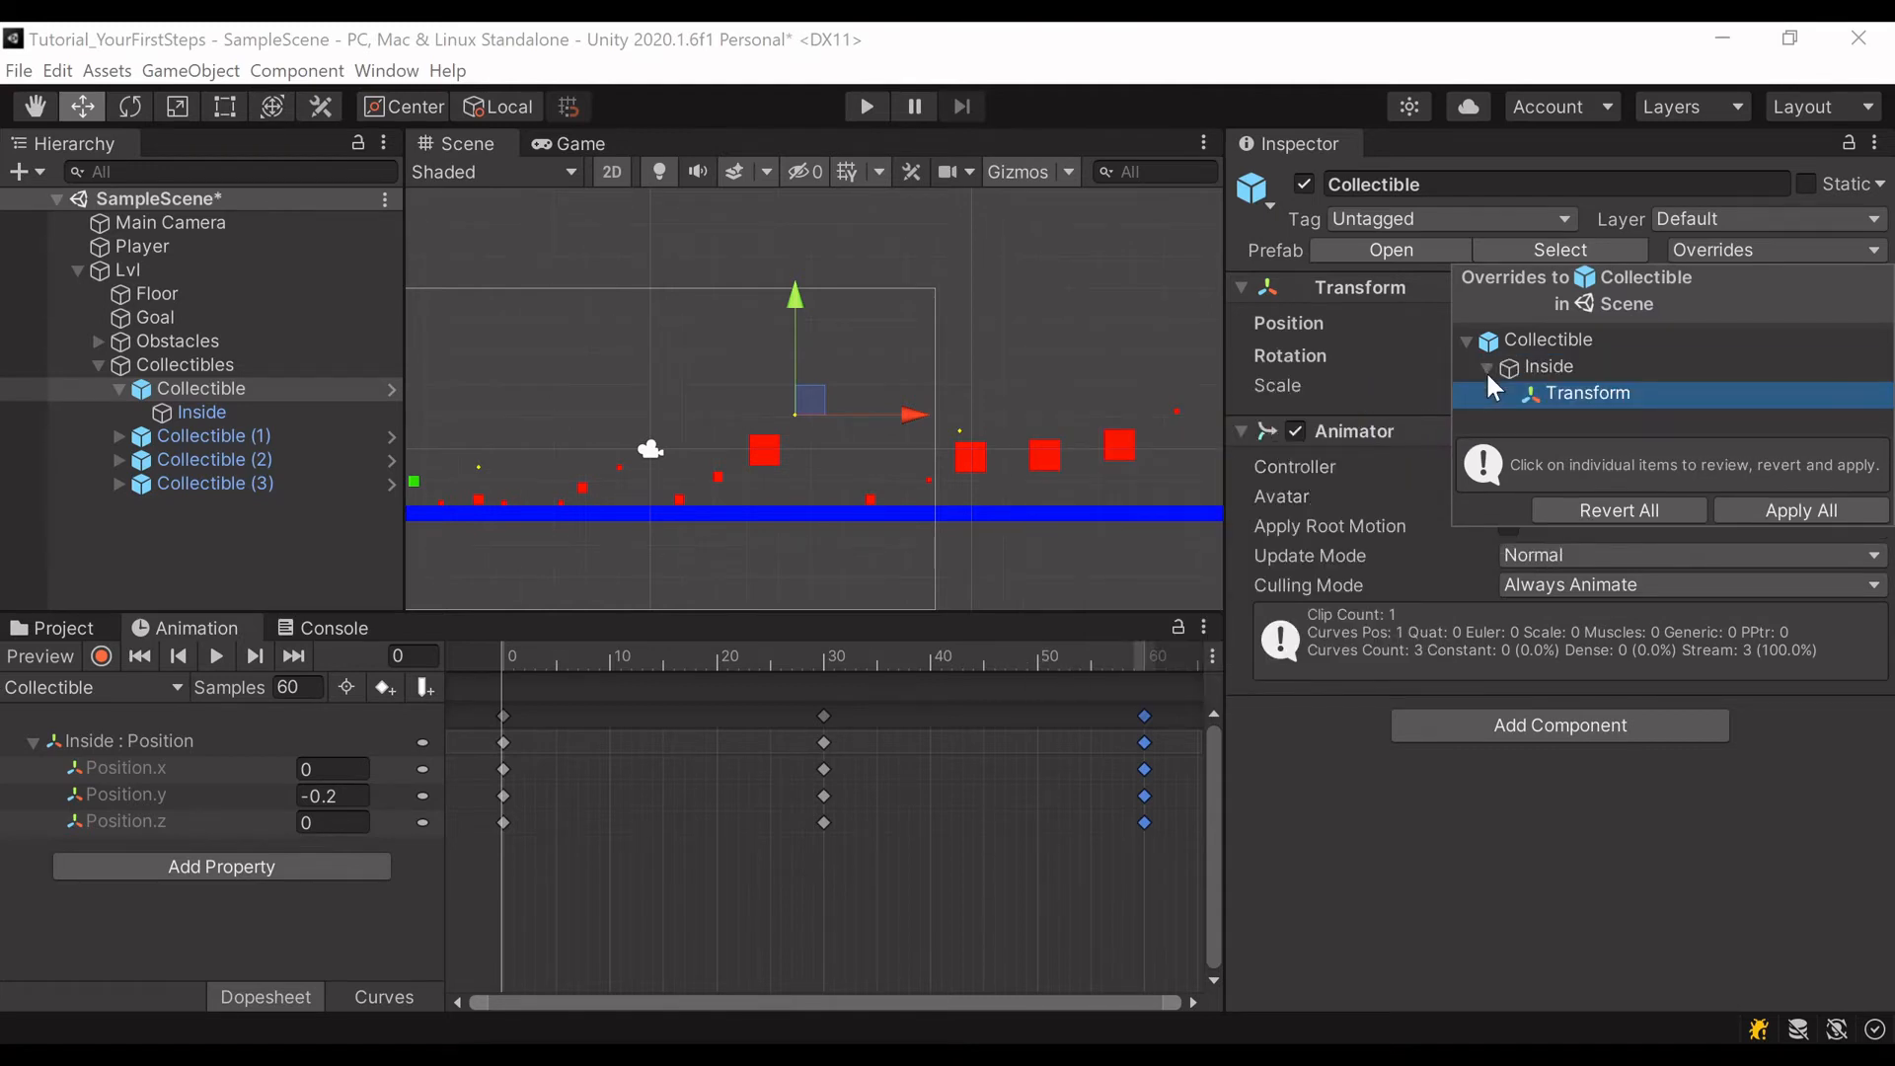
left_click(1577, 394)
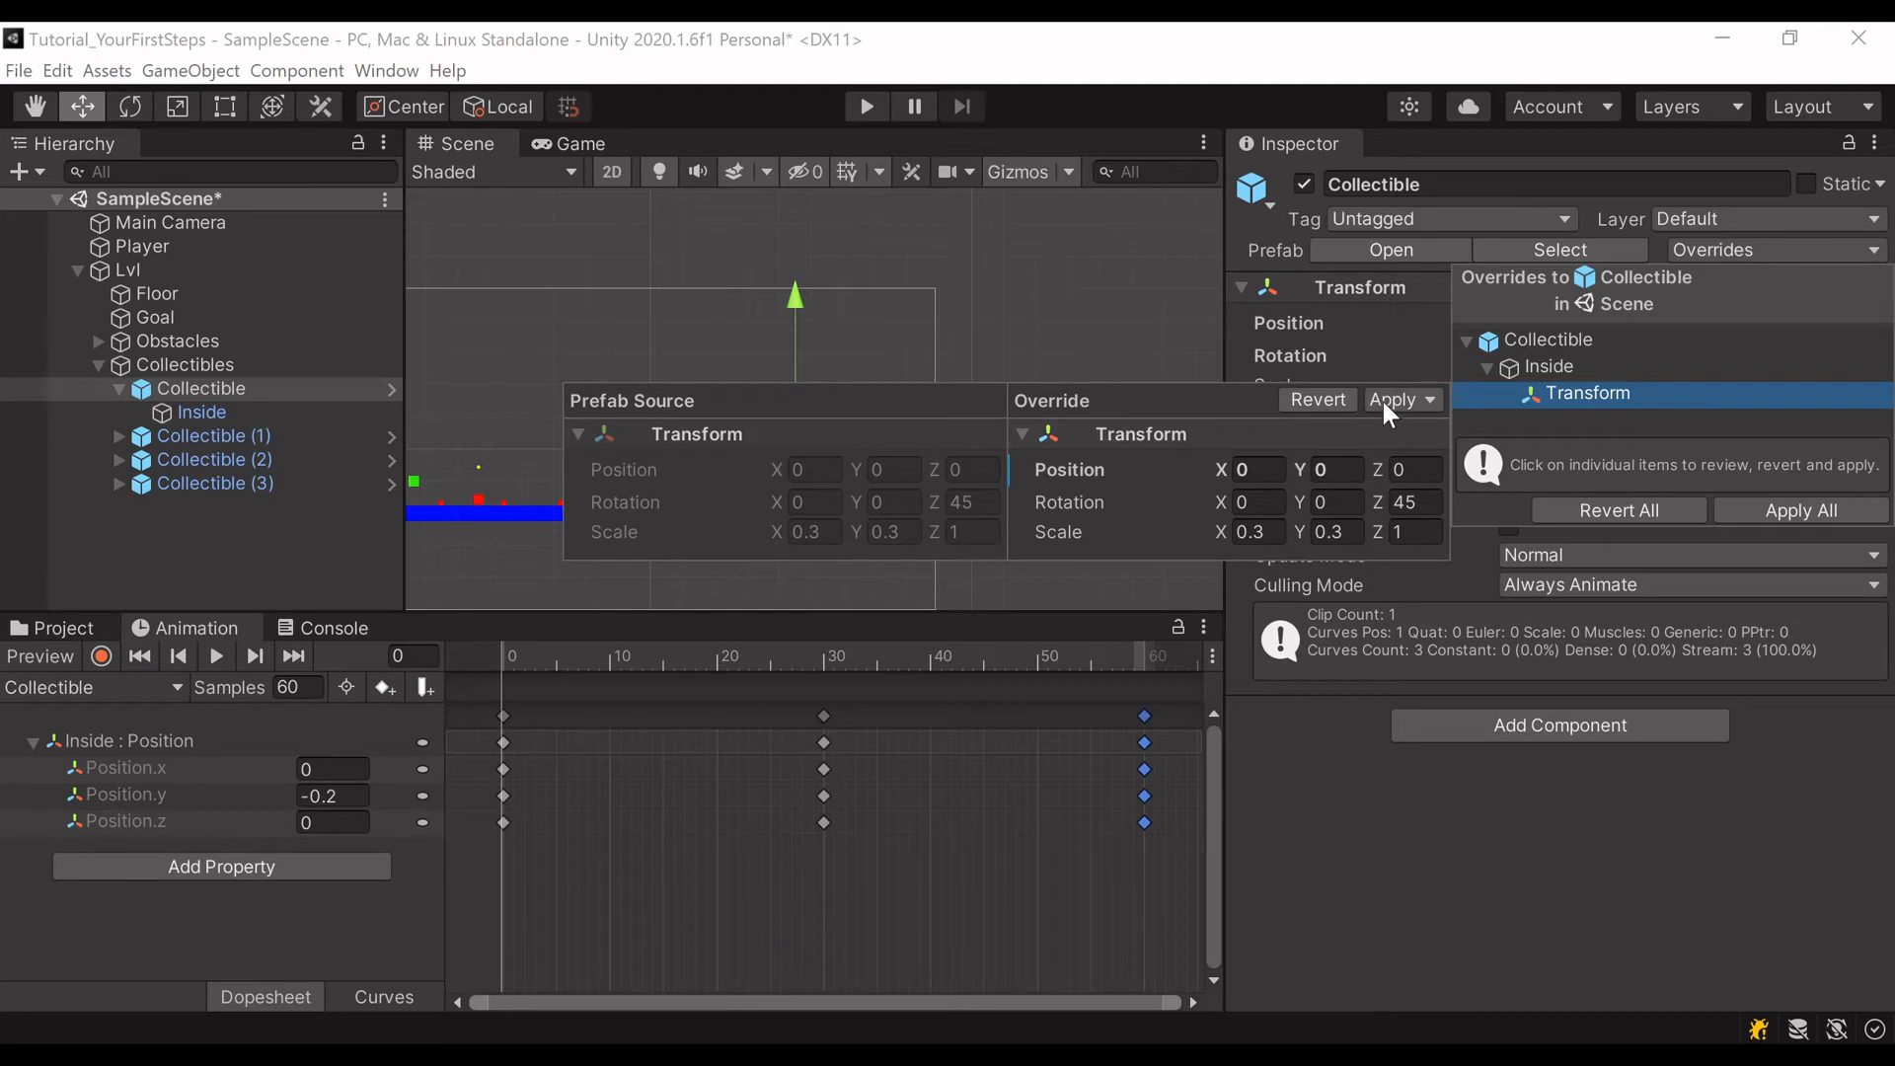
left_click(1331, 396)
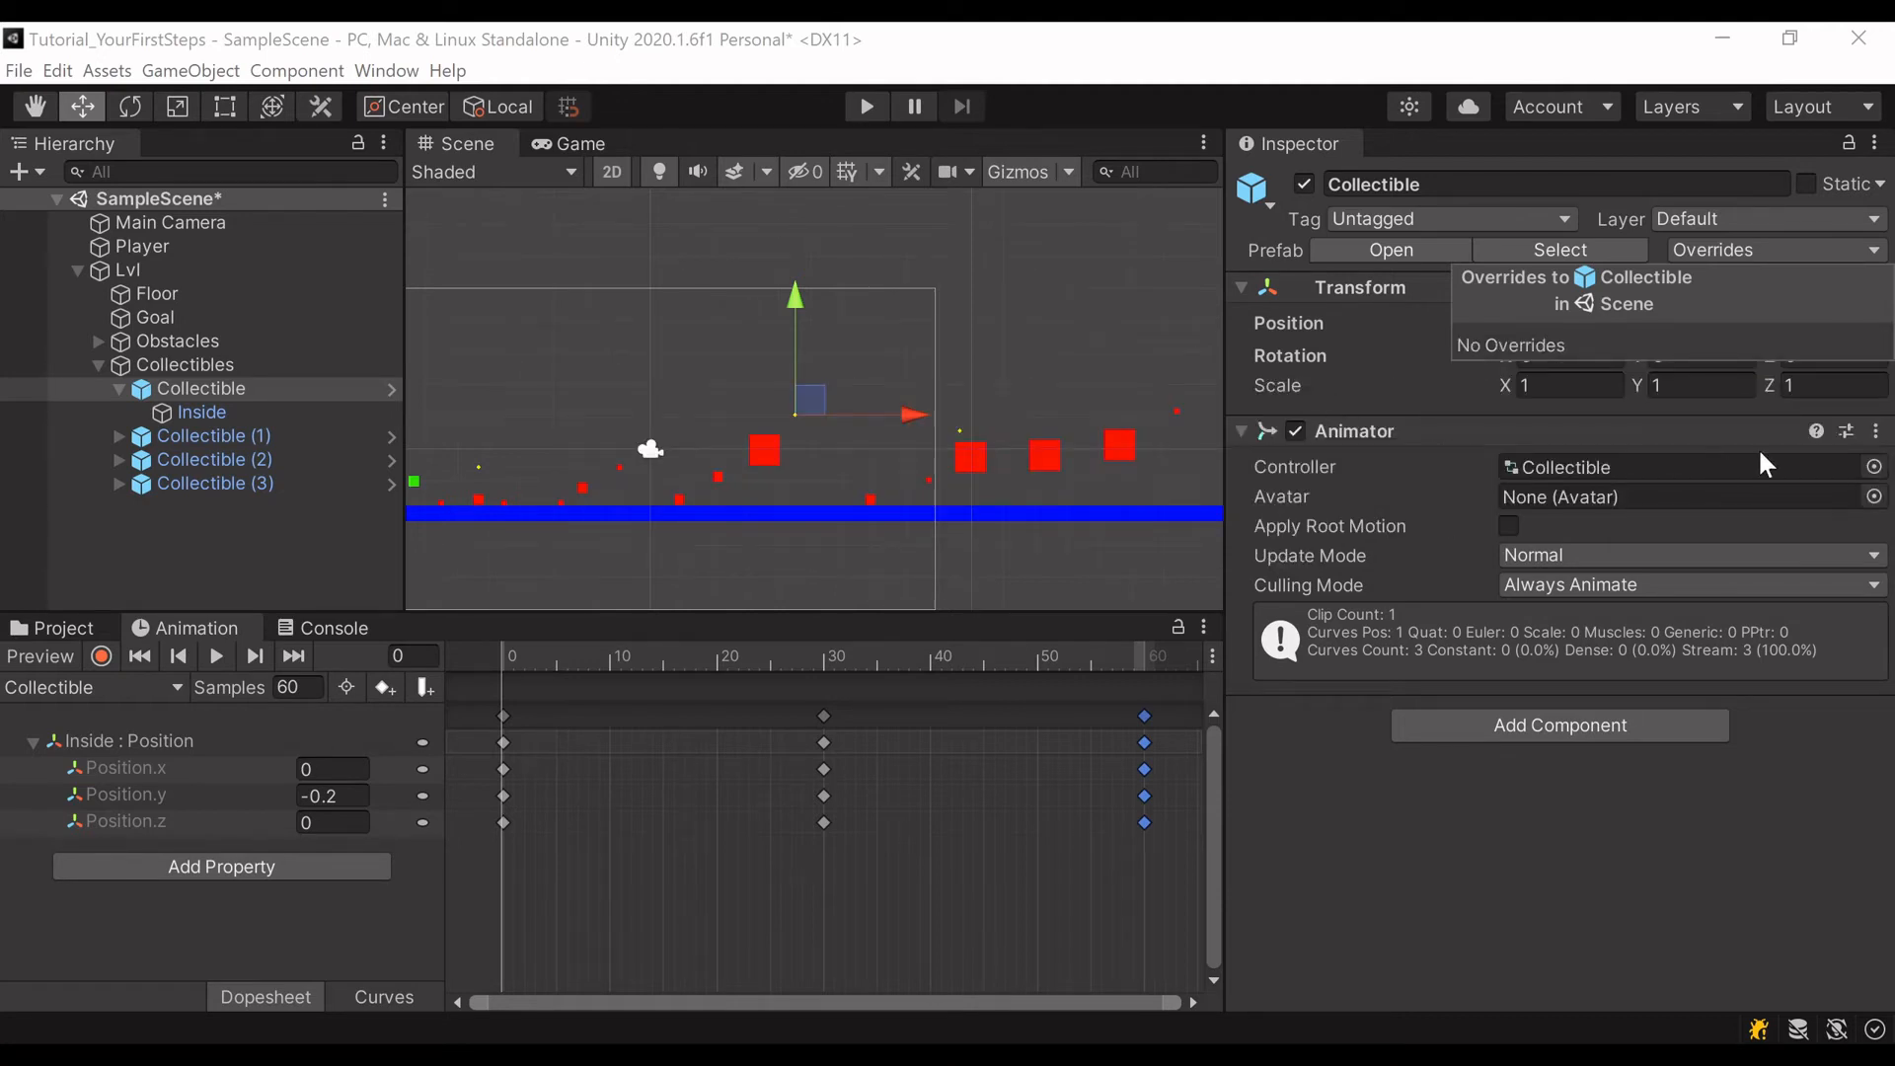
left_click(1351, 854)
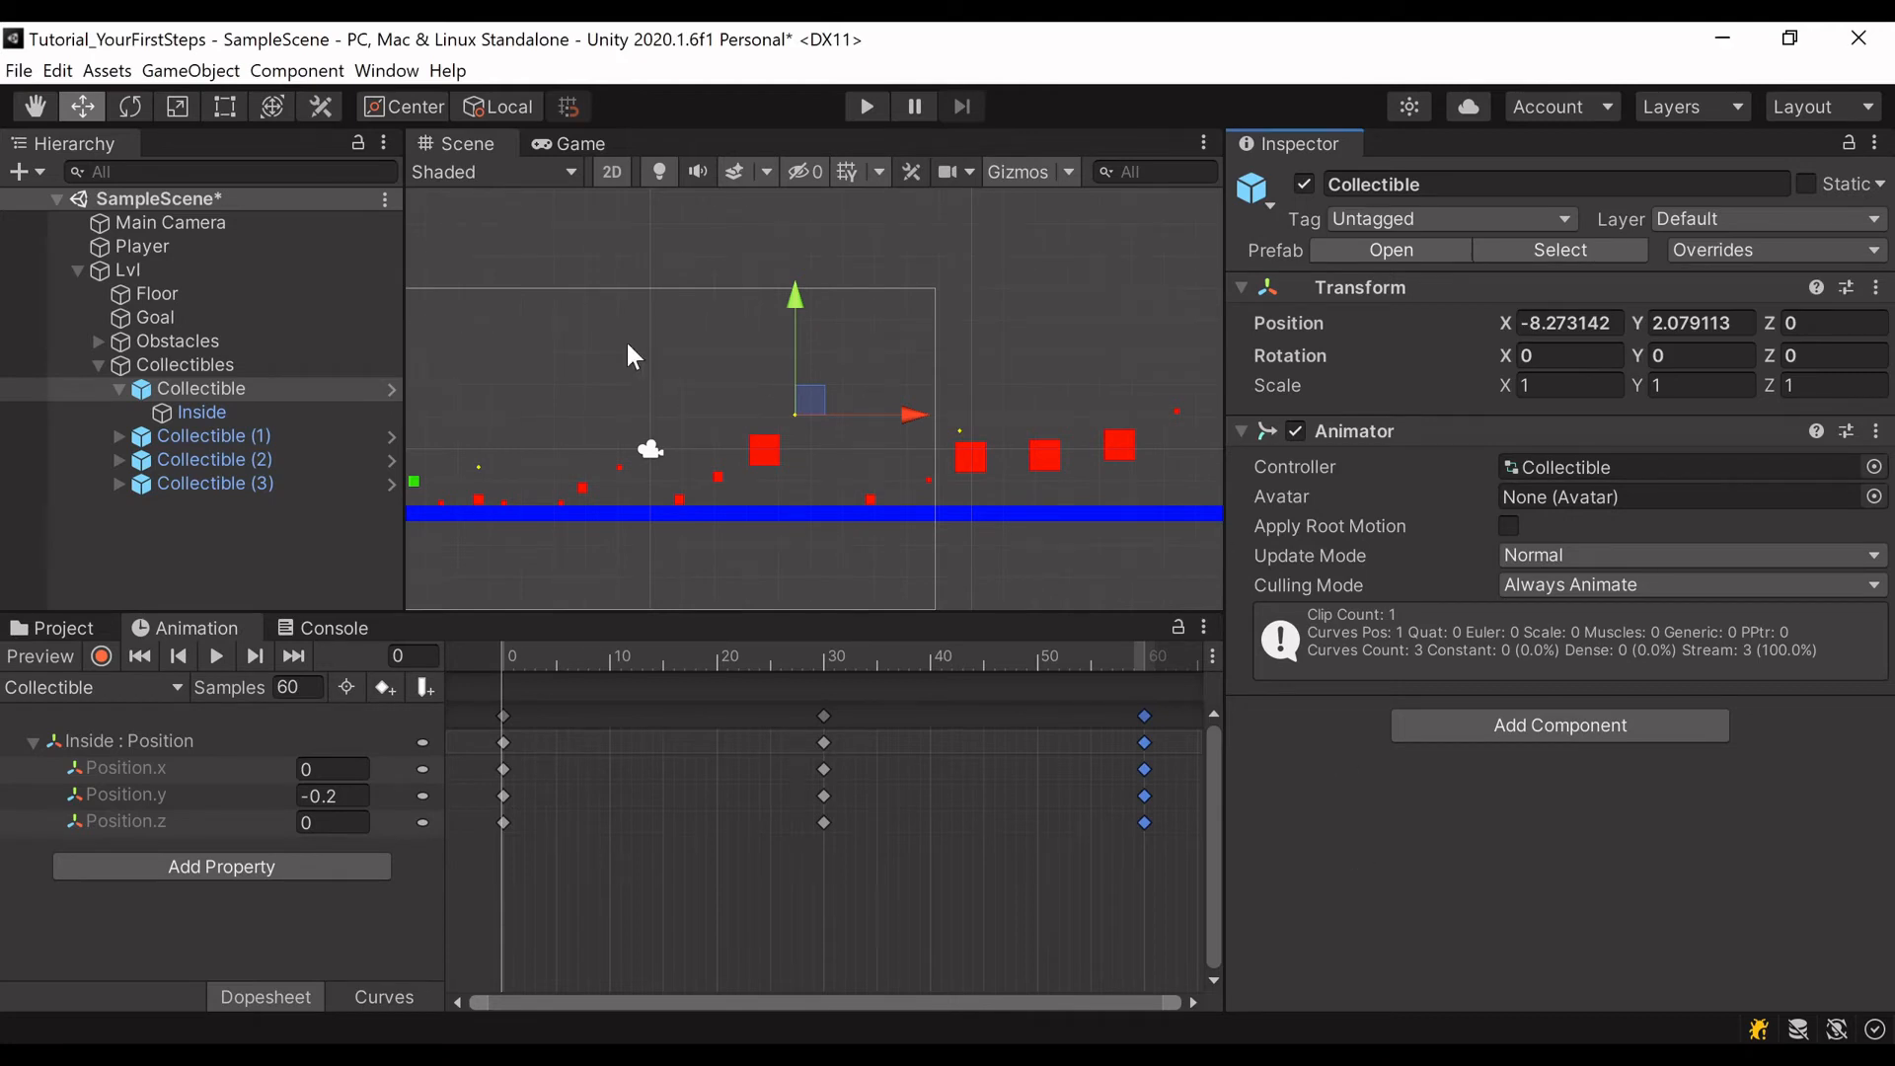
Step: Run the game and inspect the collectibles' animation along the whole level in the Scene view
left_click(865, 109)
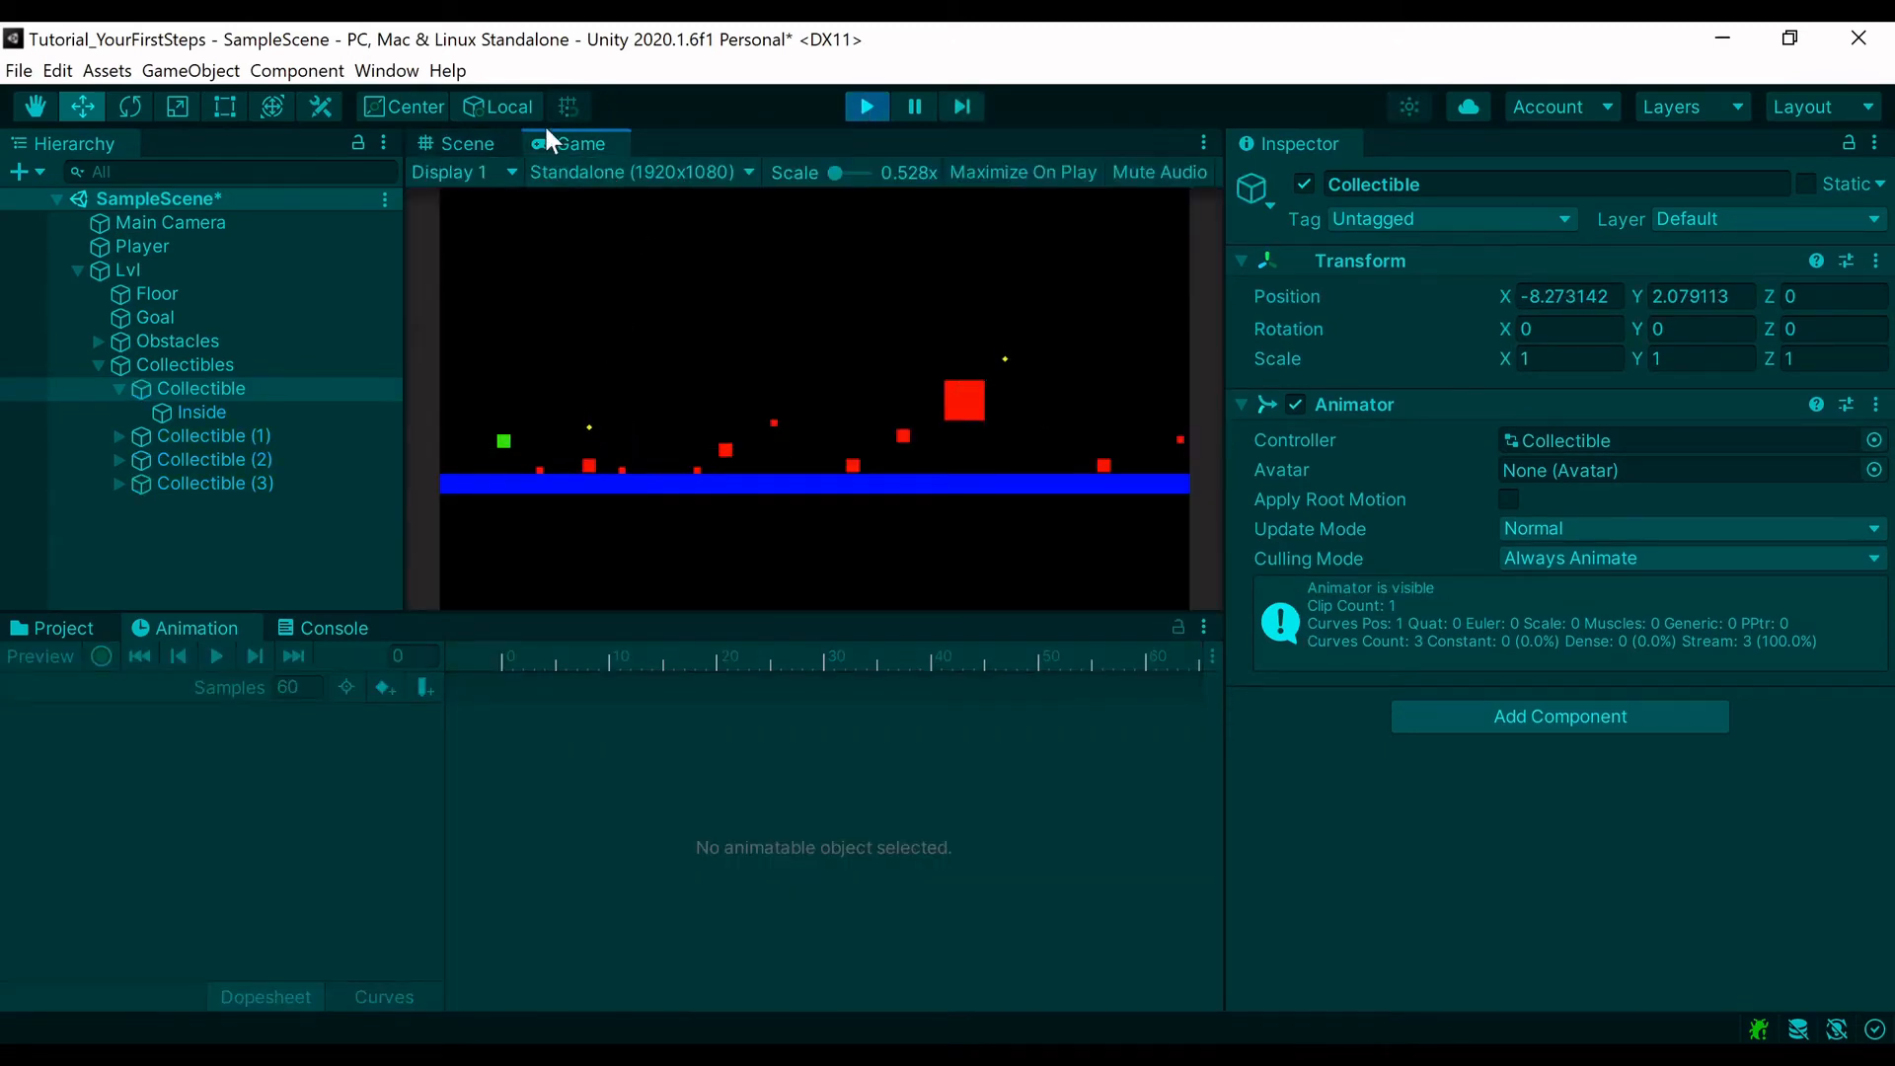
left_click(467, 143)
middle_click_drag(1058, 450, 754, 449)
scroll(893, 341, "up", 7)
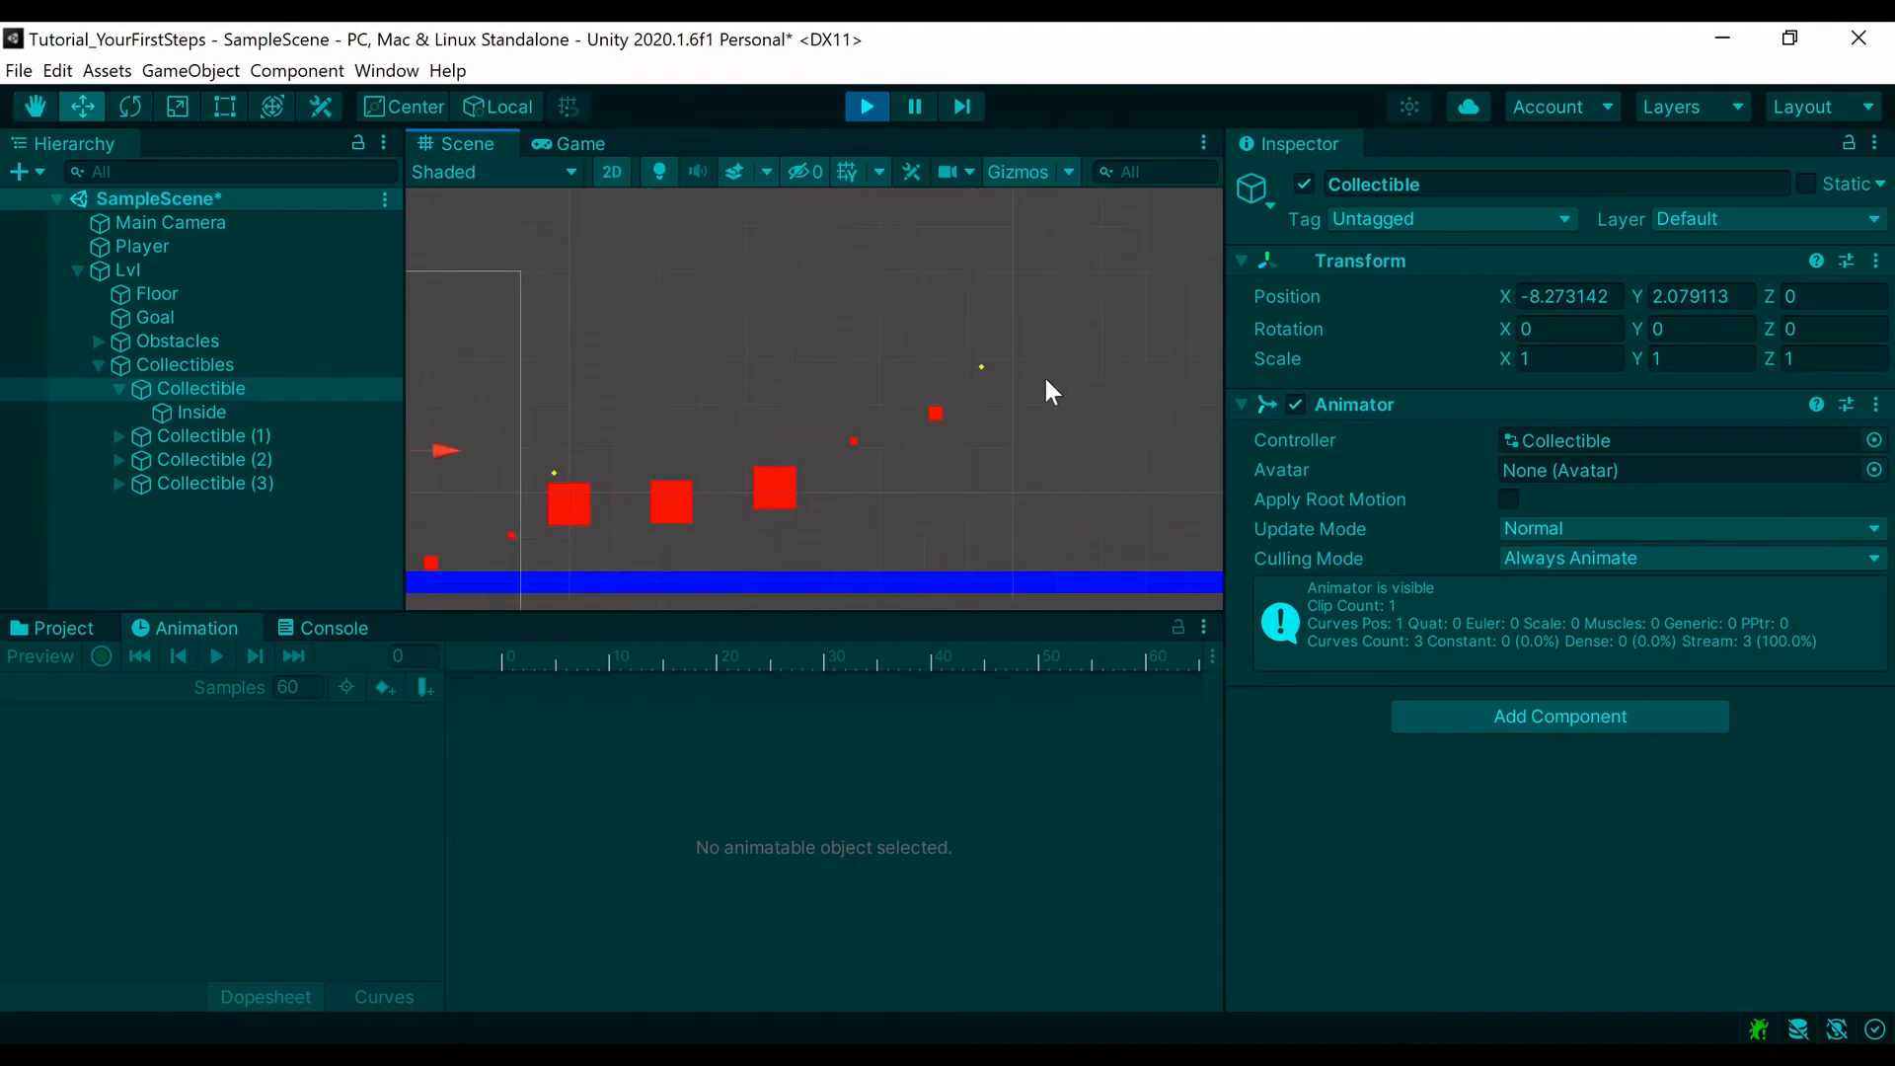
scroll(987, 376, "up", 3)
scroll(626, 428, "down", 4)
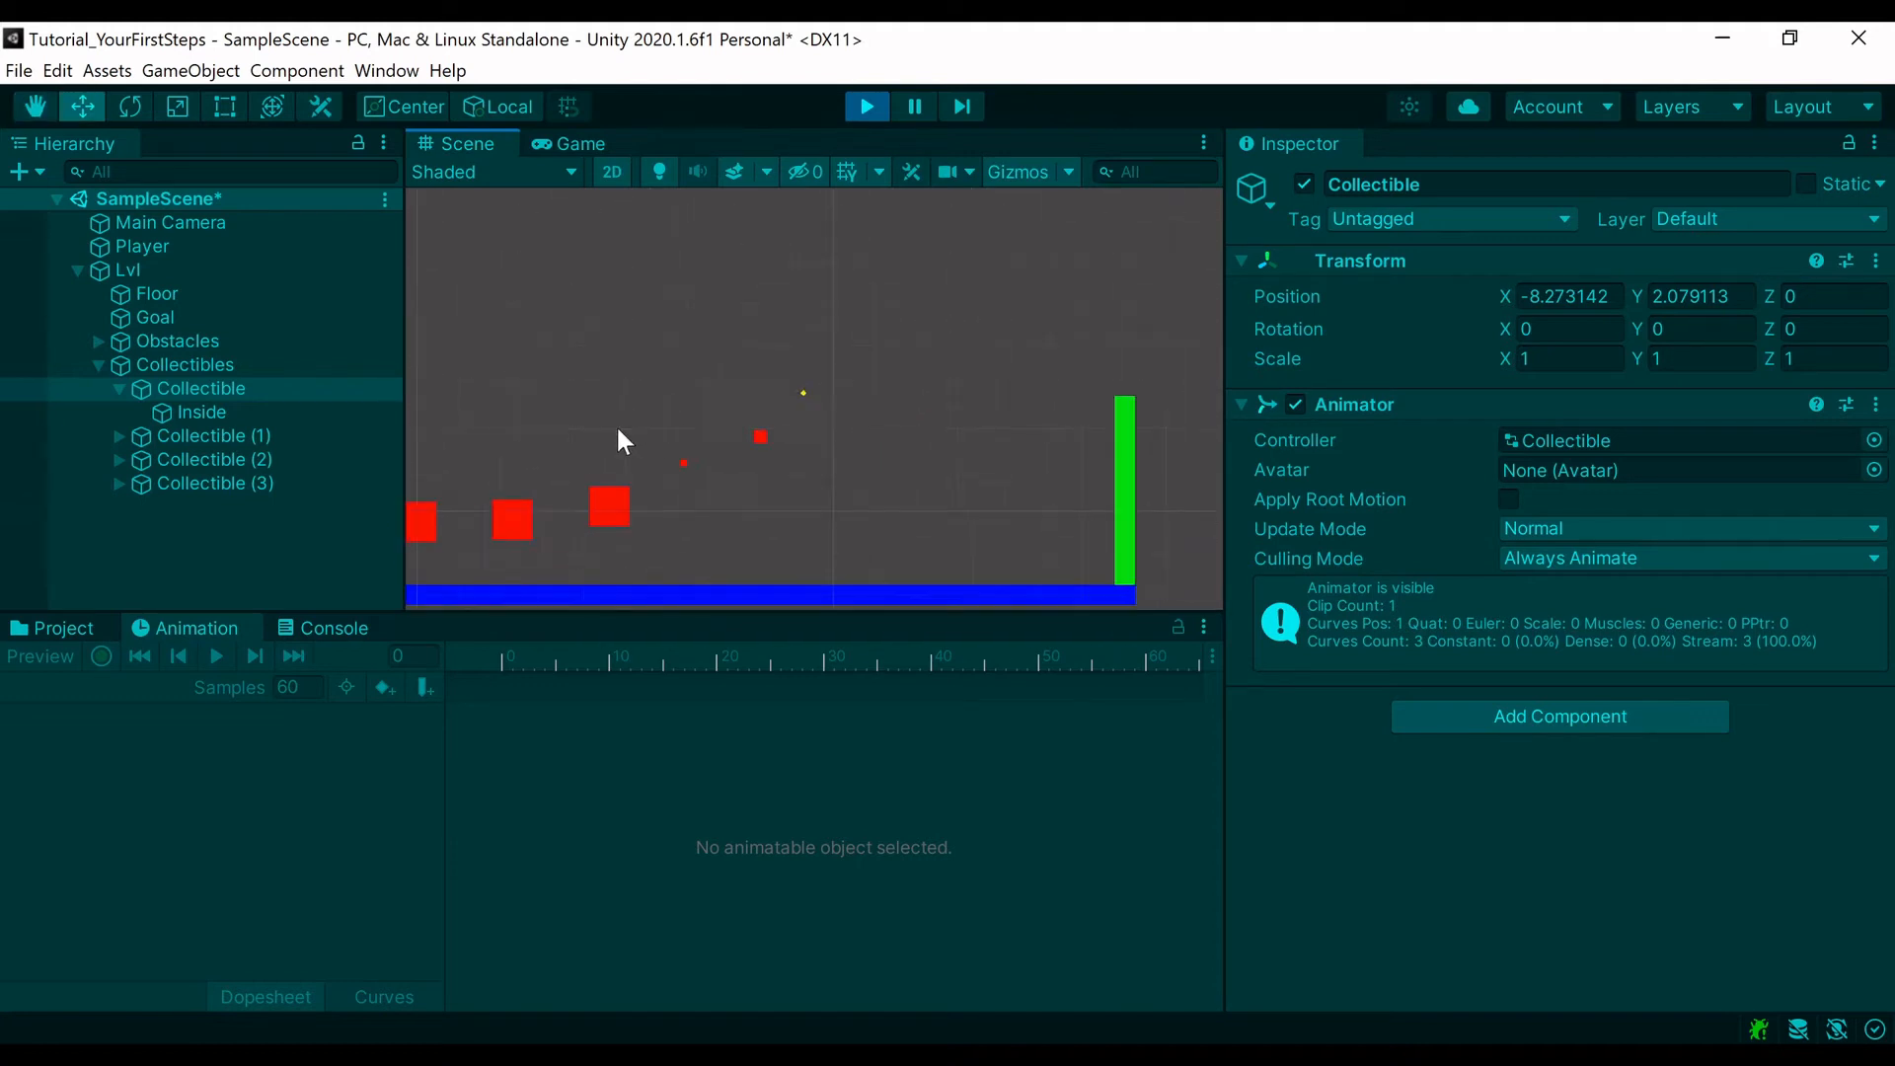
middle_click_drag(553, 425, 918, 375)
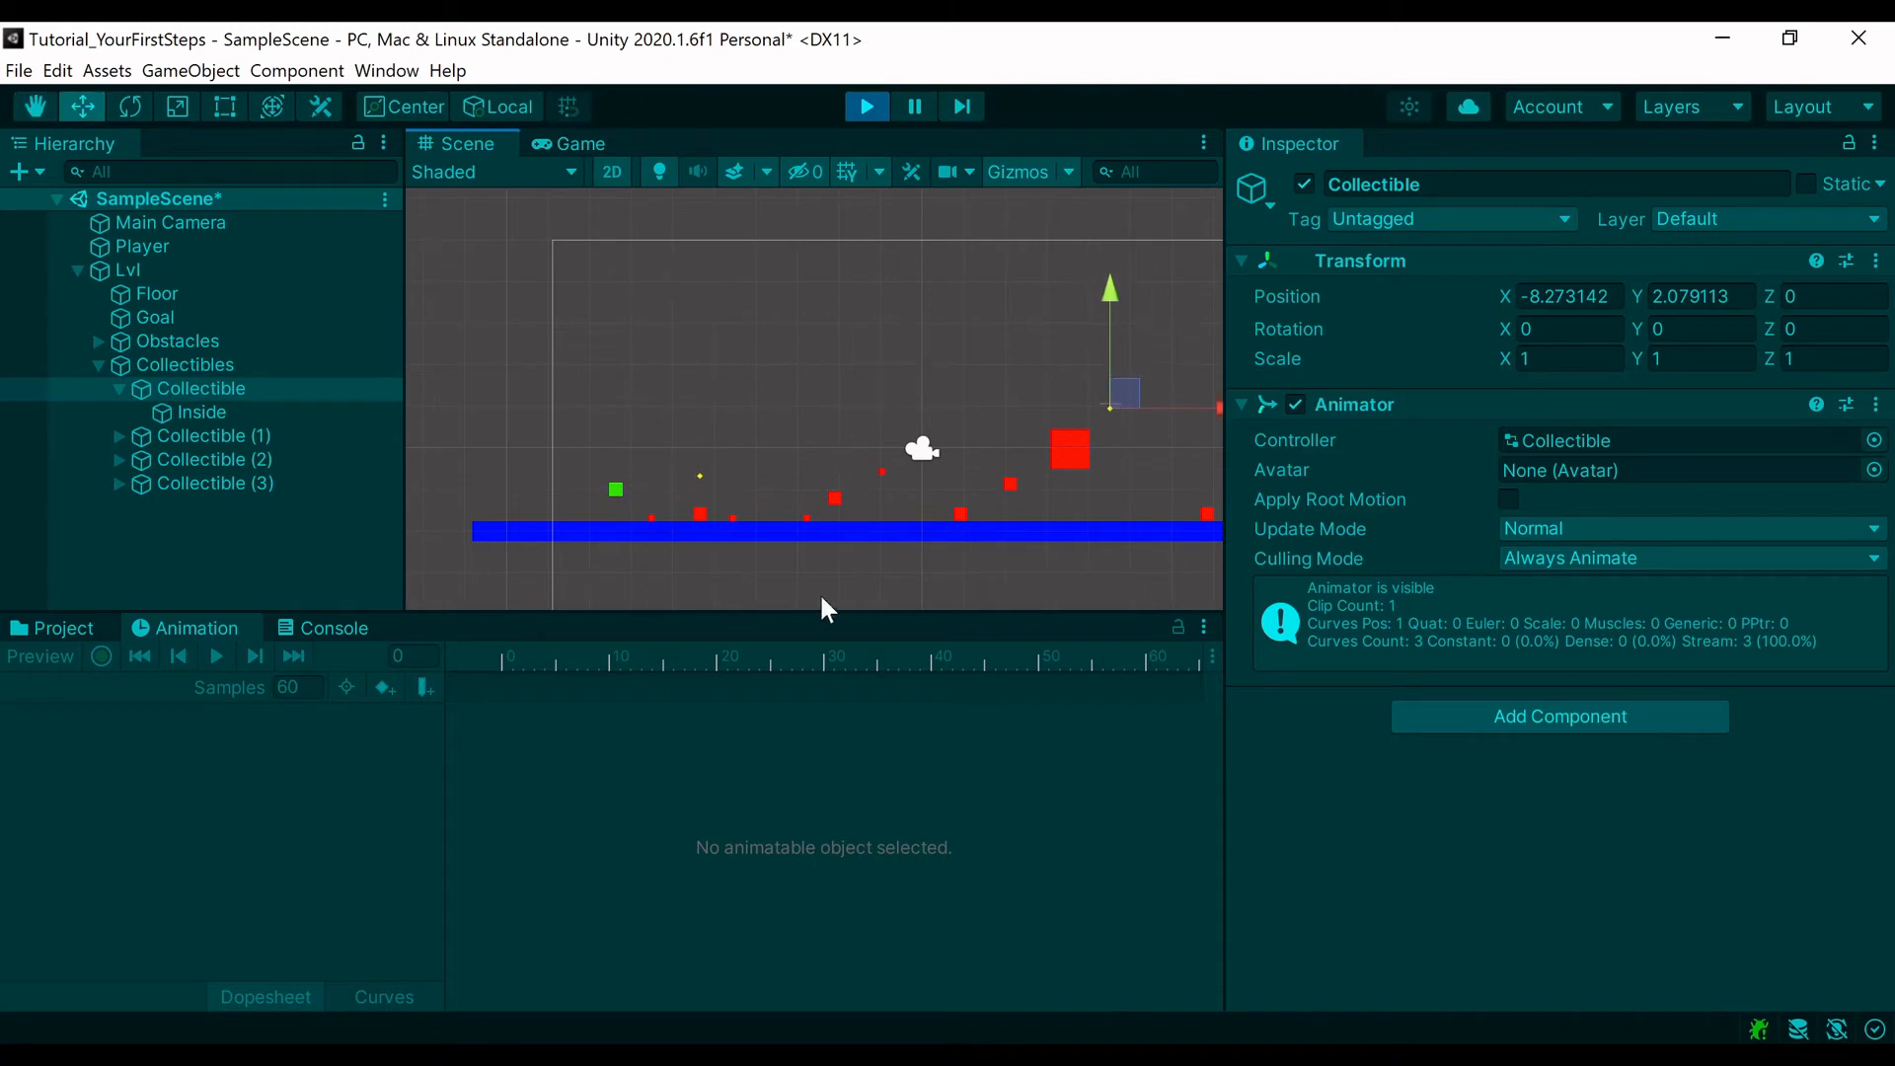
Step: Add a Rigidbody 2D component to the Player object
scroll(750, 432, "up", 1)
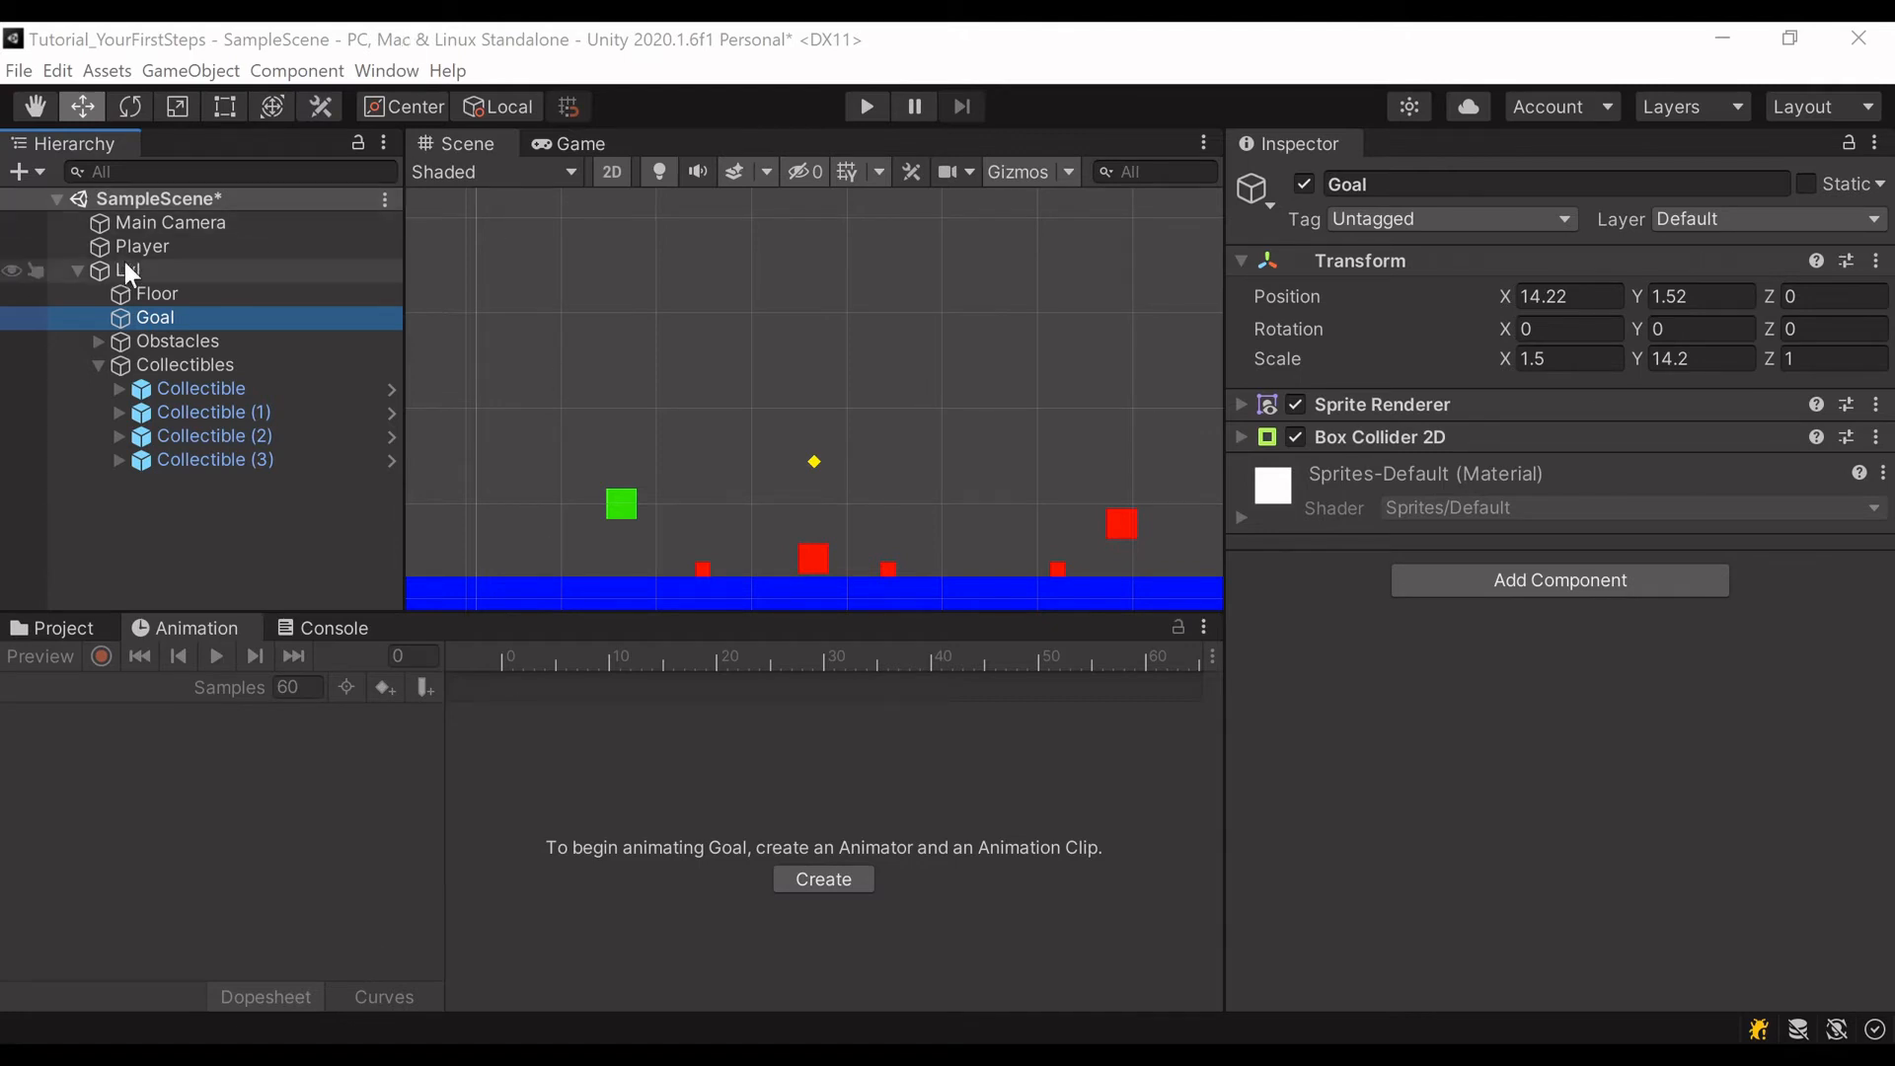
left_click(146, 246)
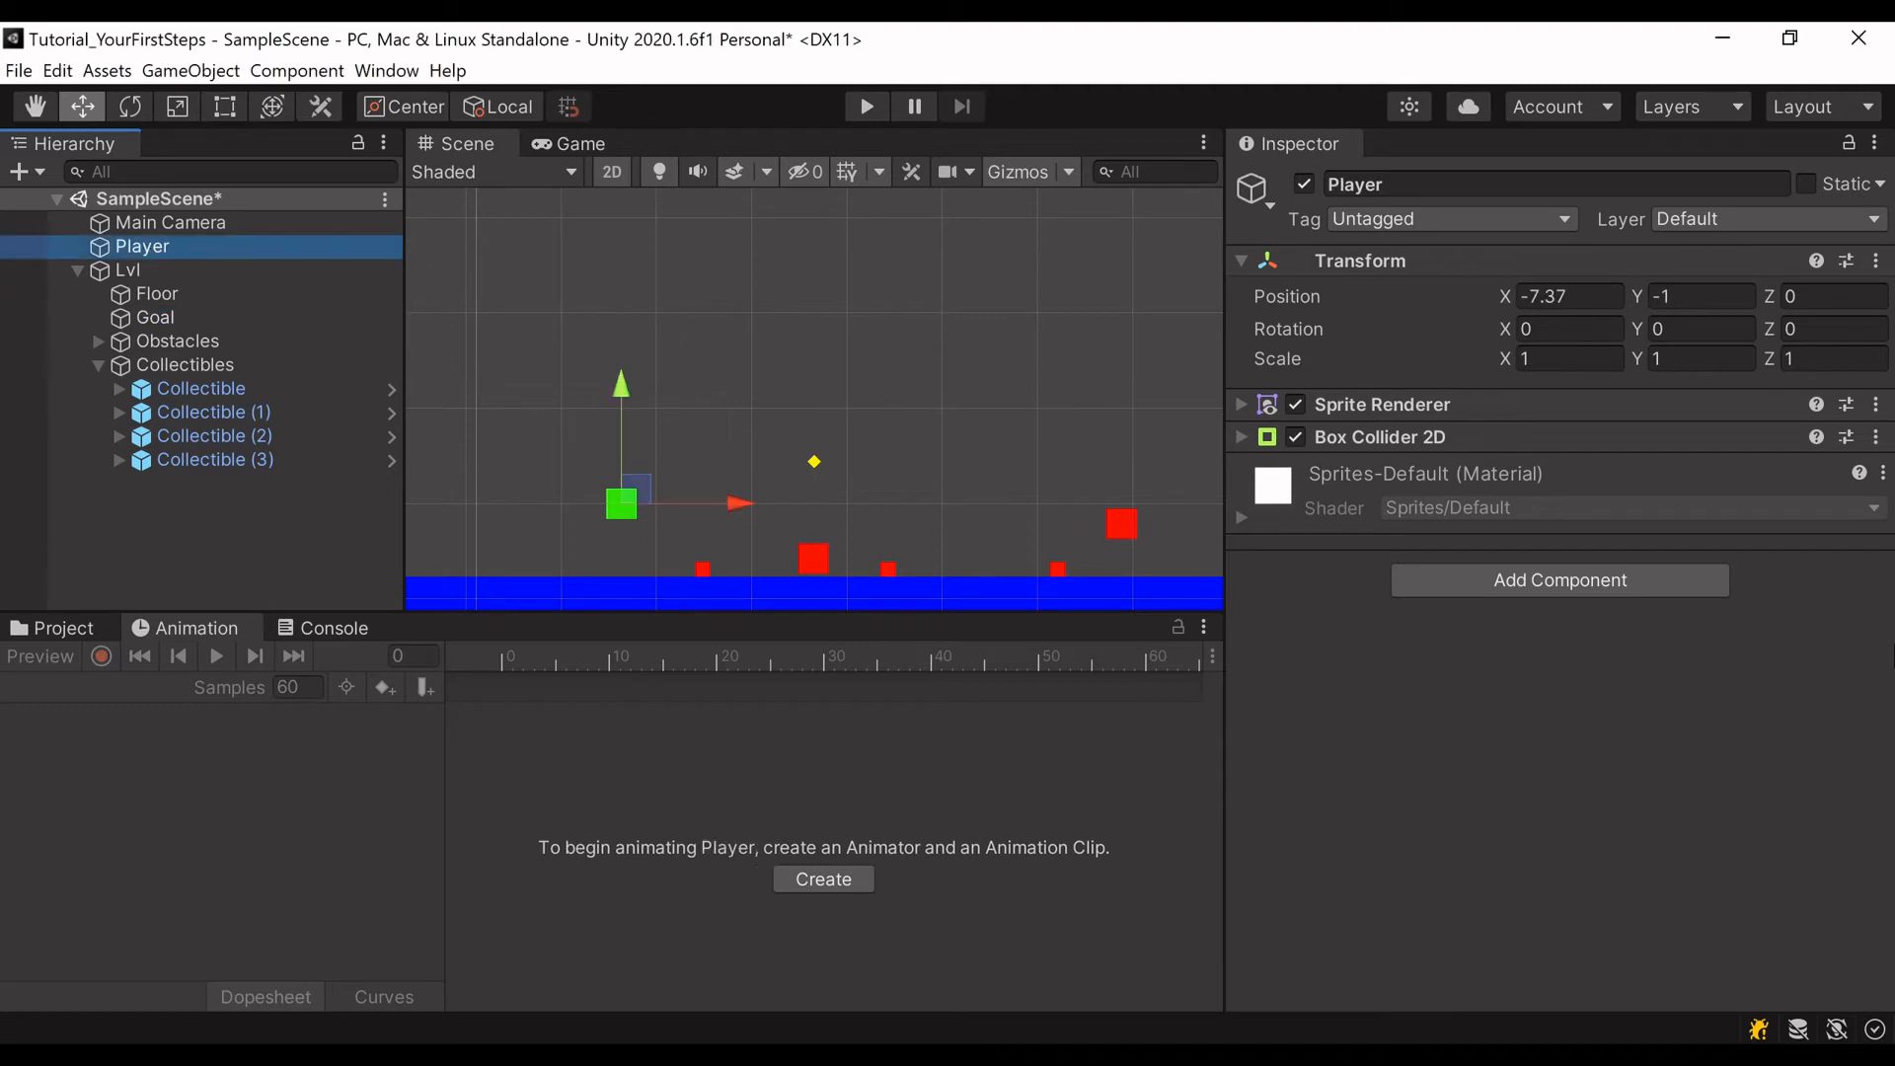
left_click(1496, 579)
left_click(1528, 694)
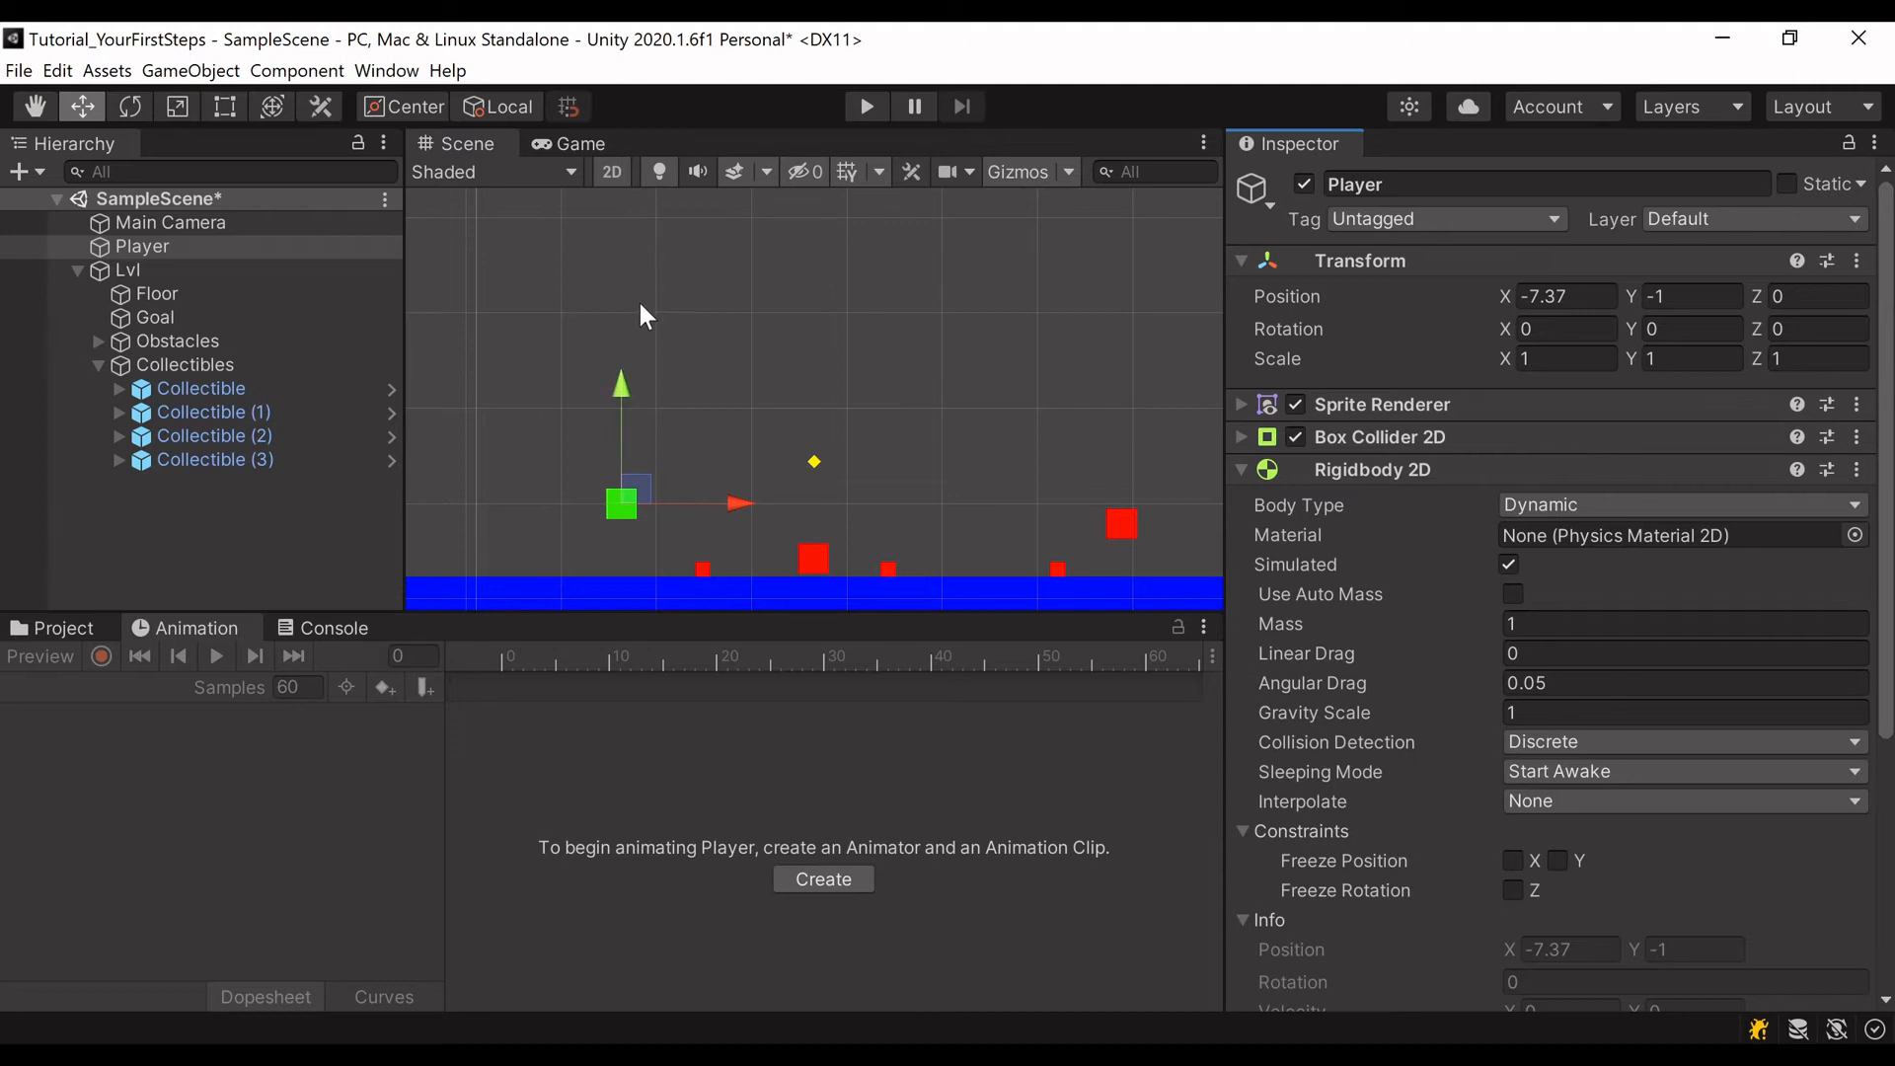
Step: Remove the Rigidbody 2D component from Player, and run the game briefly to watch the player without it
right_click(1328, 469)
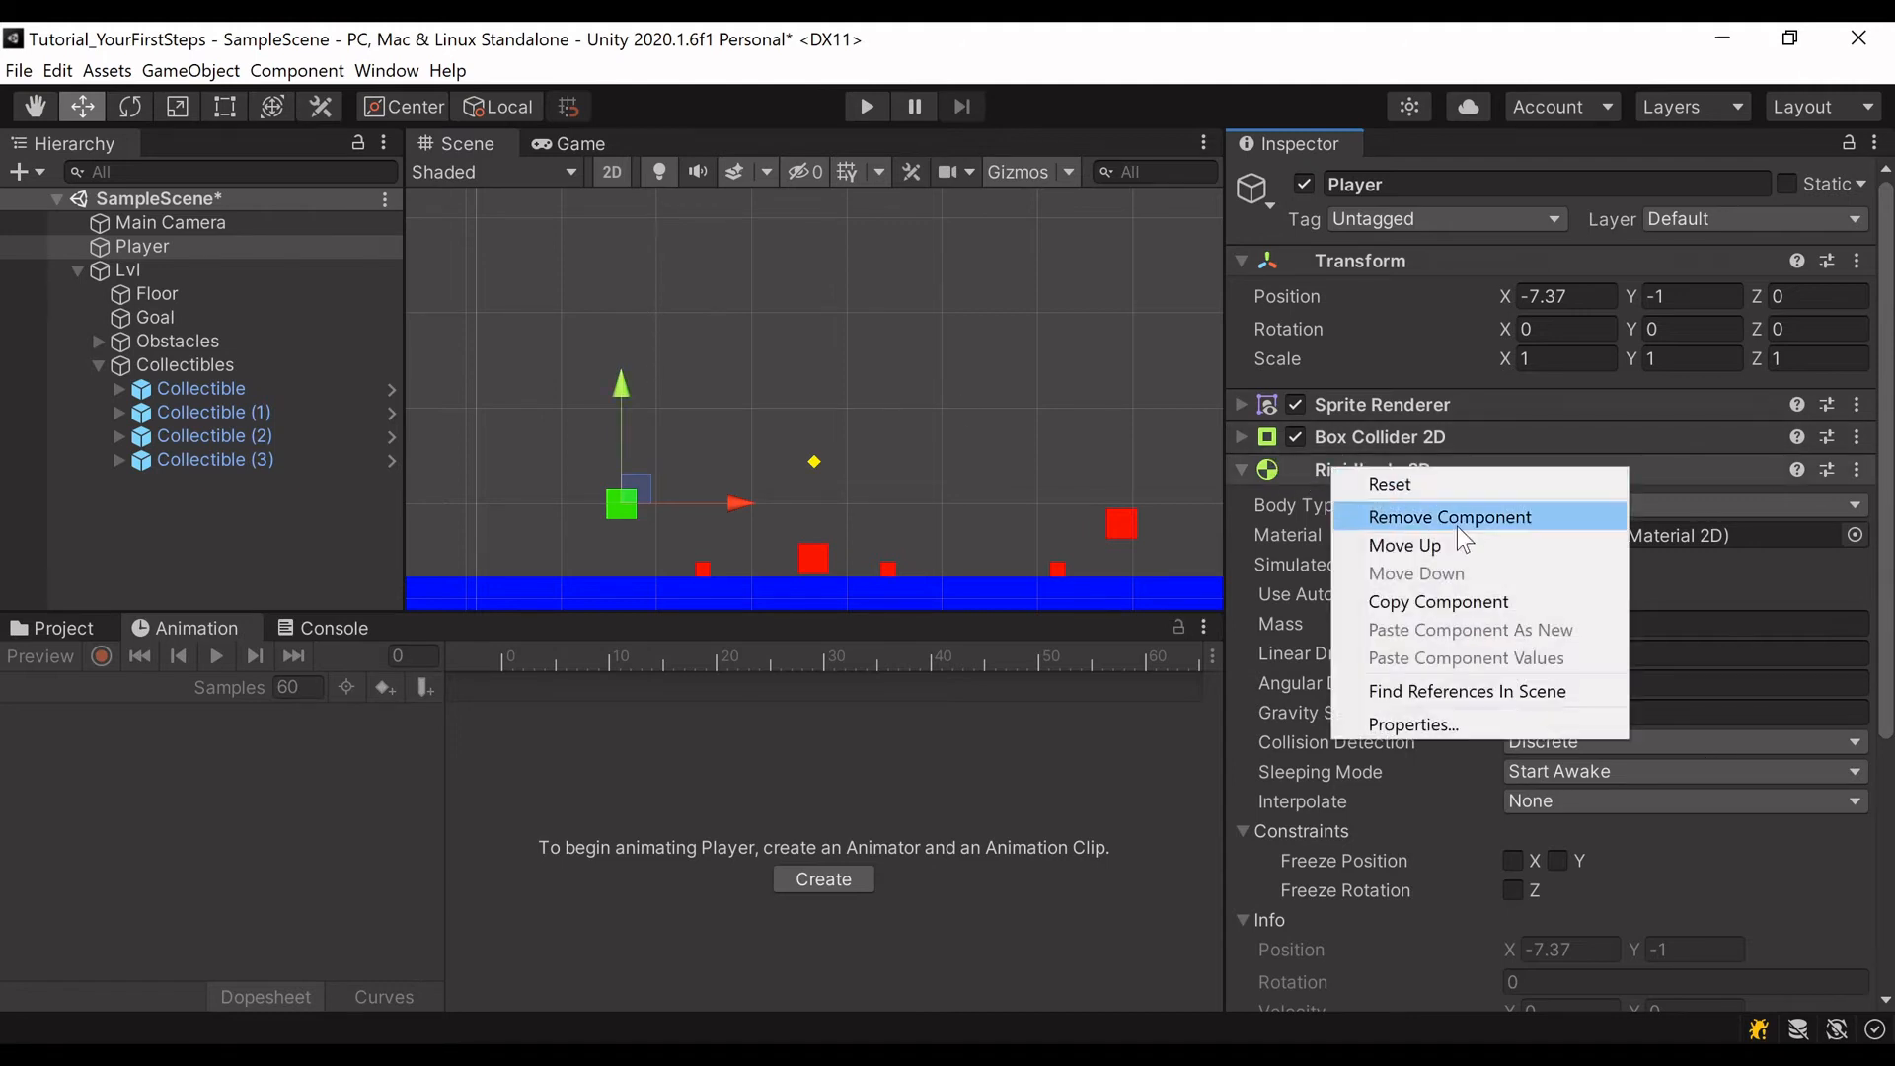
left_click(1460, 517)
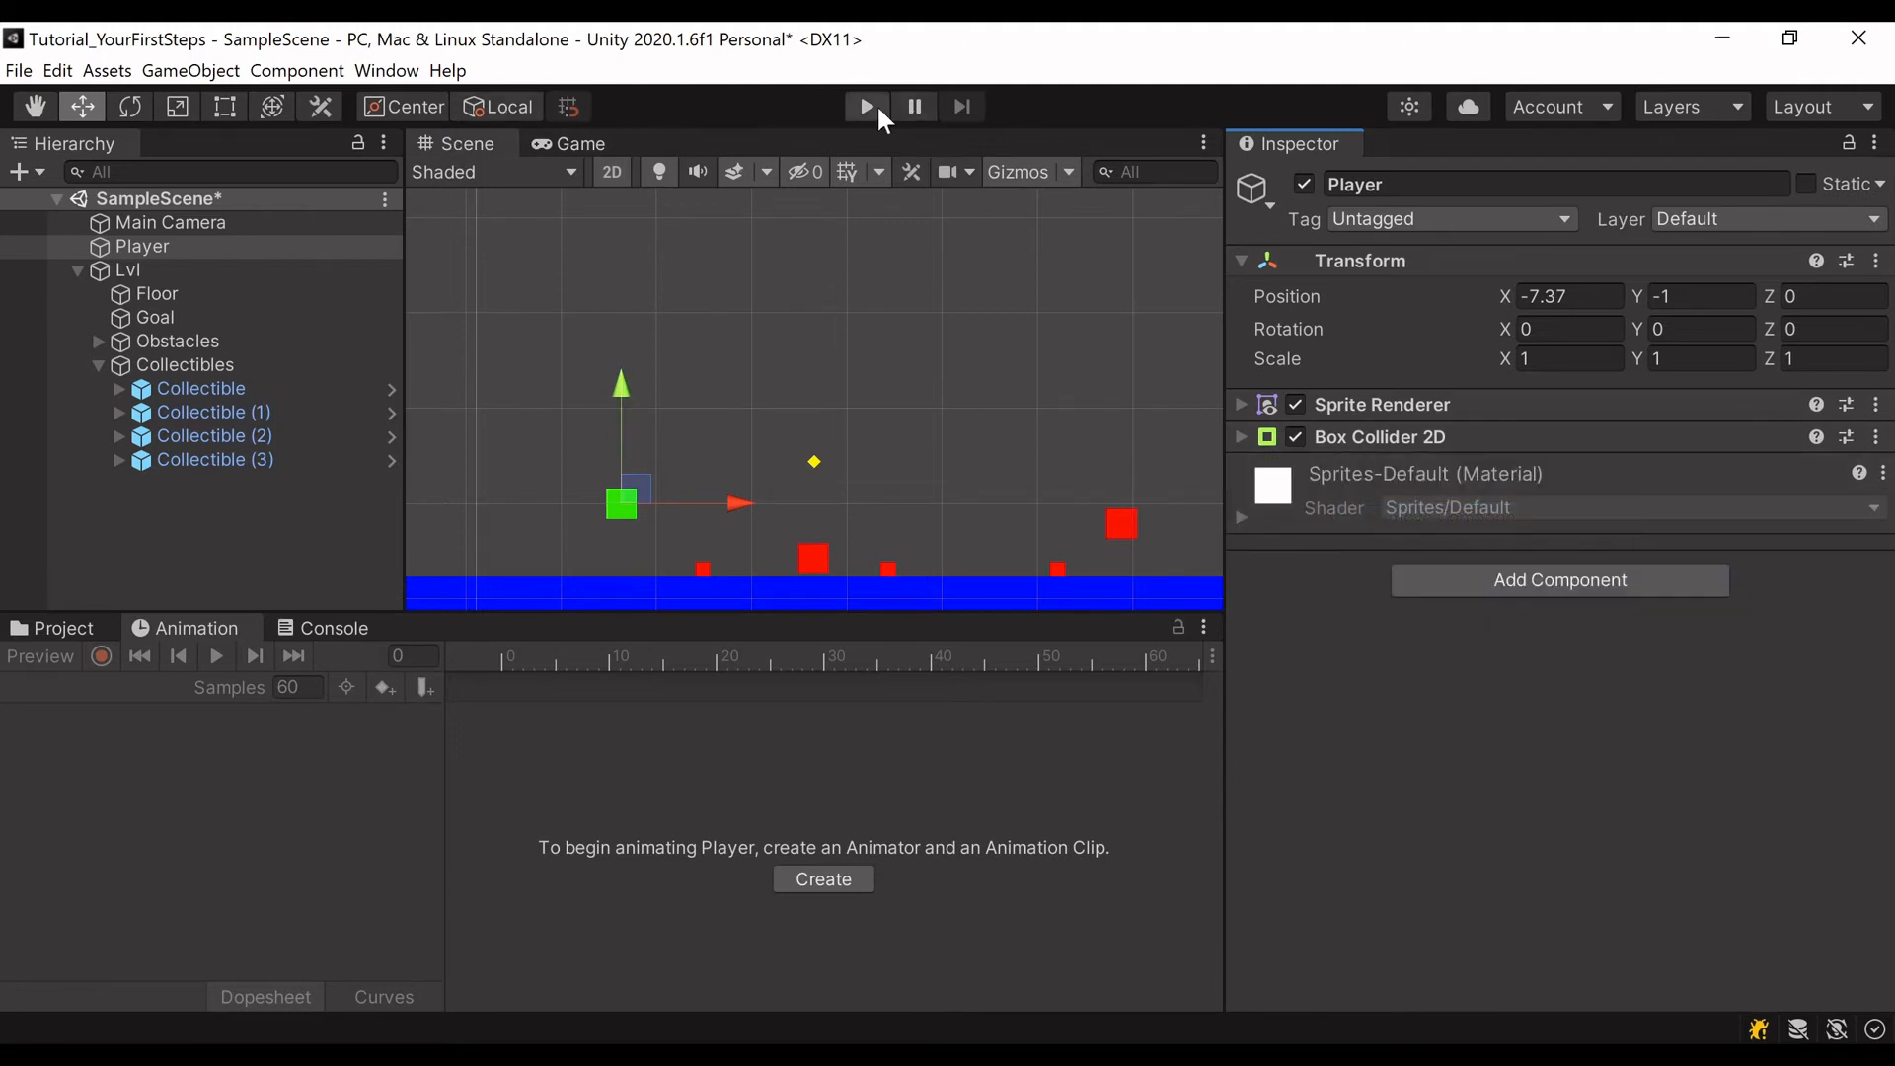
left_click(869, 106)
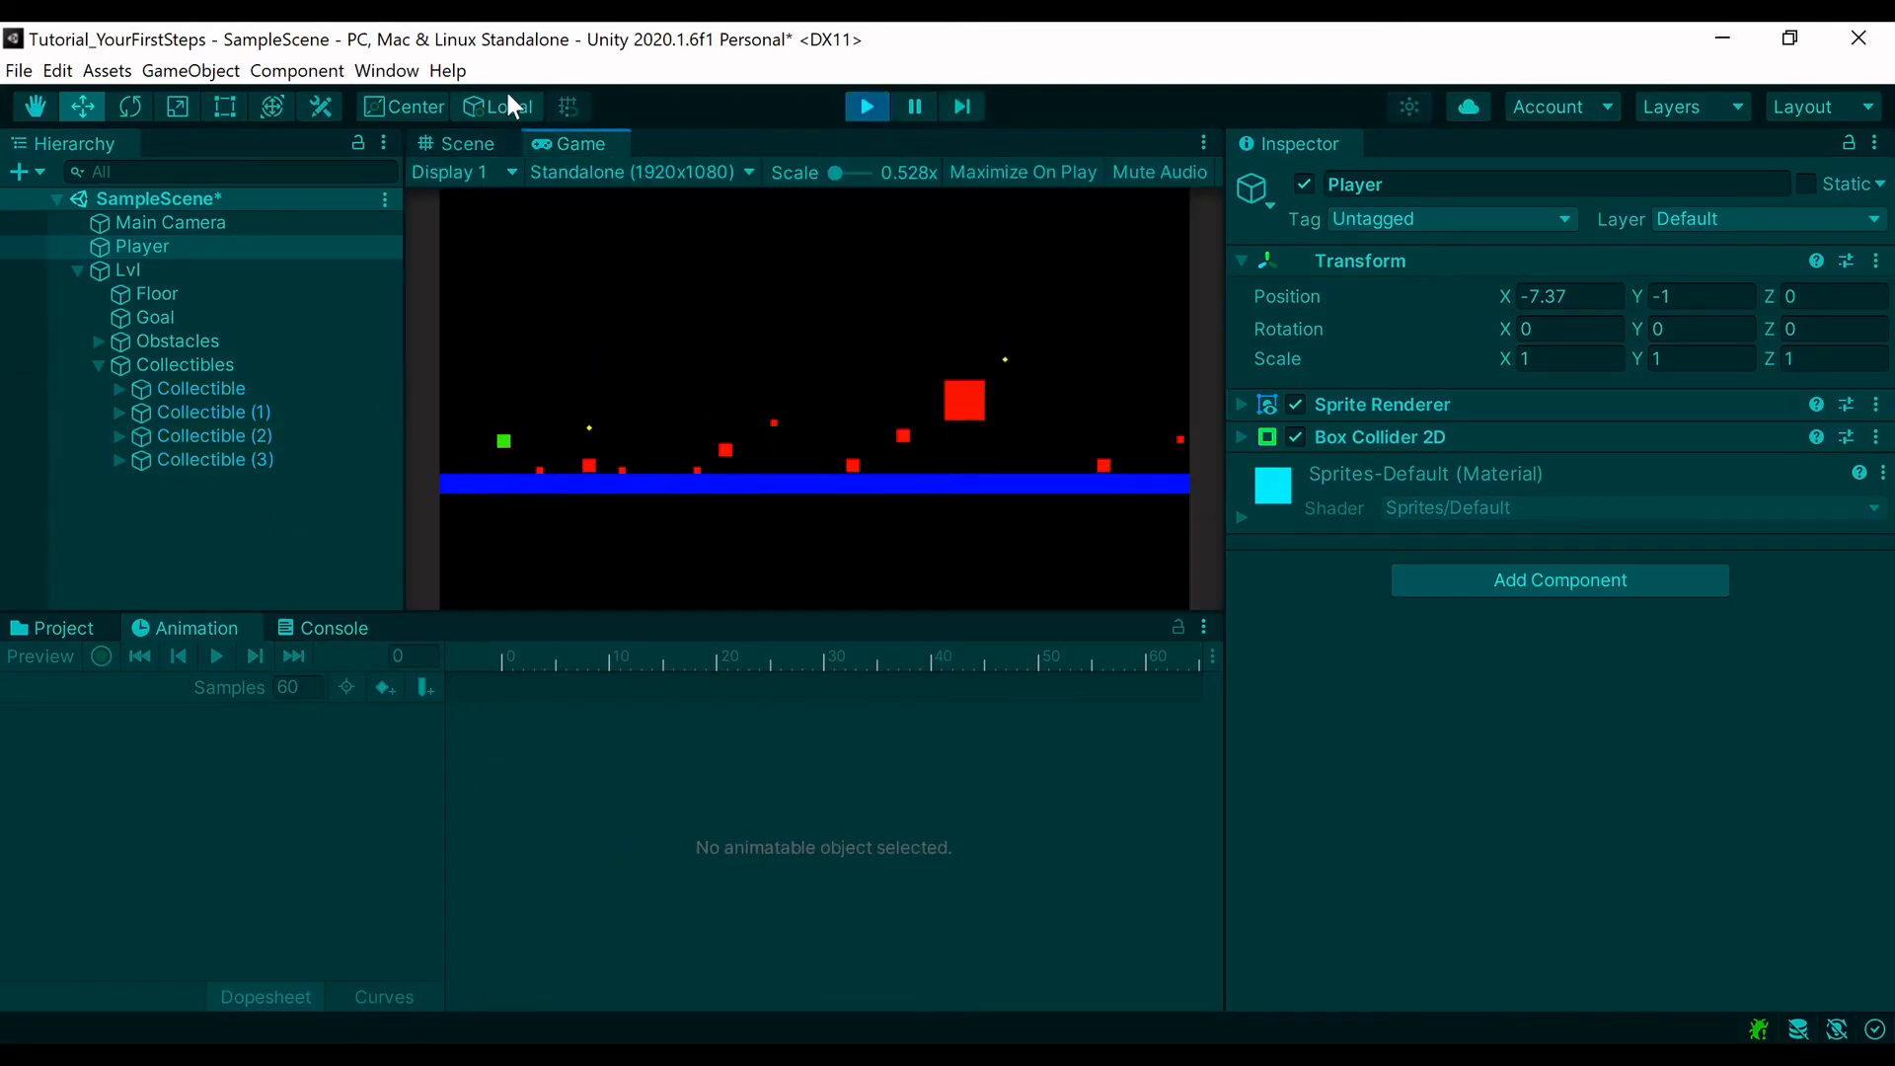
left_click(470, 144)
left_click(866, 104)
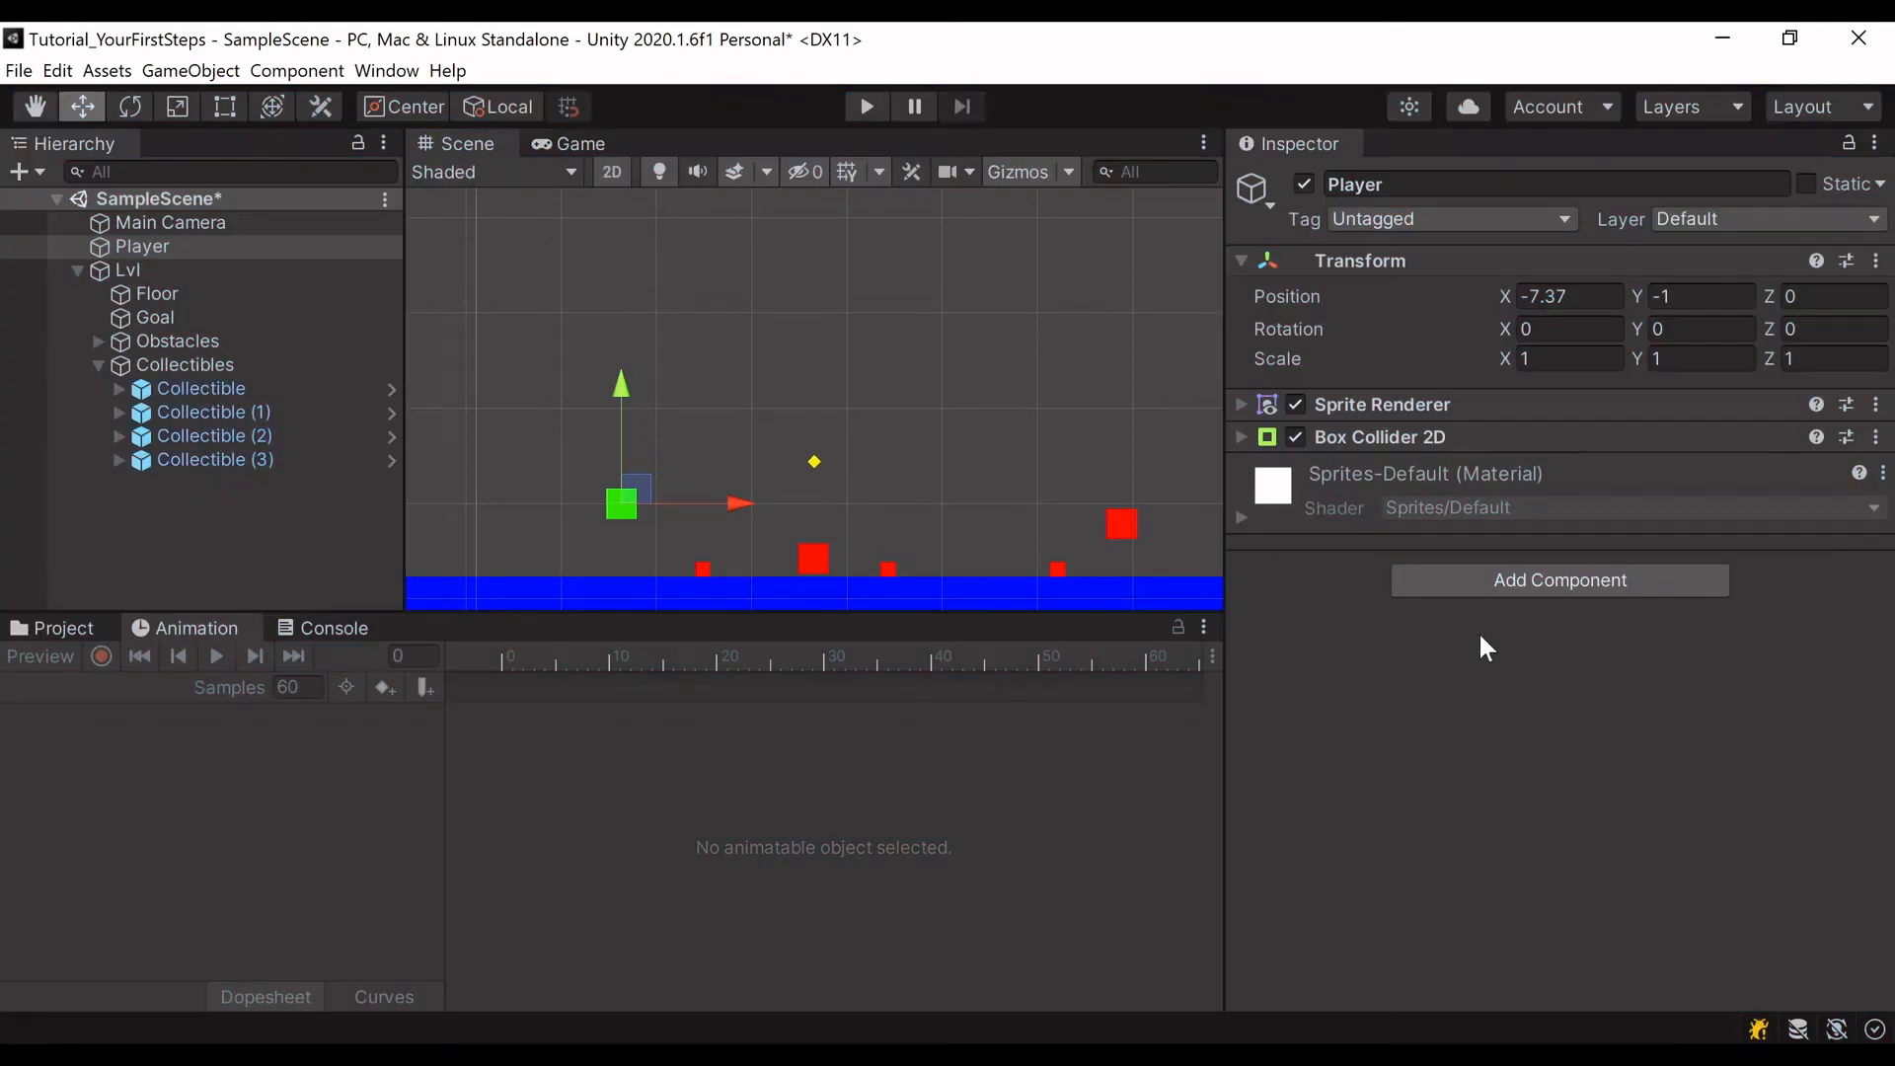
Step: Add a Rigidbody 2D component back to Player, and run the game, lifting the player in the Scene view to test gravity
left_click(1475, 582)
left_click(1467, 691)
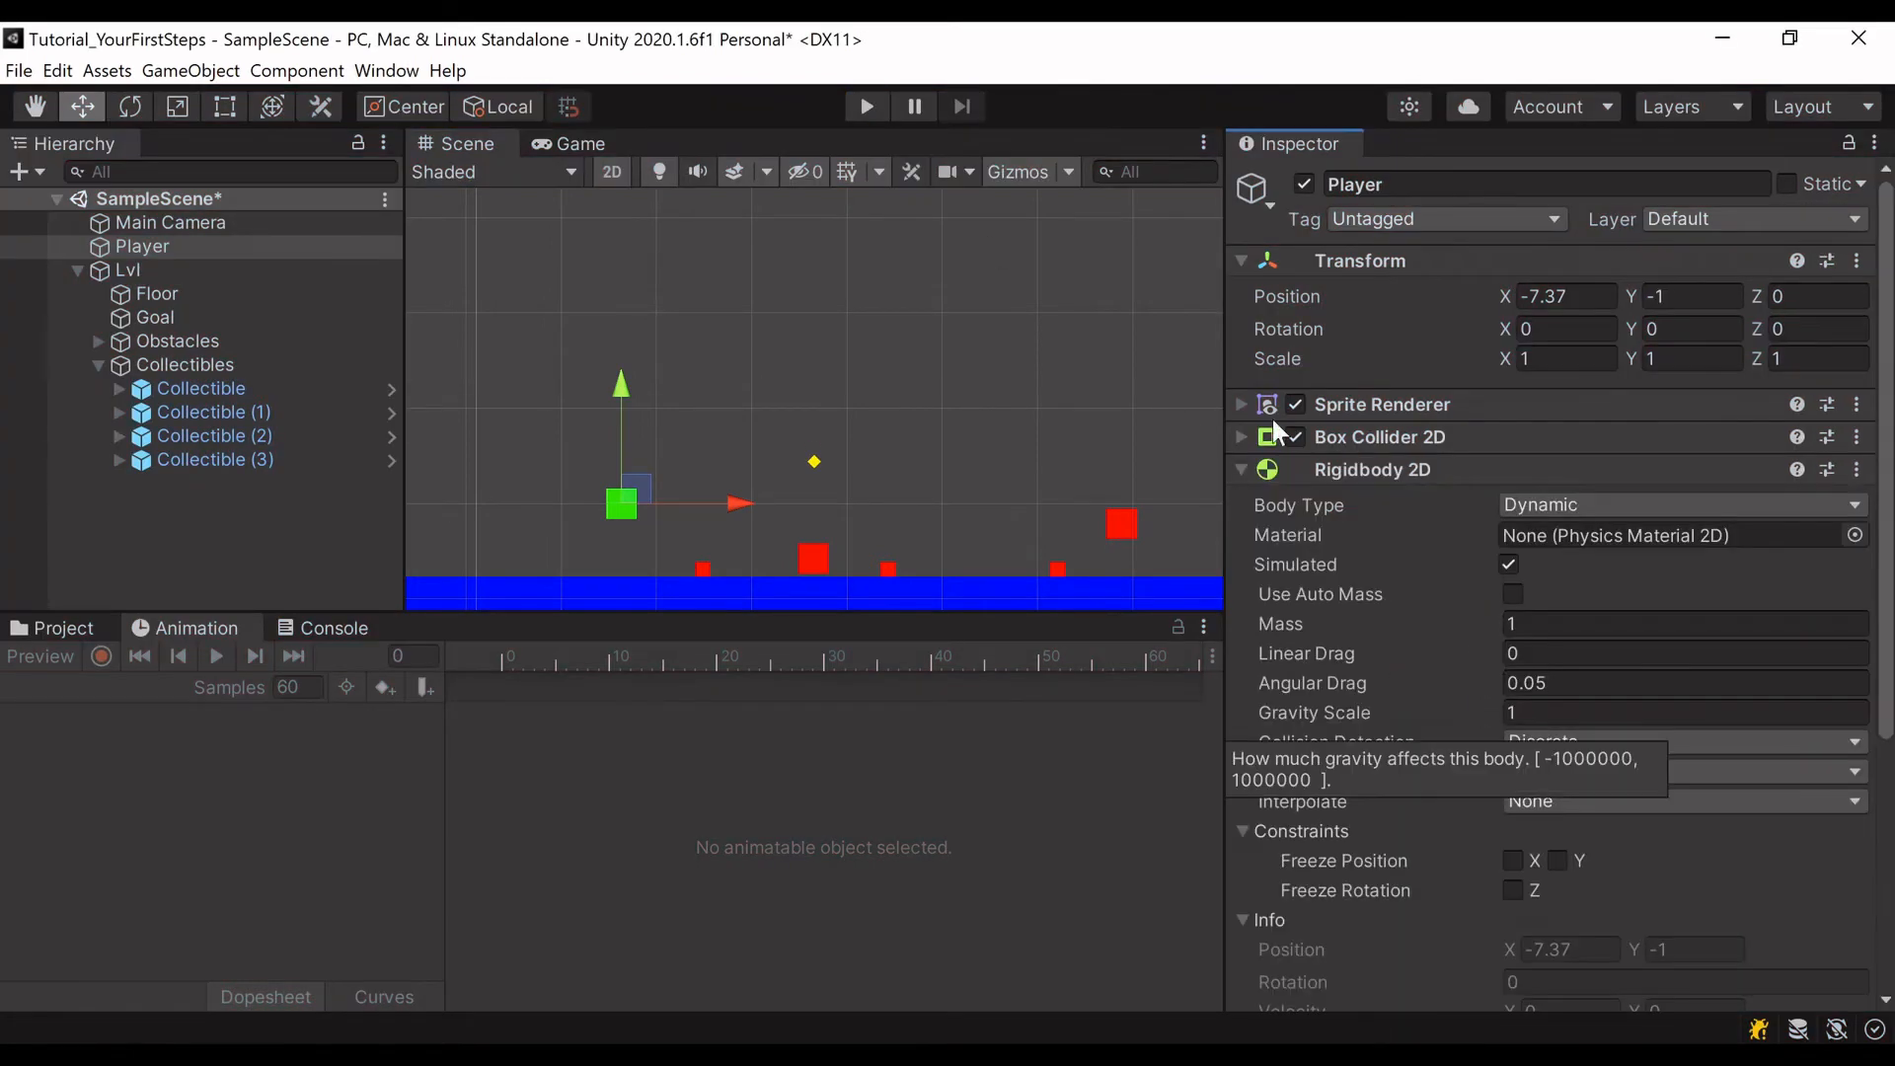
left_click(863, 106)
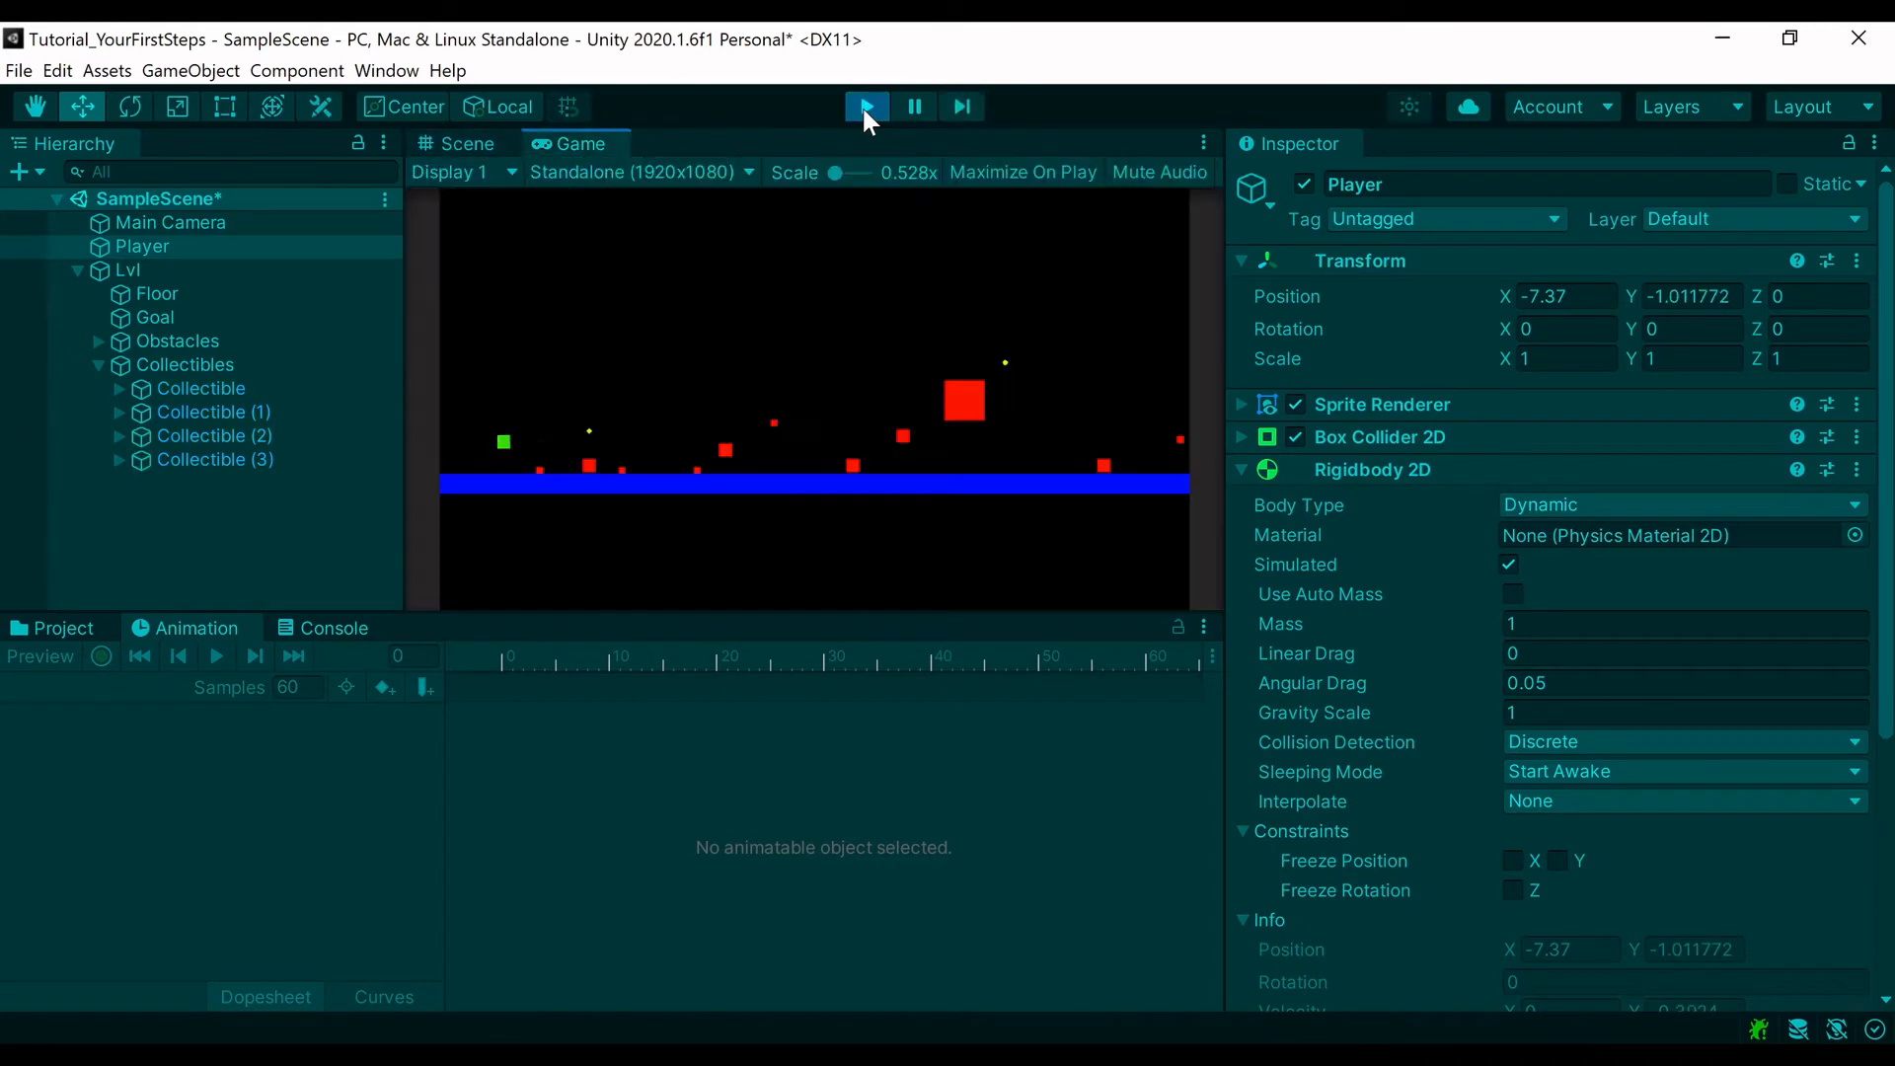
left_click(460, 144)
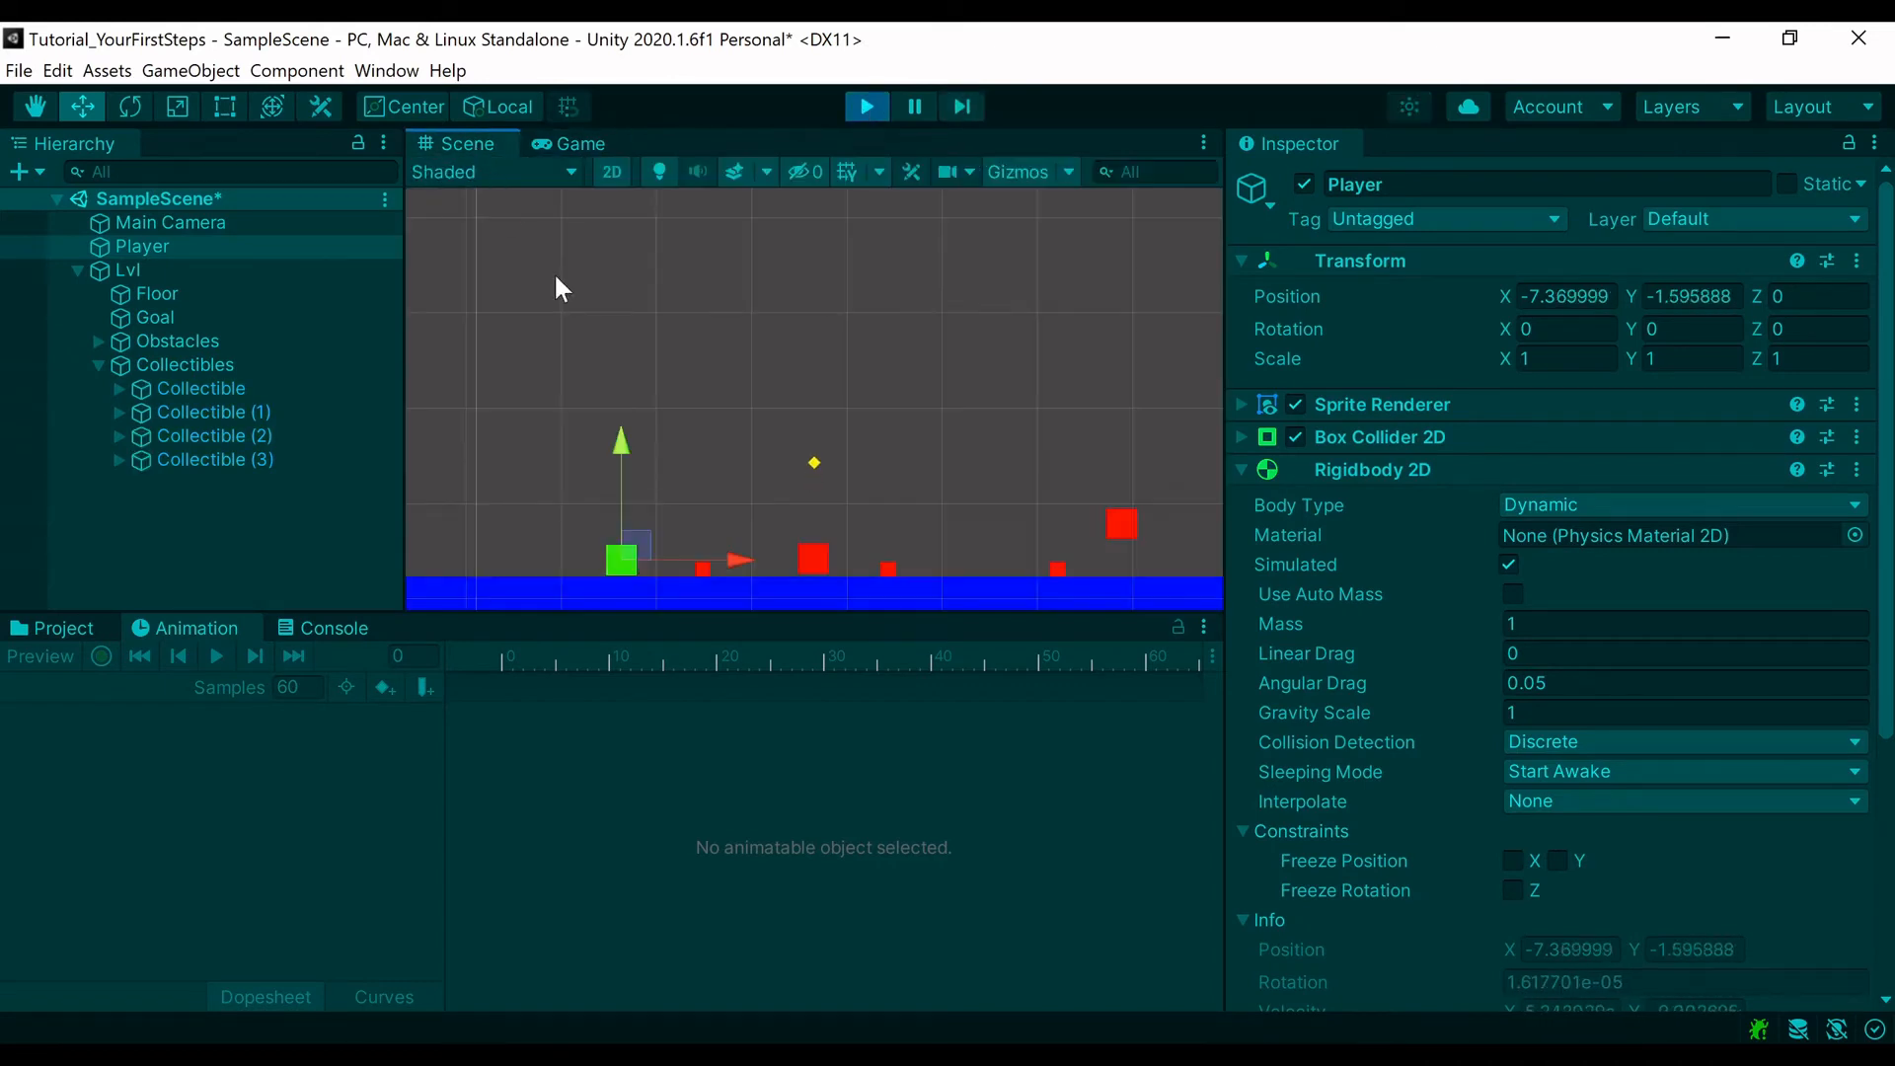
left_click_drag(619, 439, 612, 282)
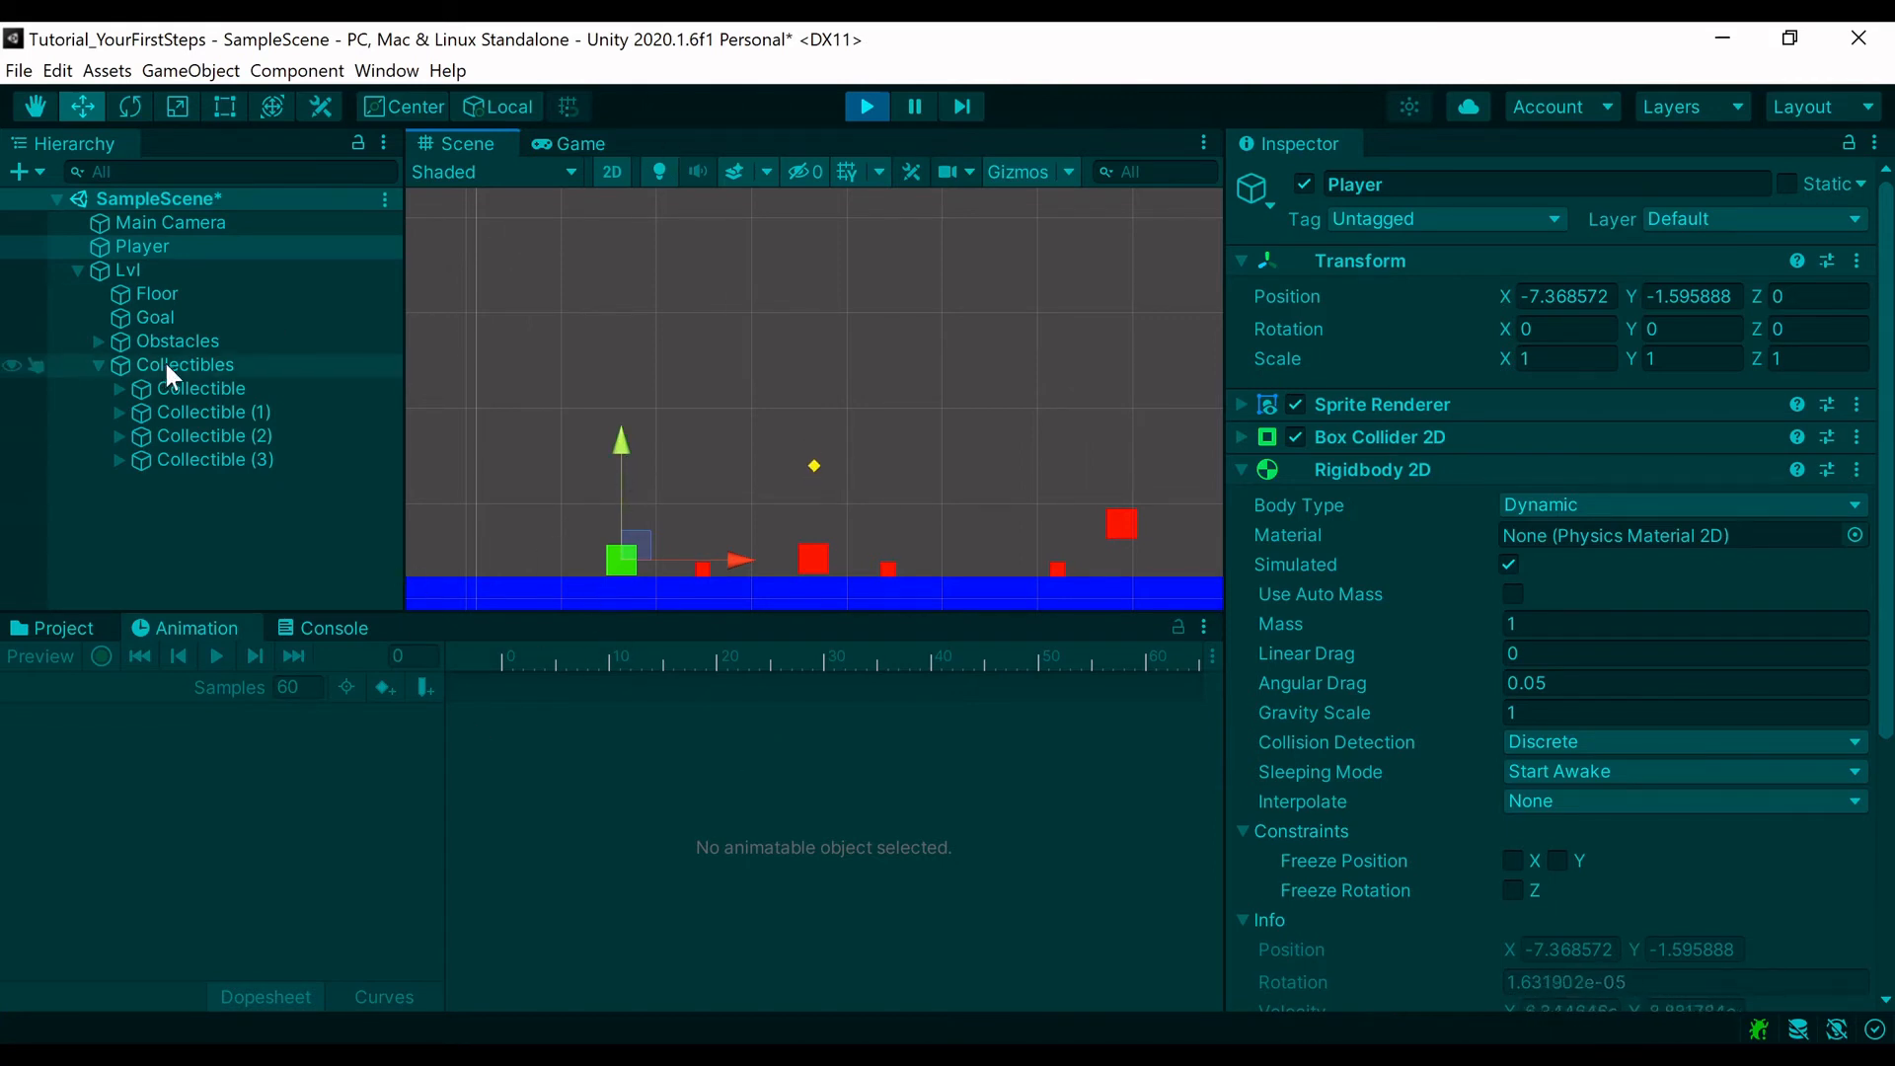
Step: Disable the Floor's Box Collider 2D while the game runs, and select Player to watch its falling position
left_click(182, 294)
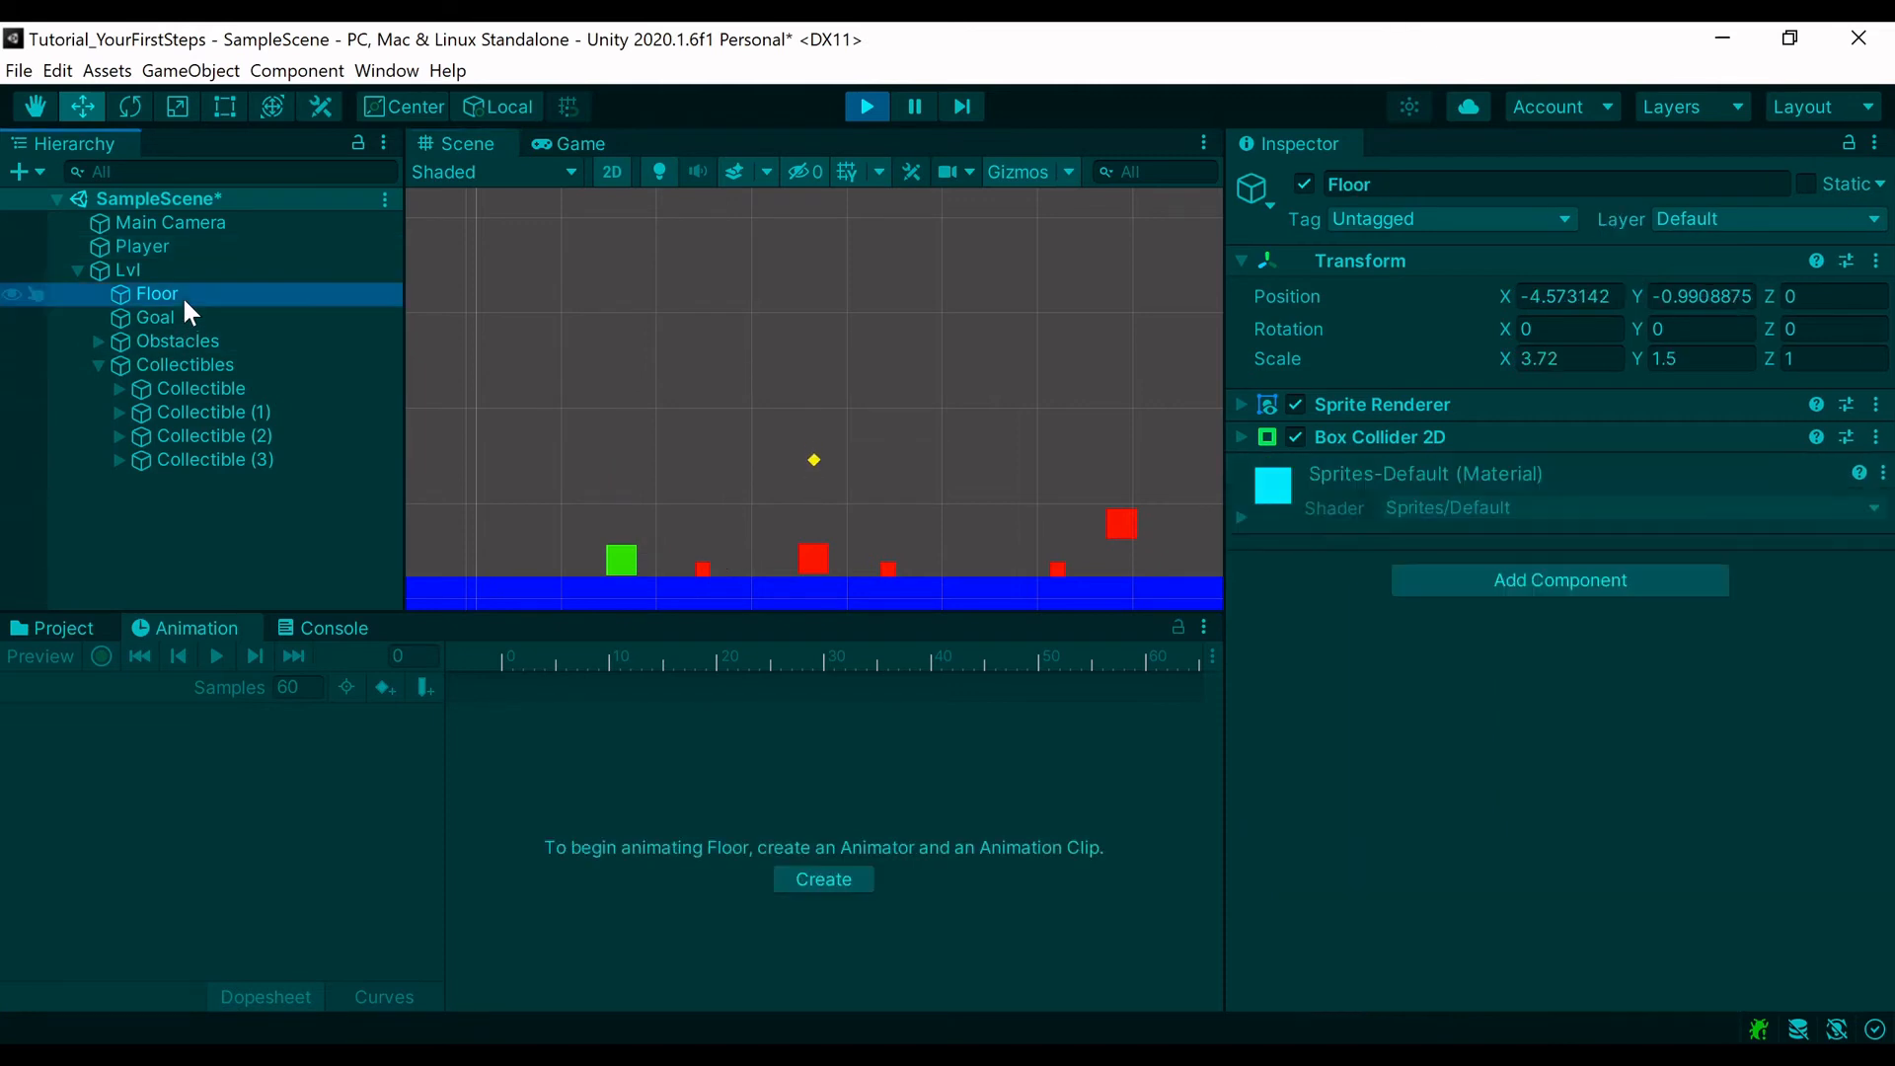
left_click(1297, 436)
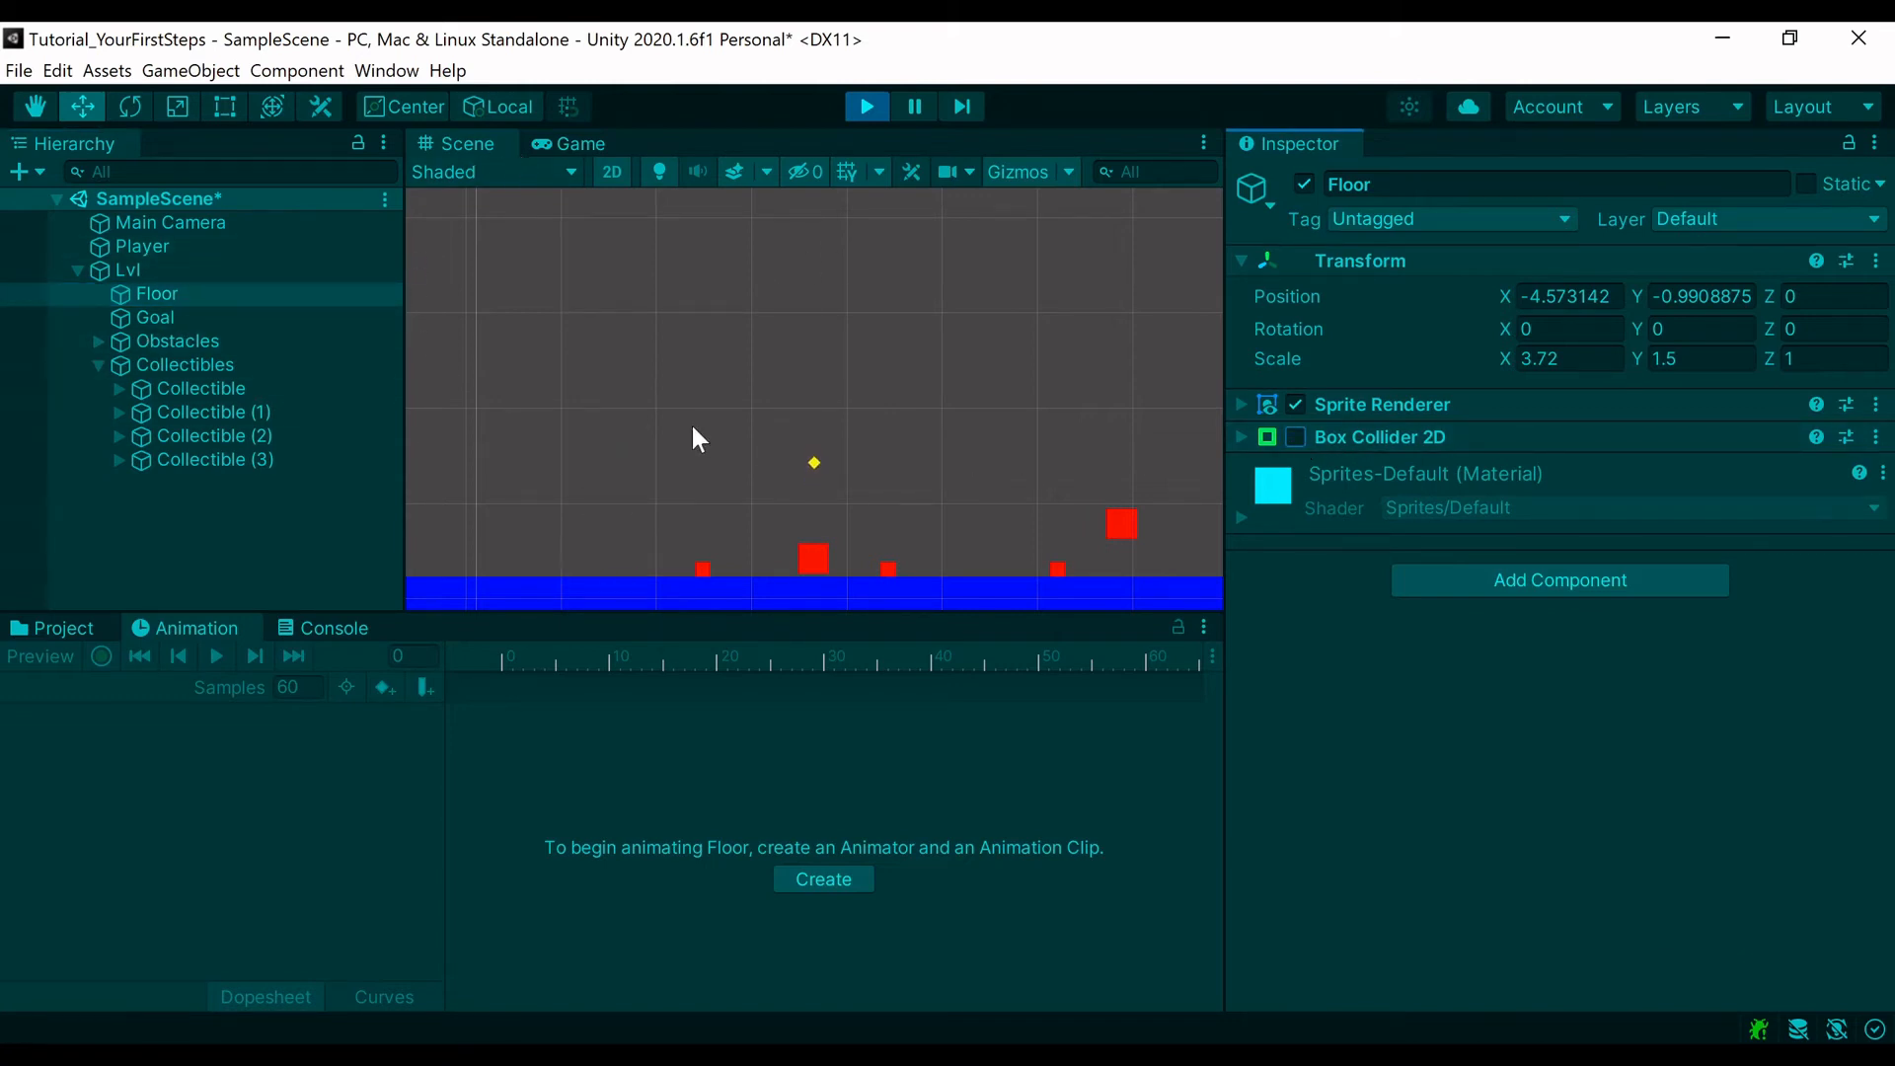
left_click(197, 252)
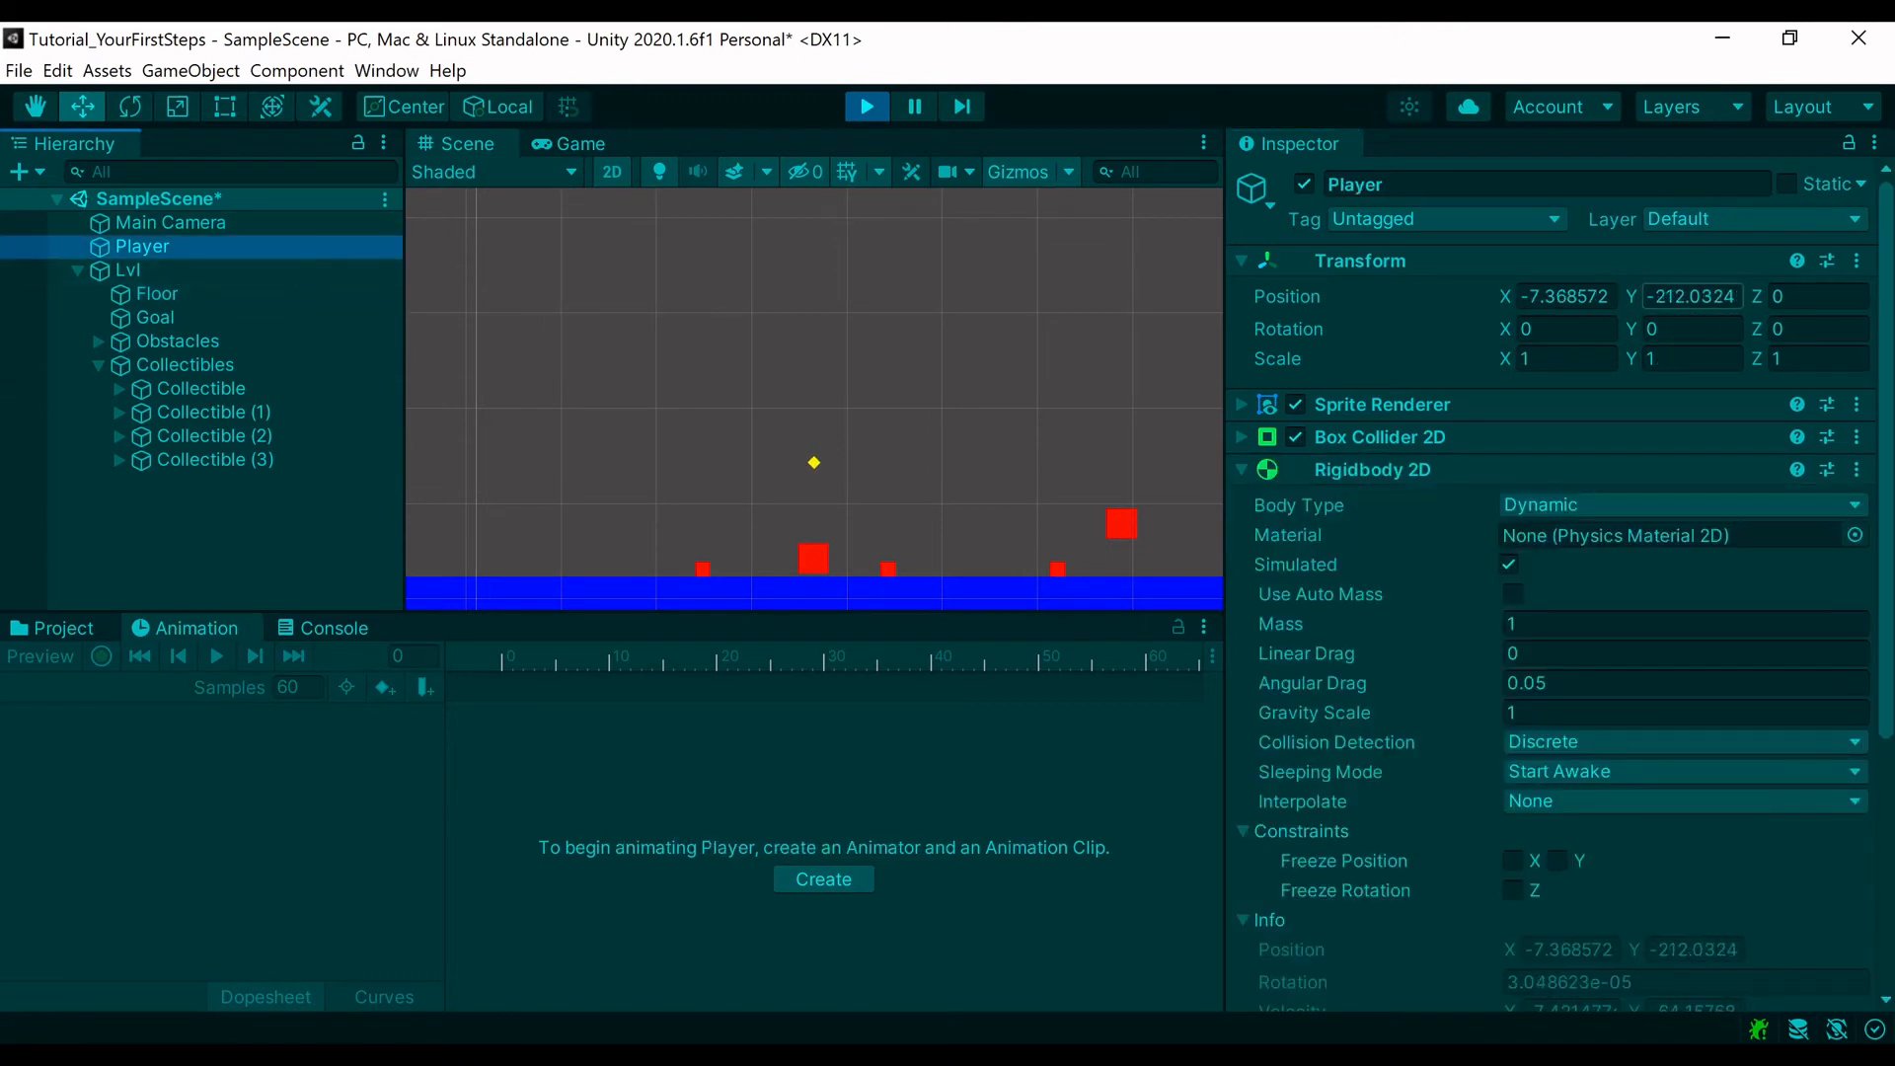
Step: Try to bring the falling Player back by setting its Y position to 0 and 10, and stop the game
left_click(1690, 296)
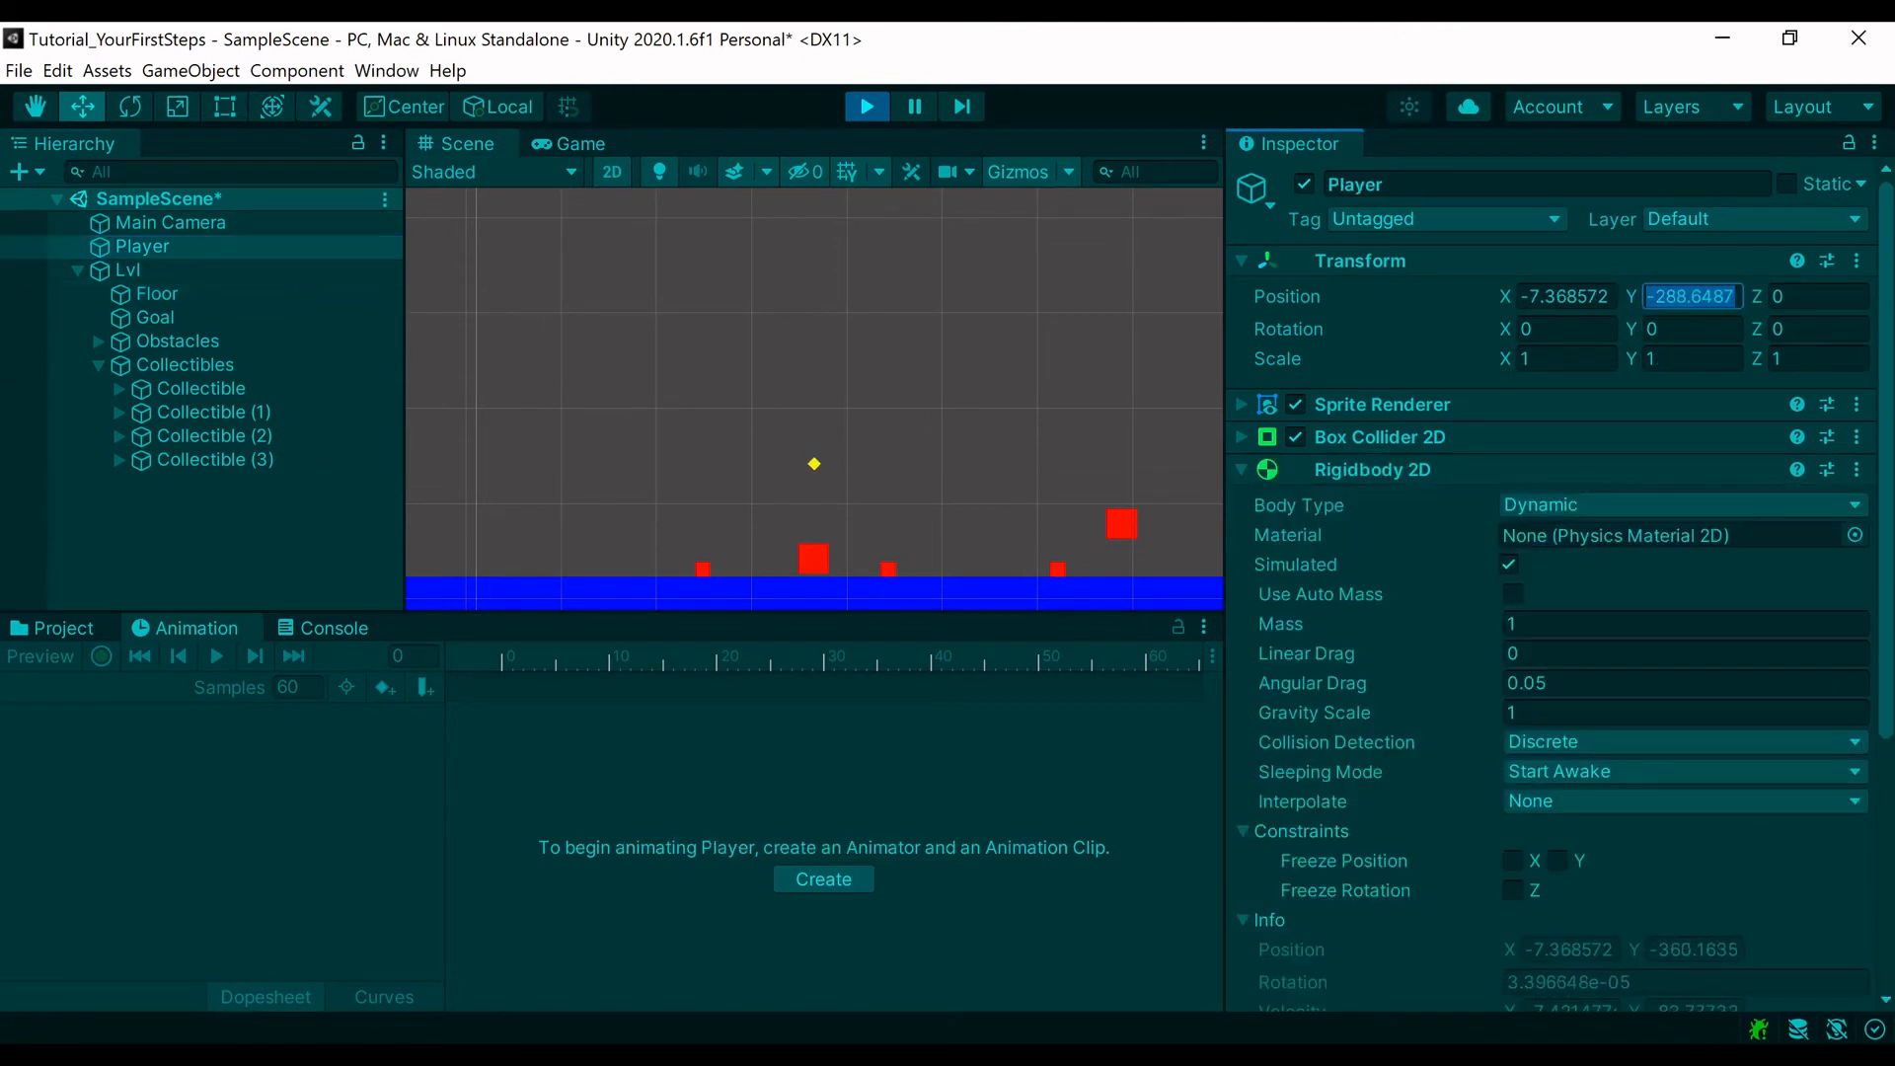
type("0")
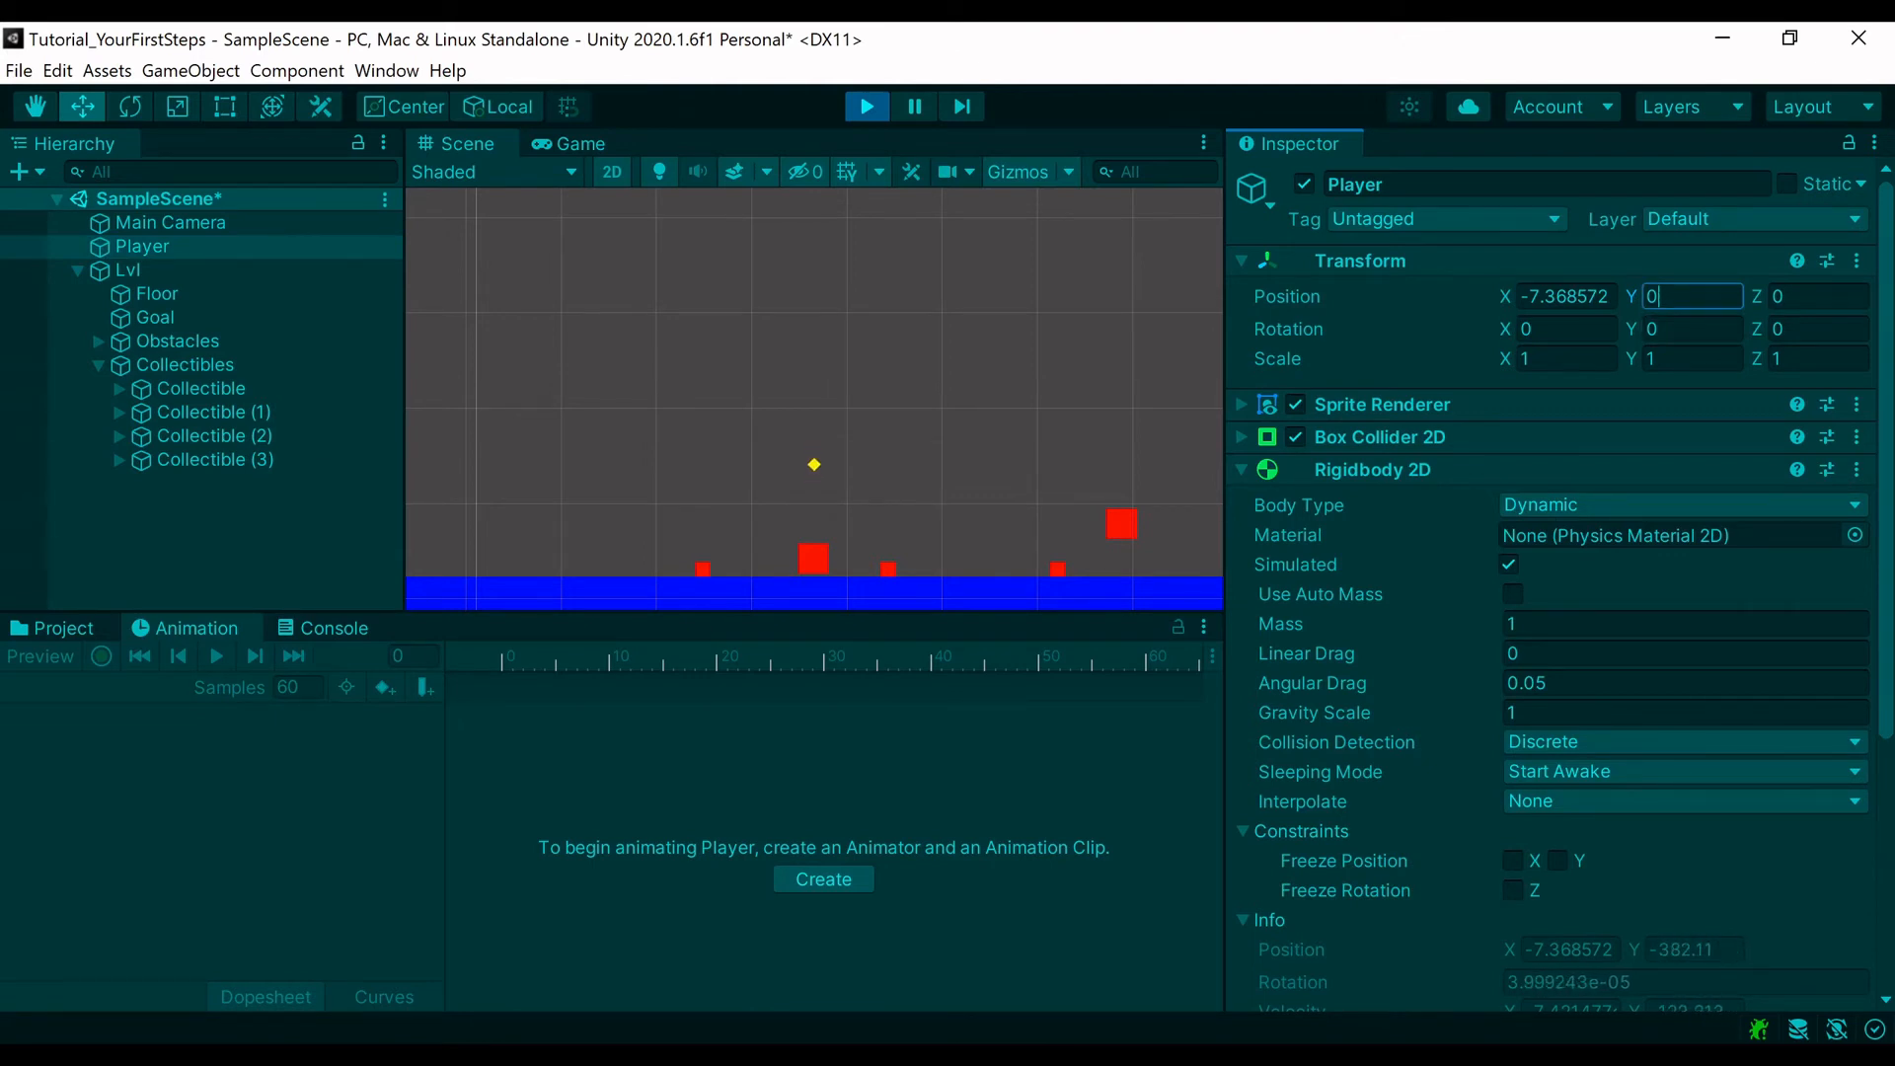
mouse_move(1668, 296)
left_mouse_down()
mouse_move(1630, 294)
mouse_move(1704, 288)
left_mouse_up()
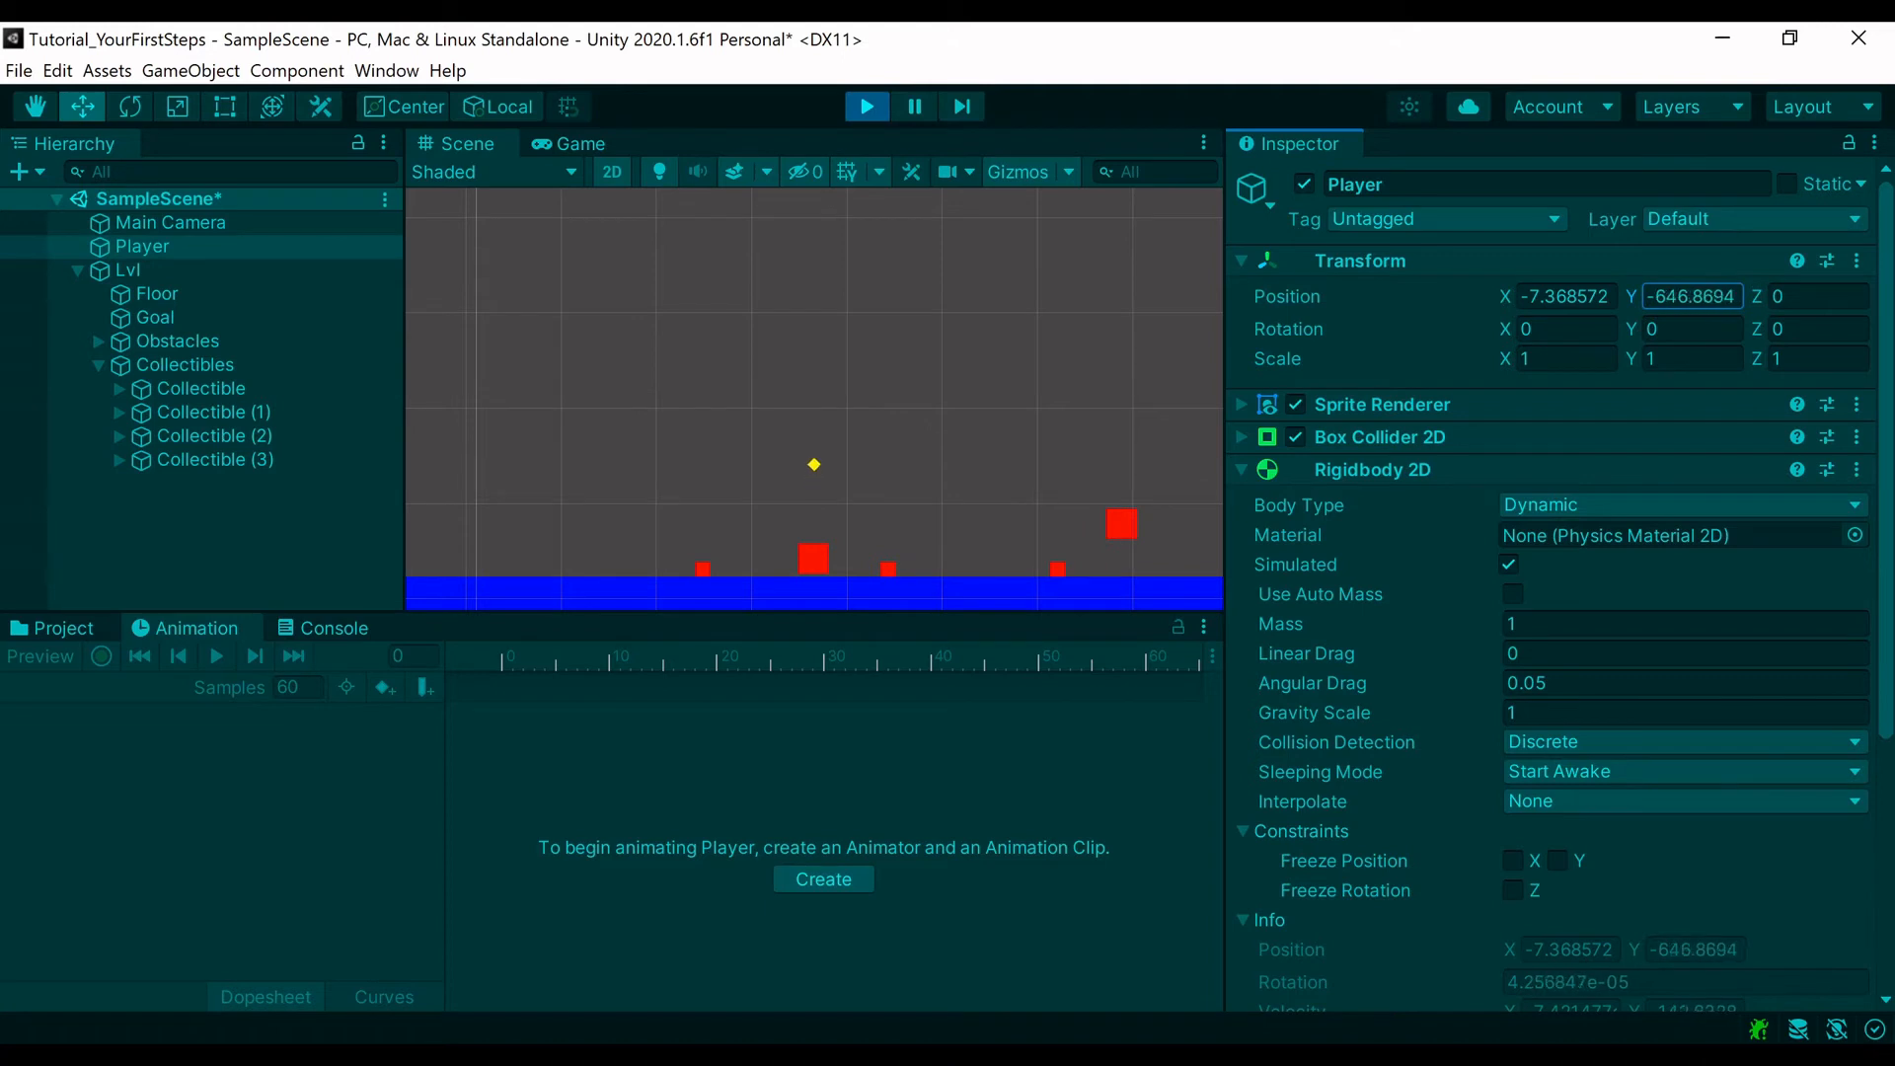
left_click(1711, 296)
type("10")
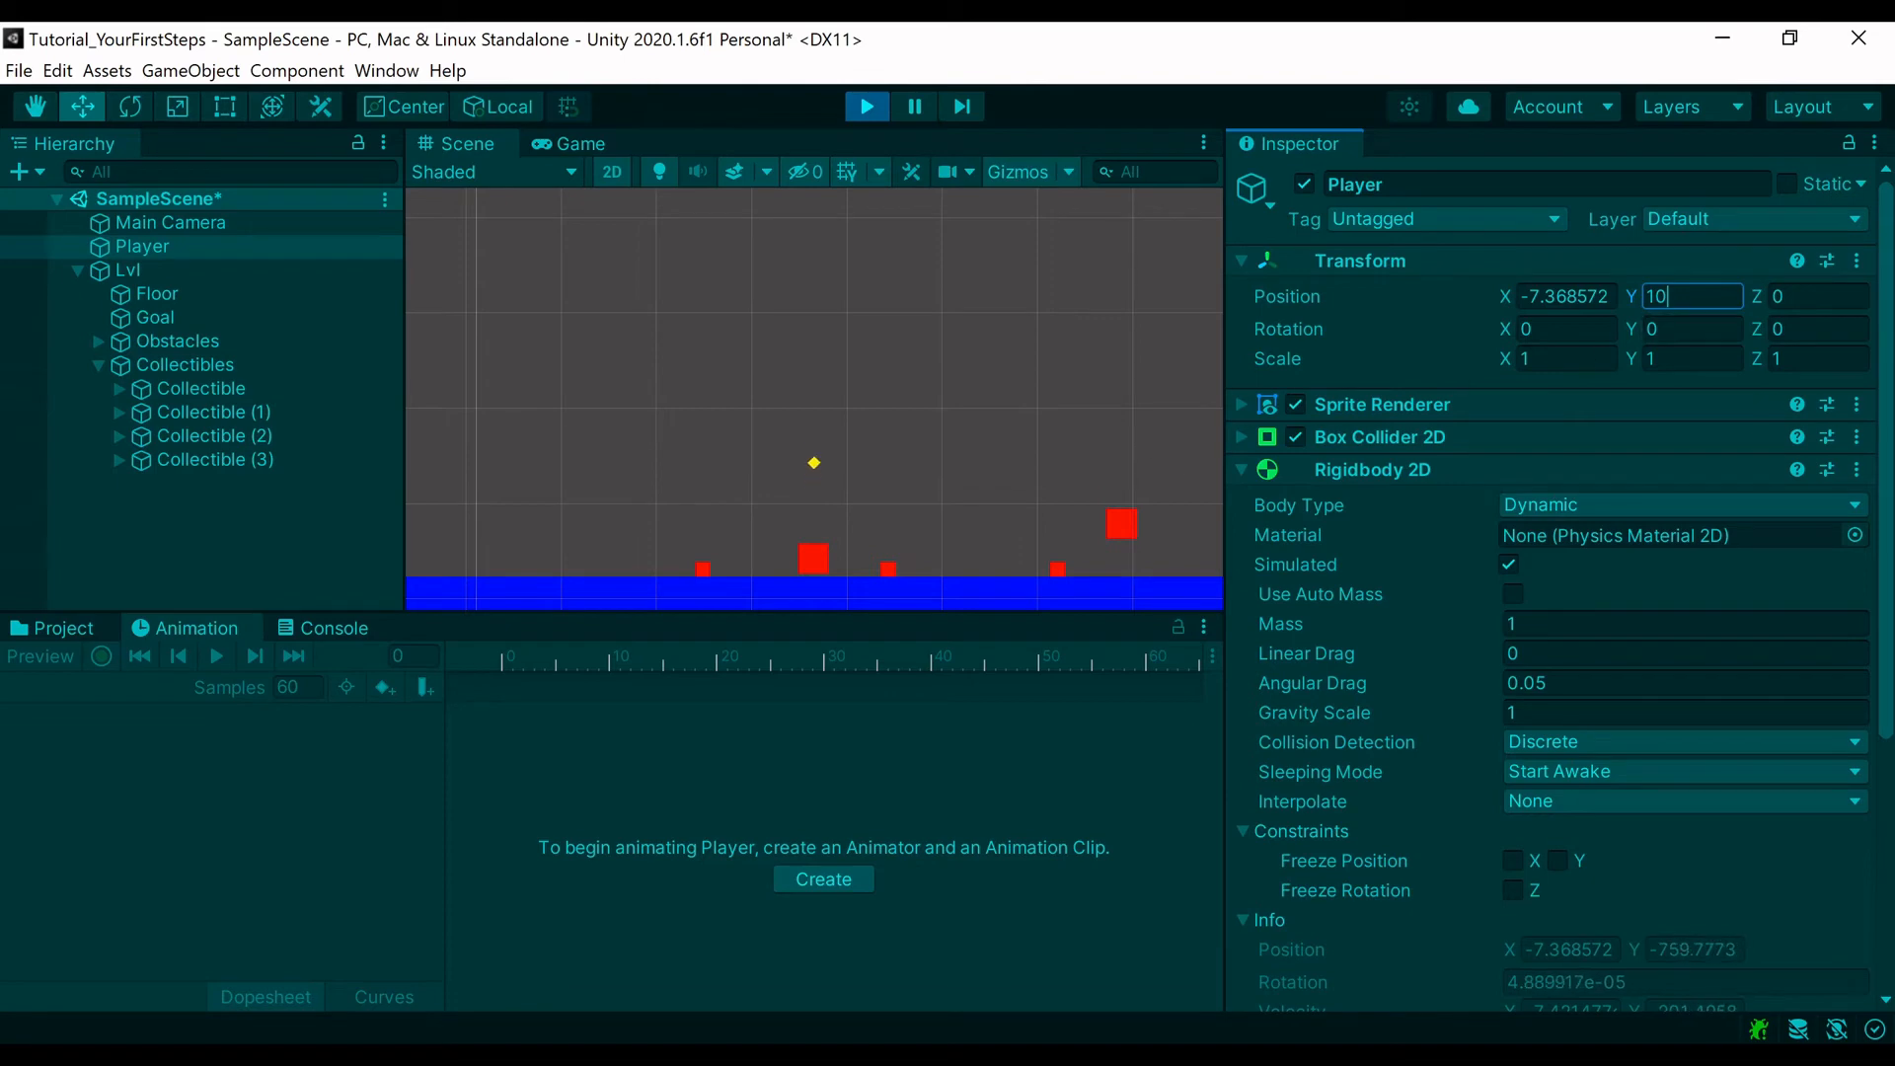
left_click(866, 106)
Step: Review the Player's Rigidbody 2D settings, and set its body type to Kinematic
left_click(197, 293)
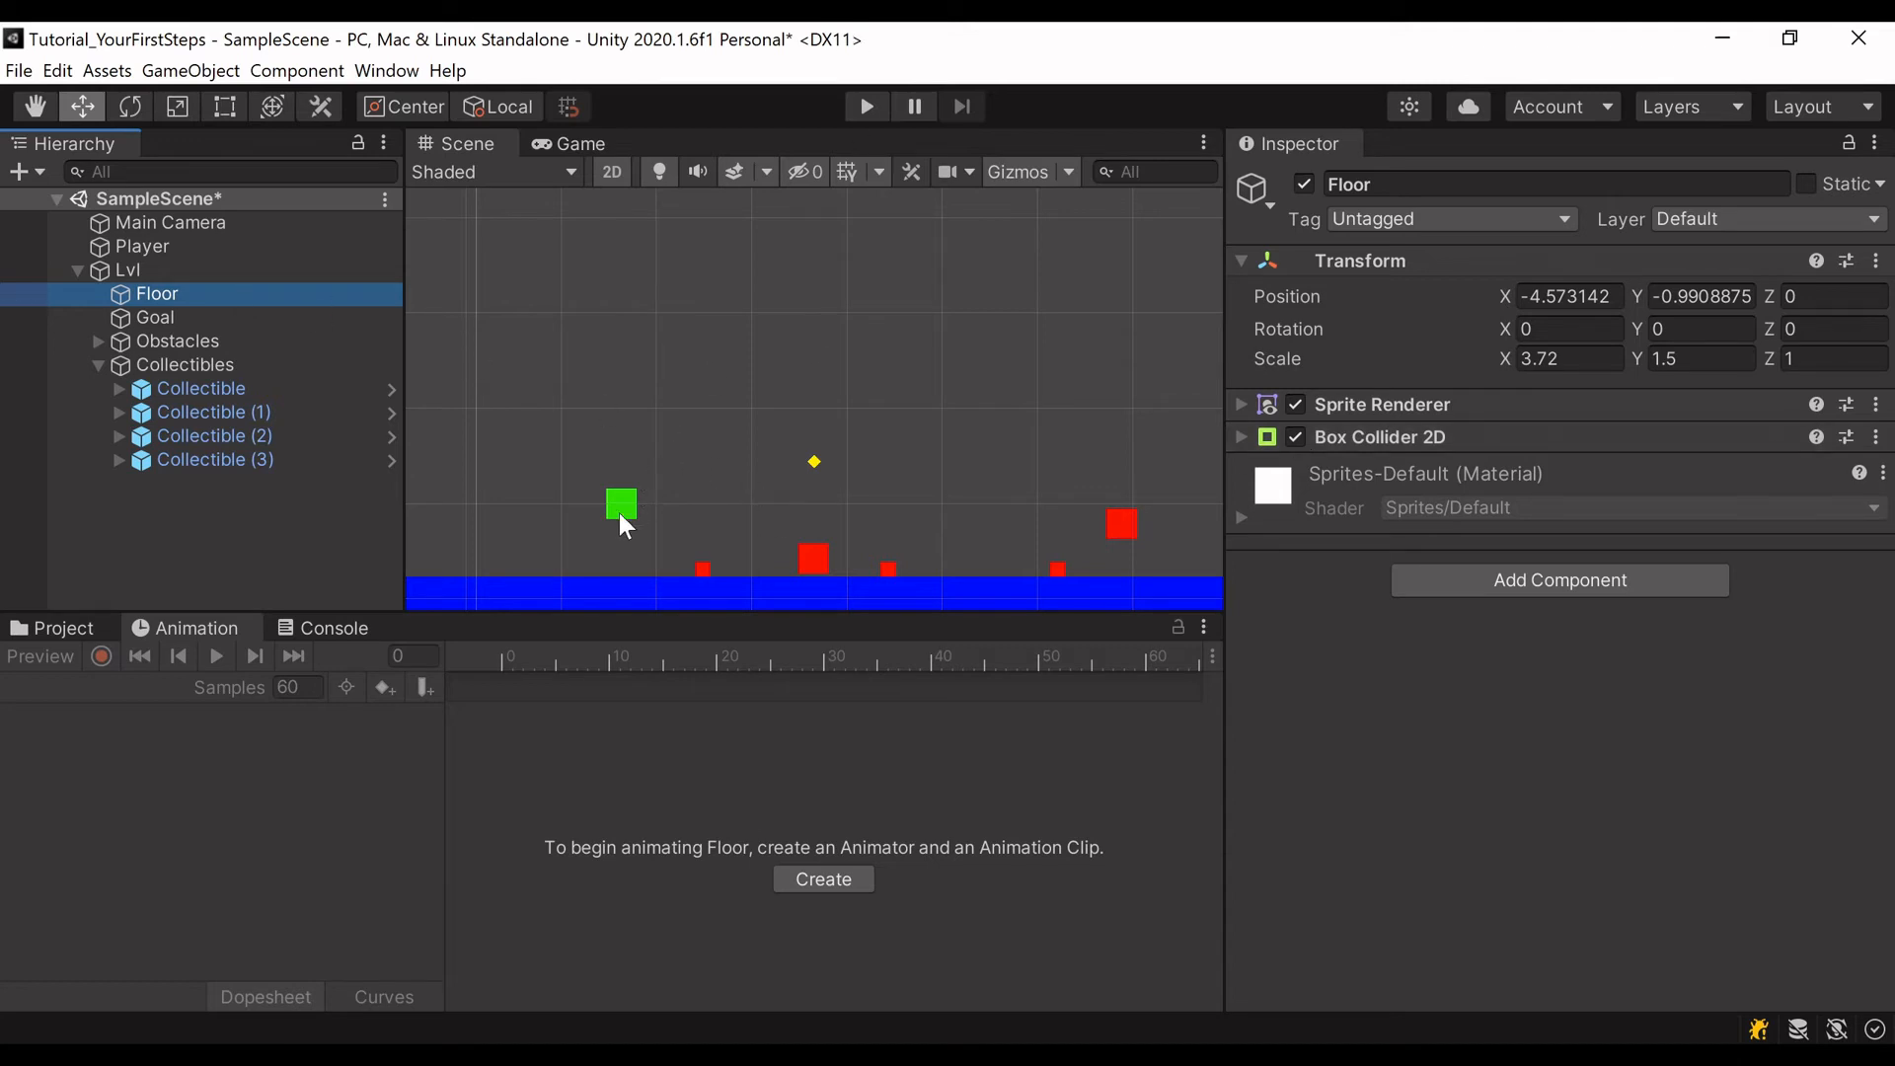
left_click(149, 247)
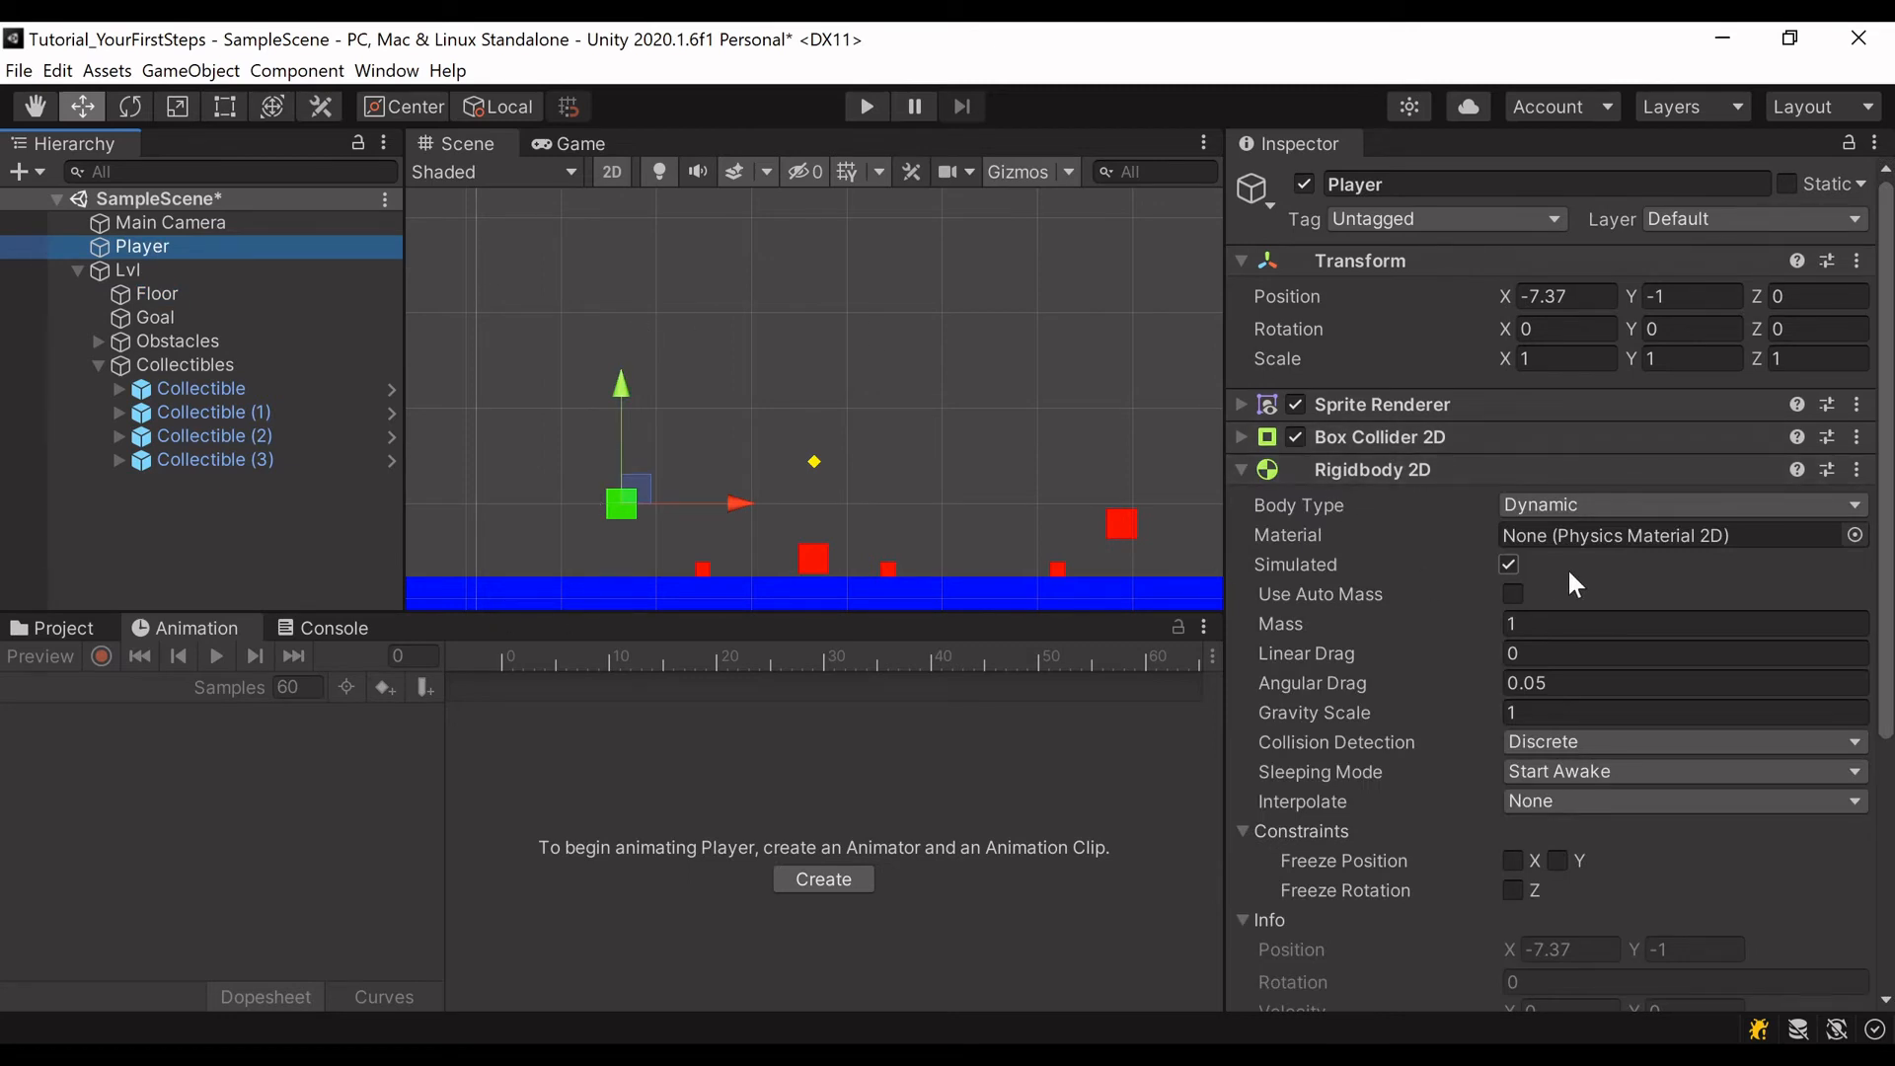
scroll(1395, 586, "down", 6)
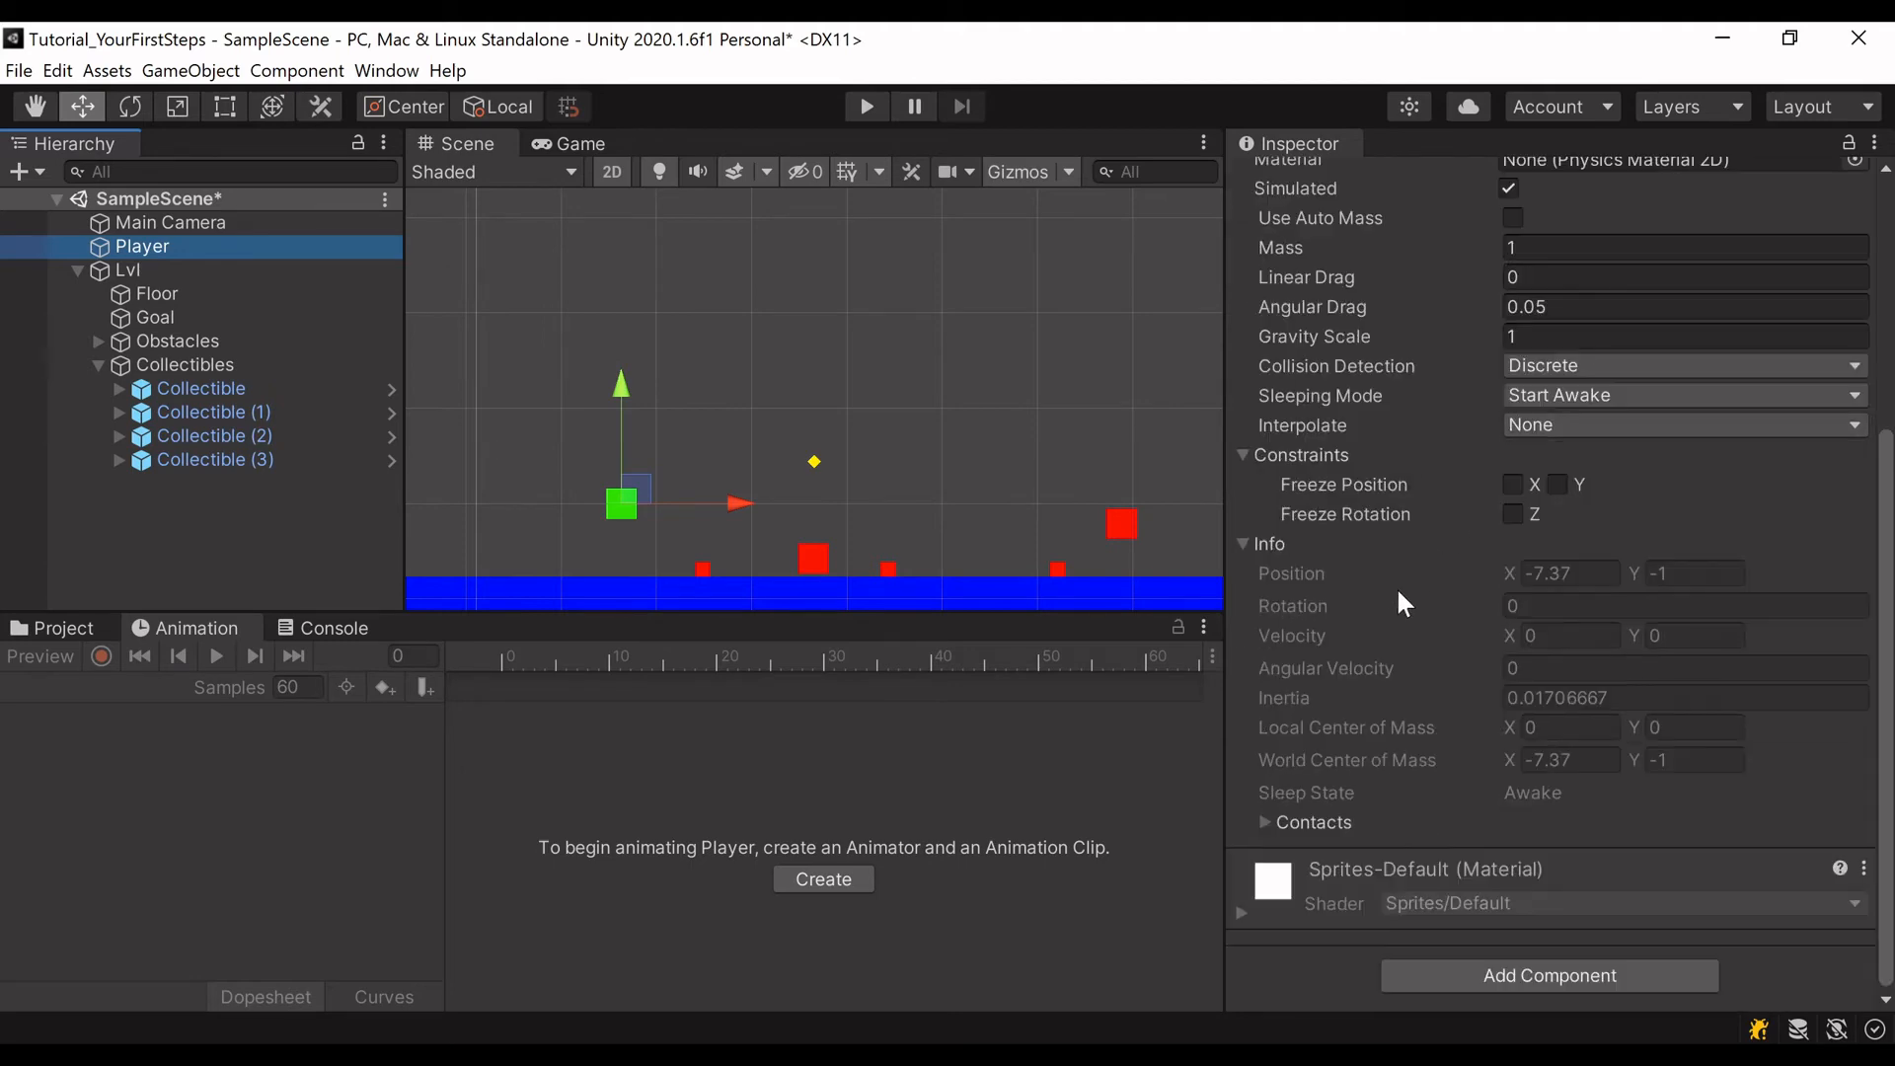
scroll(1401, 597, "up", 6)
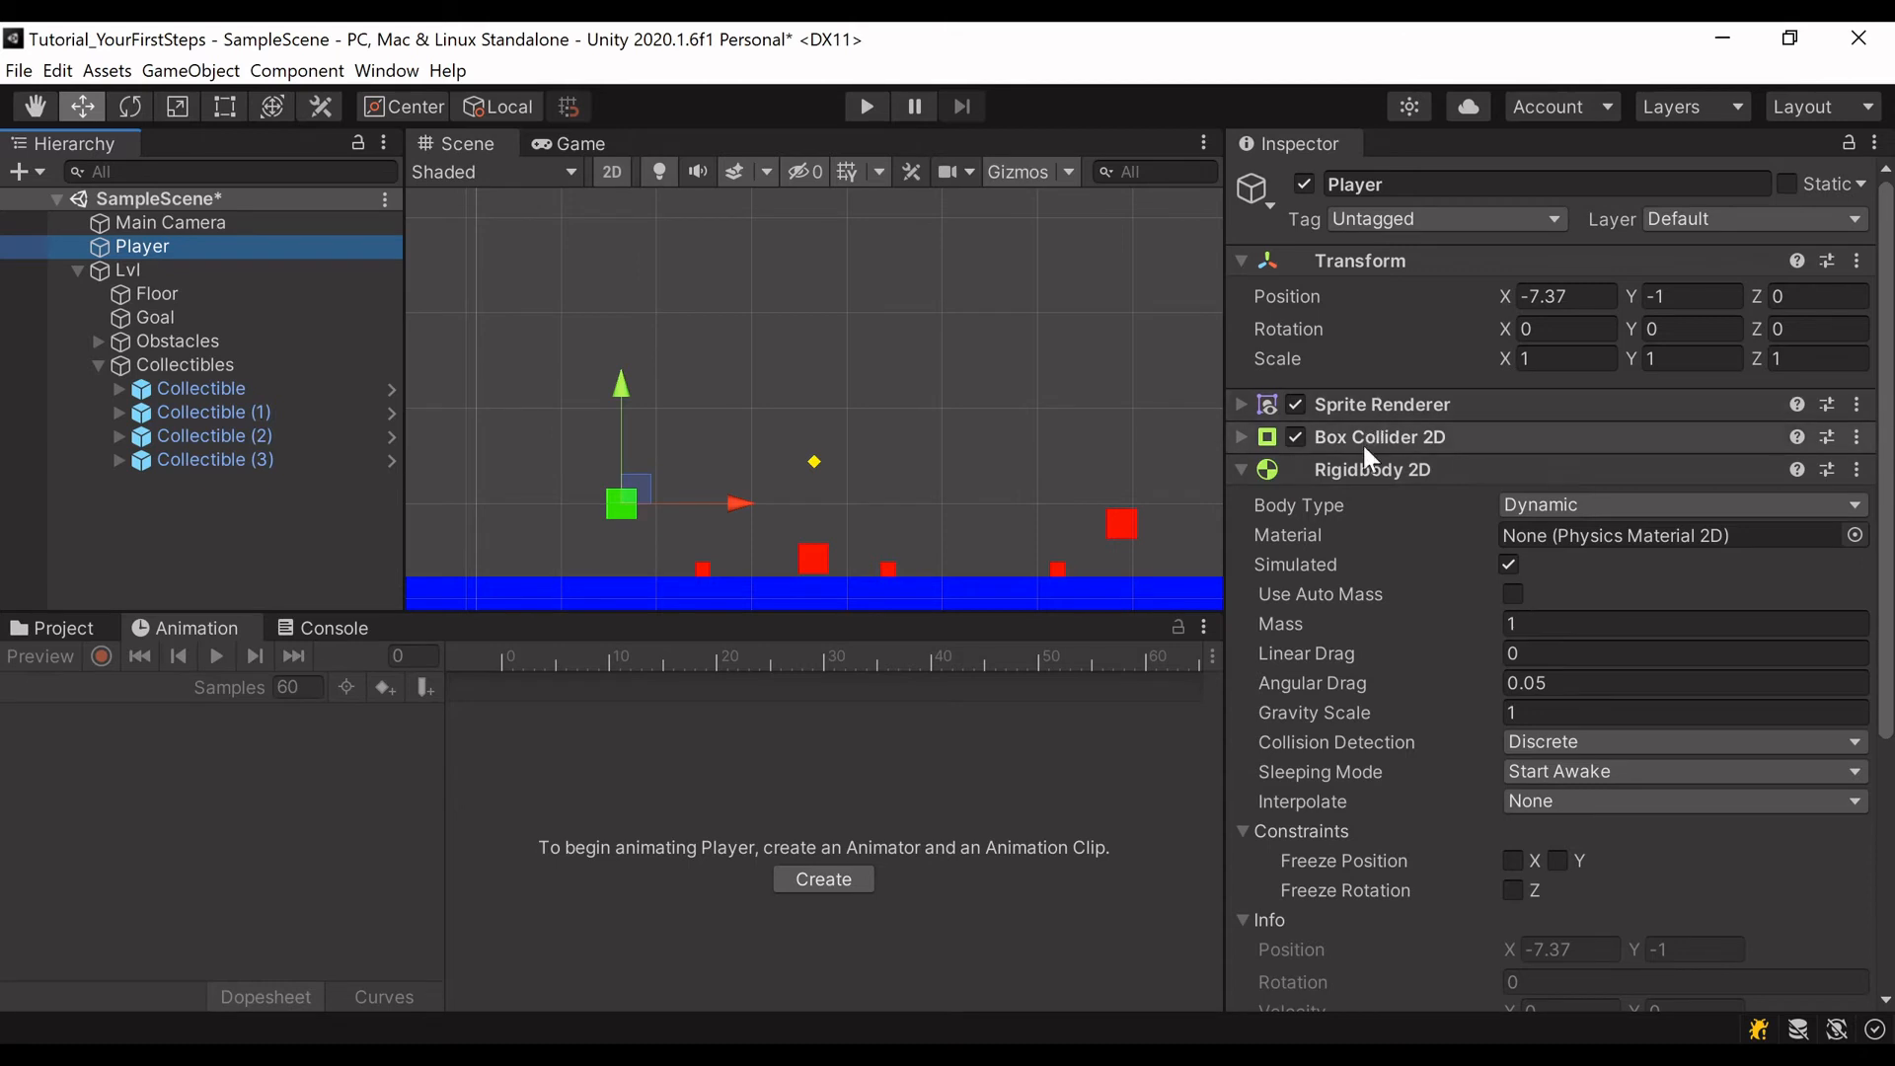
left_click(1581, 505)
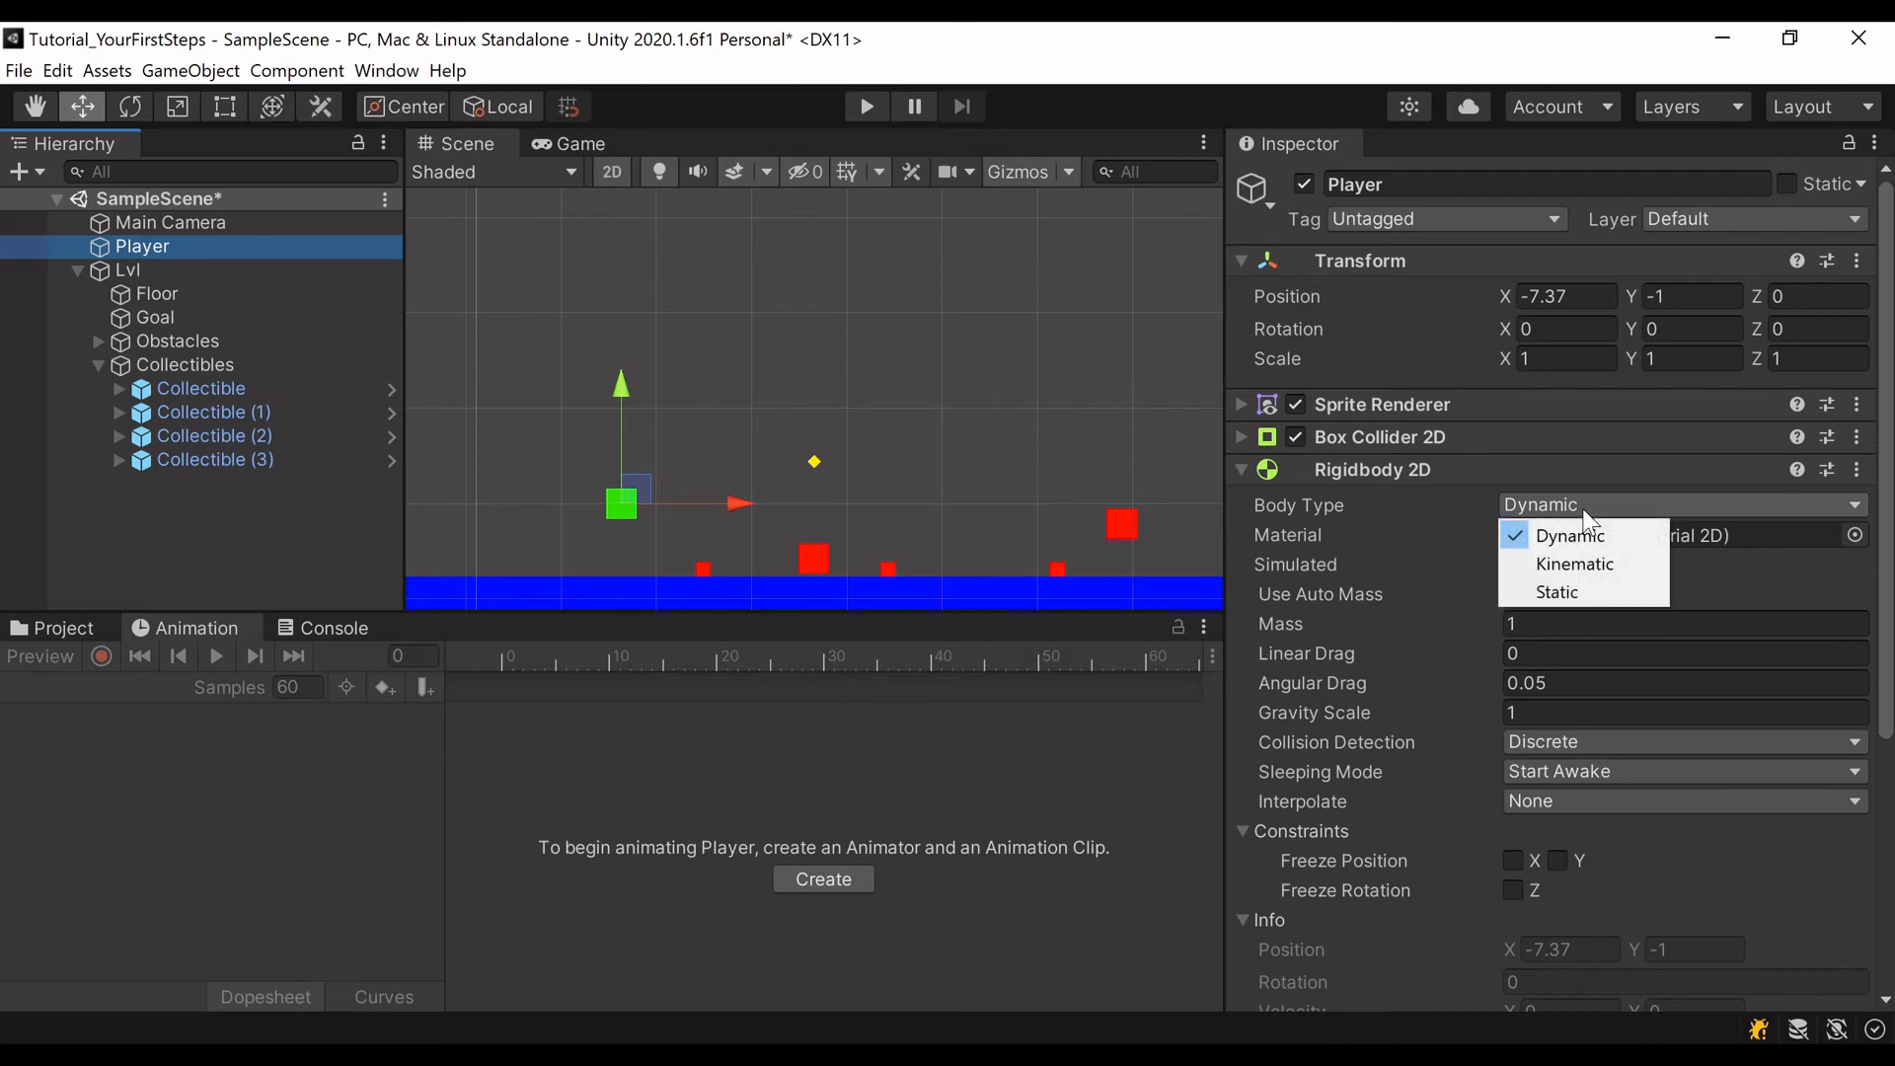
left_click(1572, 556)
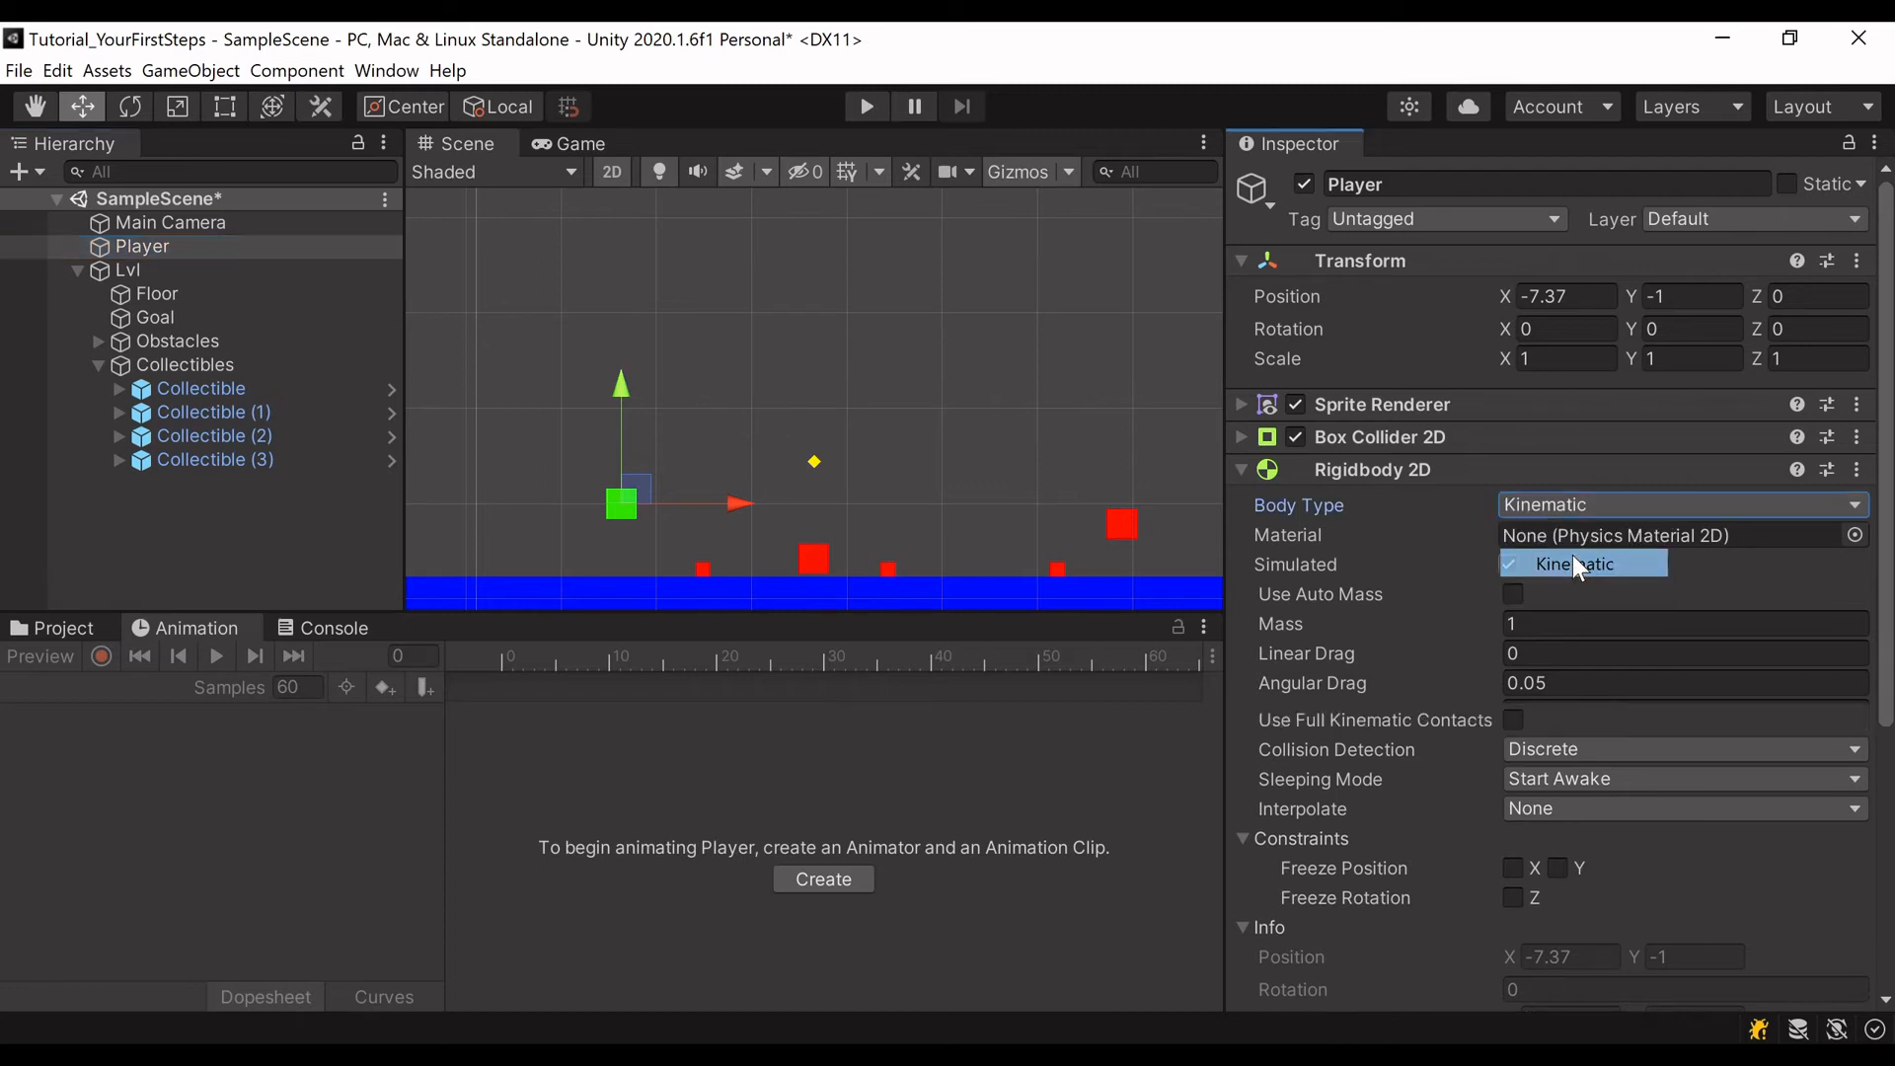
Step: Set the Player's Rigidbody 2D body type to Static, and run the game to watch its effect
left_click(1565, 506)
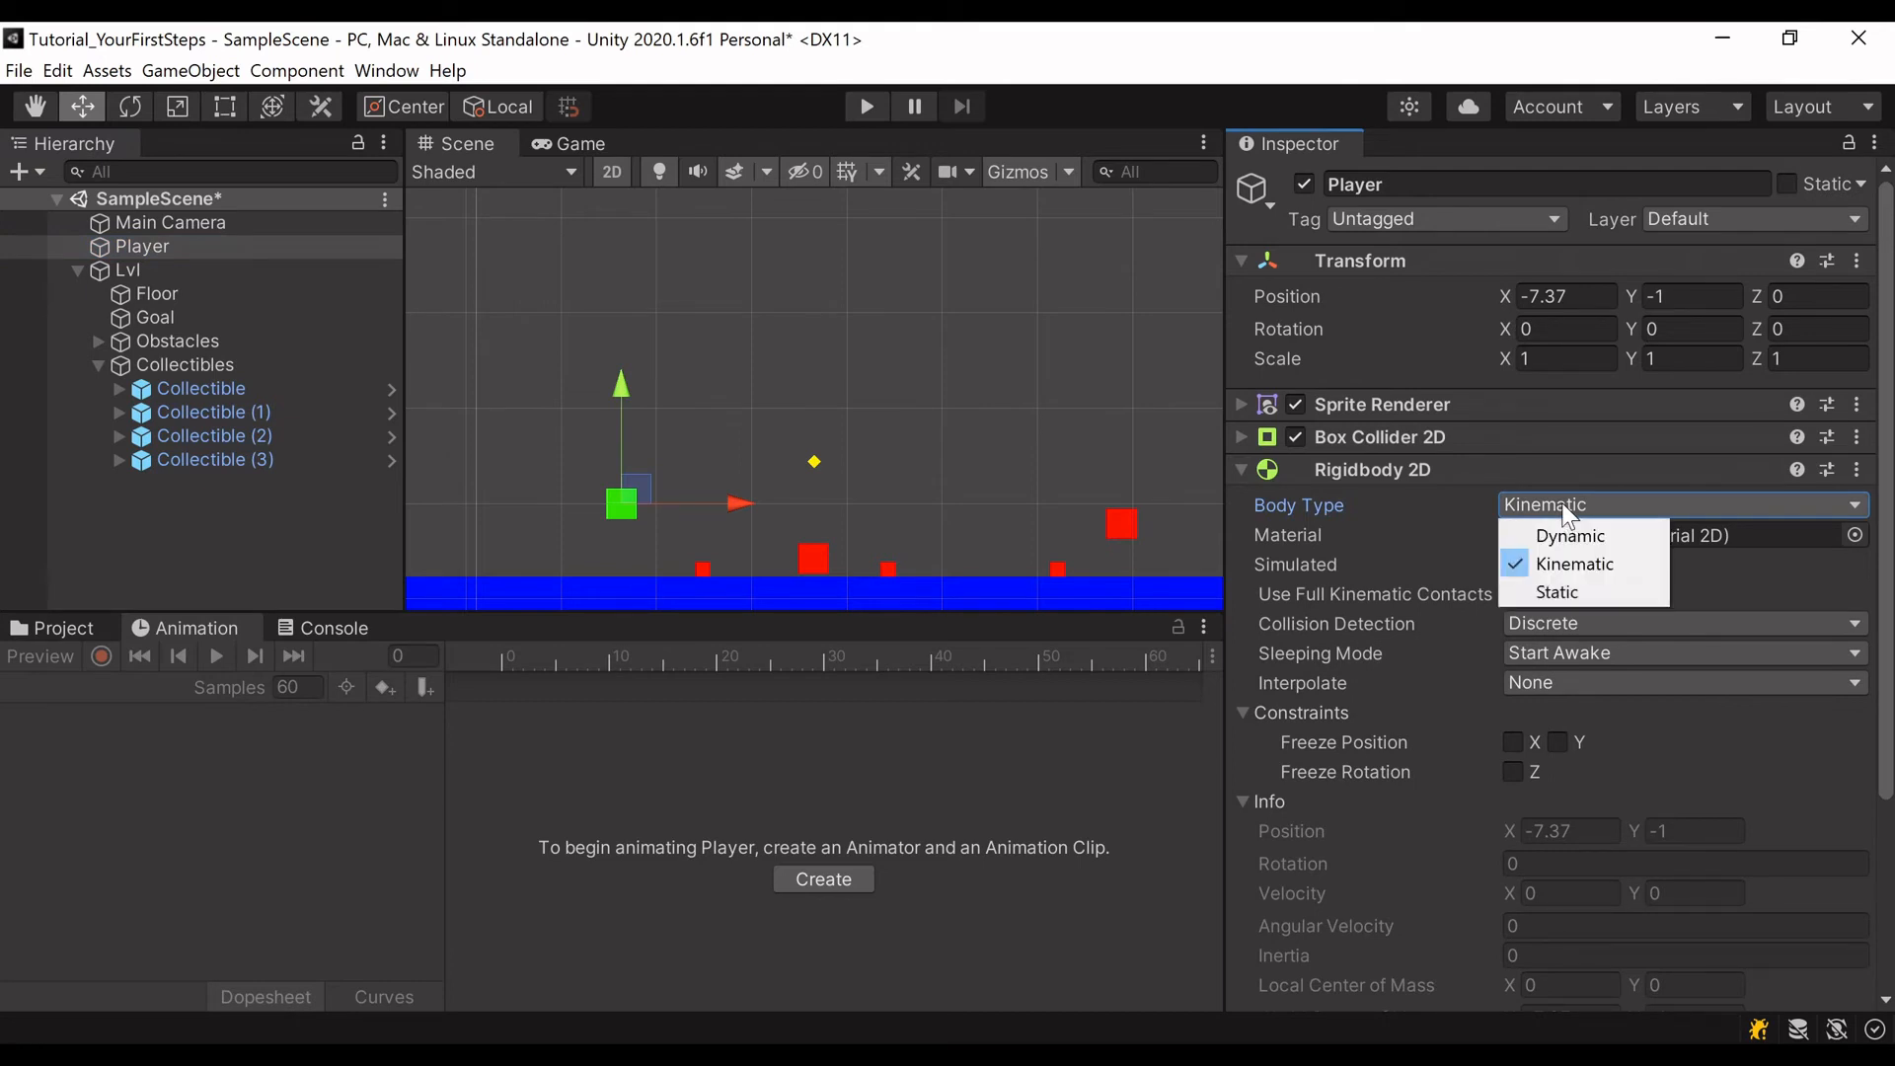
left_click(1548, 588)
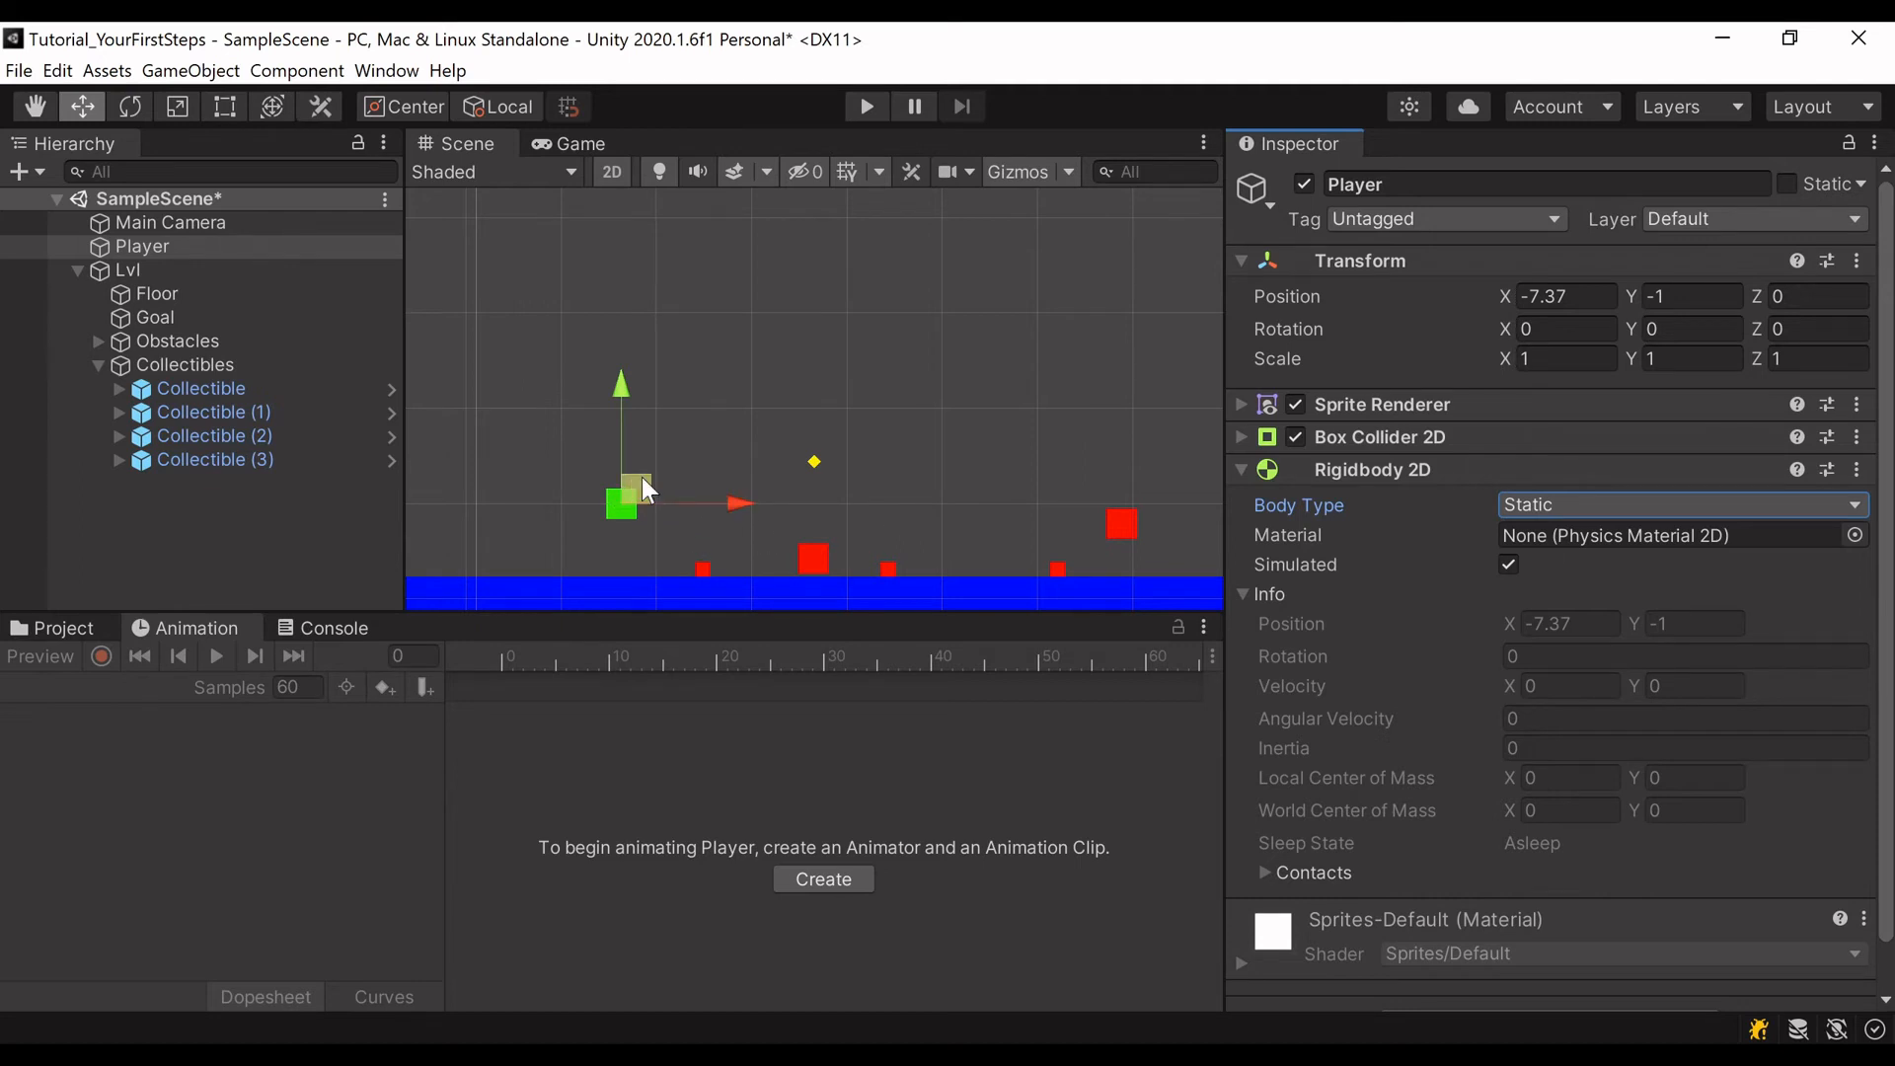
left_click(865, 106)
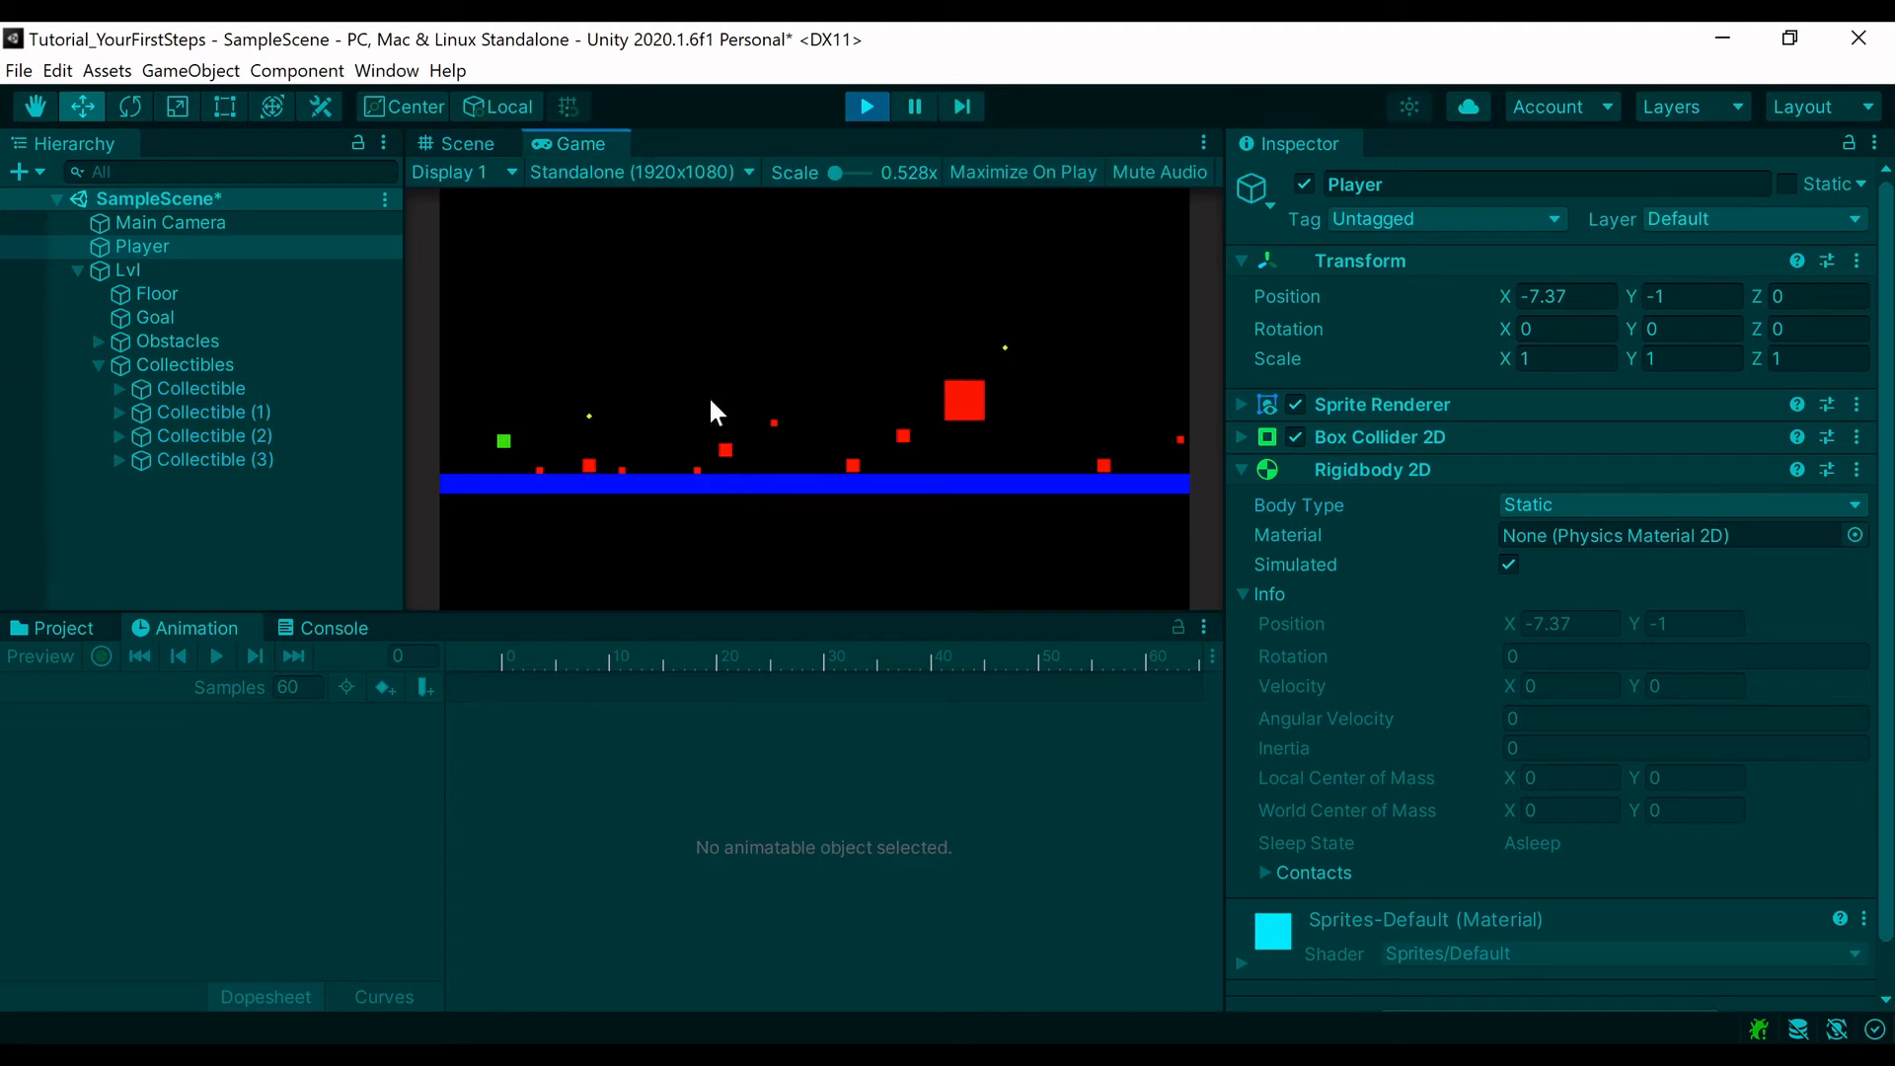
left_click(476, 144)
left_click(562, 144)
Step: Switch the Player's body type to Kinematic and Dynamic while the game runs to compare them, and stop the game
left_click(1606, 505)
left_click(1554, 561)
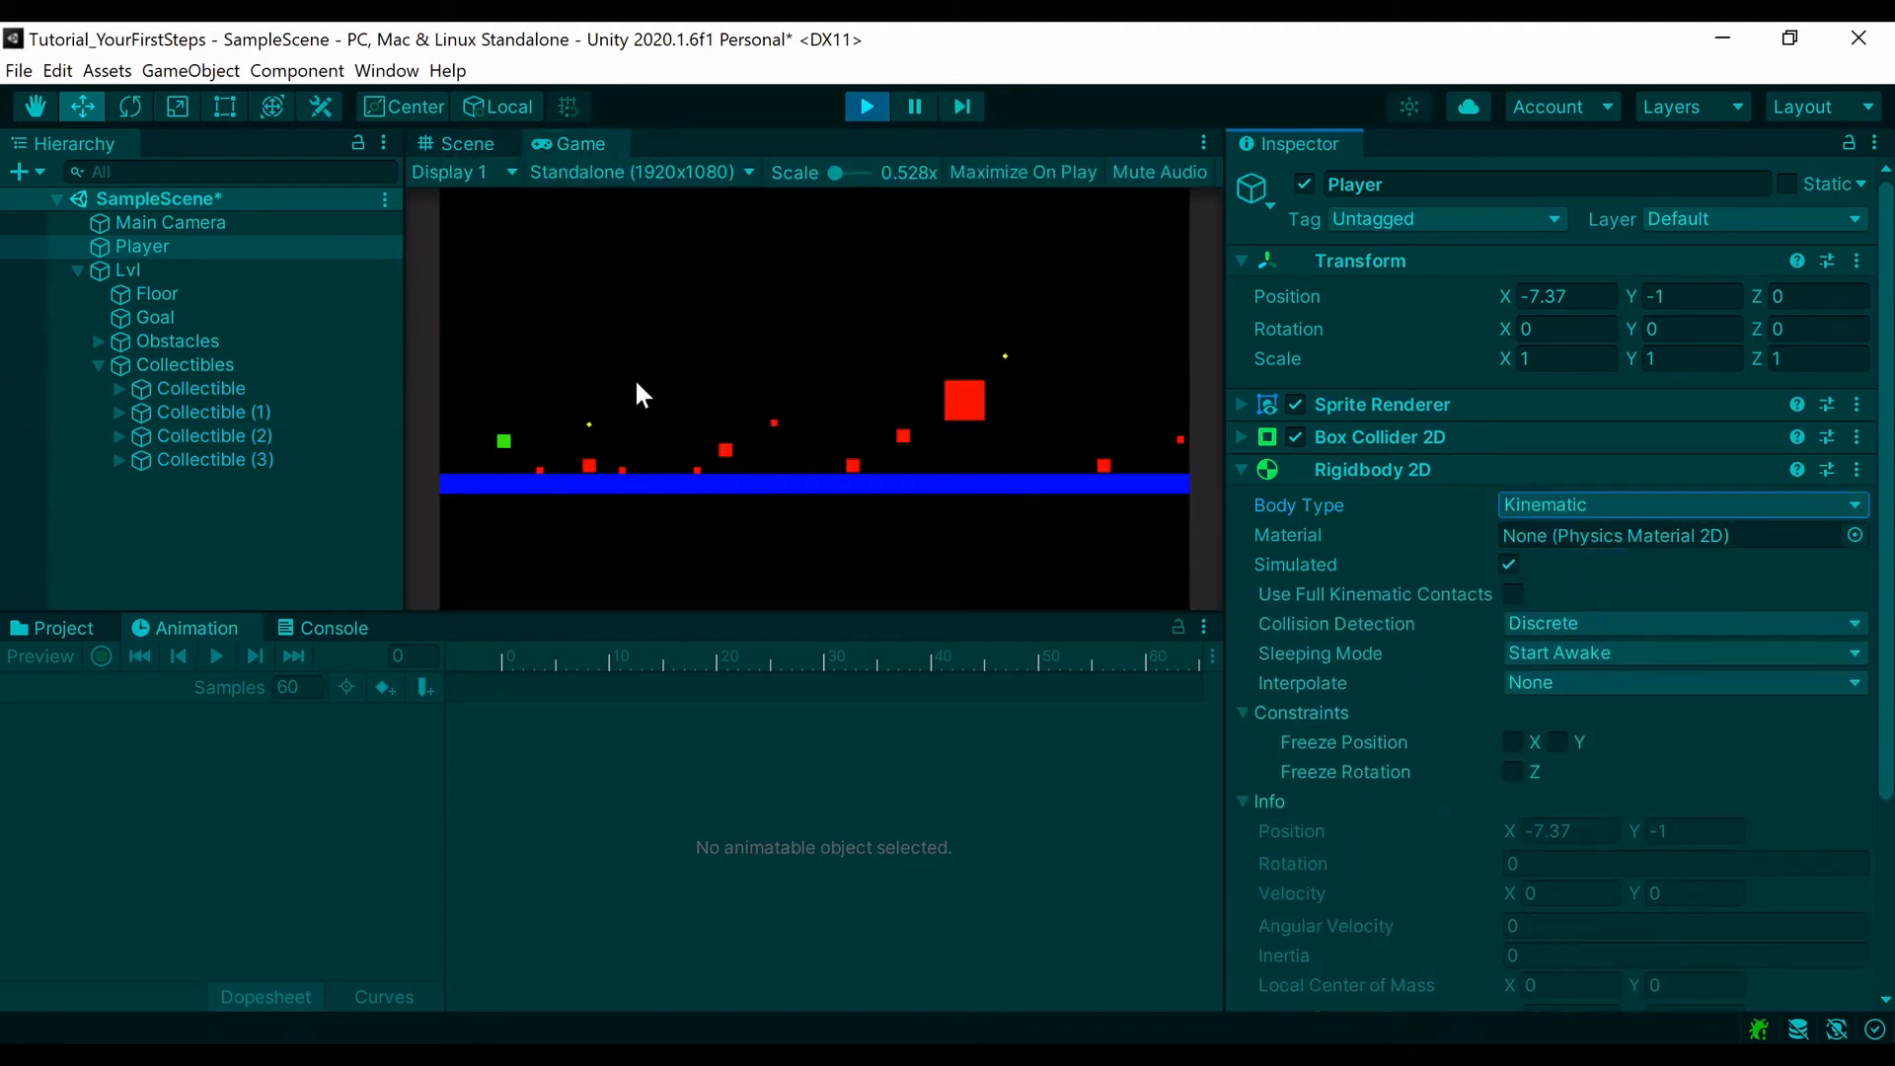
left_click(1514, 501)
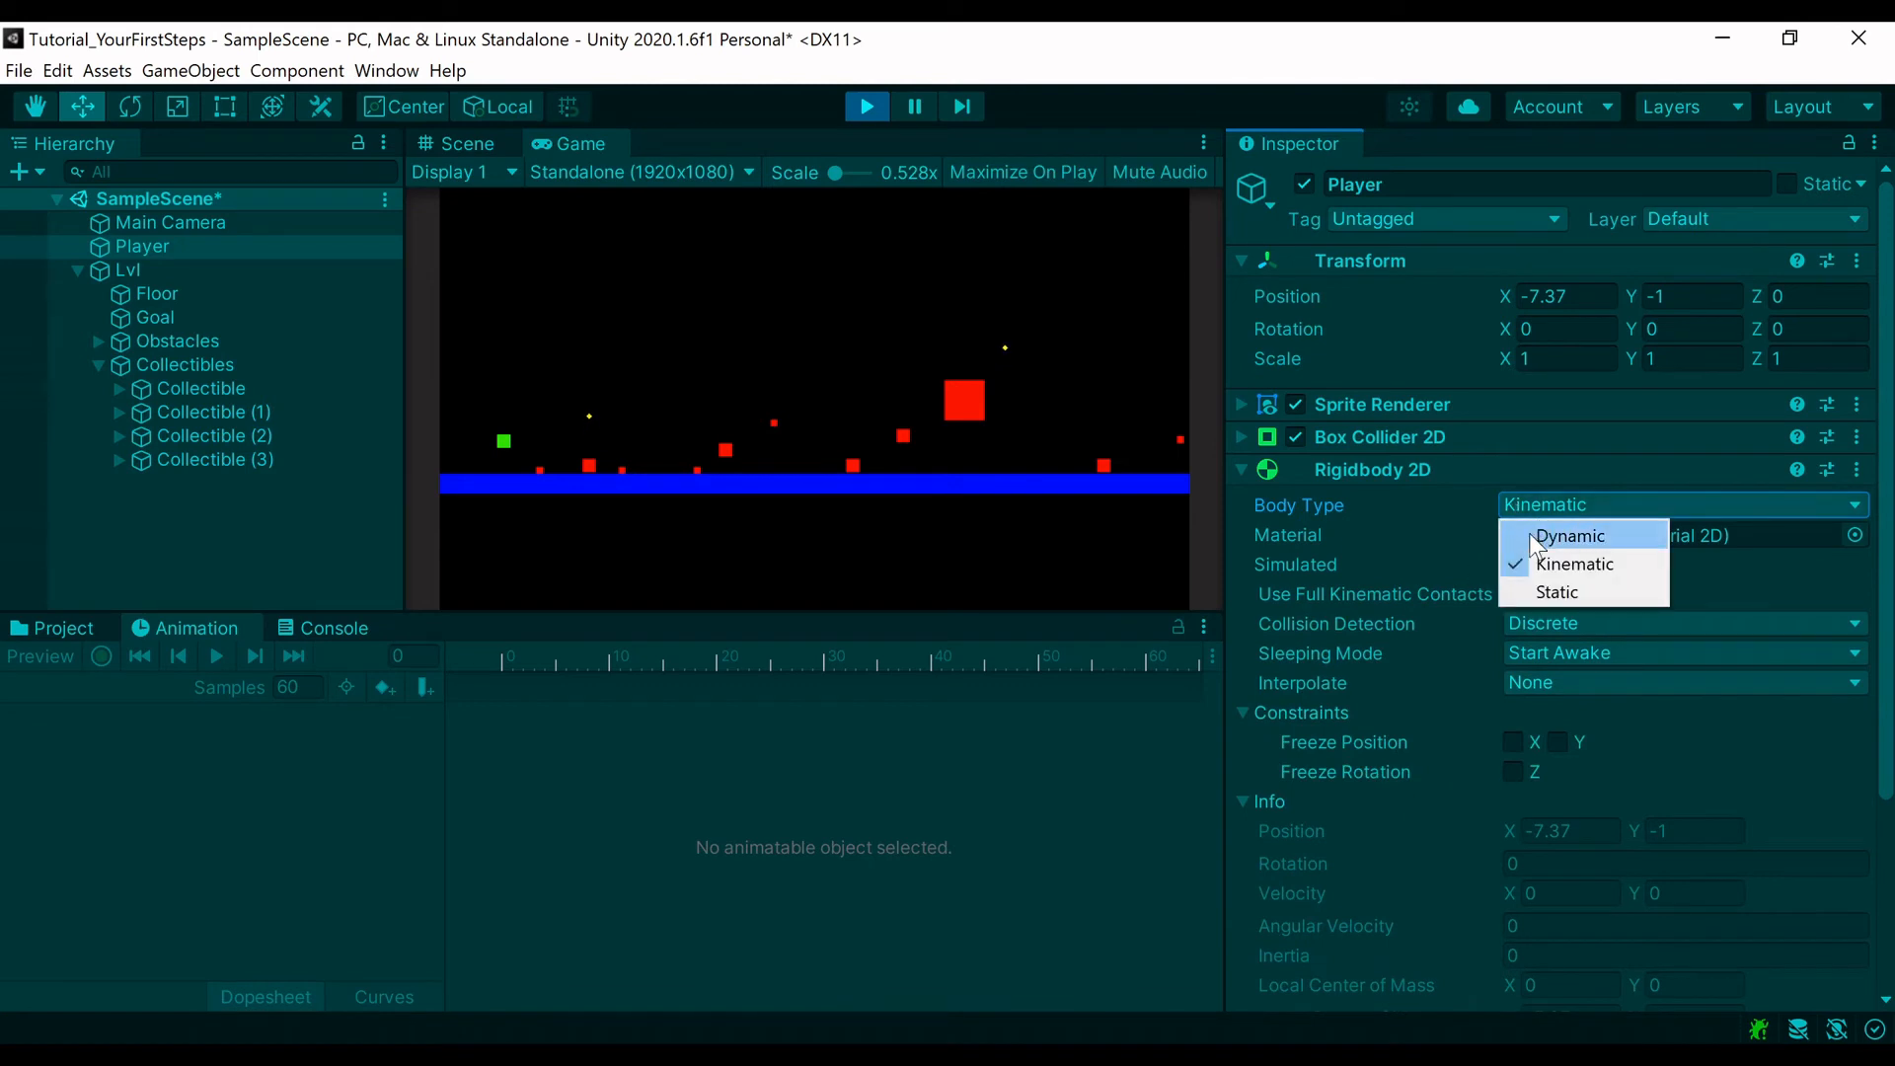
left_click(1528, 529)
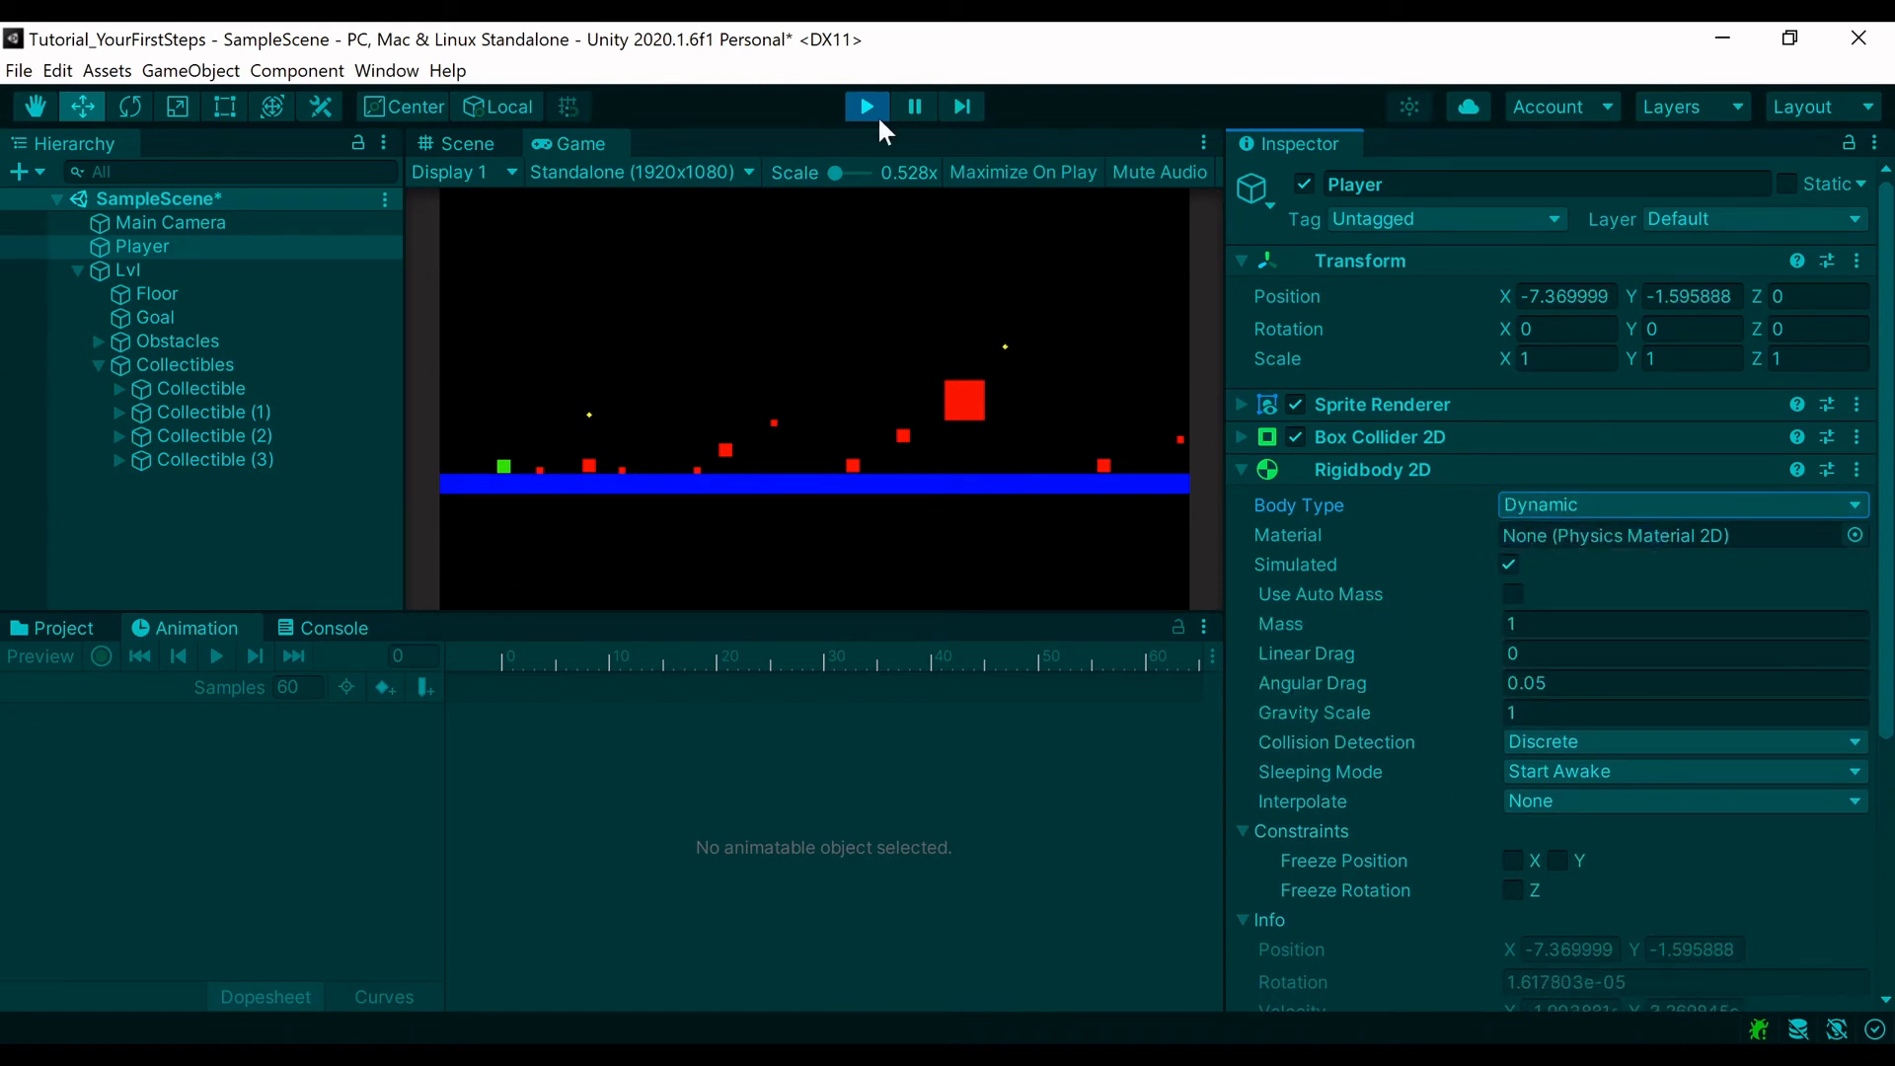
left_click(874, 110)
Step: Set the Player's Rigidbody 2D body type to Dynamic, and view the Collision Detection options, keeping Discrete
left_click(1526, 507)
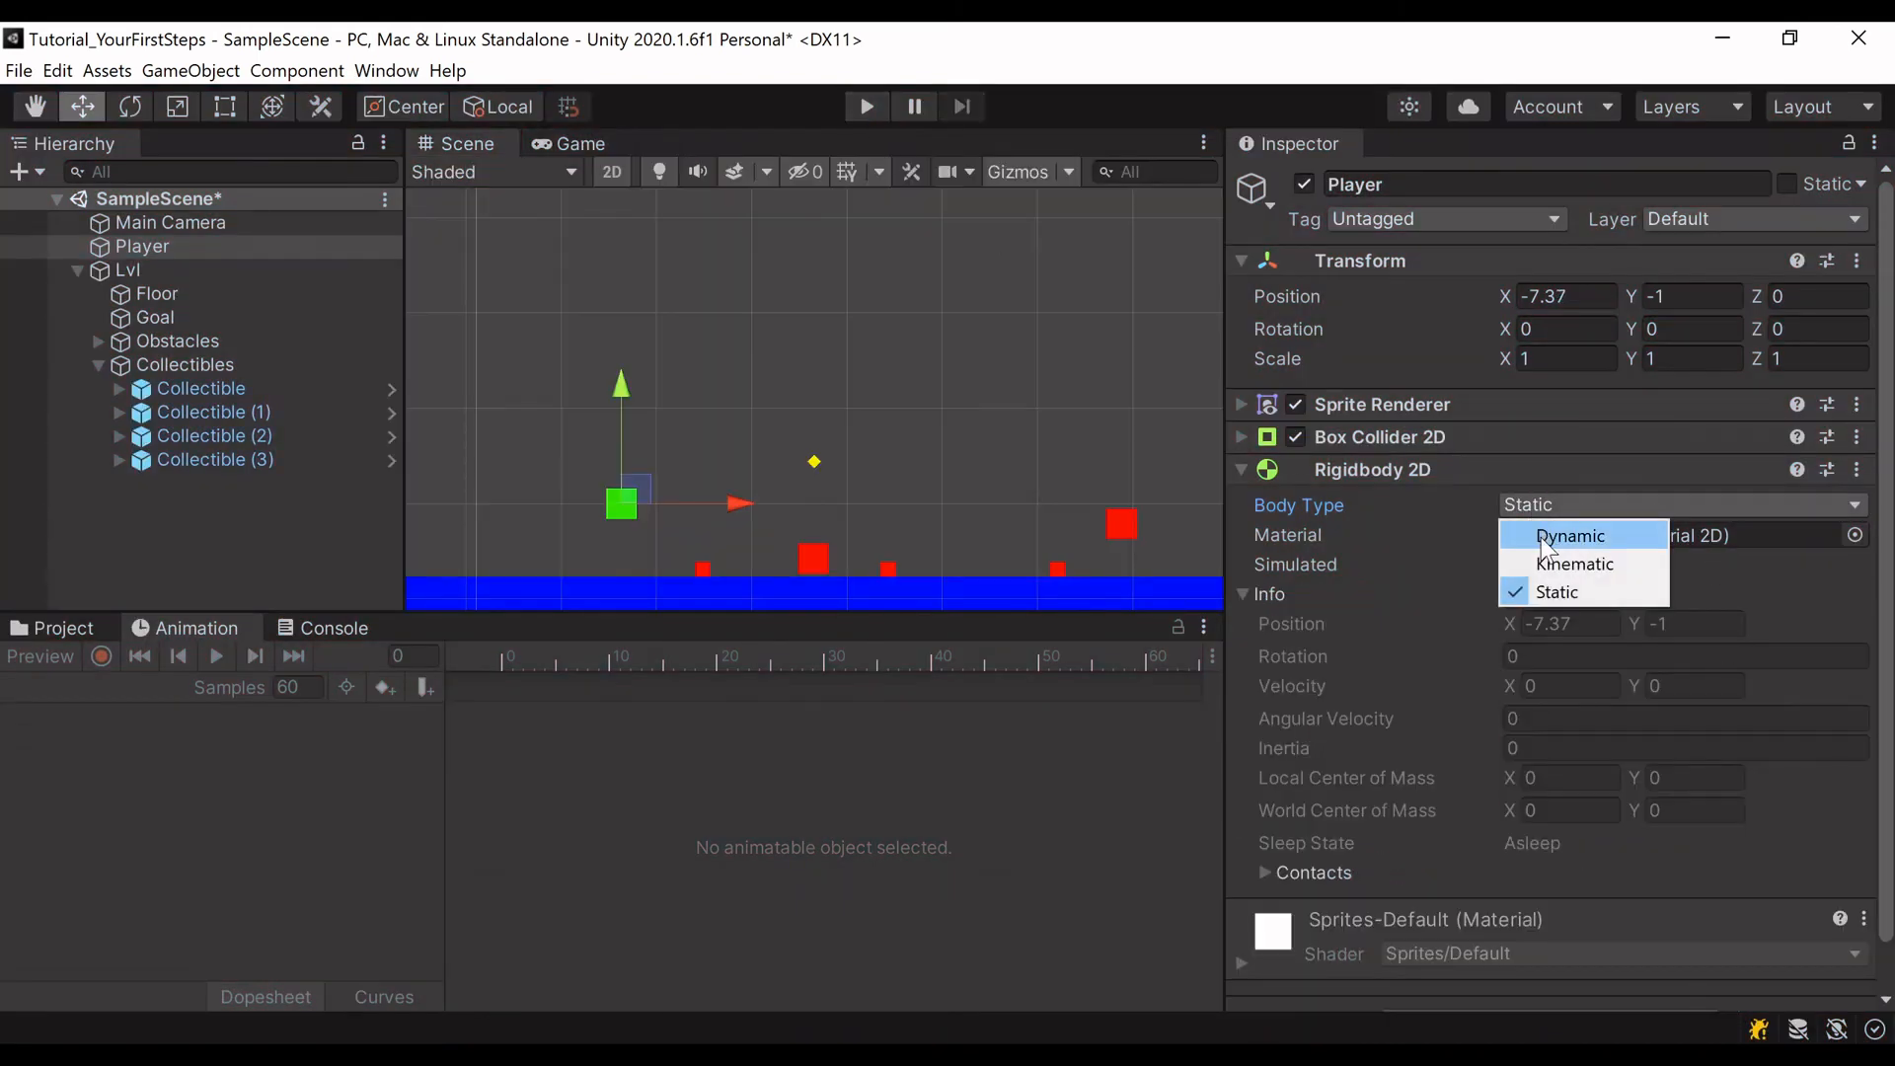
left_click(1538, 533)
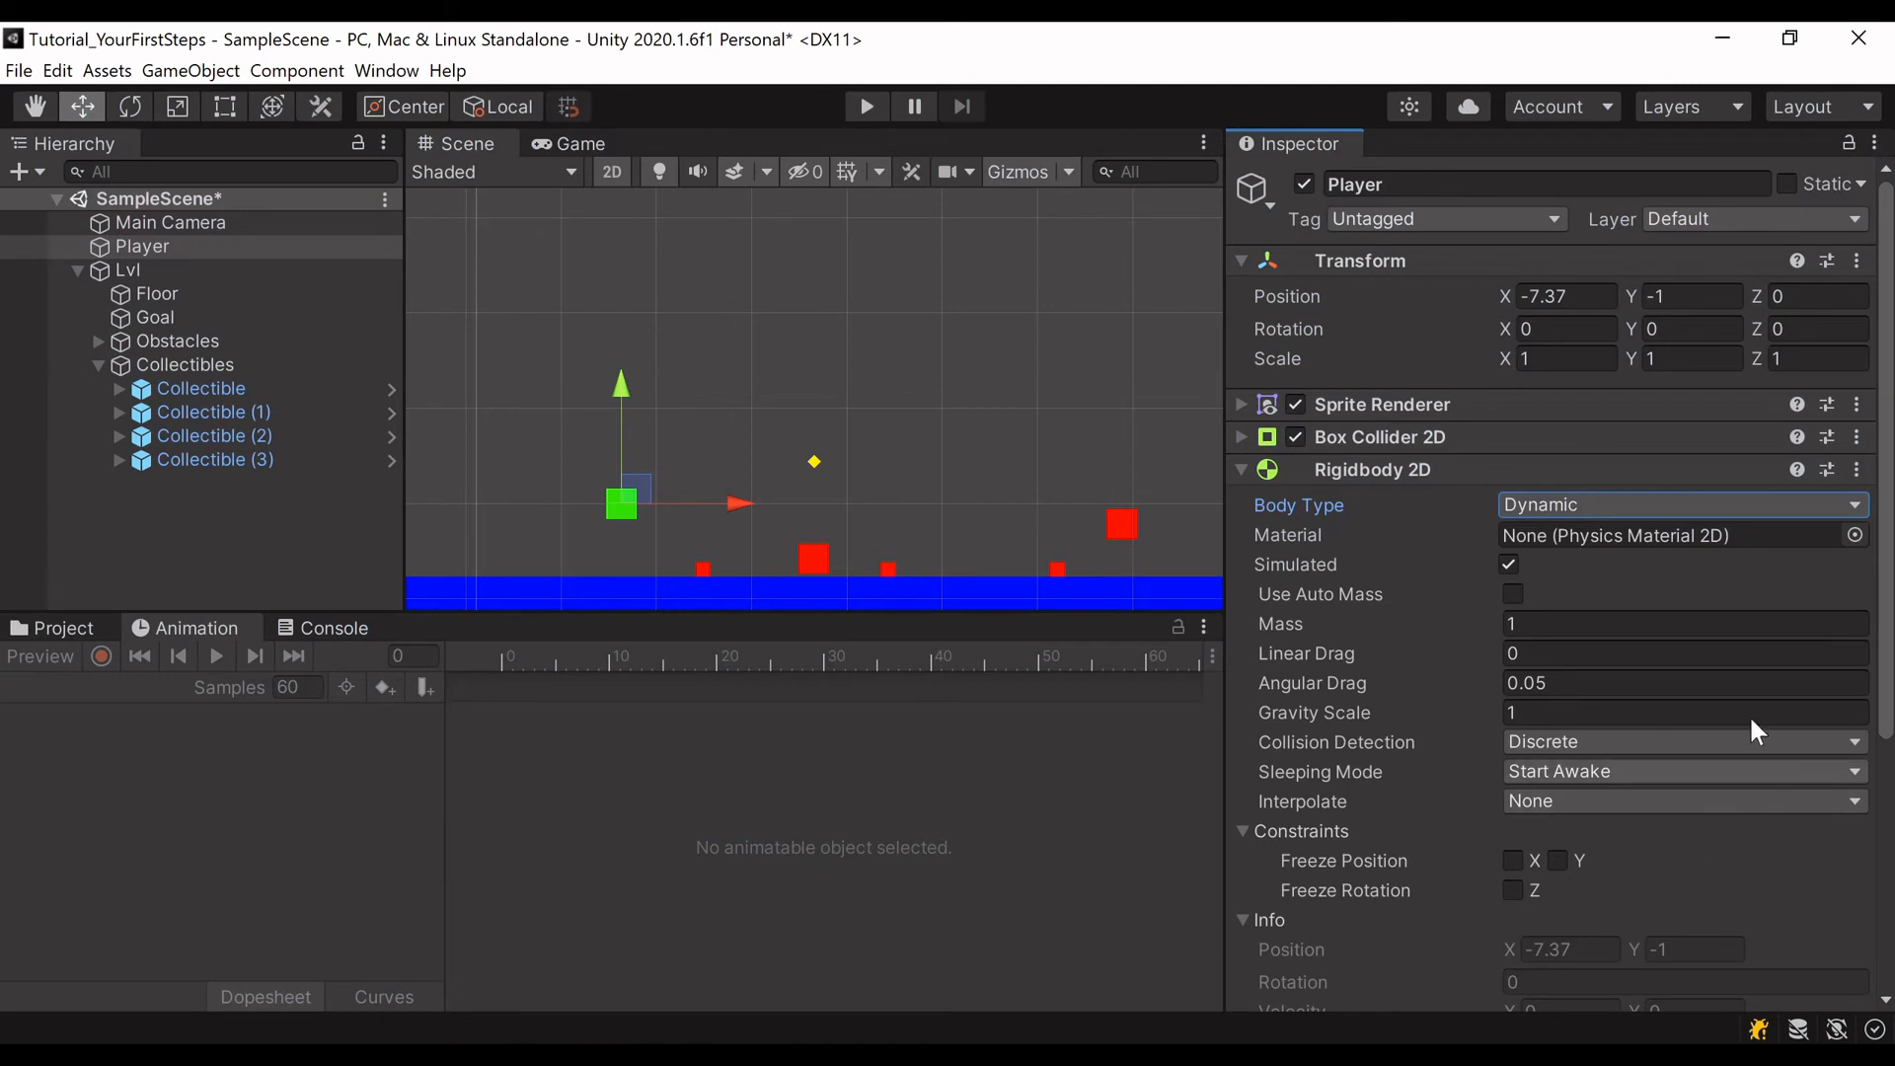
left_click(1480, 707)
left_click(1587, 741)
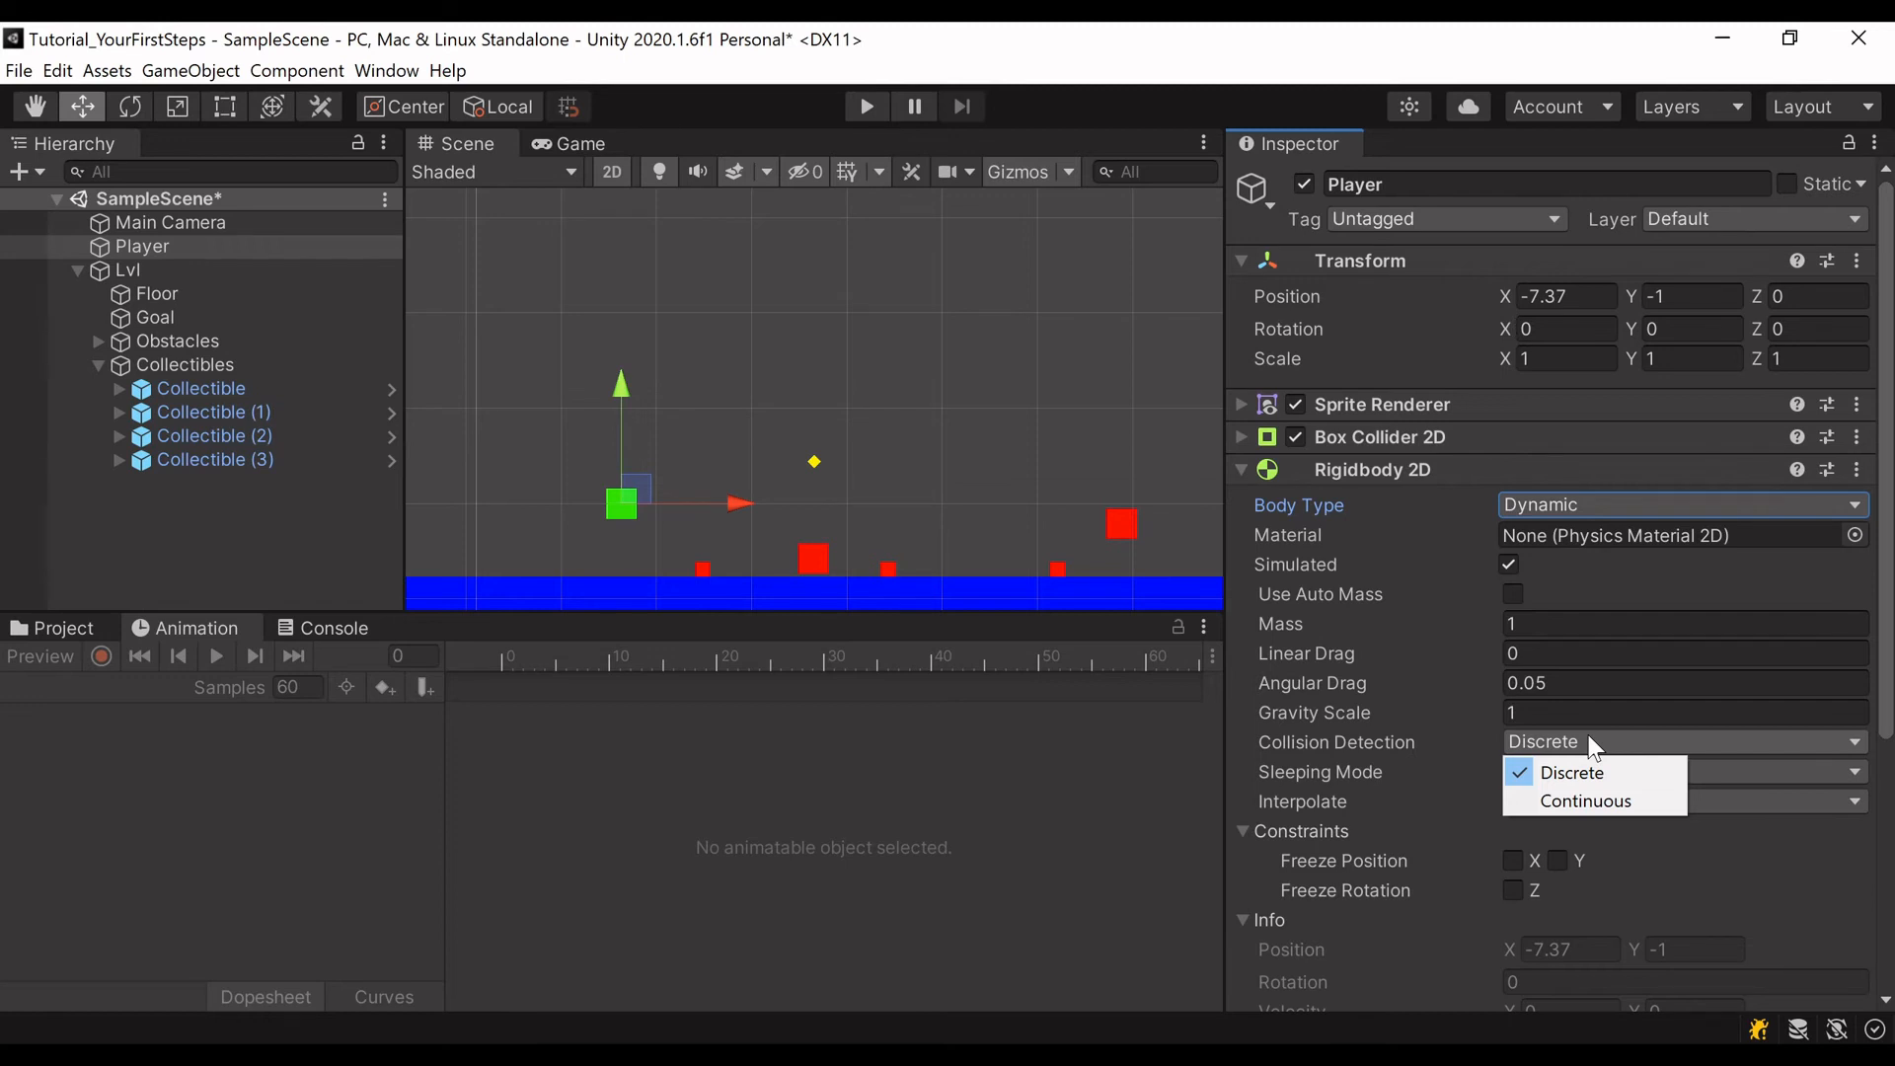
left_click(1590, 736)
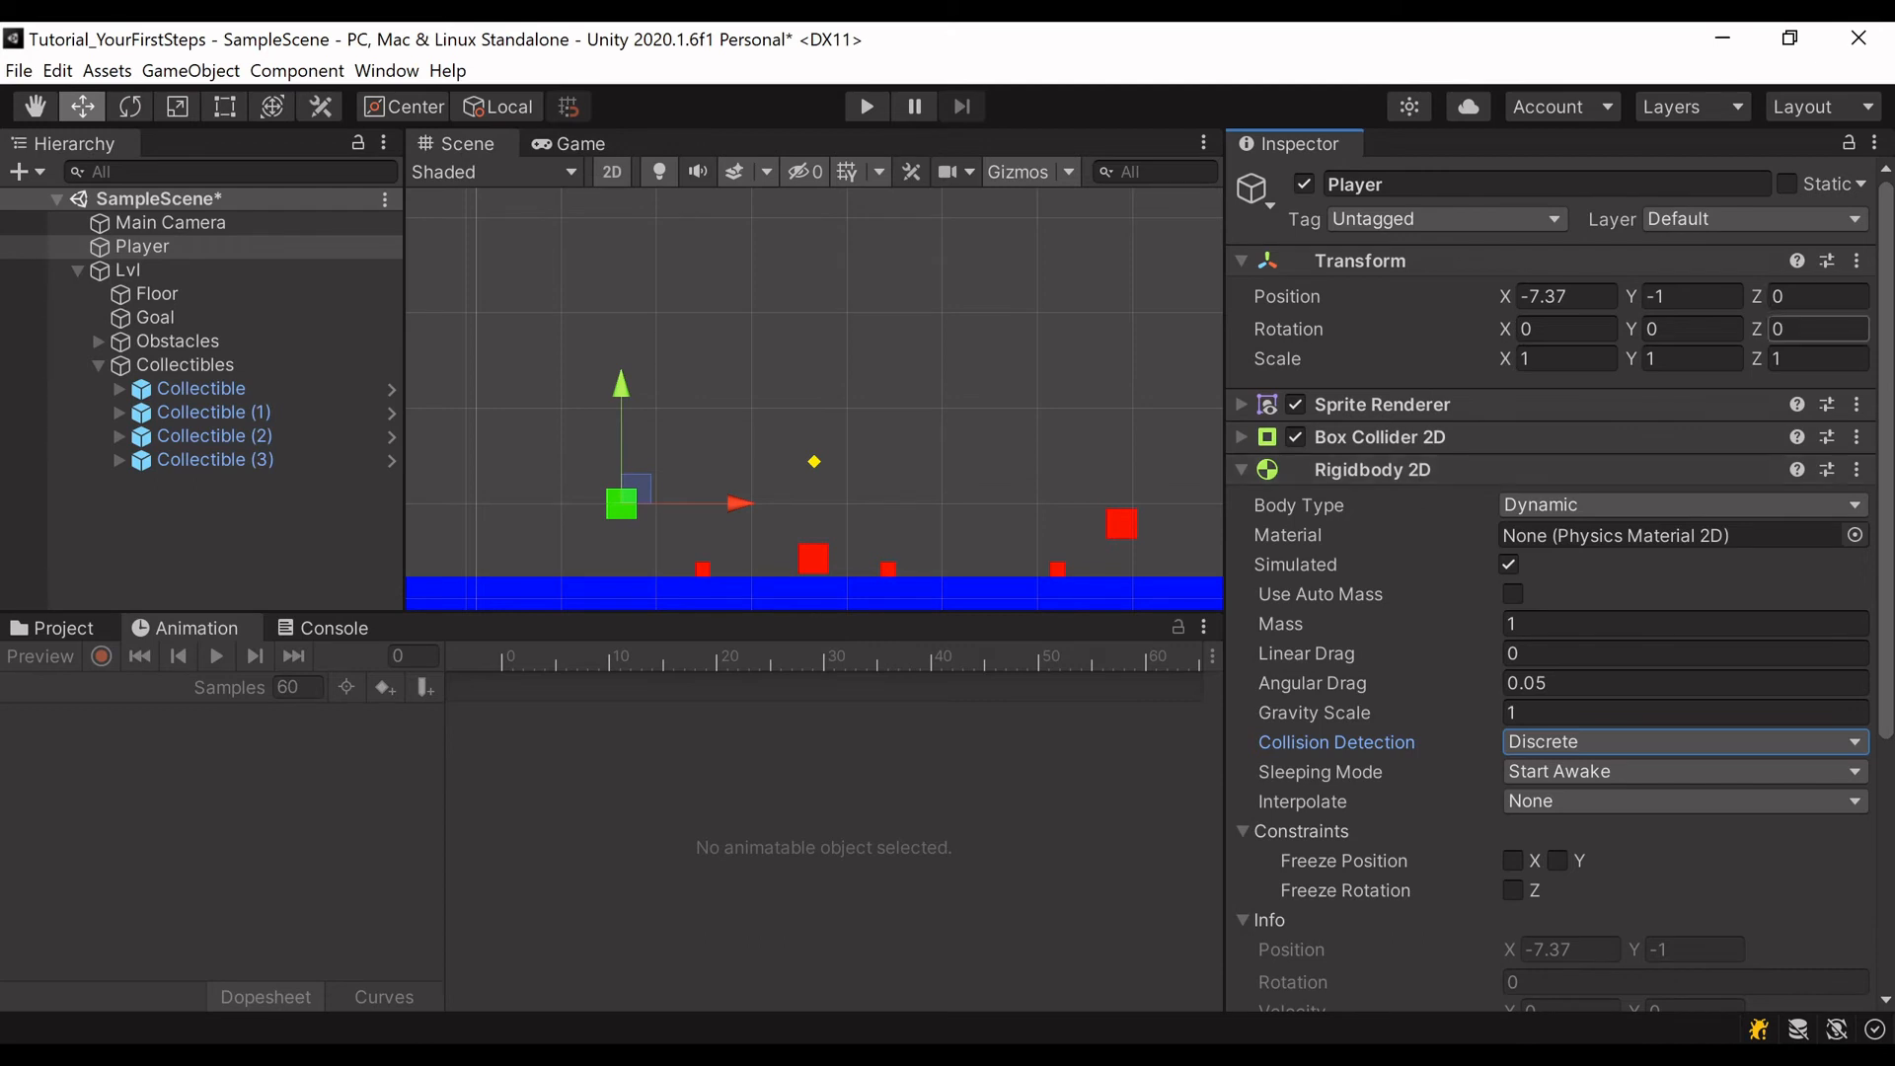
Step: Set the Player's Z rotation to 25, and run the game to watch how it lands on the floor
left_click(1788, 329)
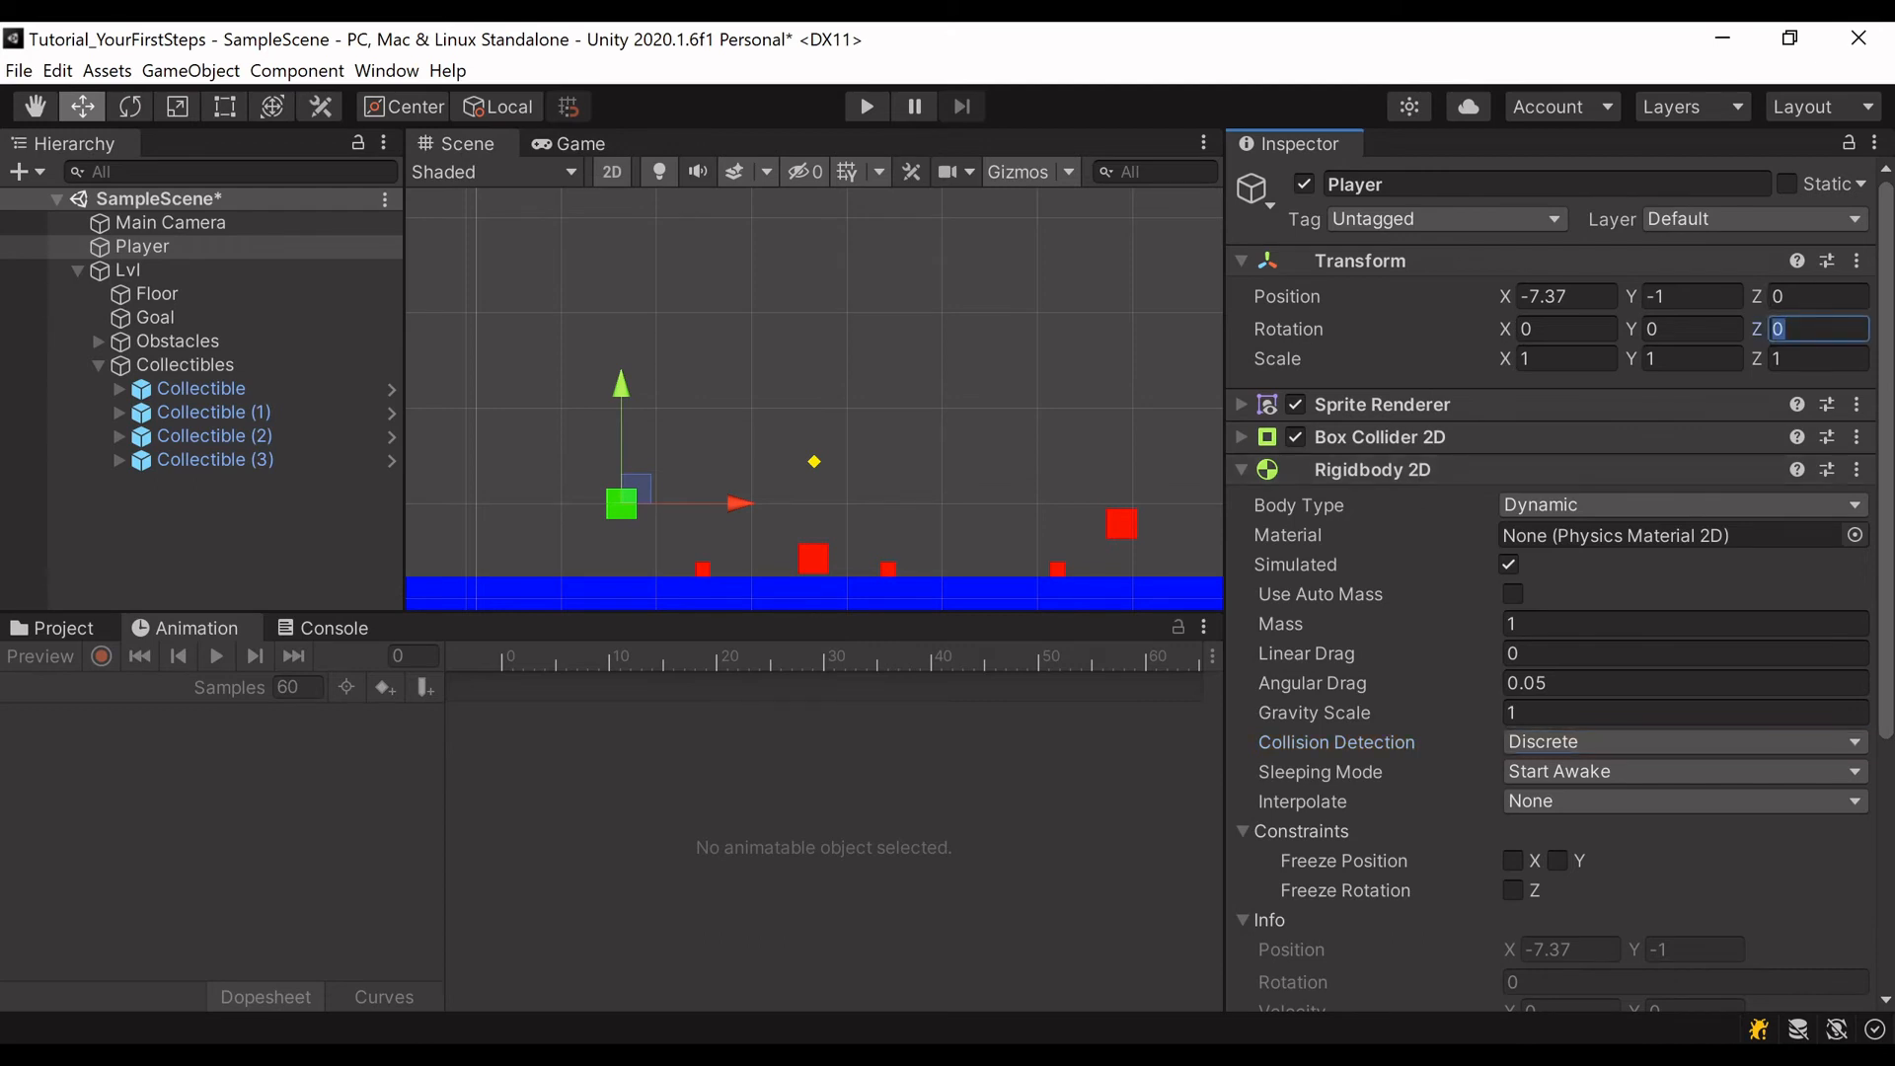
type("25")
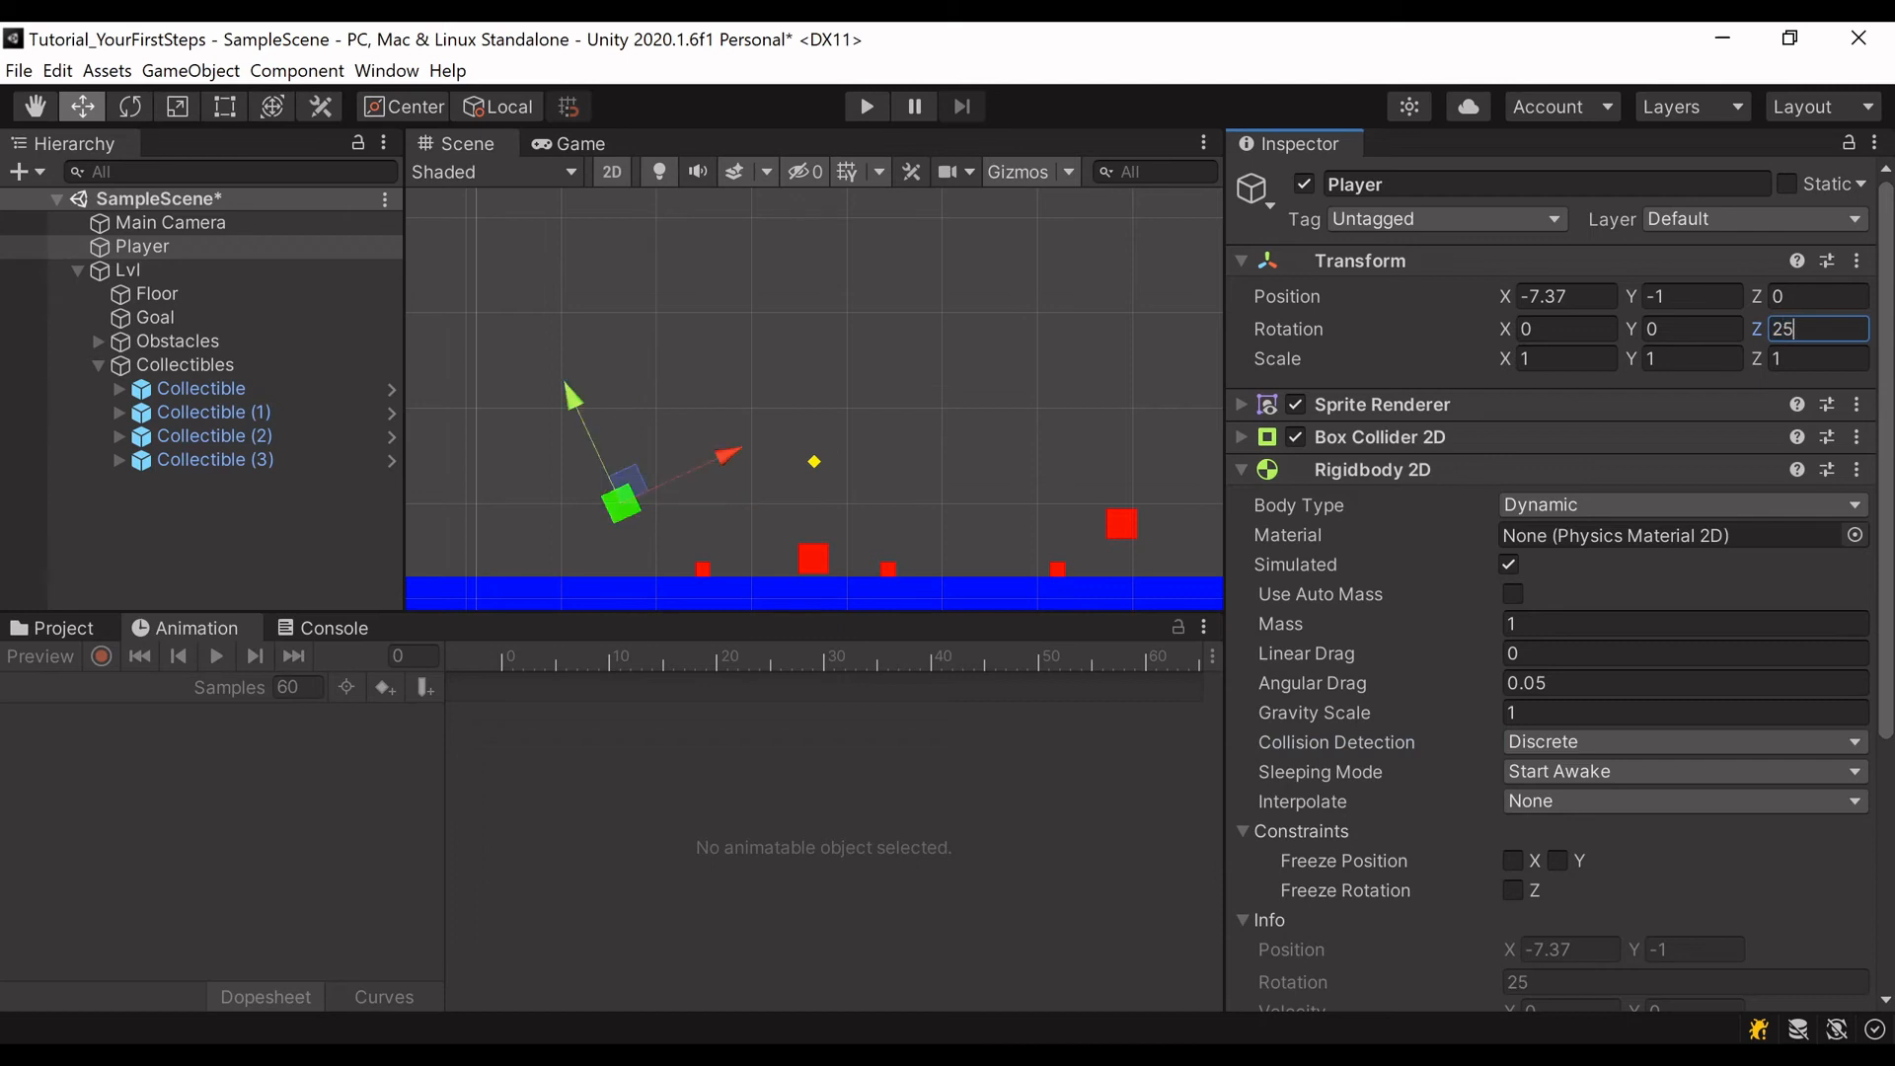
left_click(866, 107)
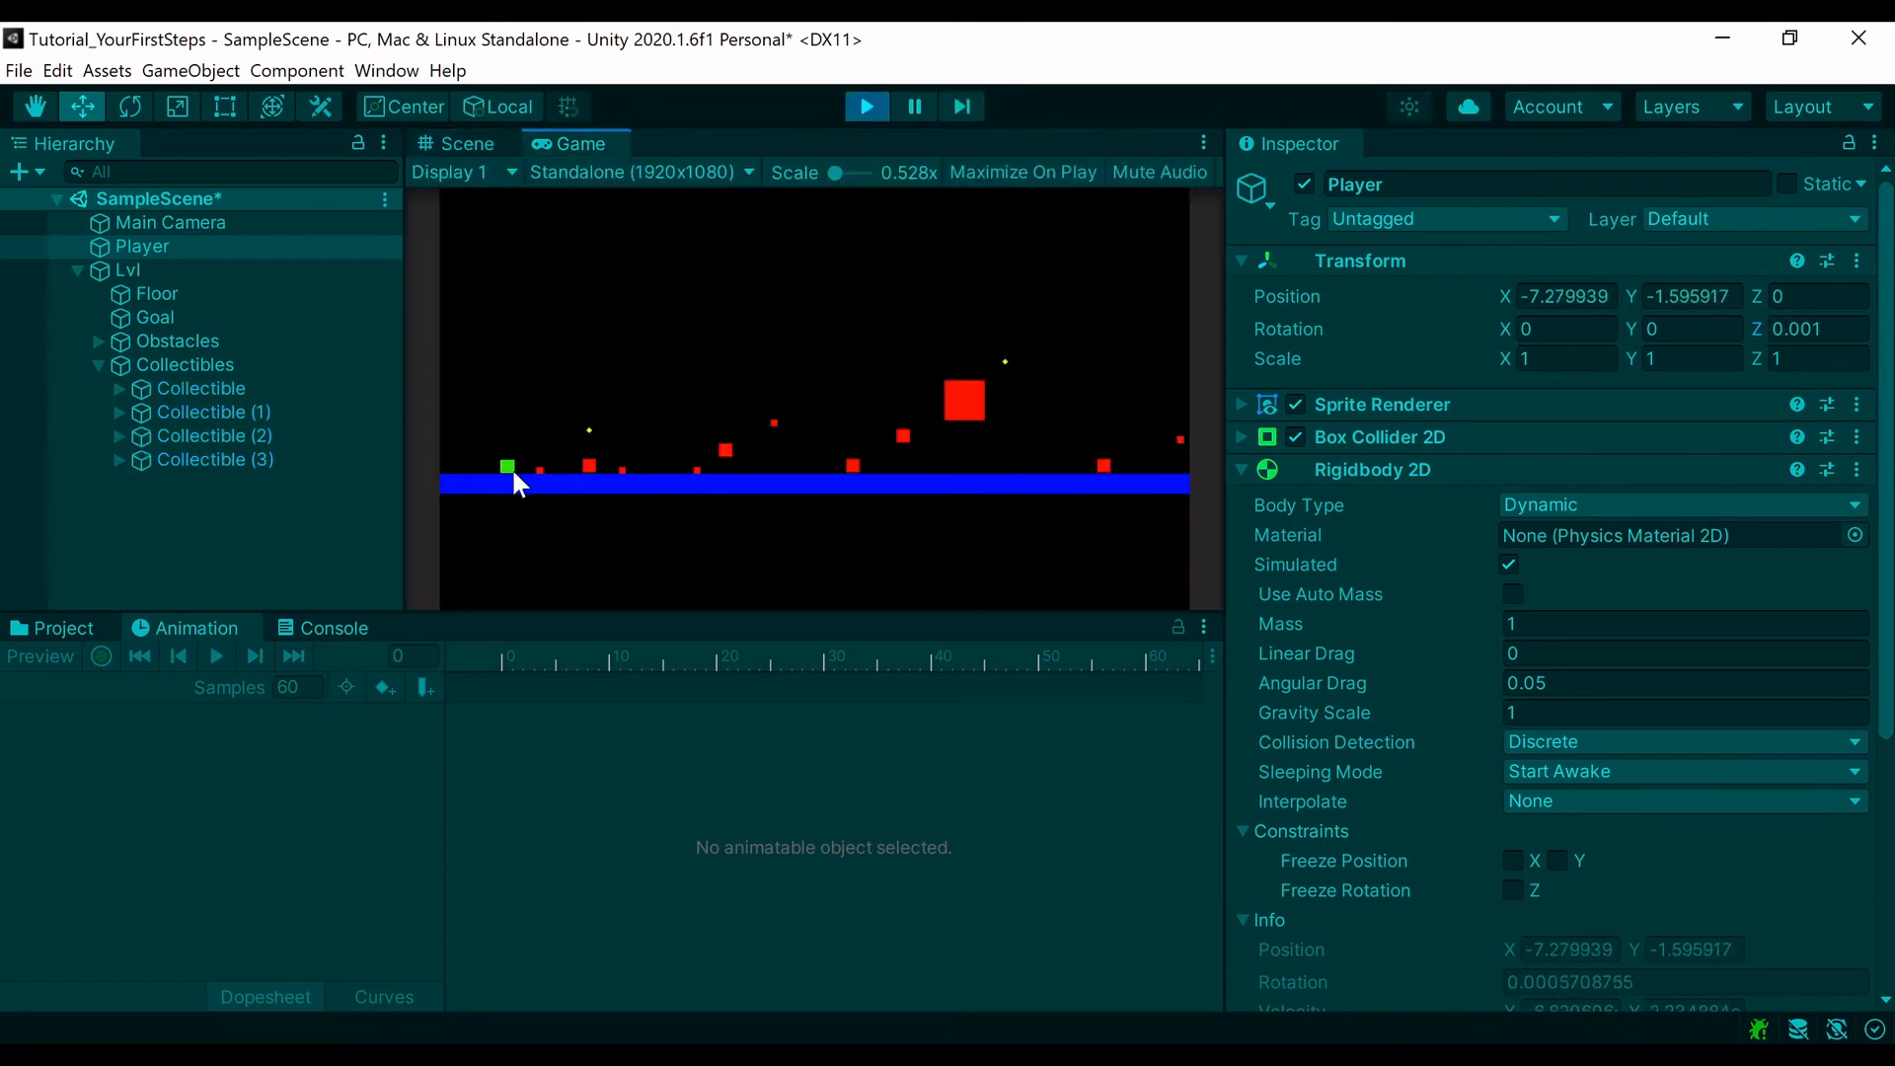
Step: In the paused game, raise the Player to about Y -0.38 in the scene and set its Z rotation to 25
left_click(459, 148)
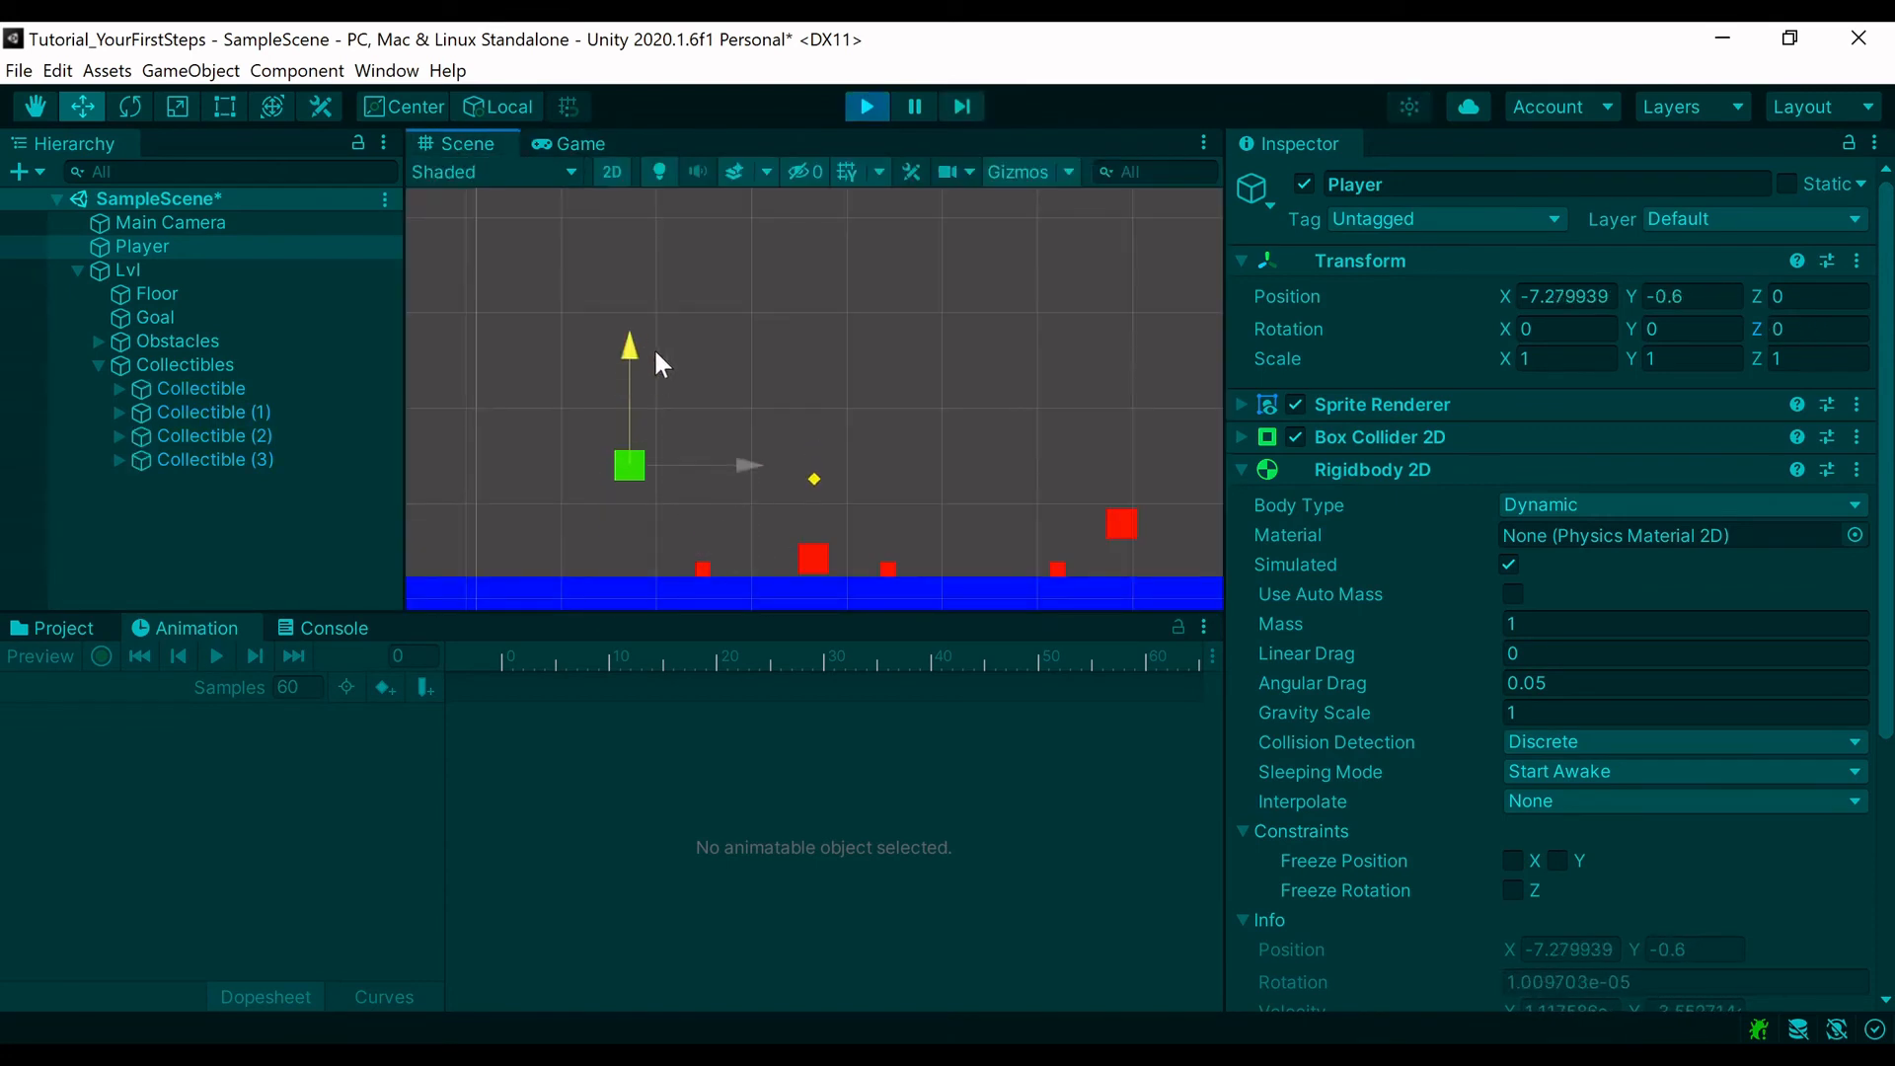
left_click(910, 106)
left_click_drag(632, 441, 664, 312)
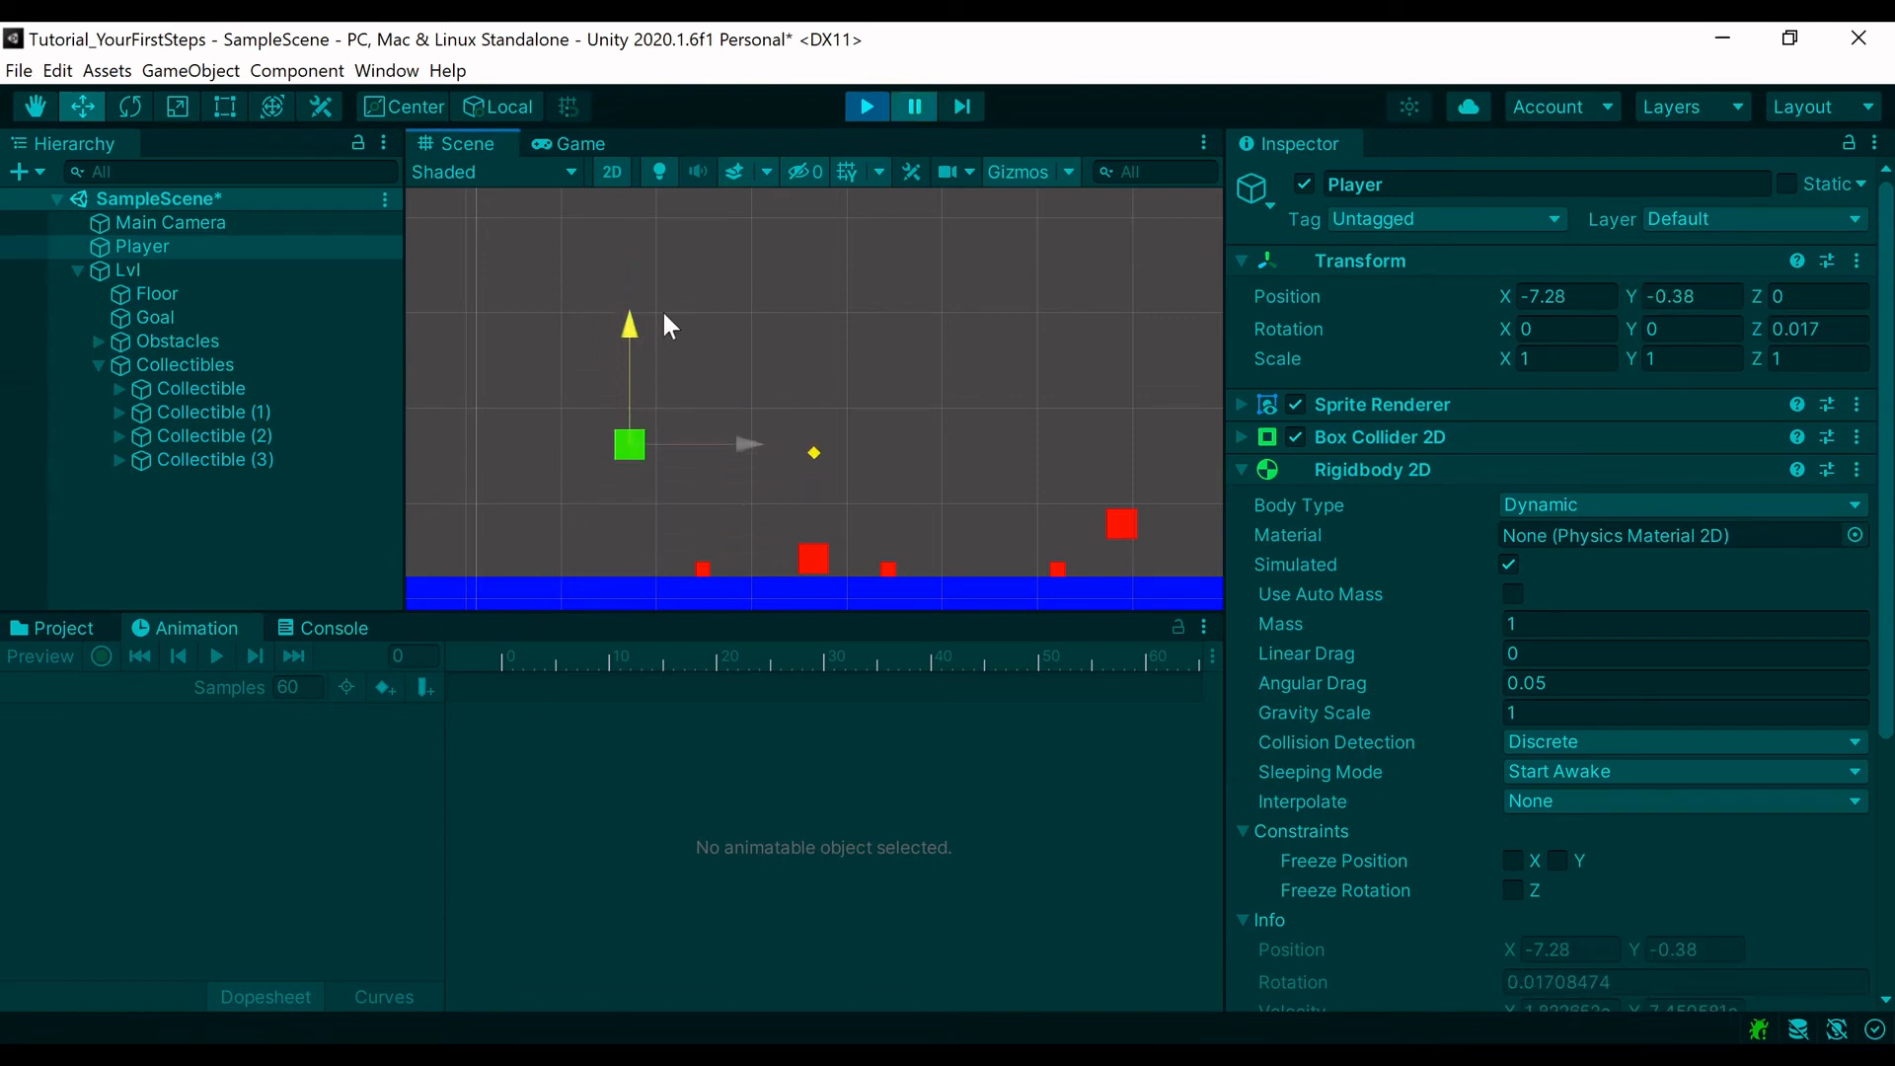
left_click(1816, 329)
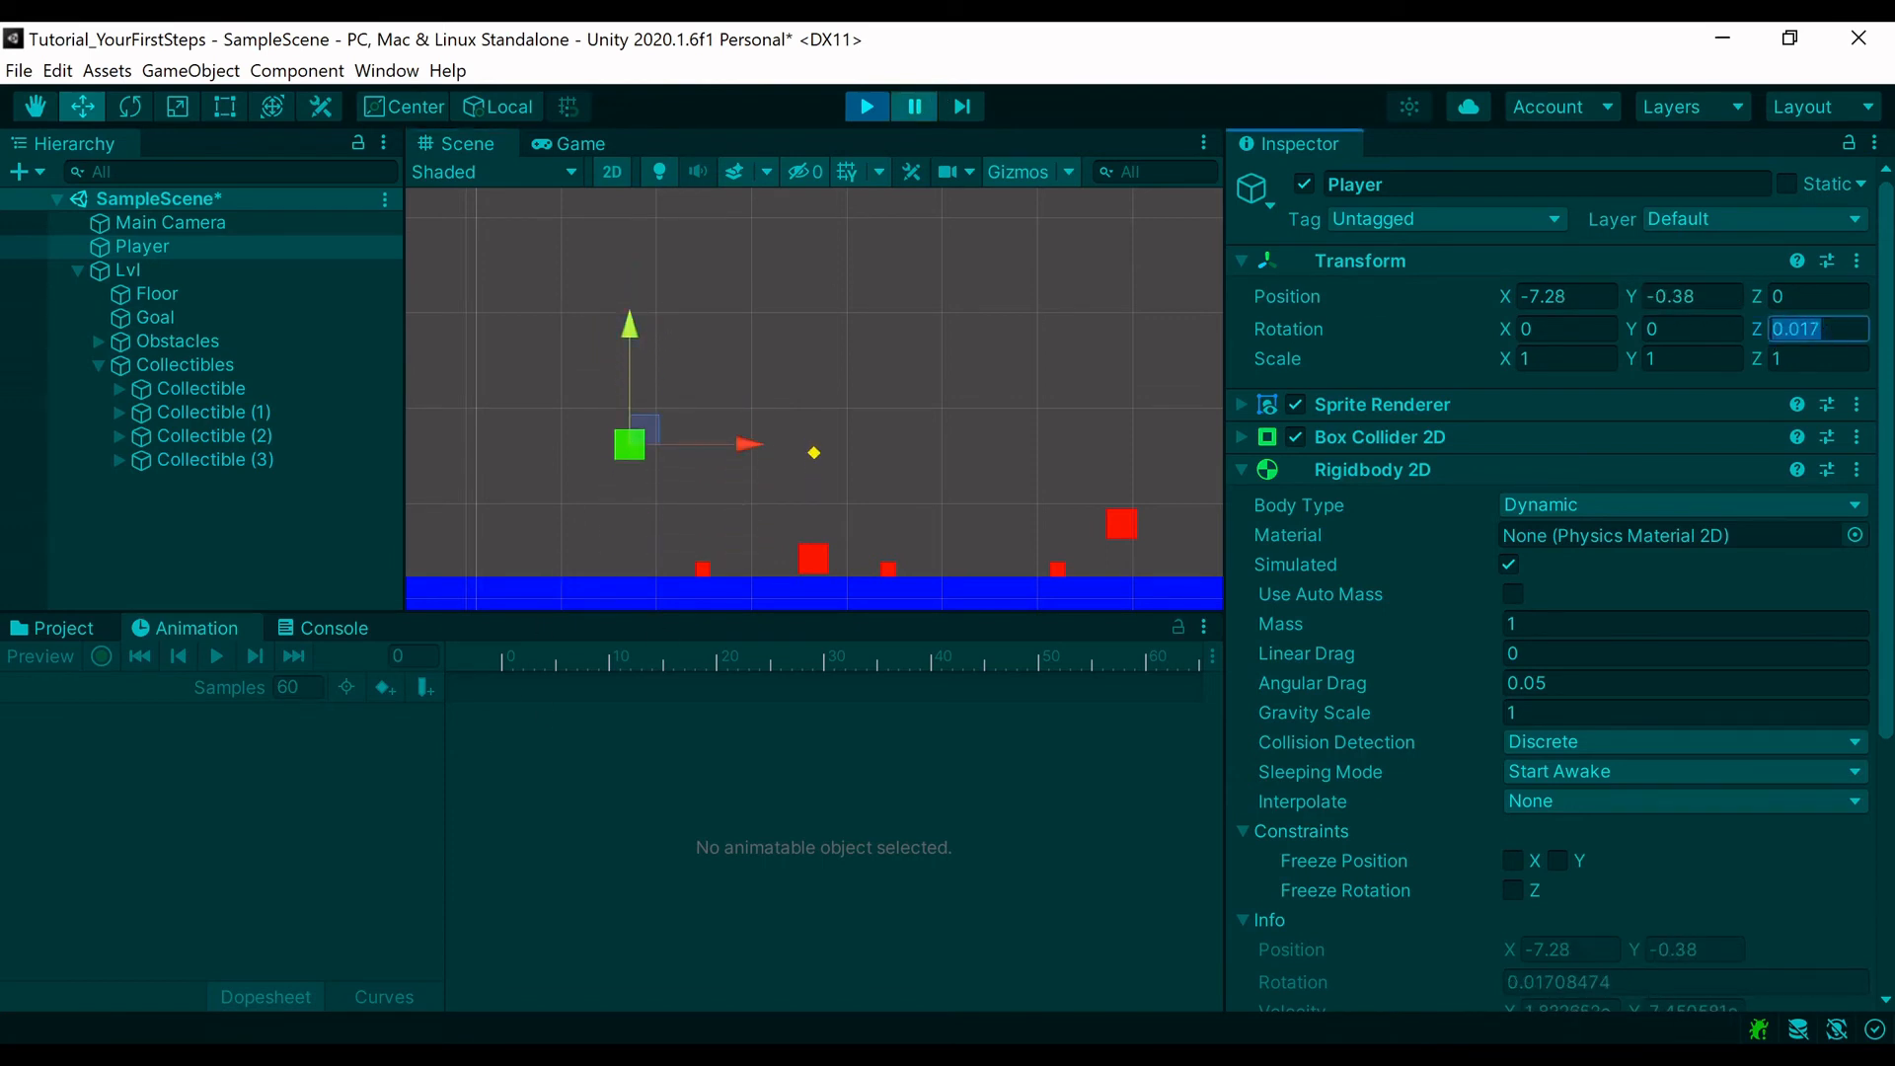
type("25")
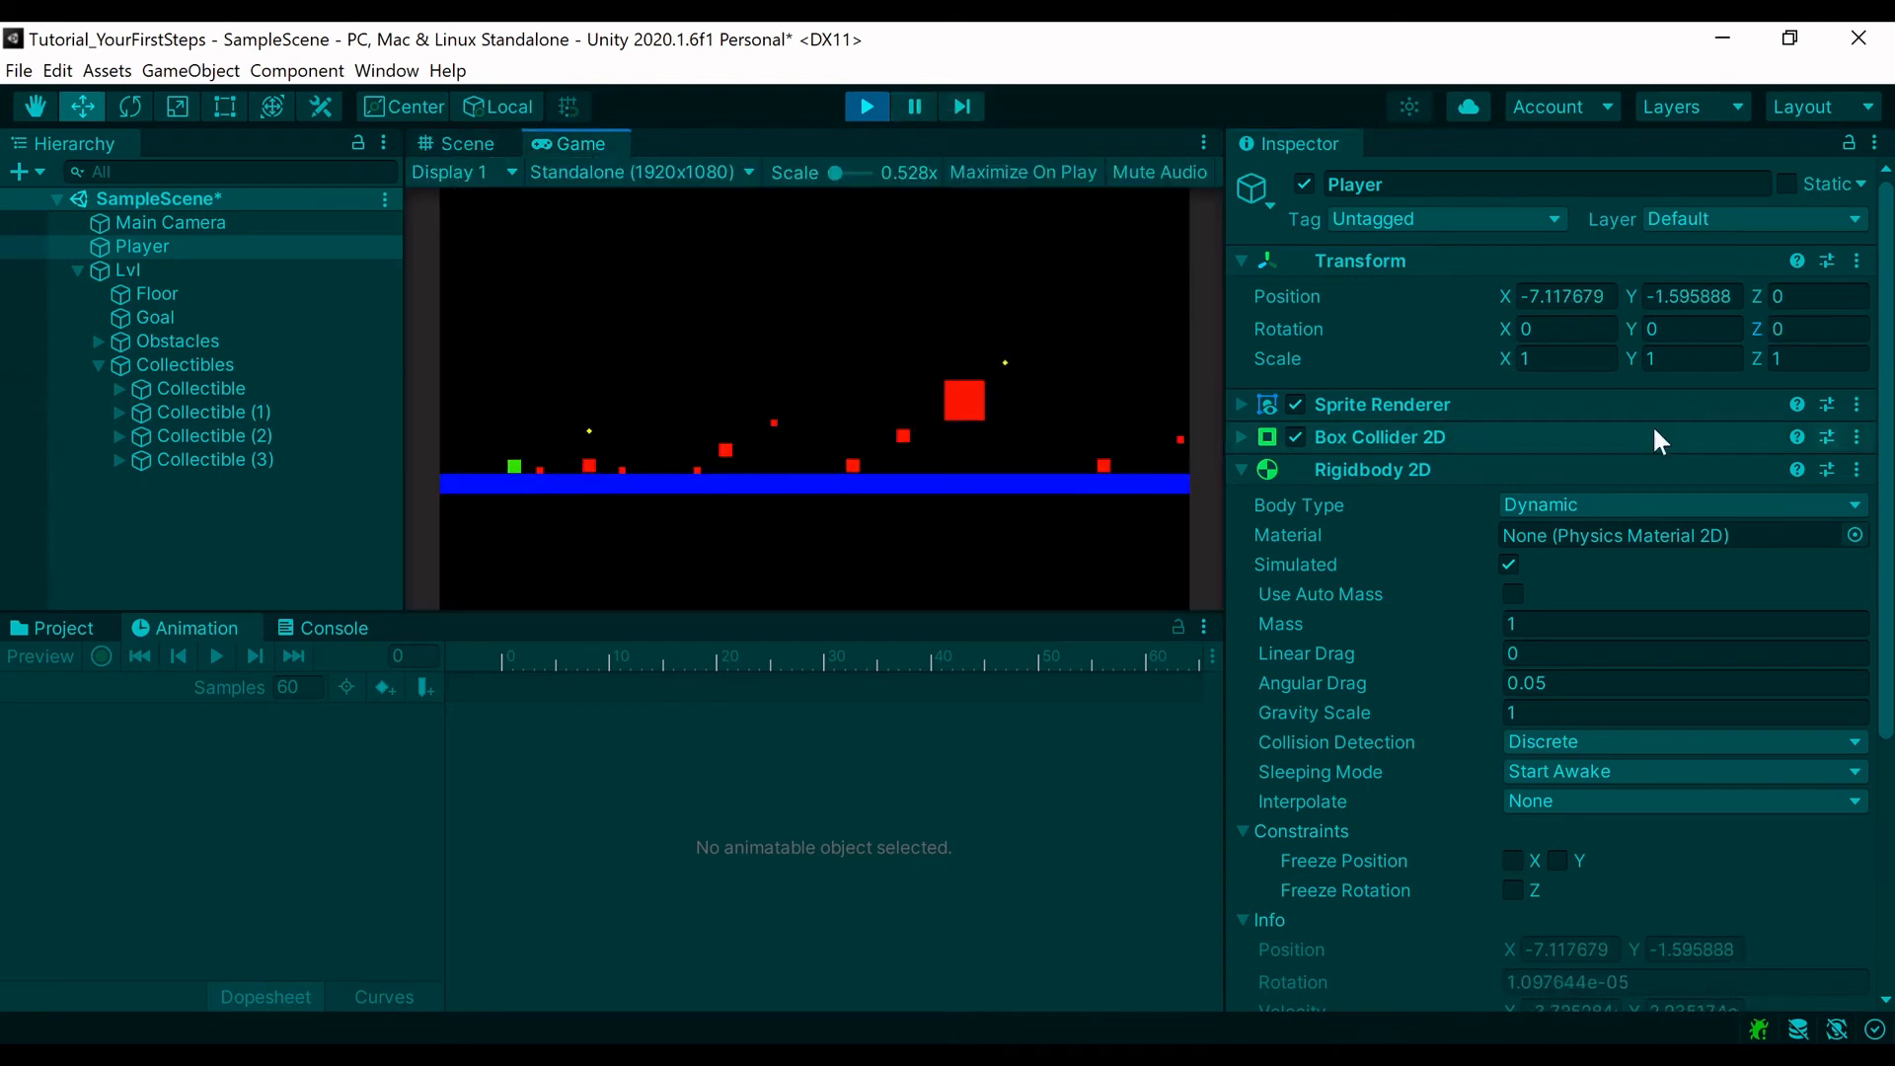
Step: Slide the Player along the floor to about X -8.38 in the running game's scene, and stop the game
left_click(469, 140)
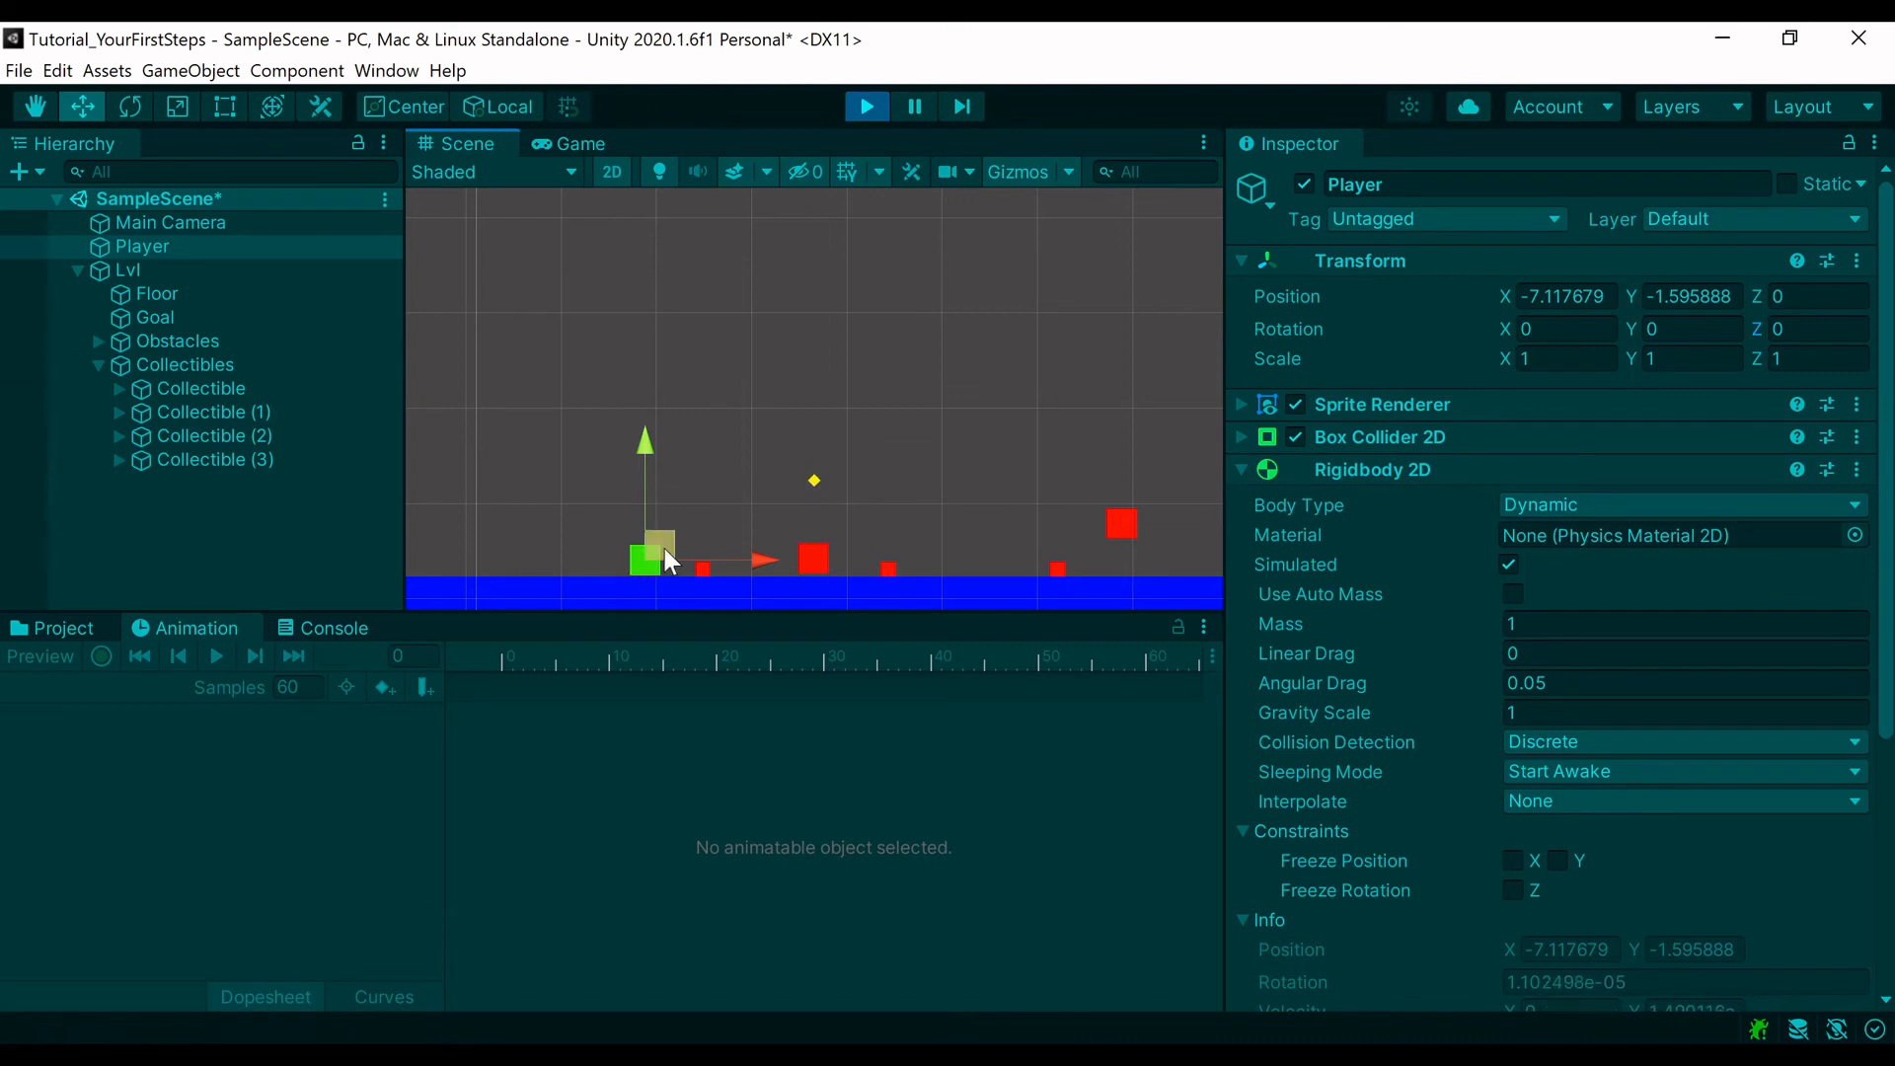
left_click_drag(747, 561, 643, 559)
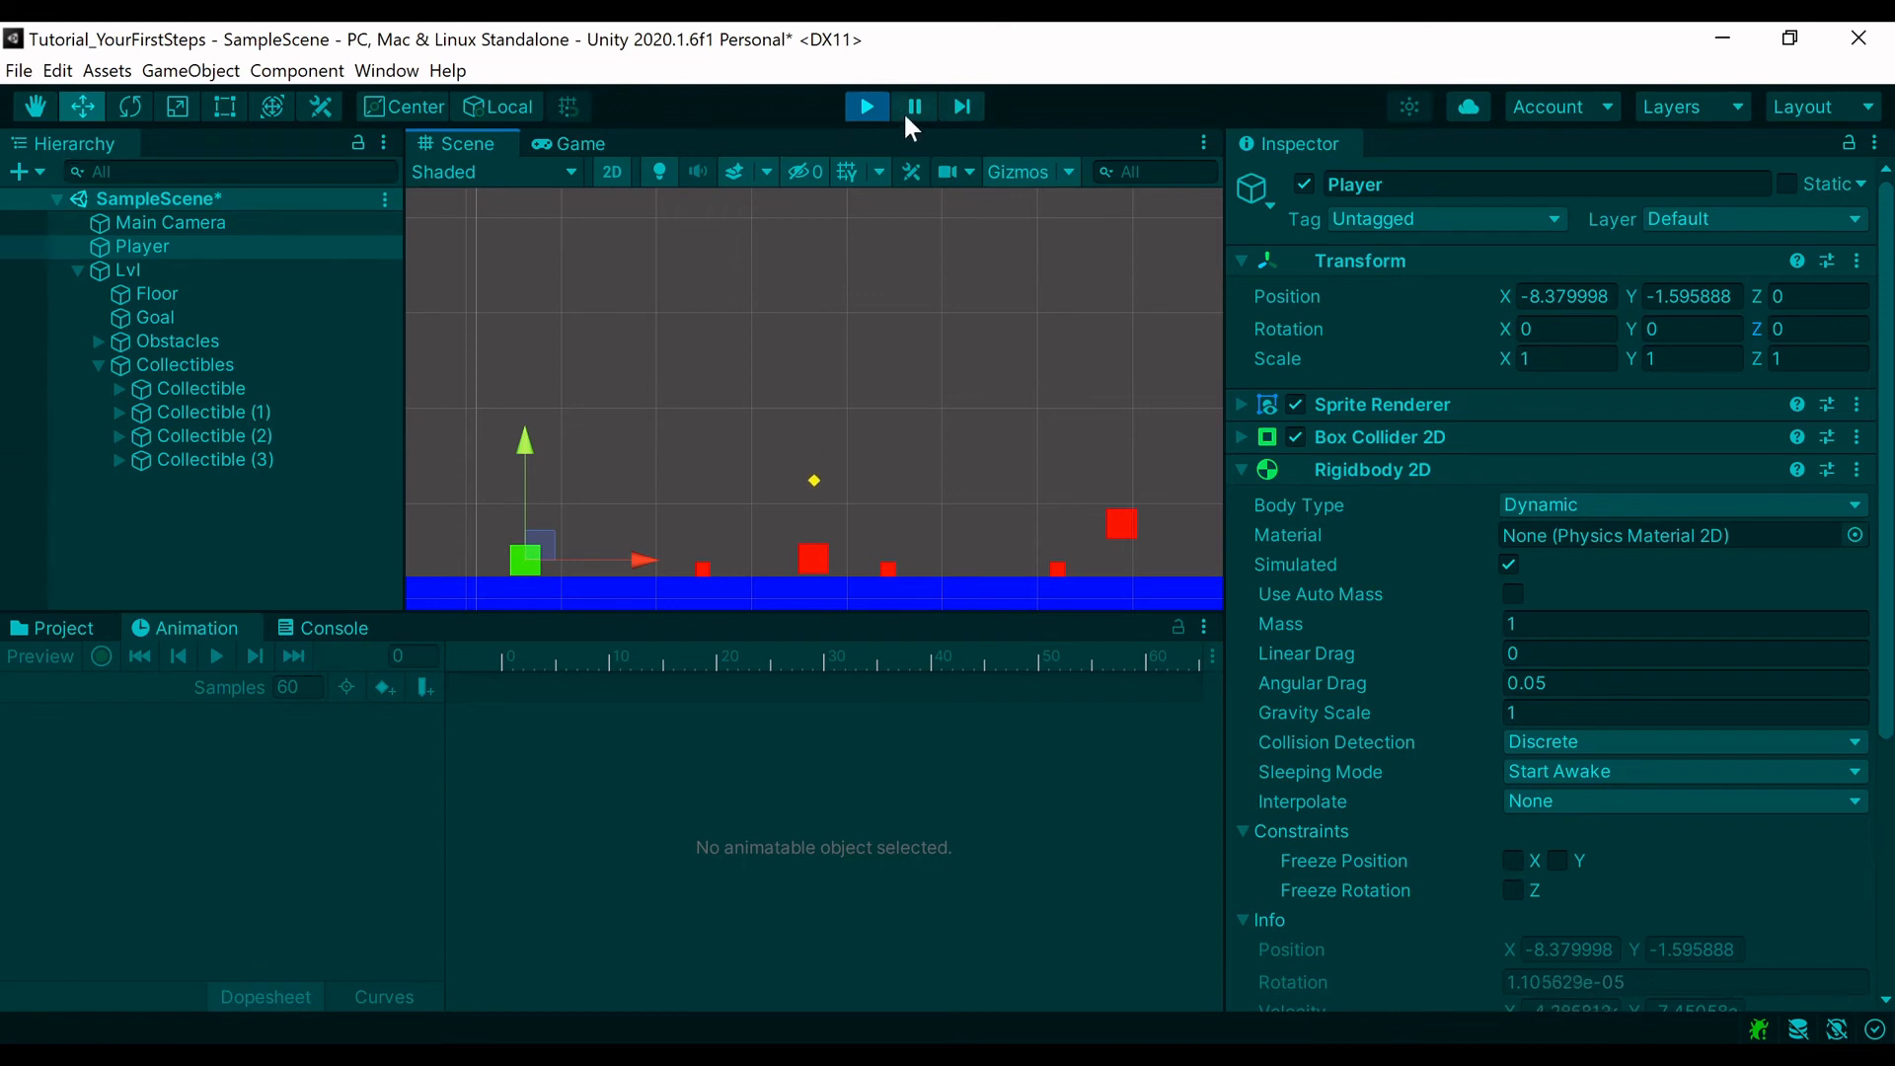
left_click(869, 106)
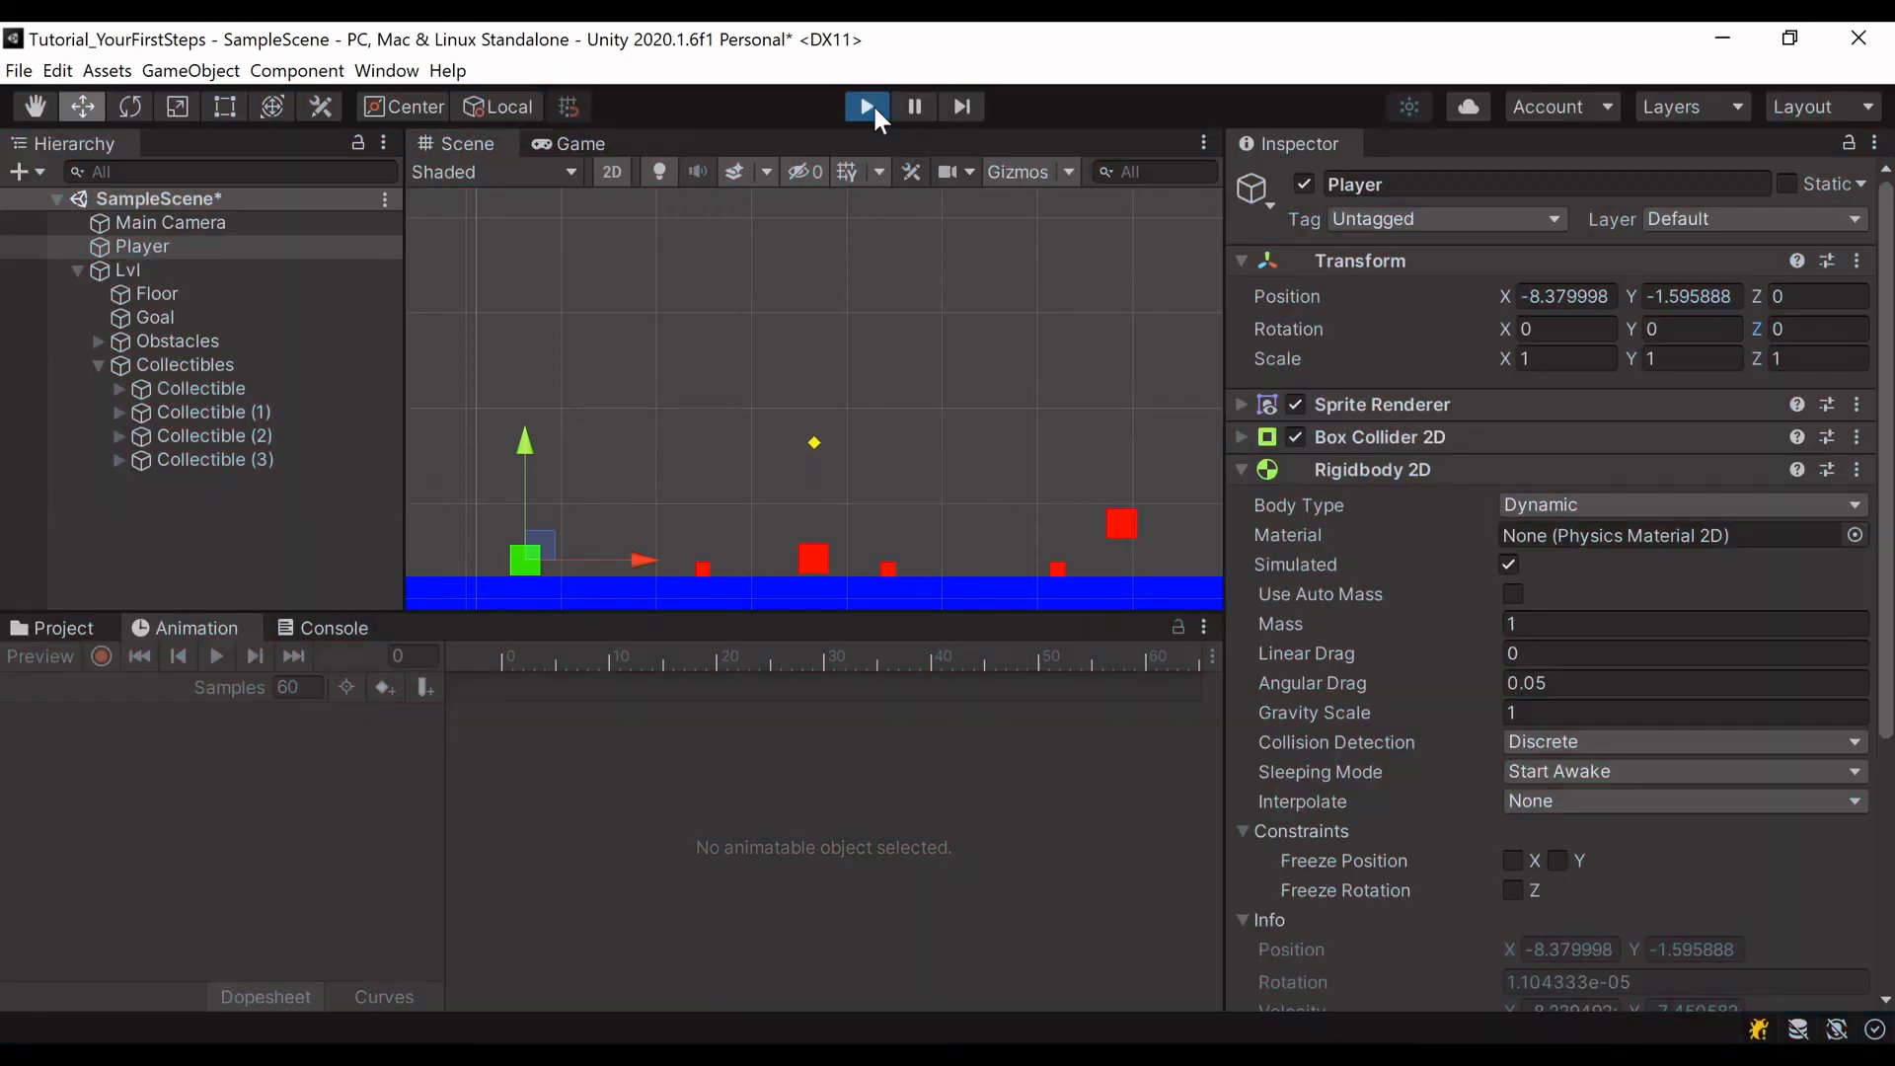
Step: Freeze the Player's Z rotation in the Rigidbody 2D constraints, and after a test run reset its Z rotation to 0
left_click(1512, 891)
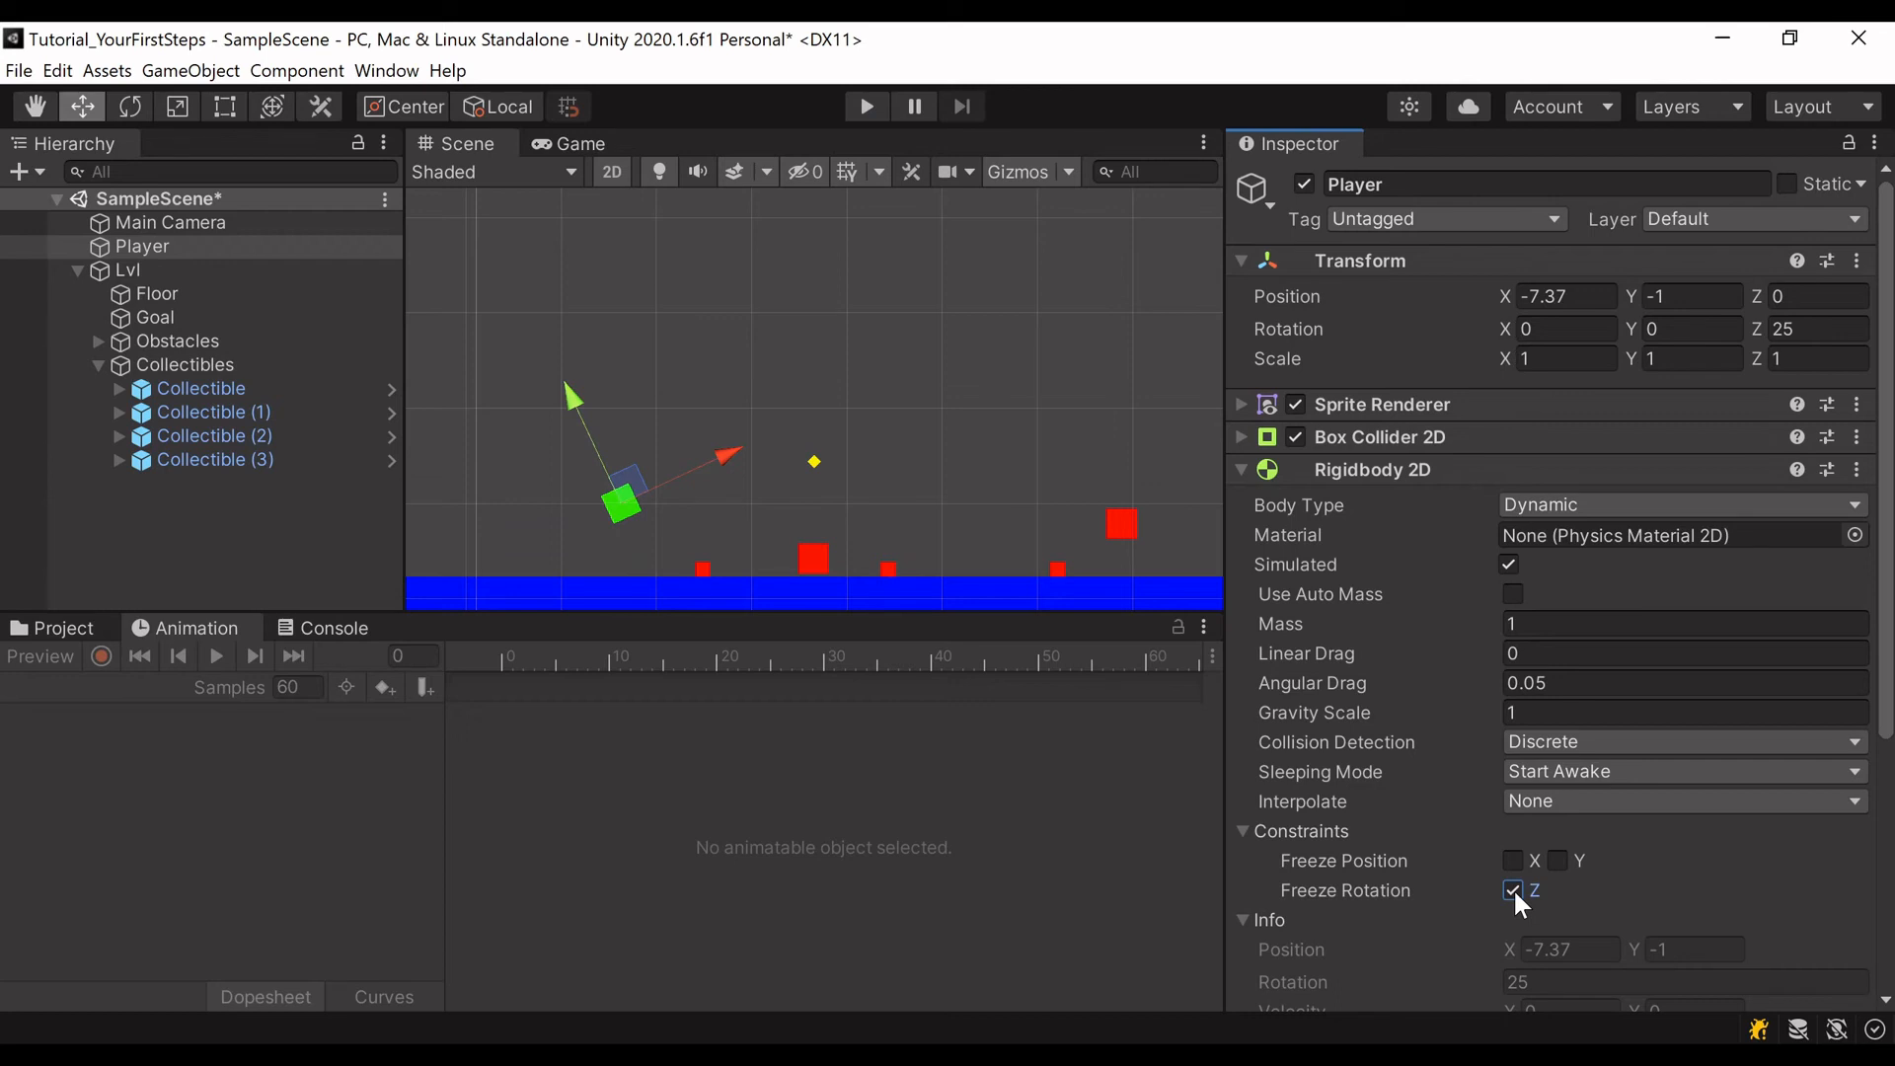
left_click(850, 104)
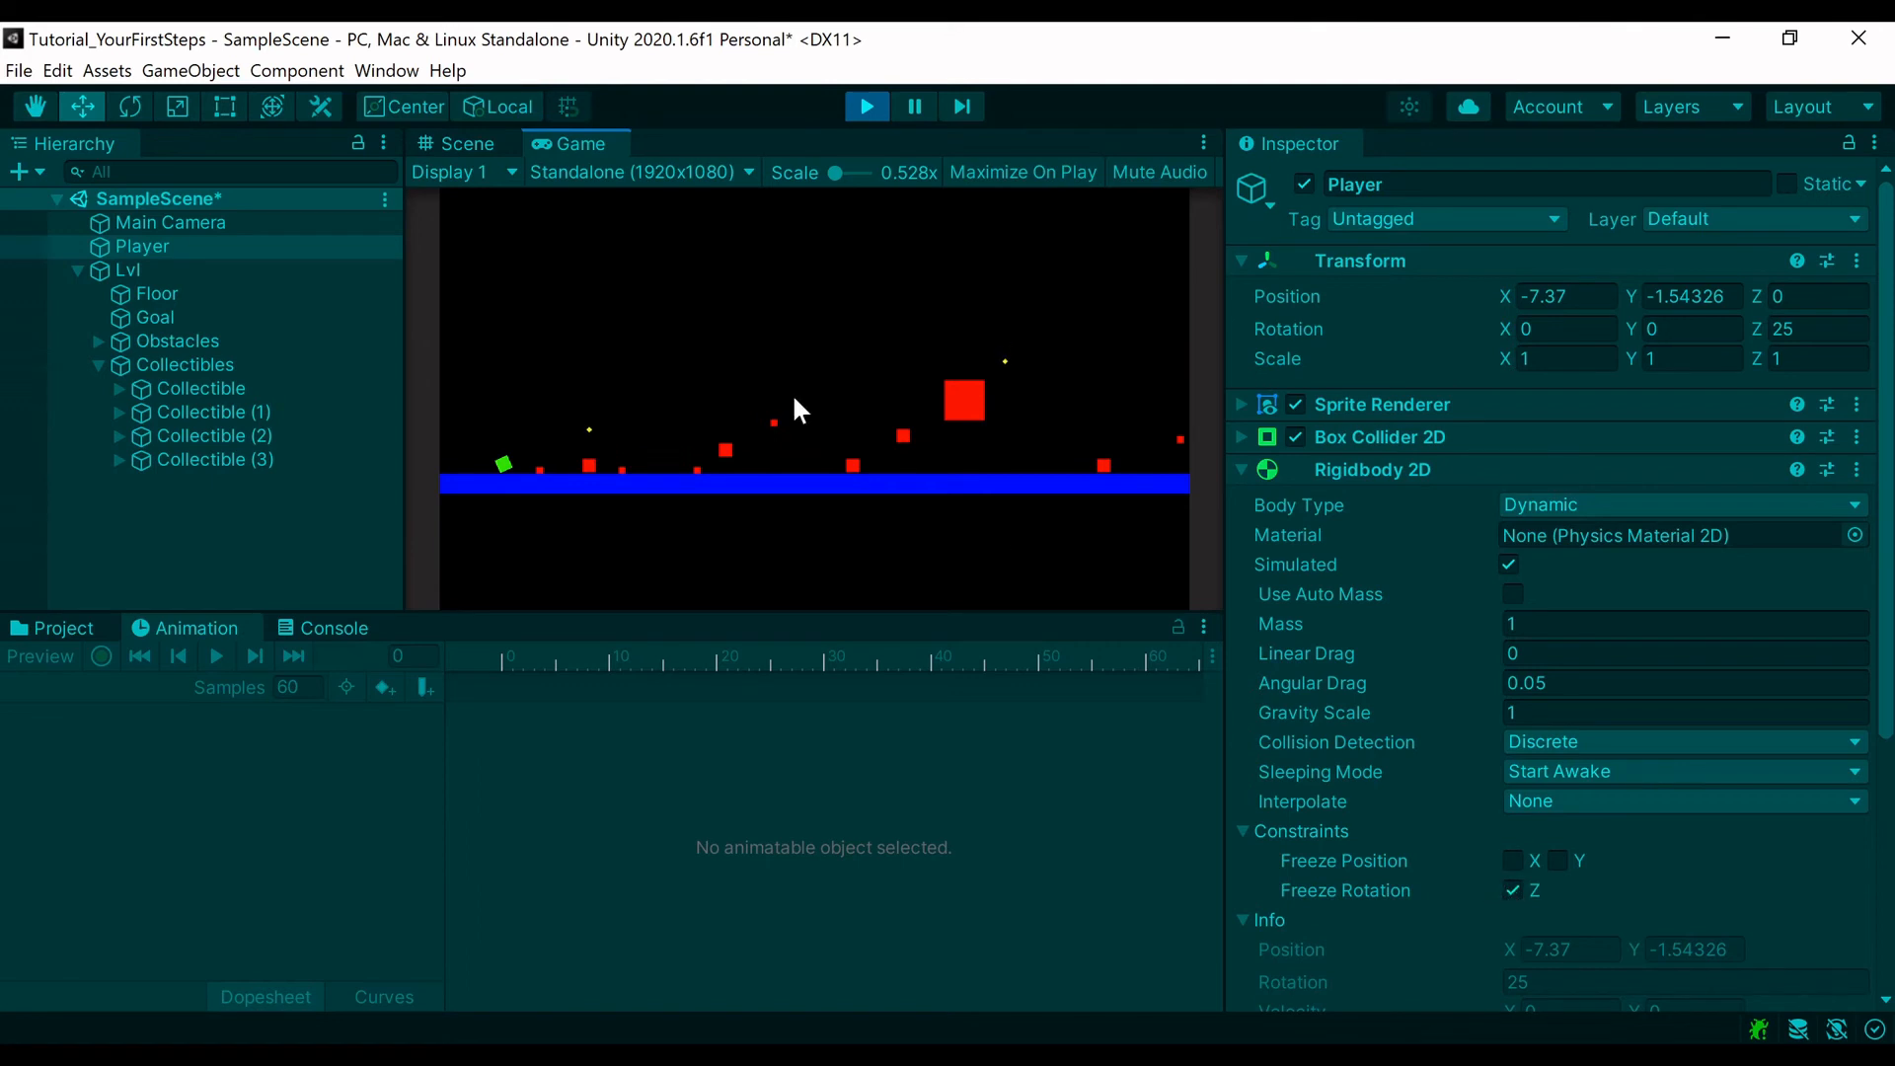
left_click(869, 107)
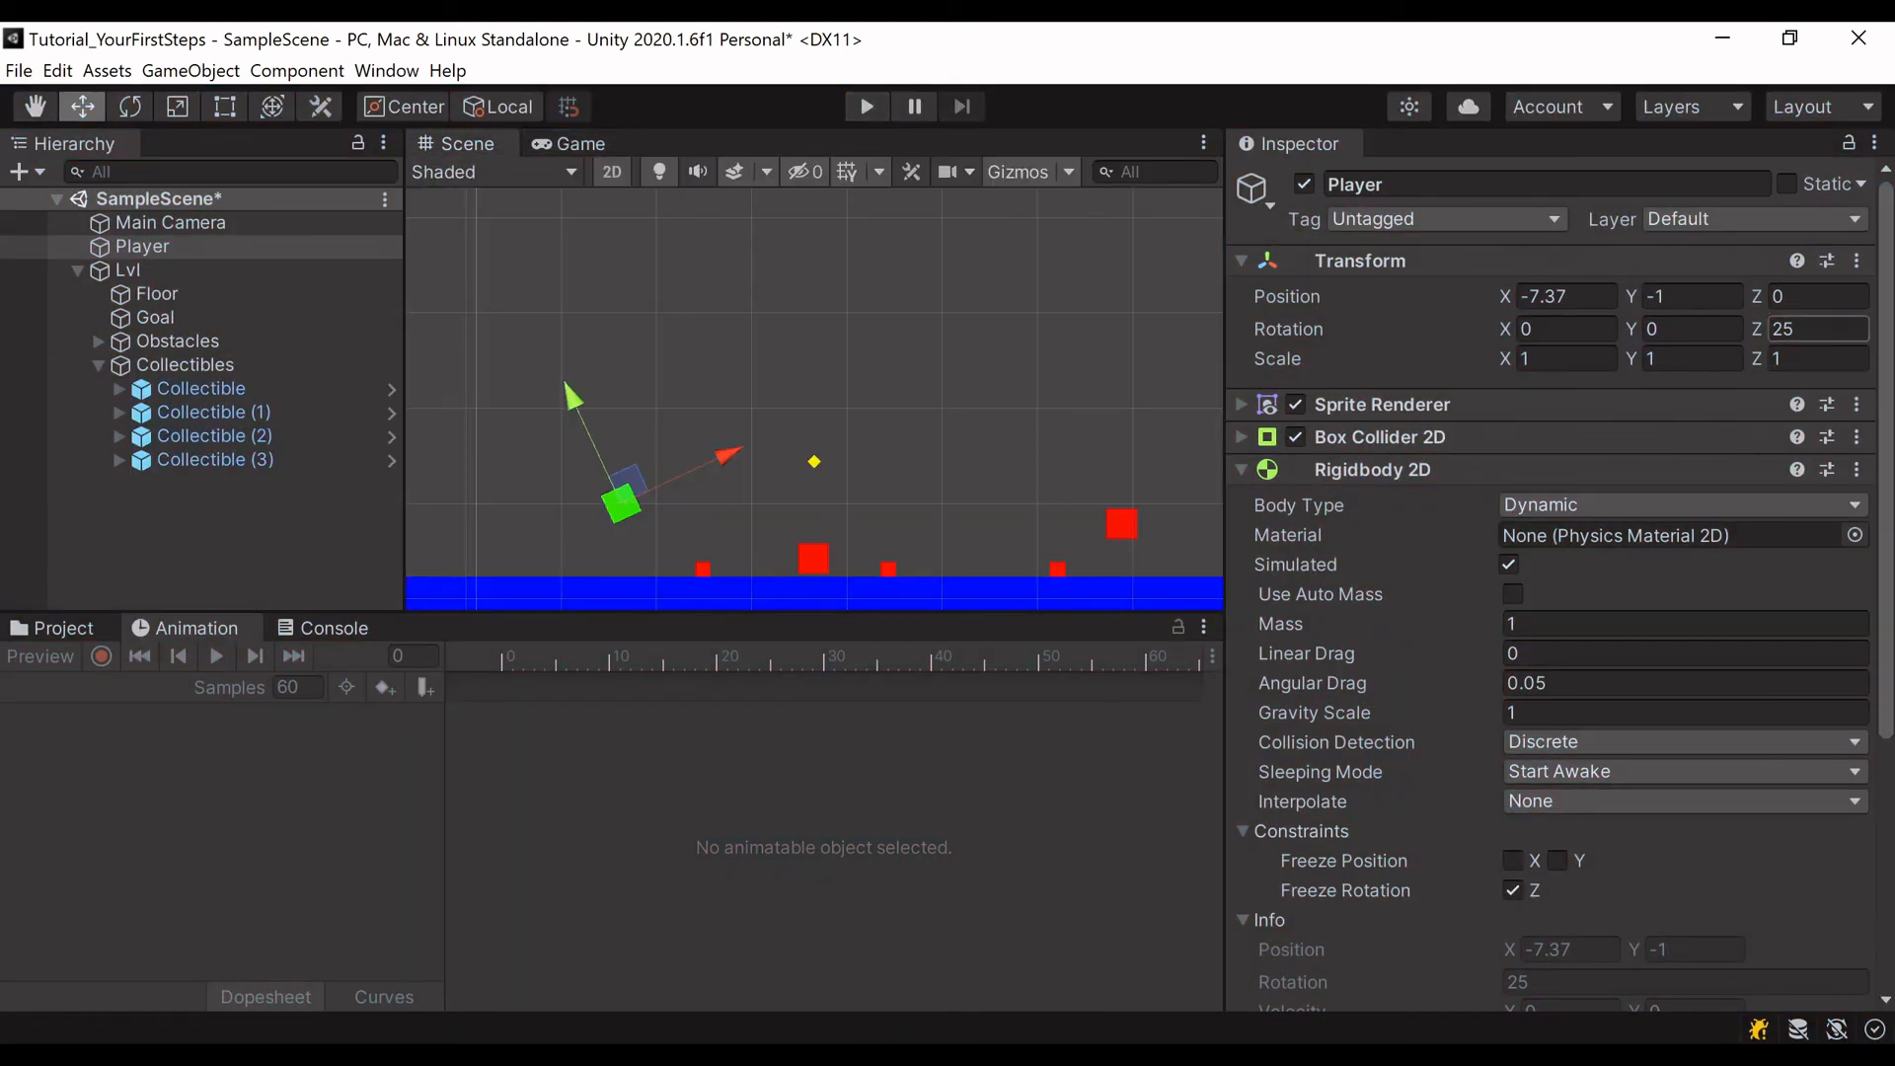
left_click(1812, 328)
type("0")
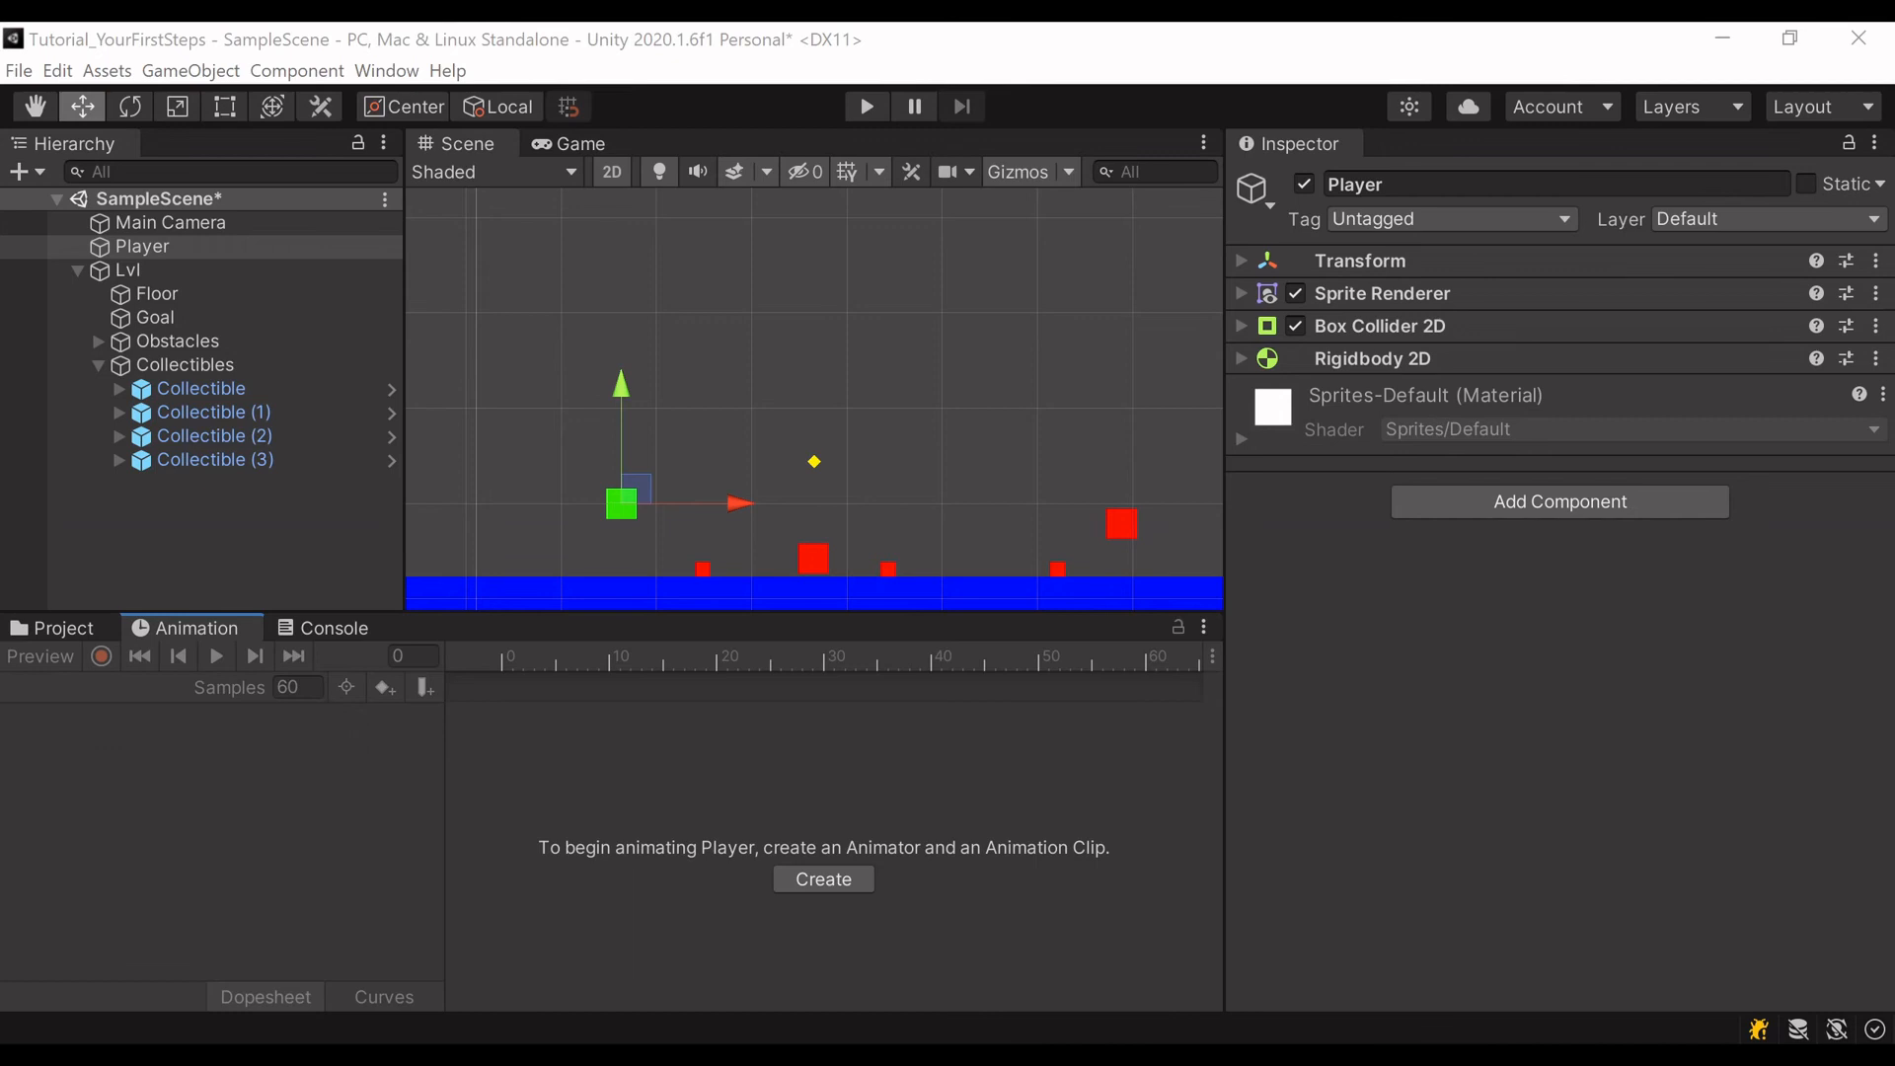
Step: Create a new script component named PlayerController and add it to the Player
left_click(1467, 501)
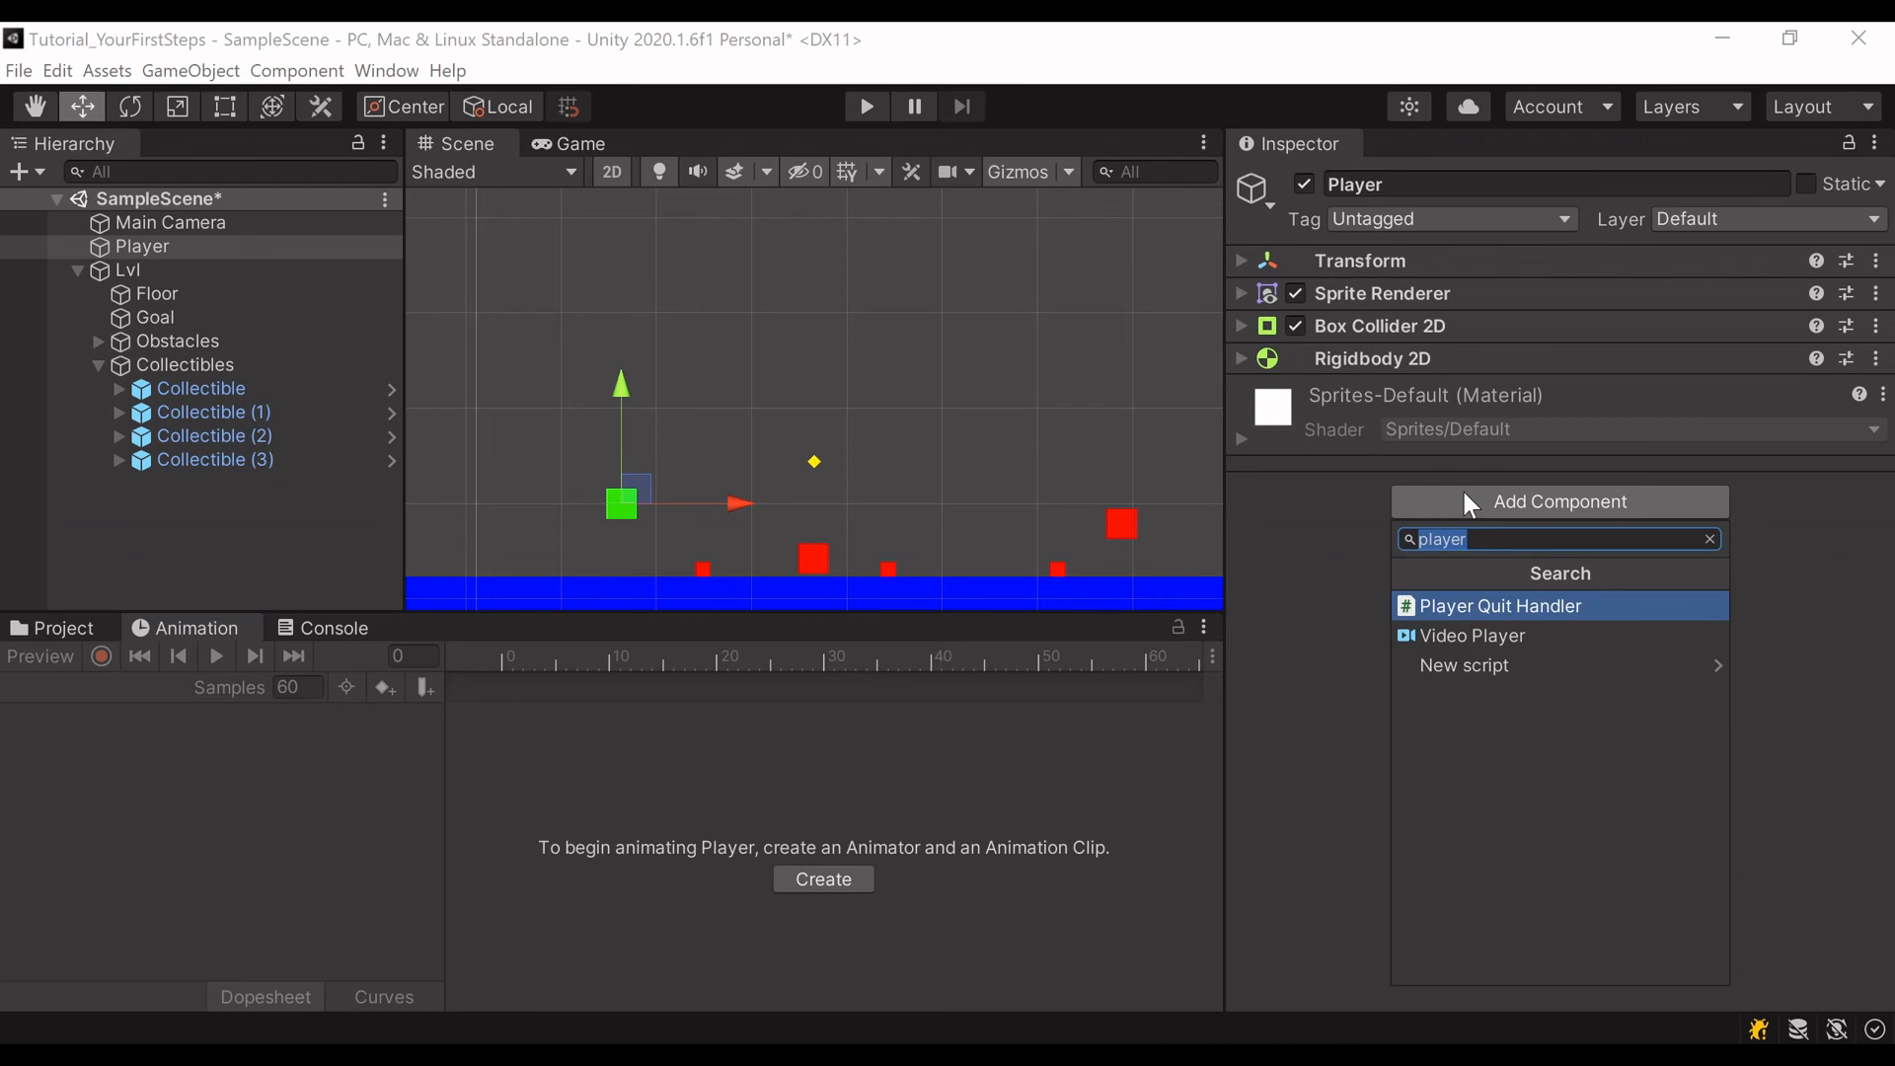
type("pl")
key("BackSpace")
key("BackSpace")
key("BackSpace")
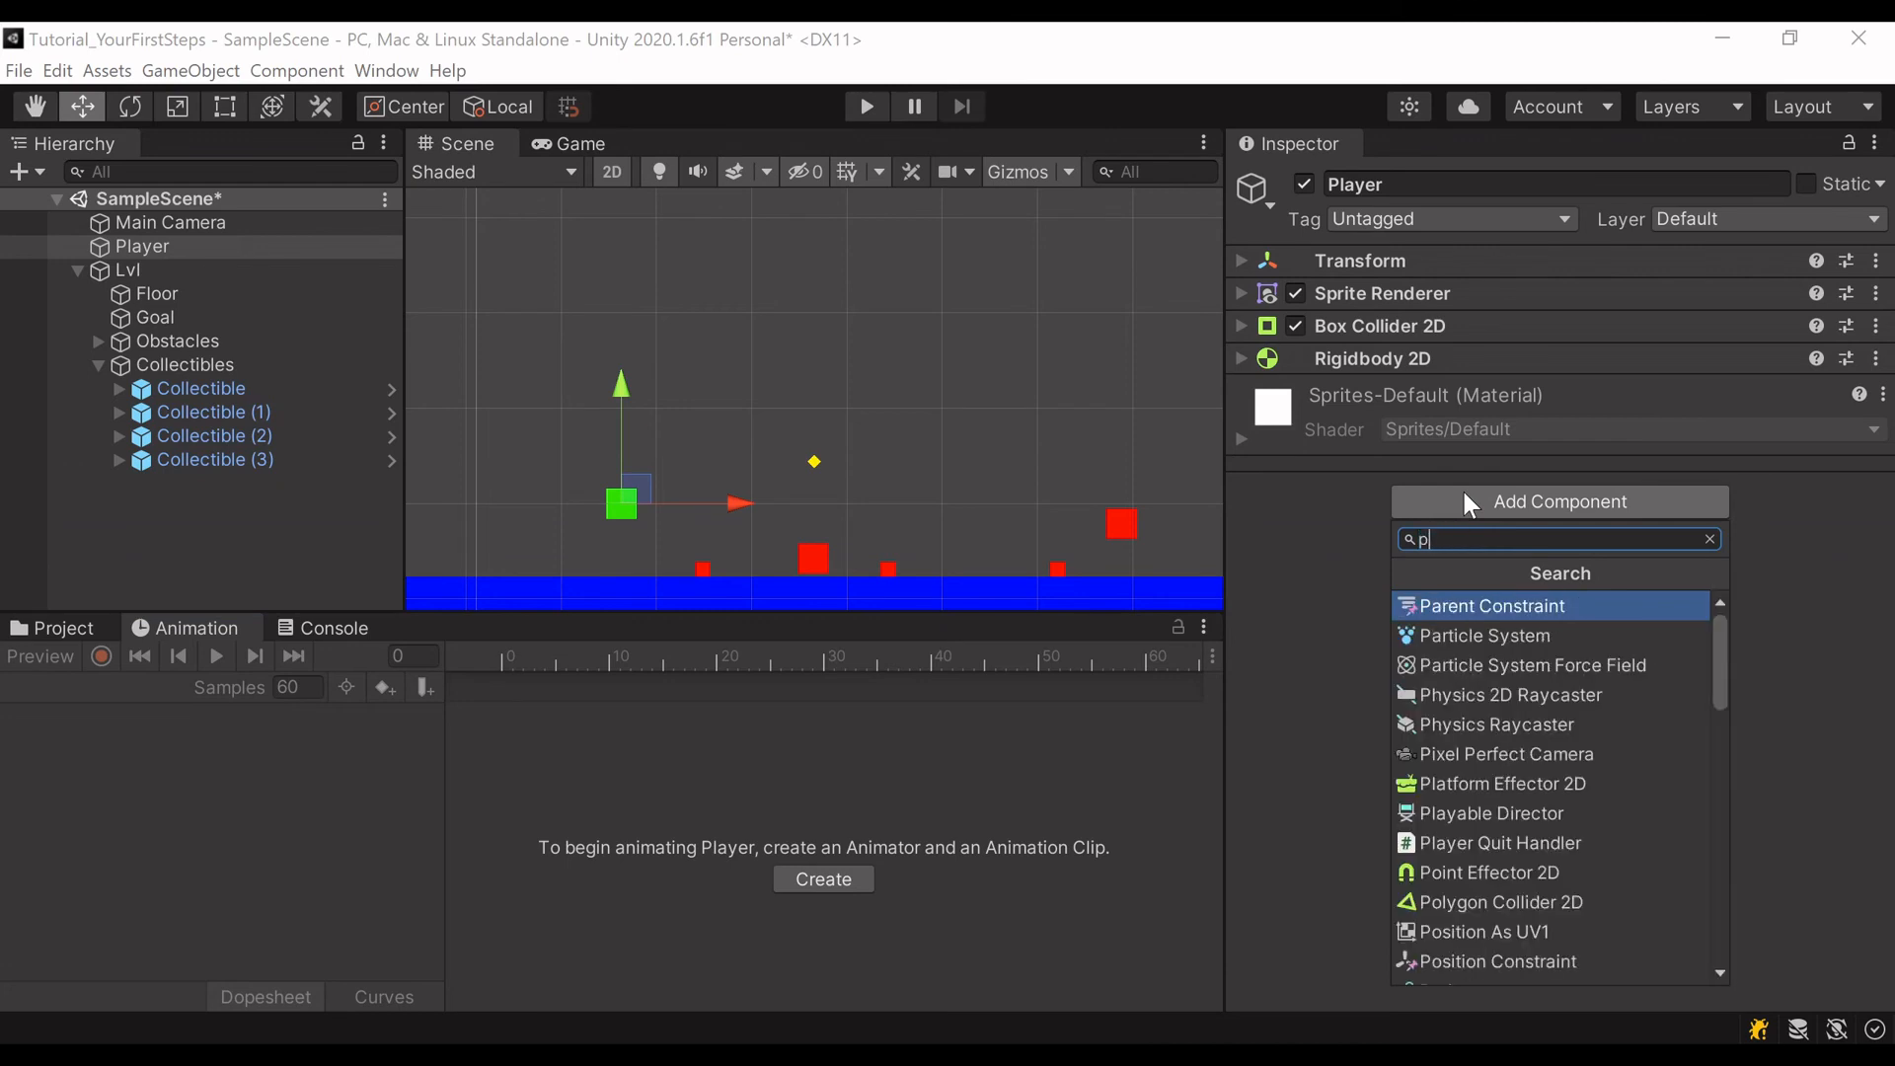
type("Pla")
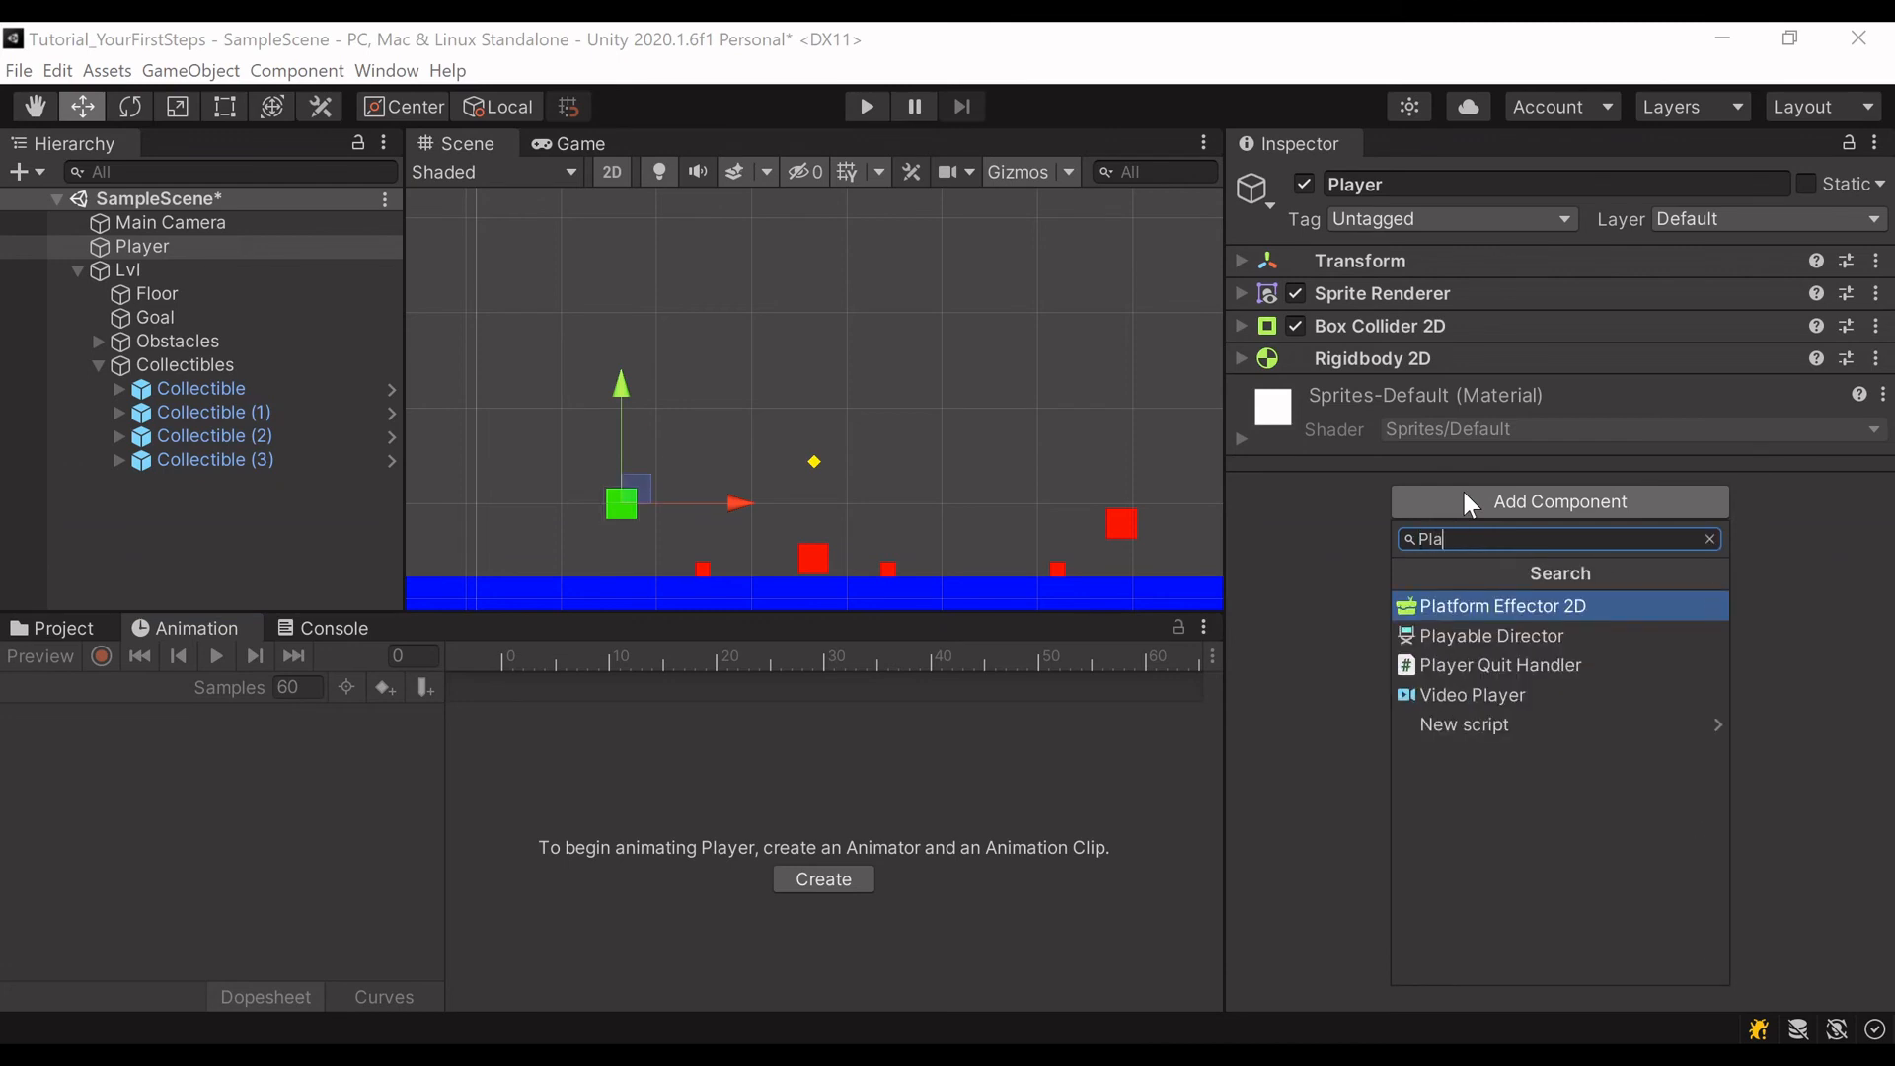
type("yerController")
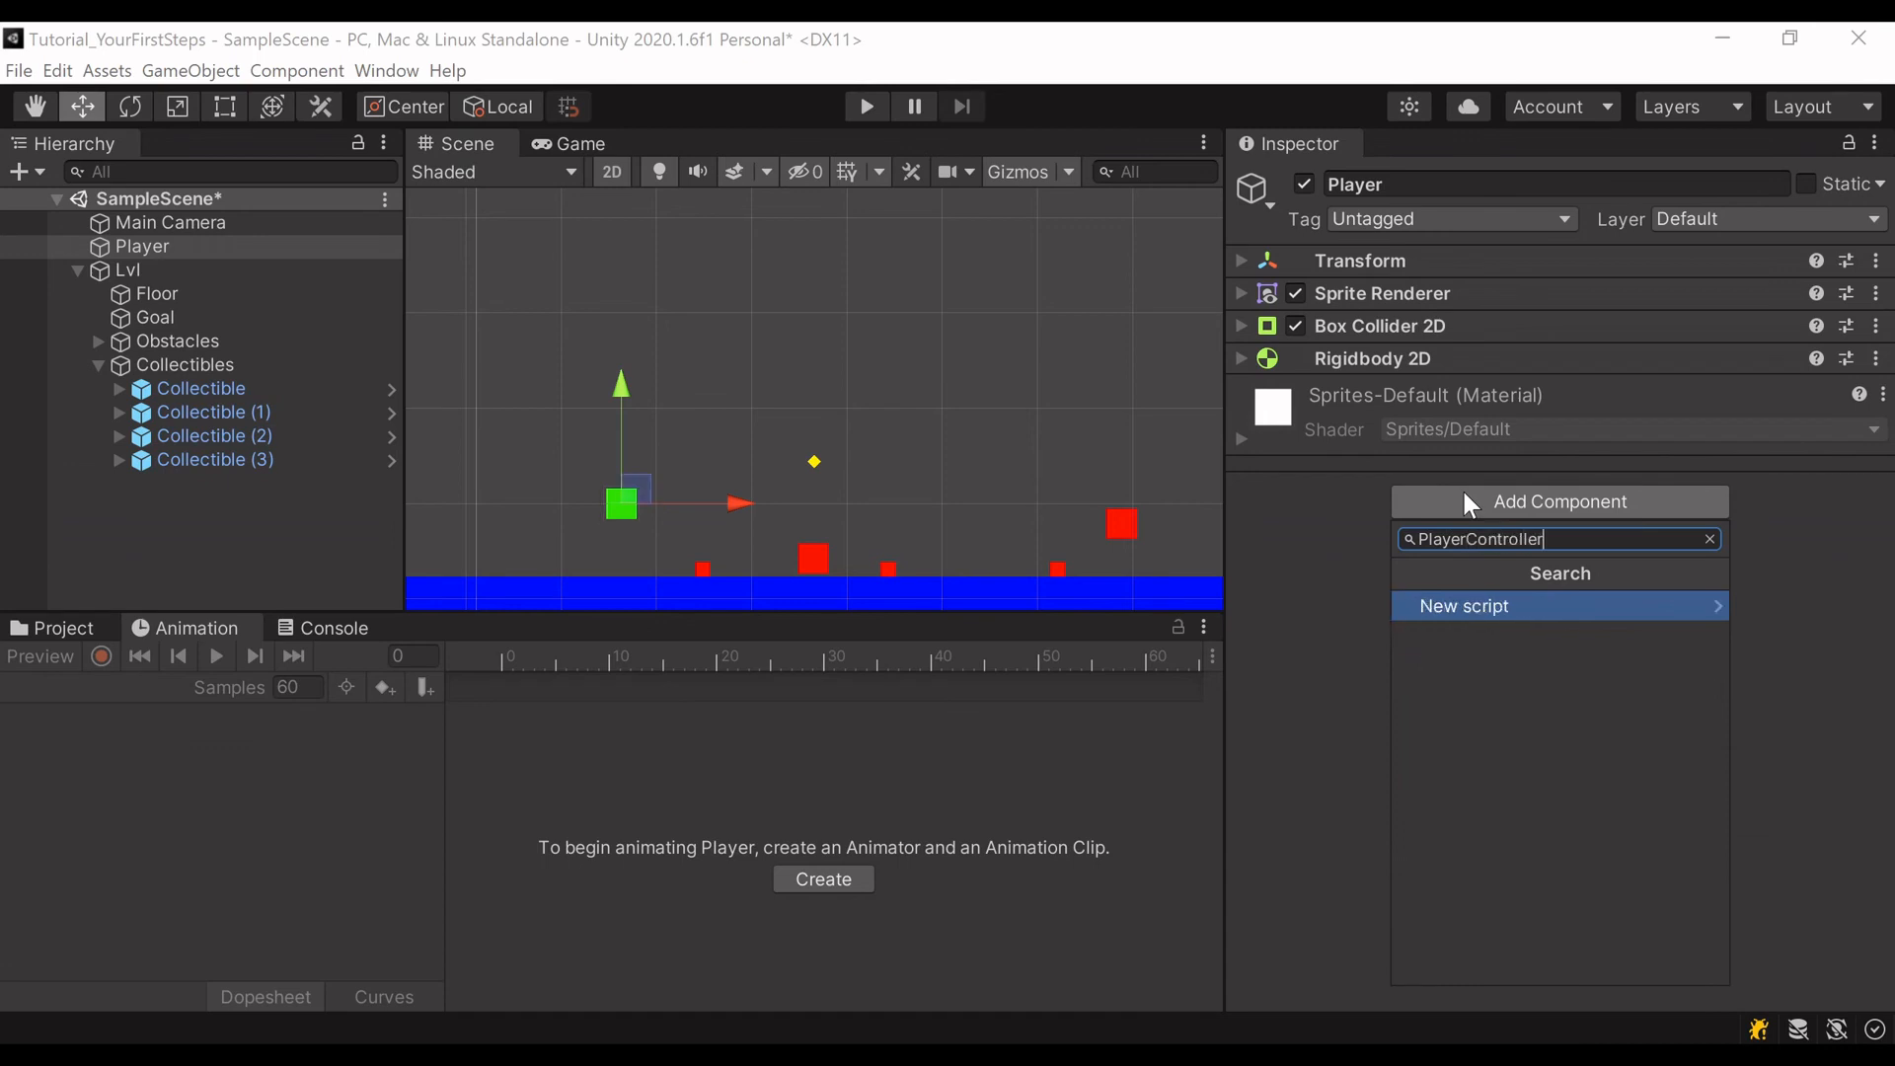
left_click(1465, 607)
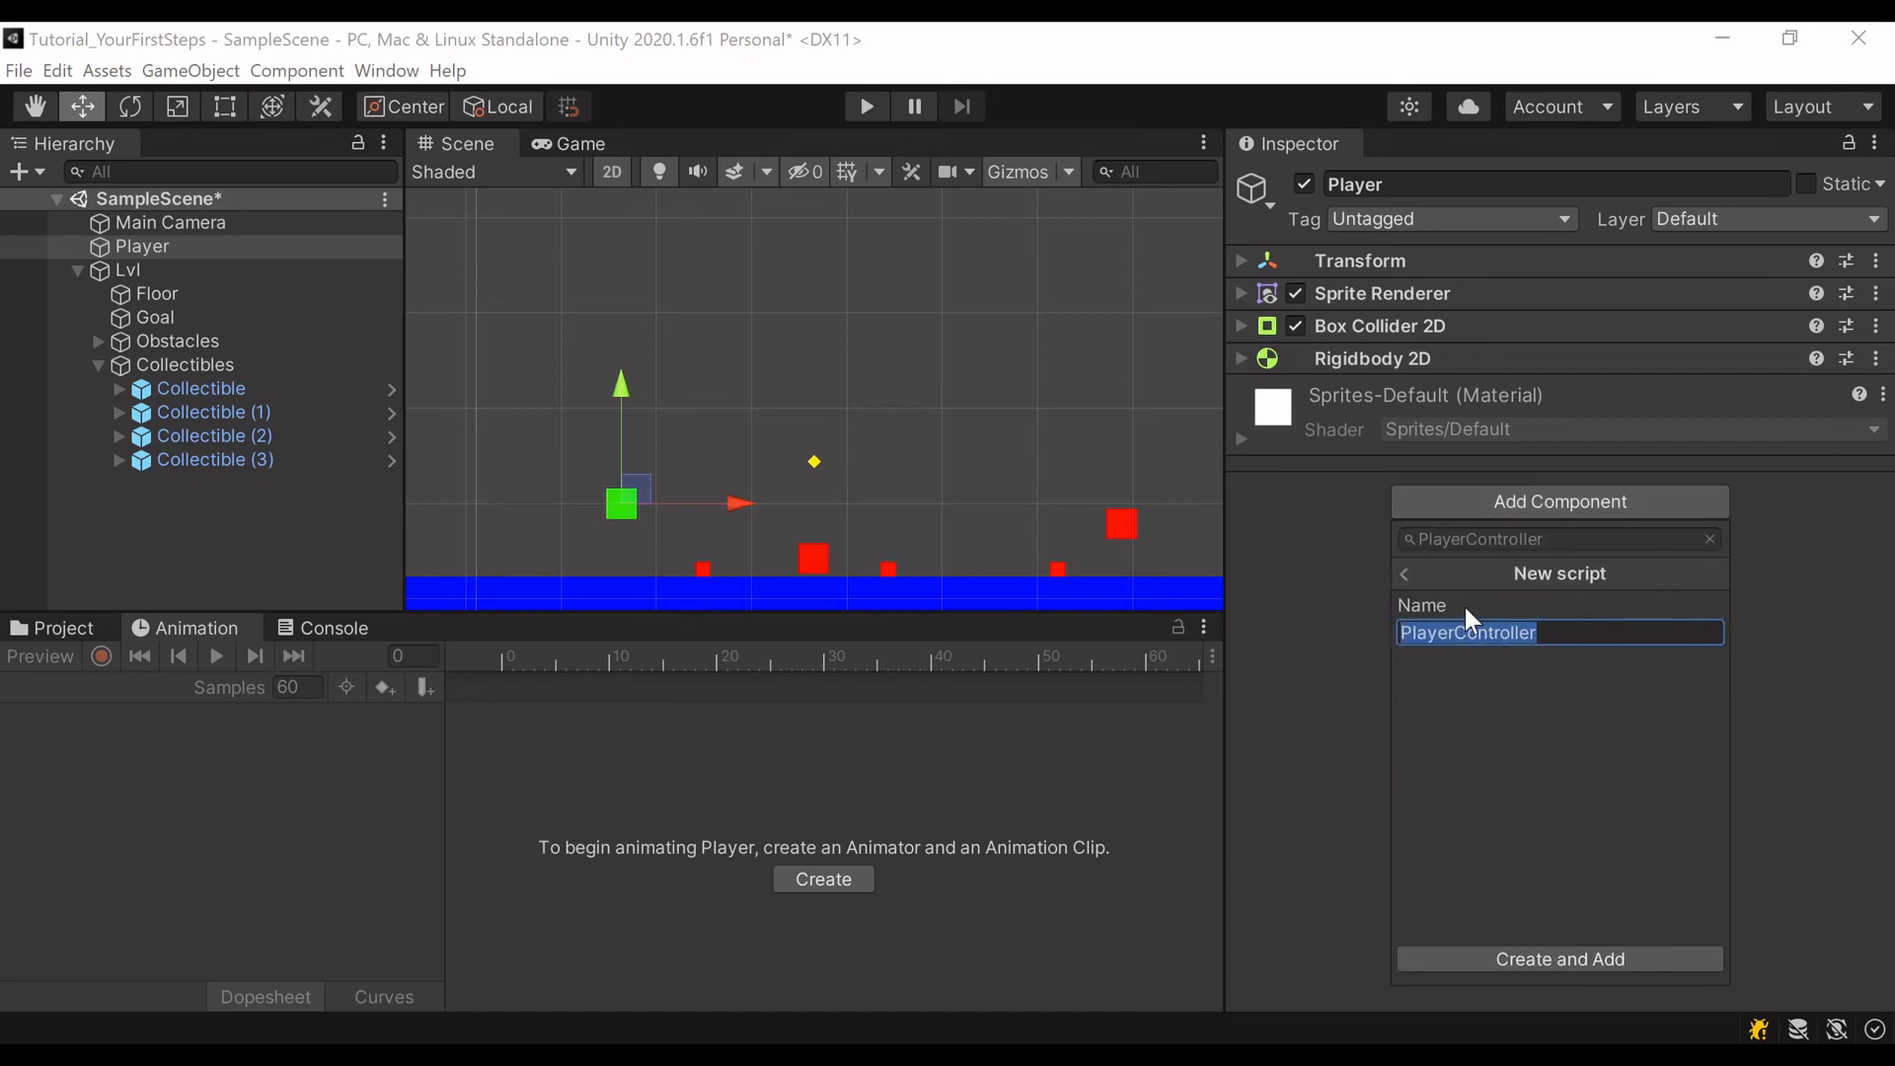
left_click(1555, 954)
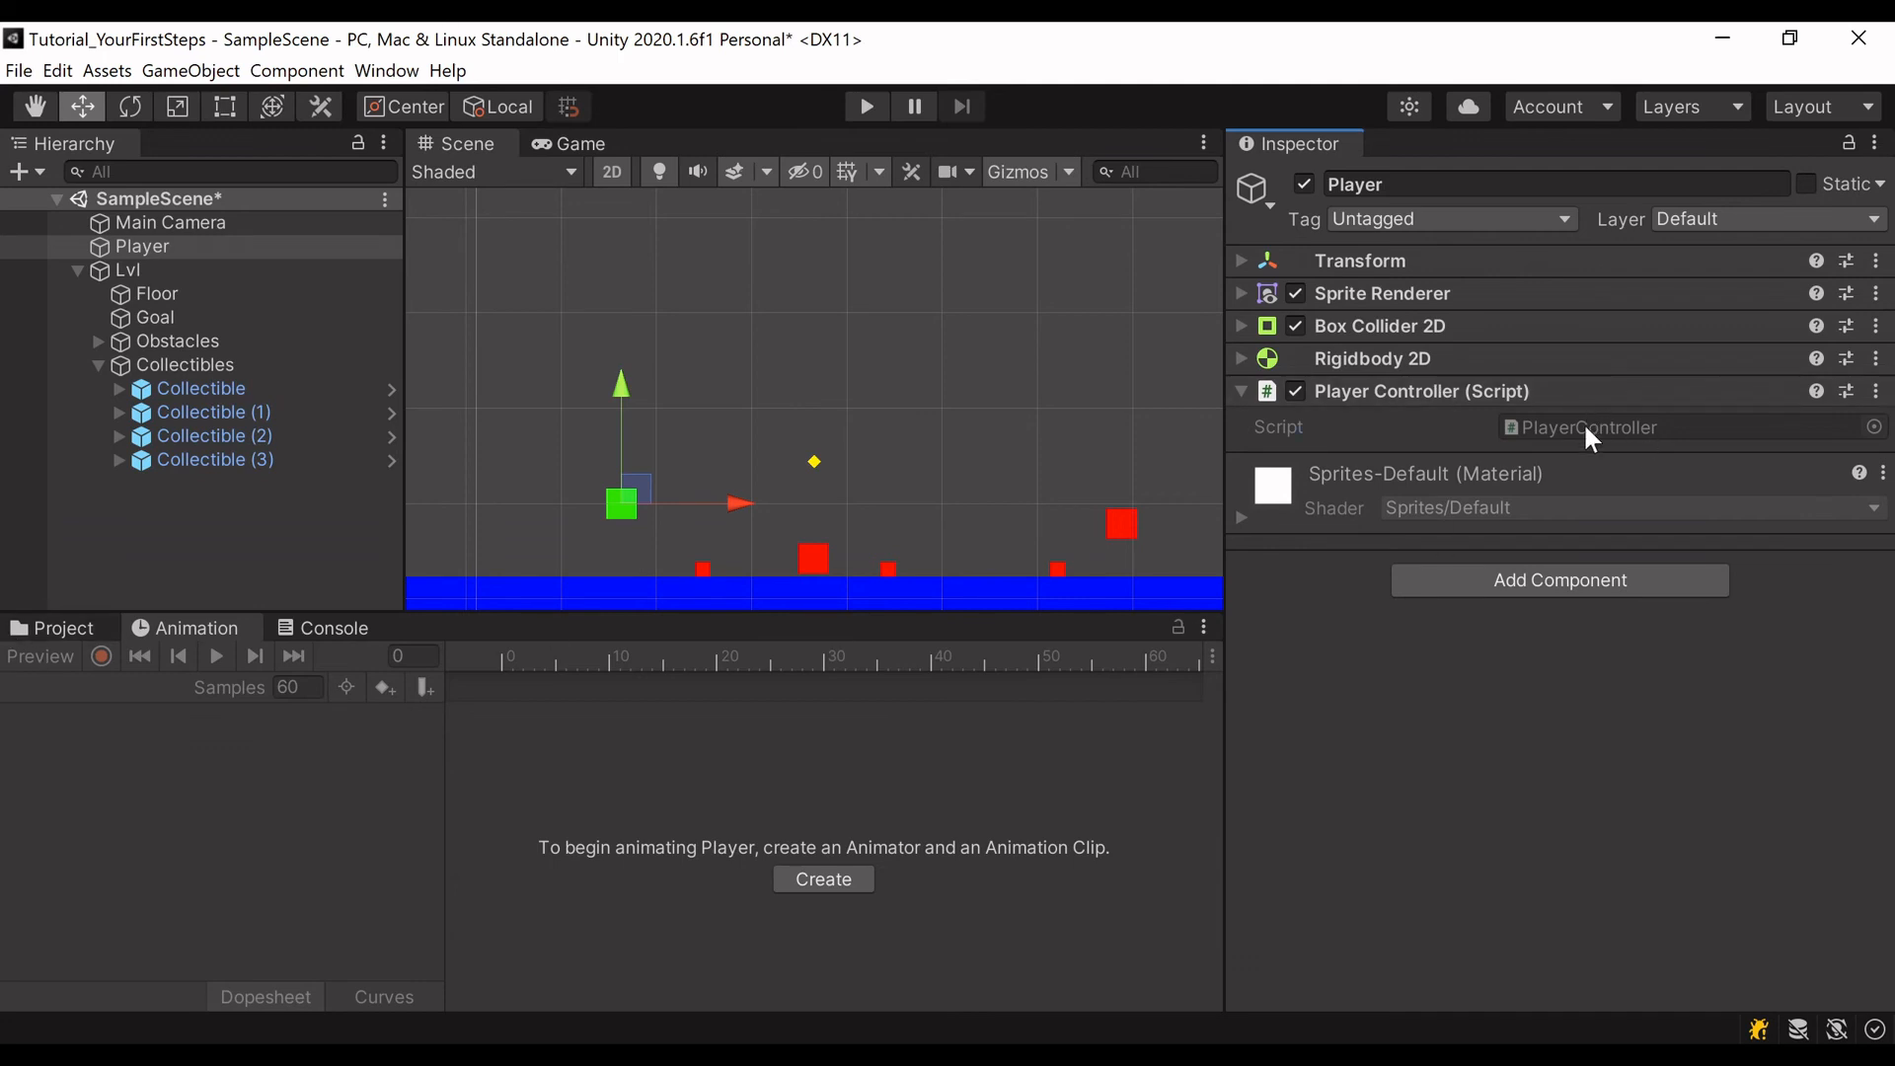
Step: Create a folder named Scripts in the project's Assets
left_click(55, 627)
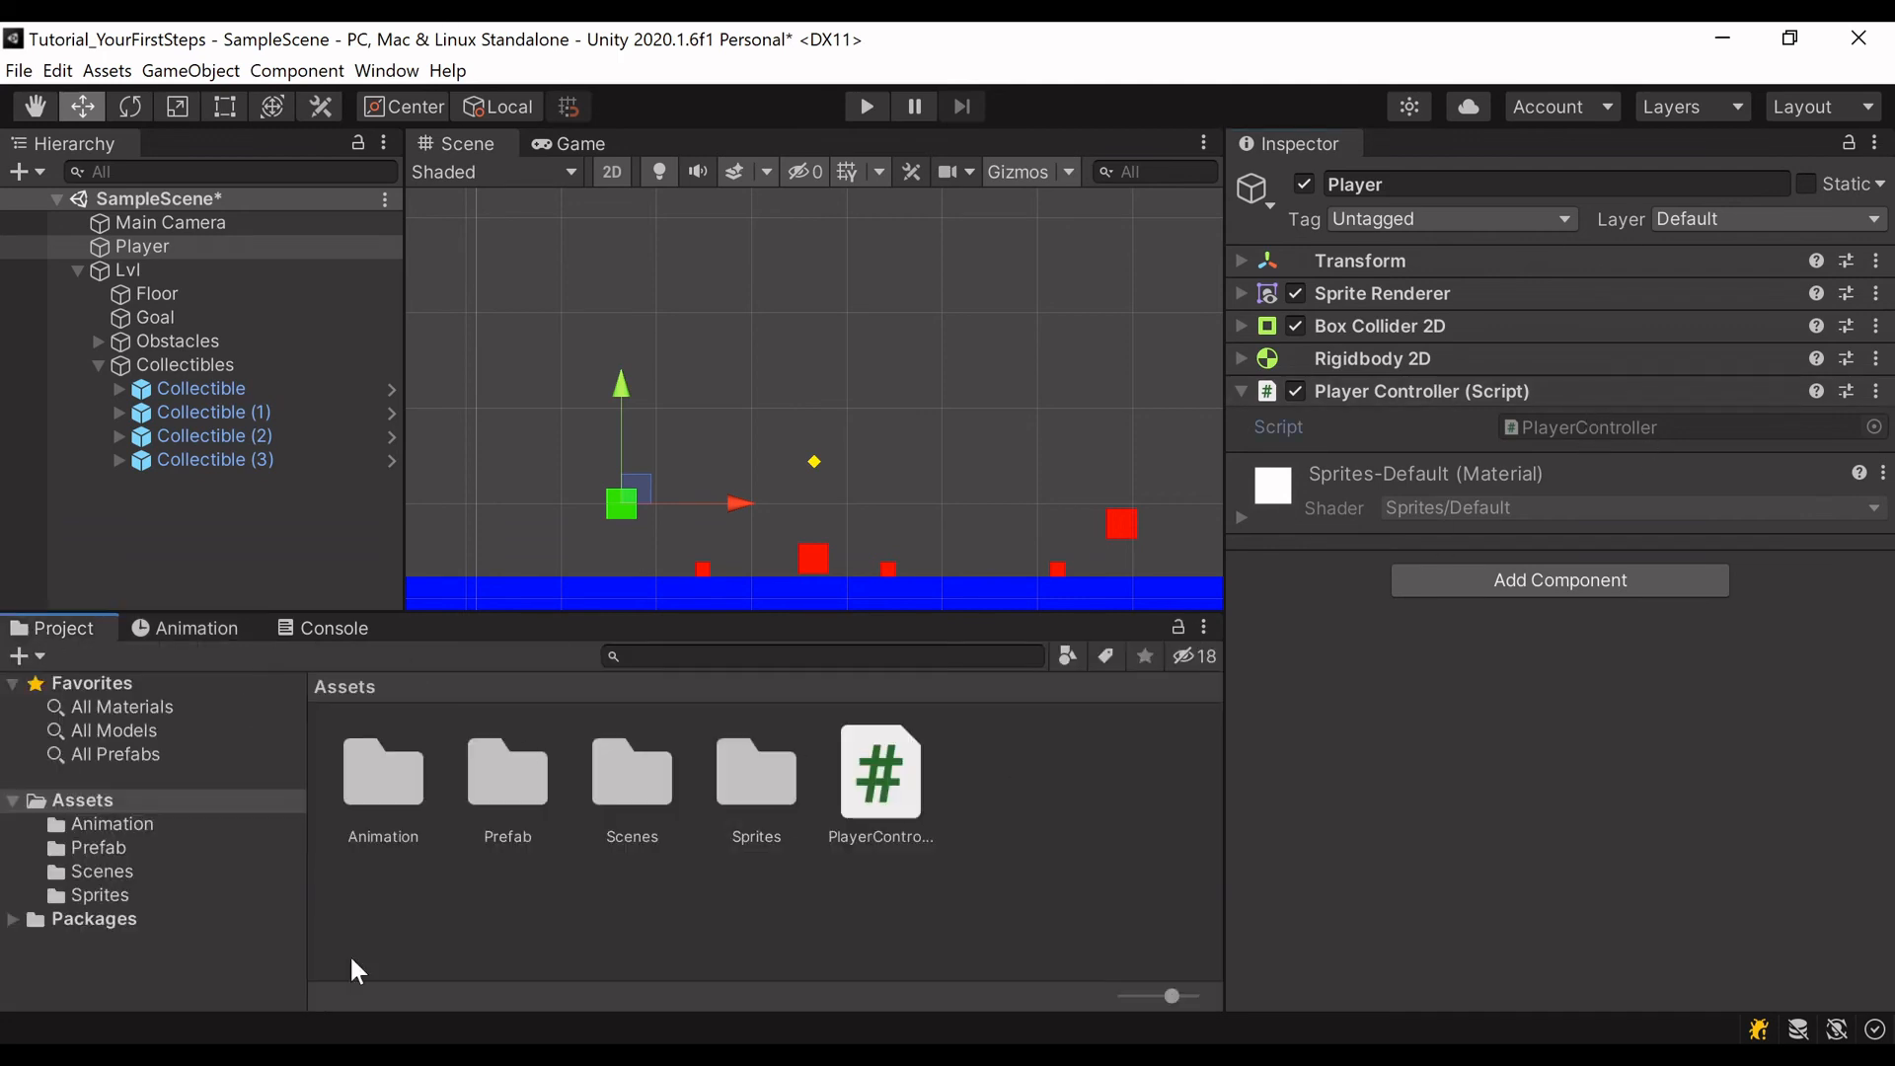
right_click(1027, 769)
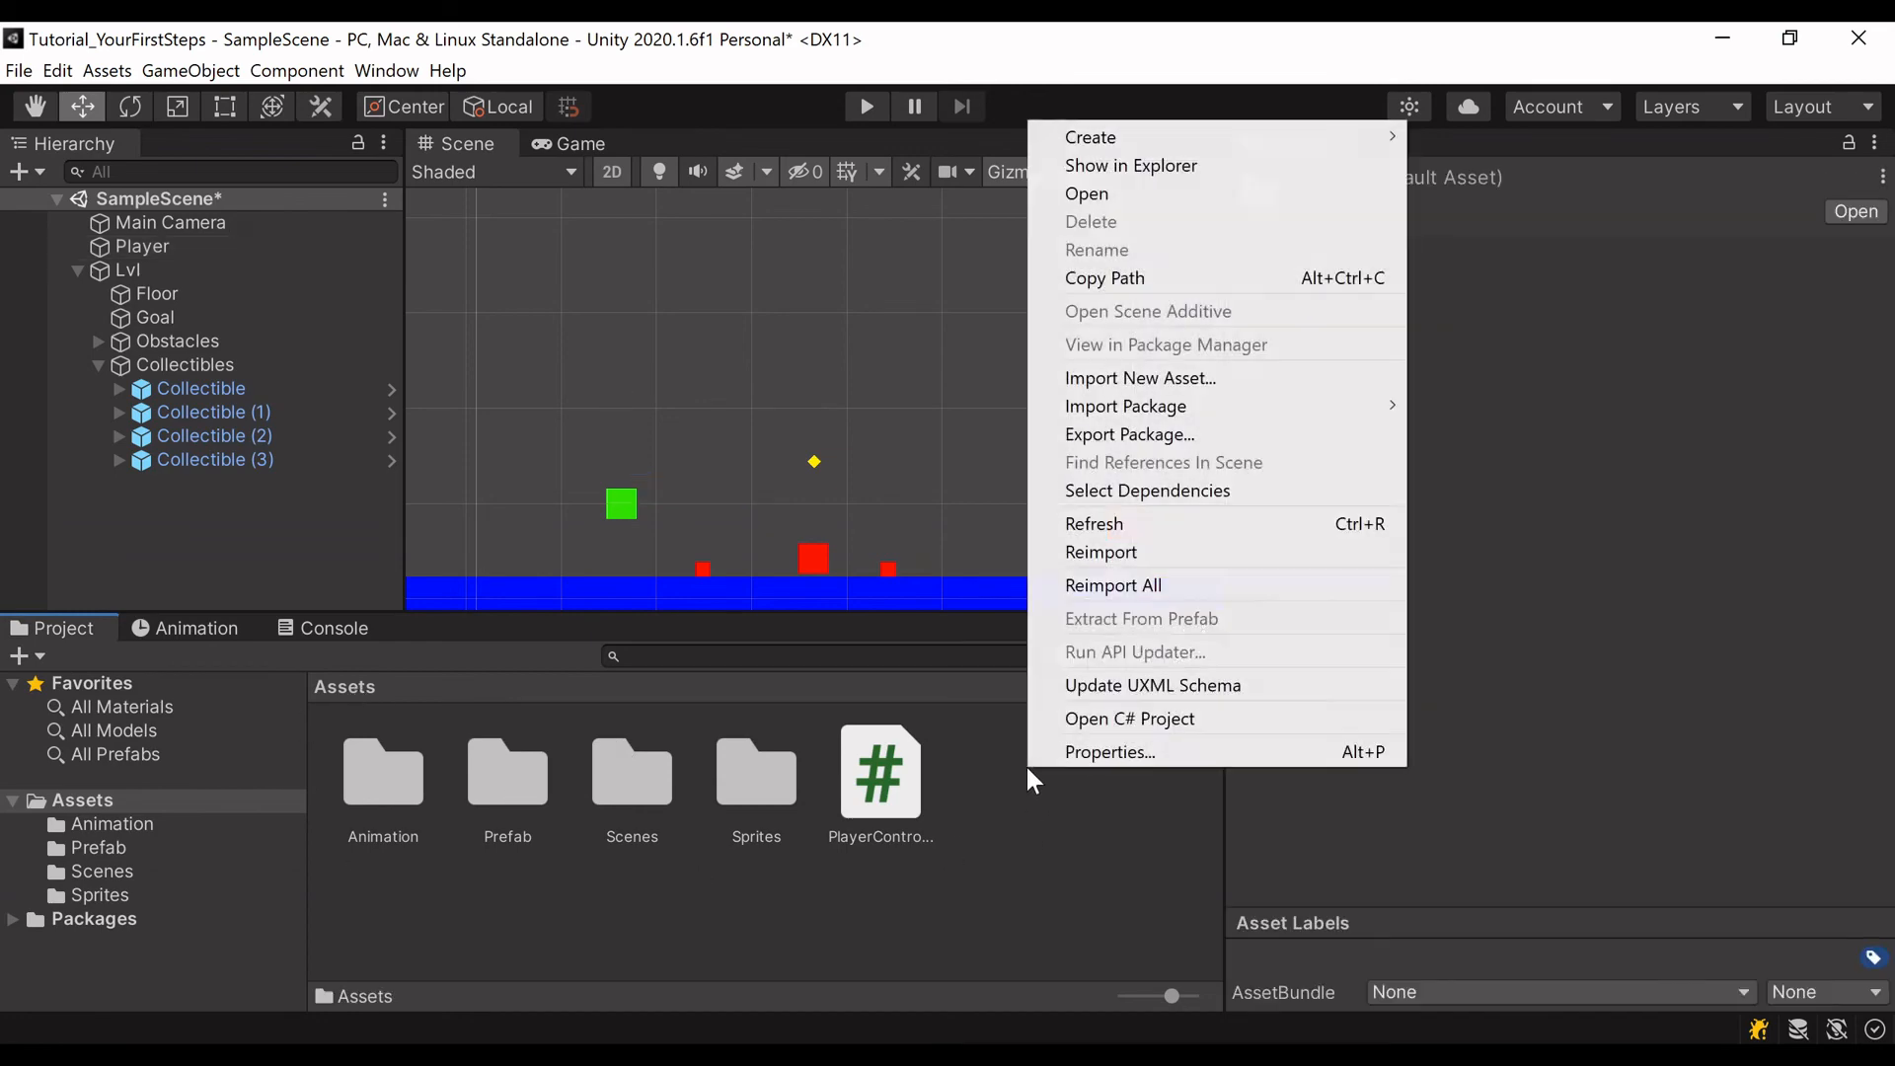
mouse_move(1209, 136)
left_click(1557, 77)
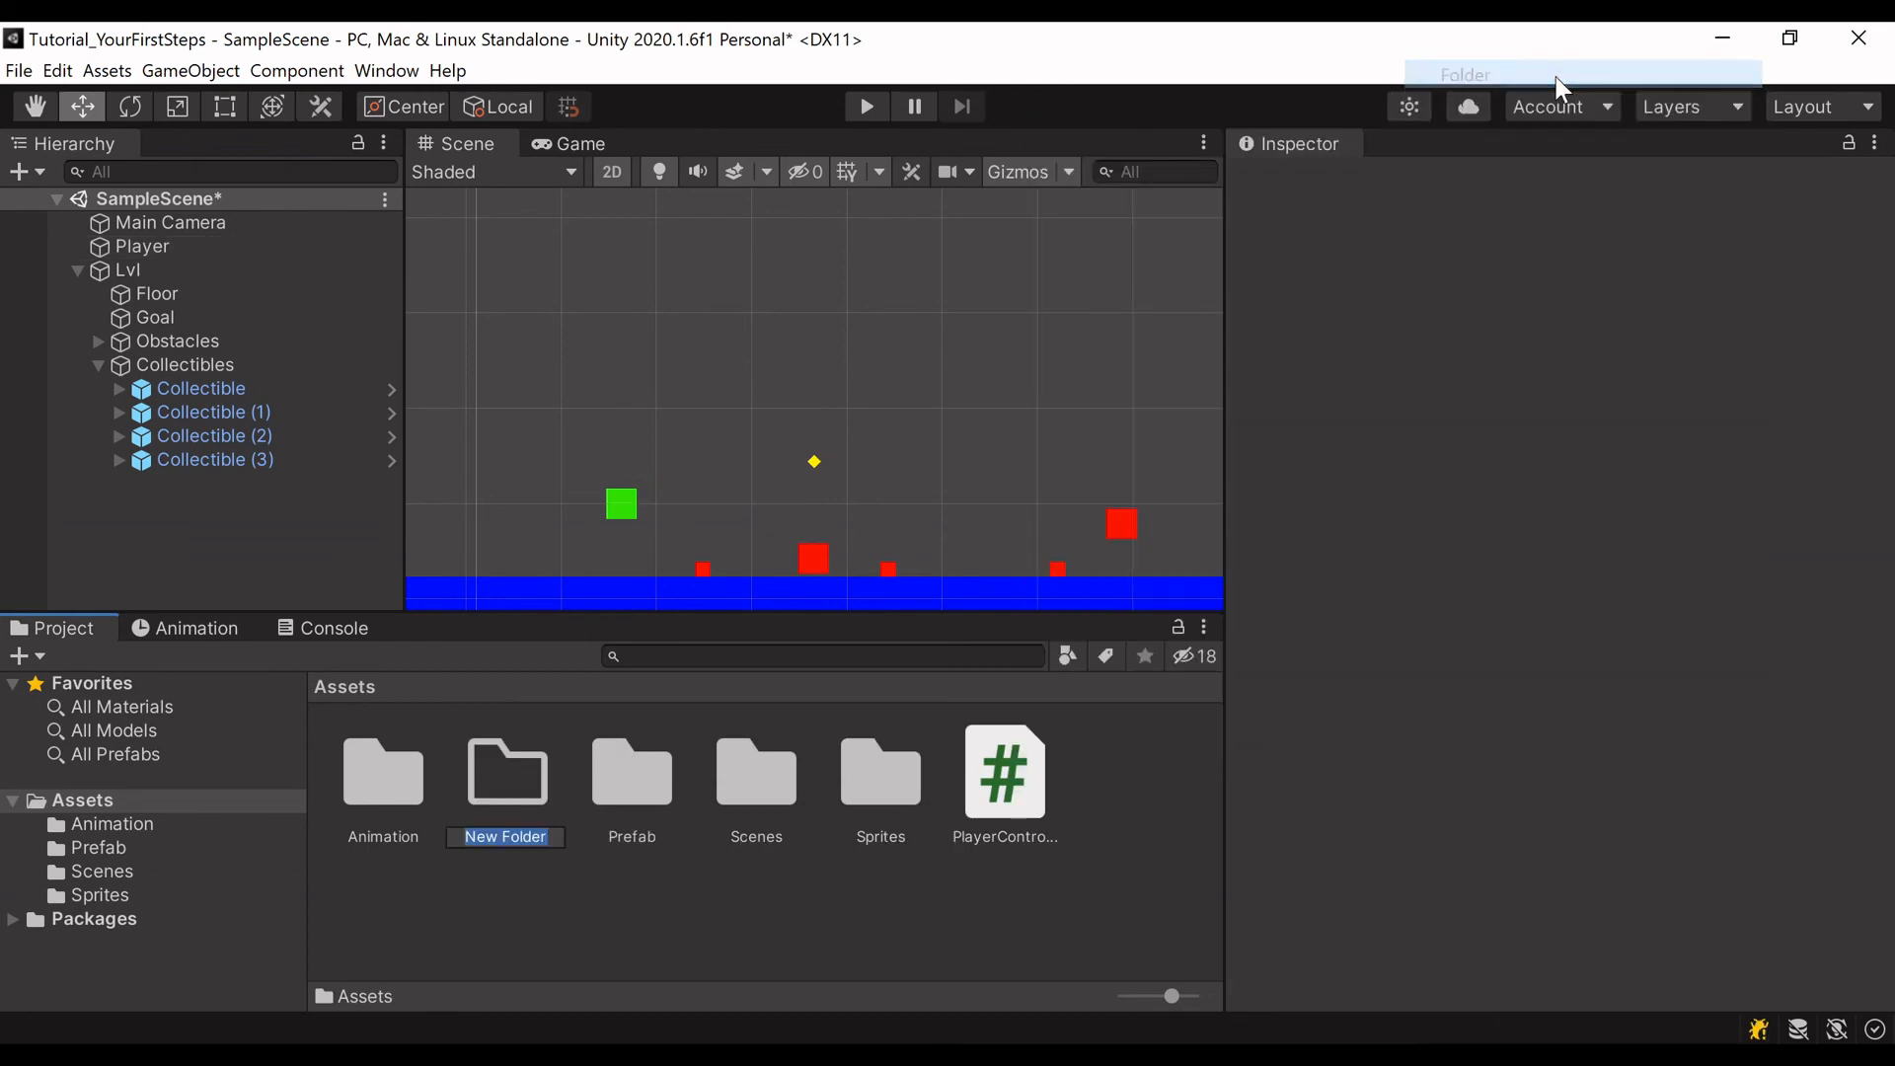
type("Scripts")
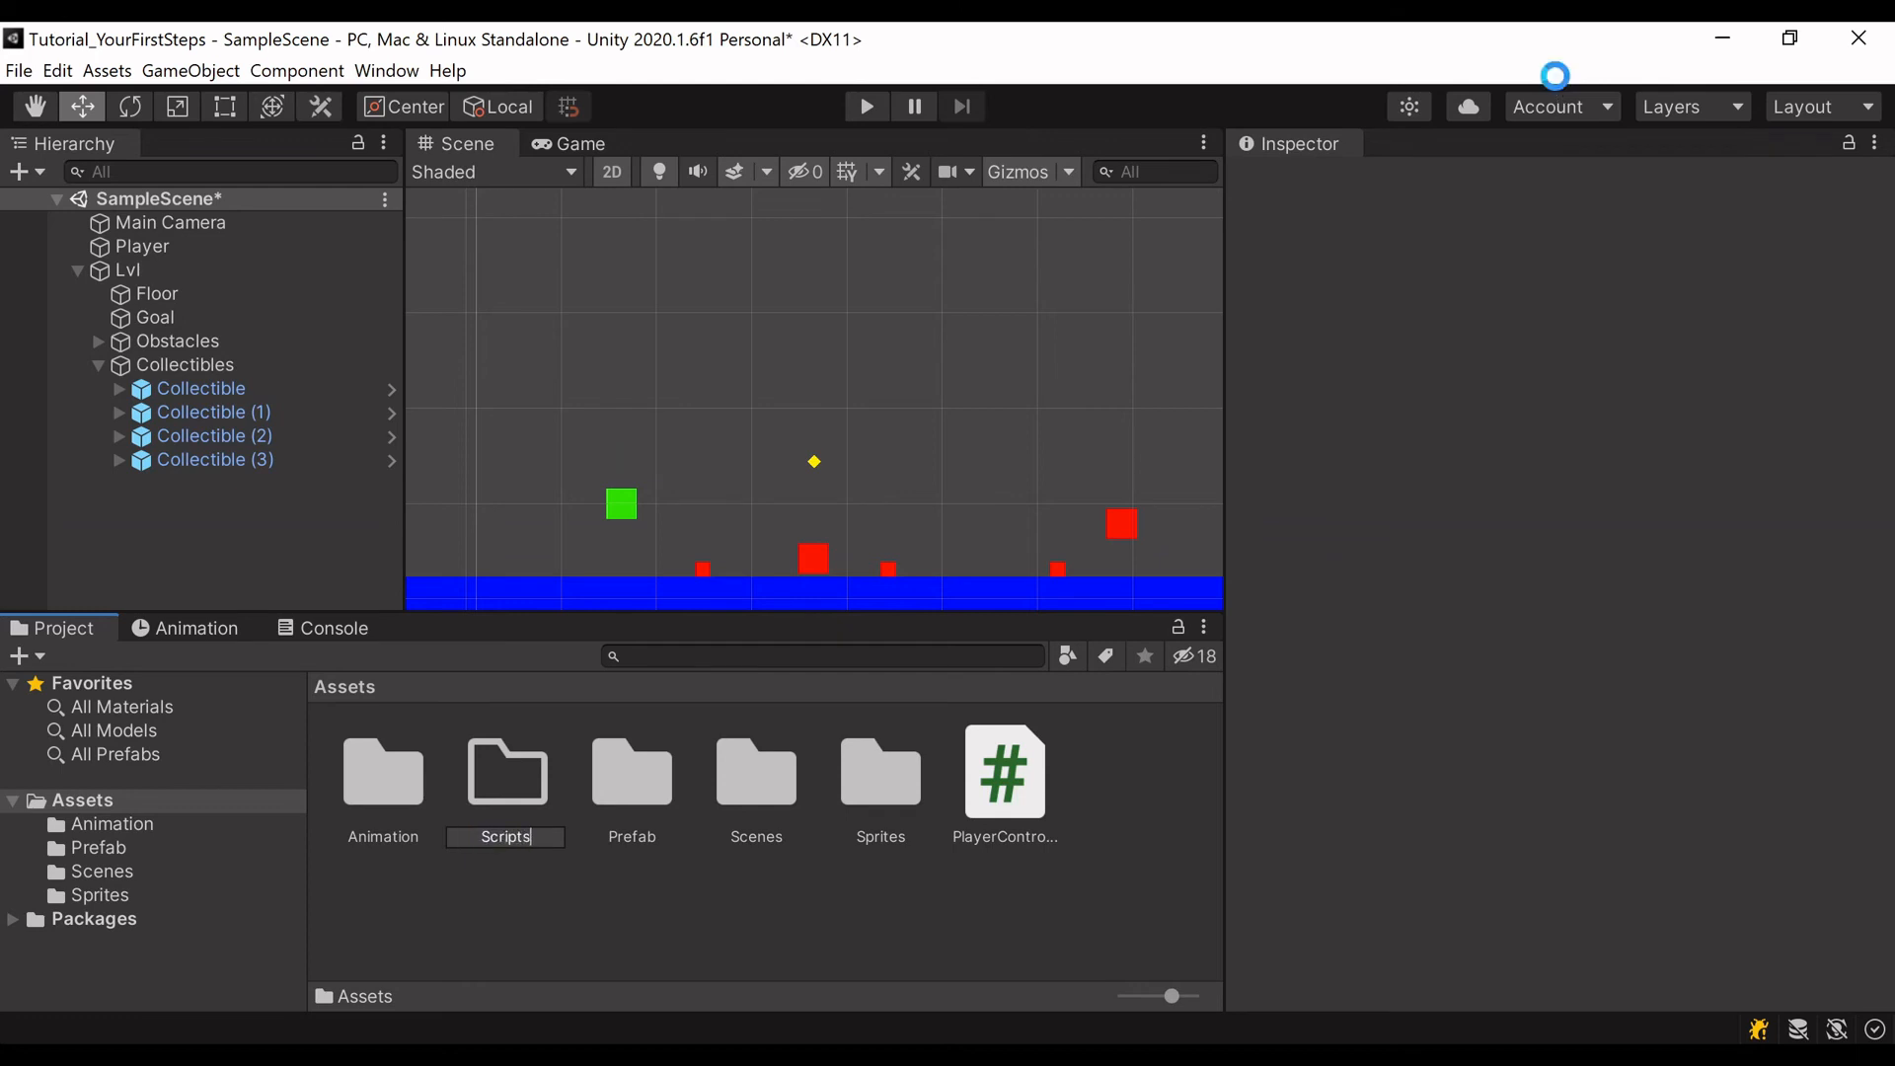
key("Return")
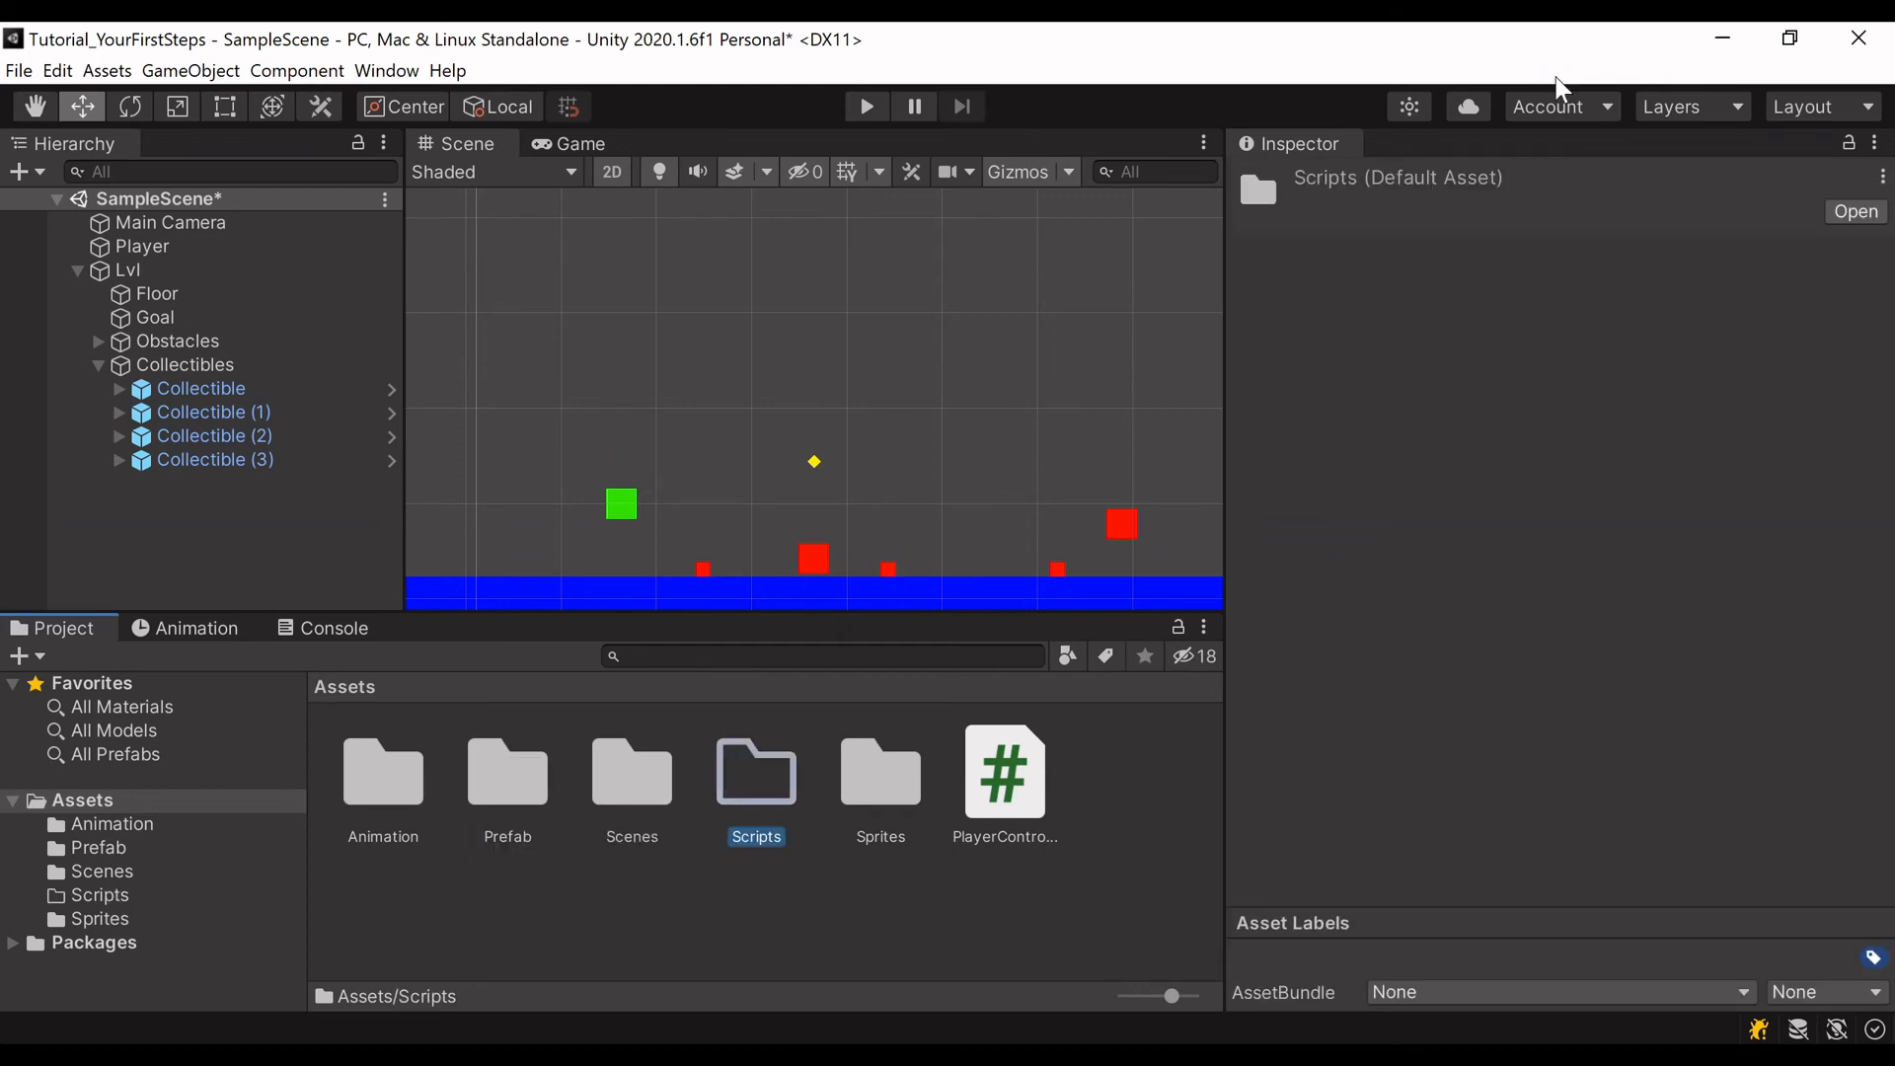
Step: Move the PlayerController script into the Scripts folder, and preview its code there
left_click_drag(1002, 765, 756, 774)
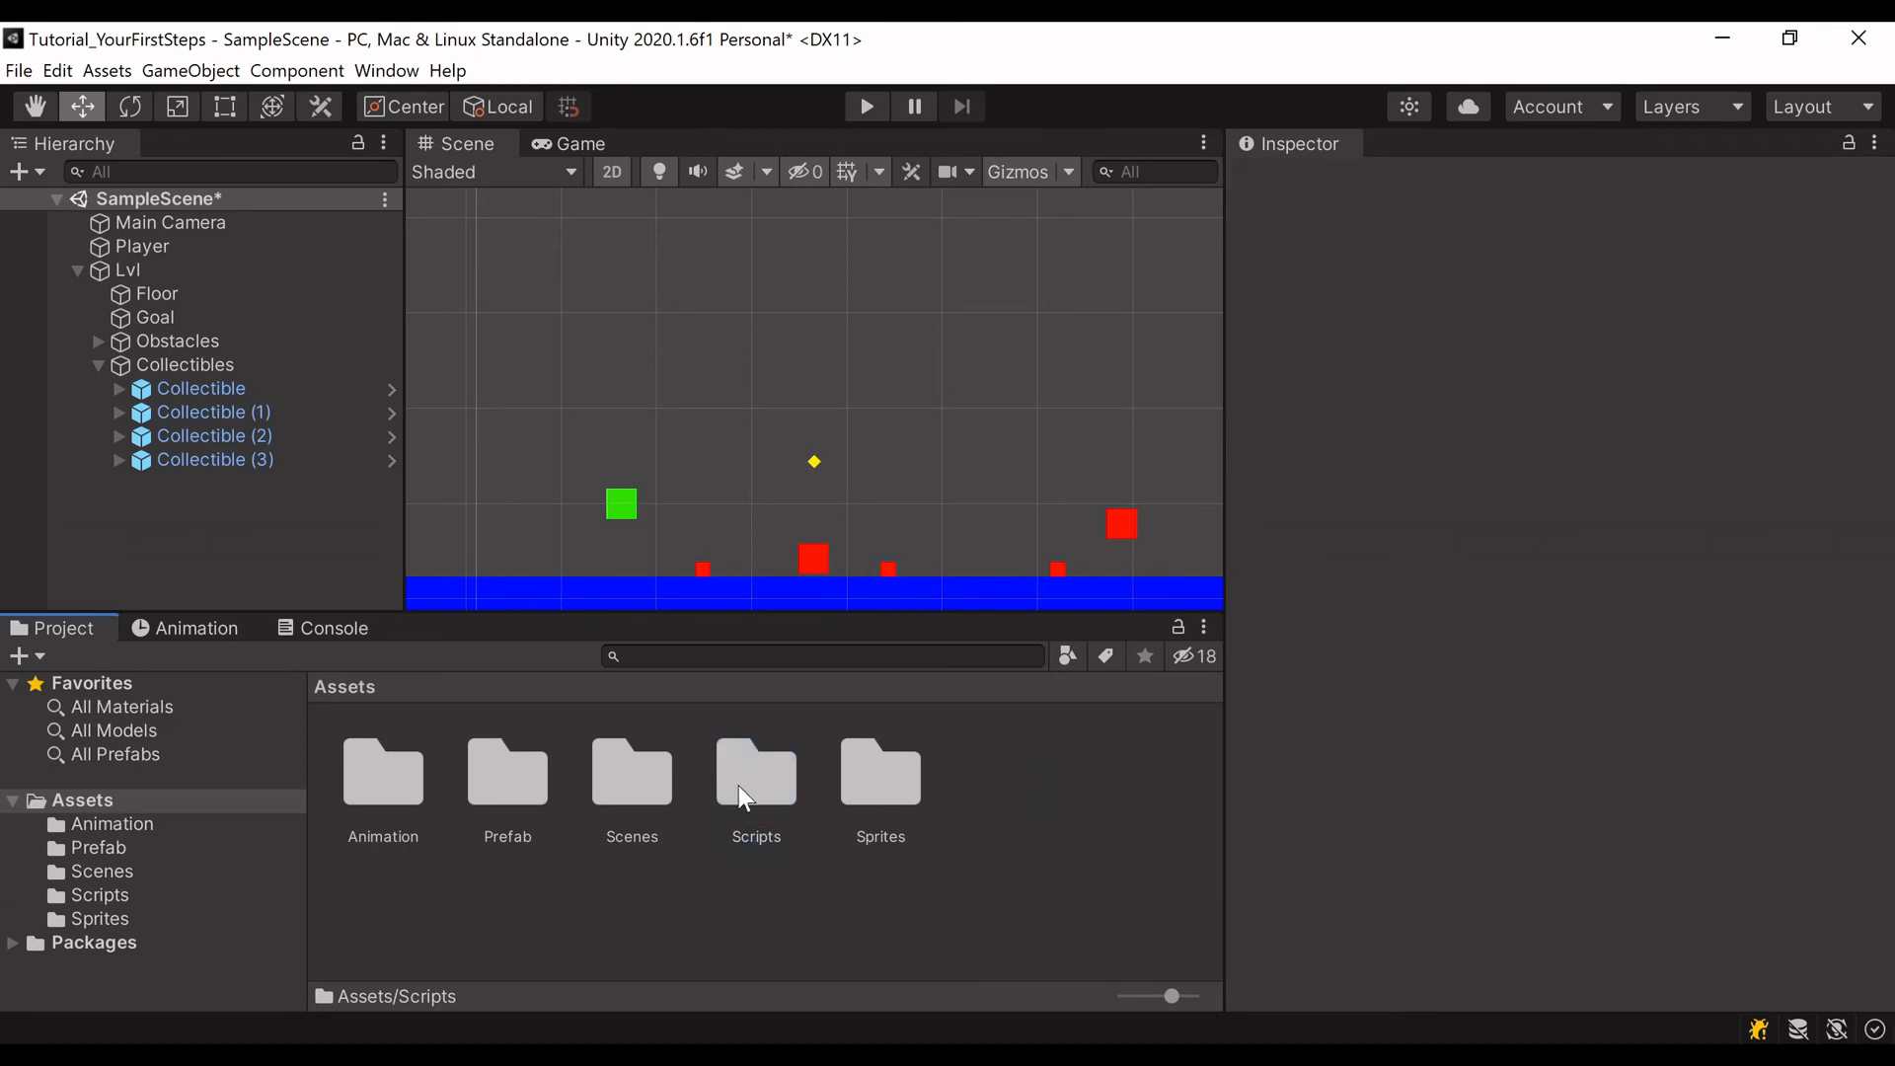
double_click(739, 786)
left_click(383, 794)
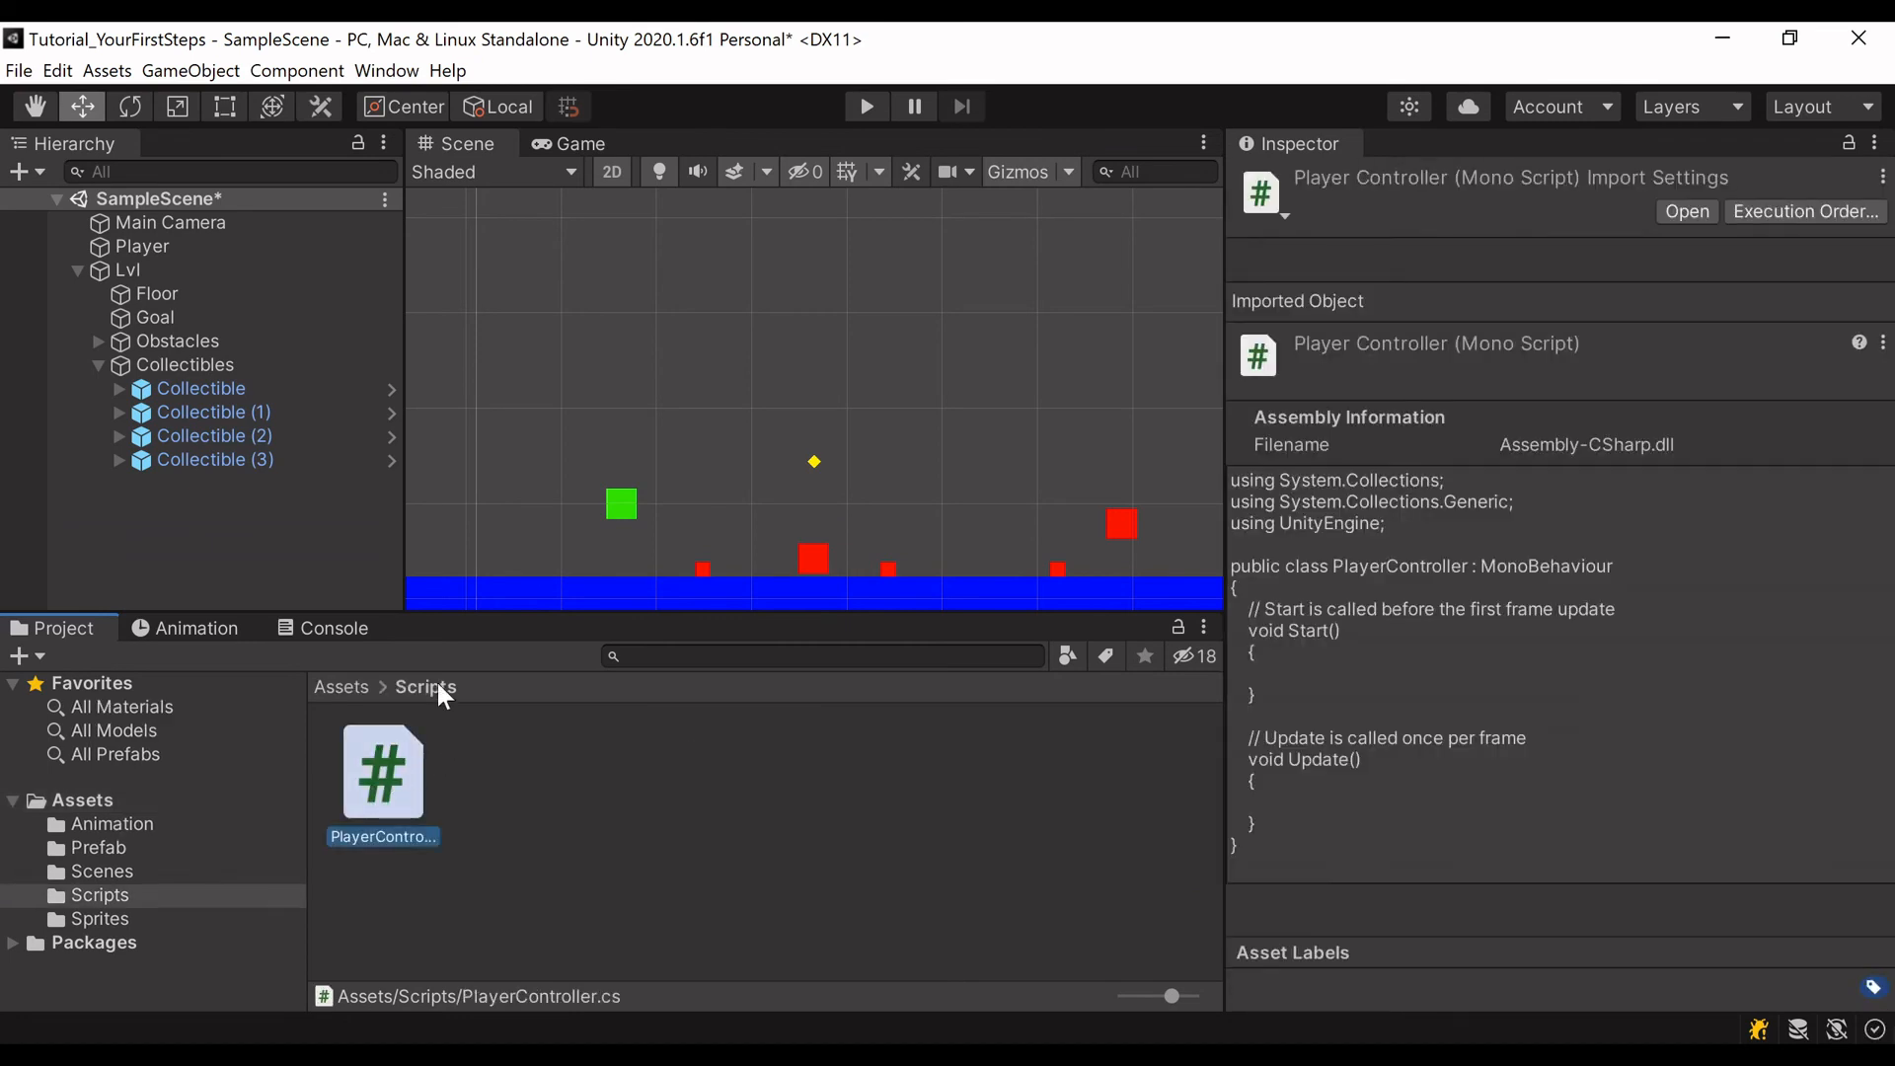
Step: Select the Player to check its script component, and run the game briefly with the unedited script
left_click(174, 227)
left_click(165, 245)
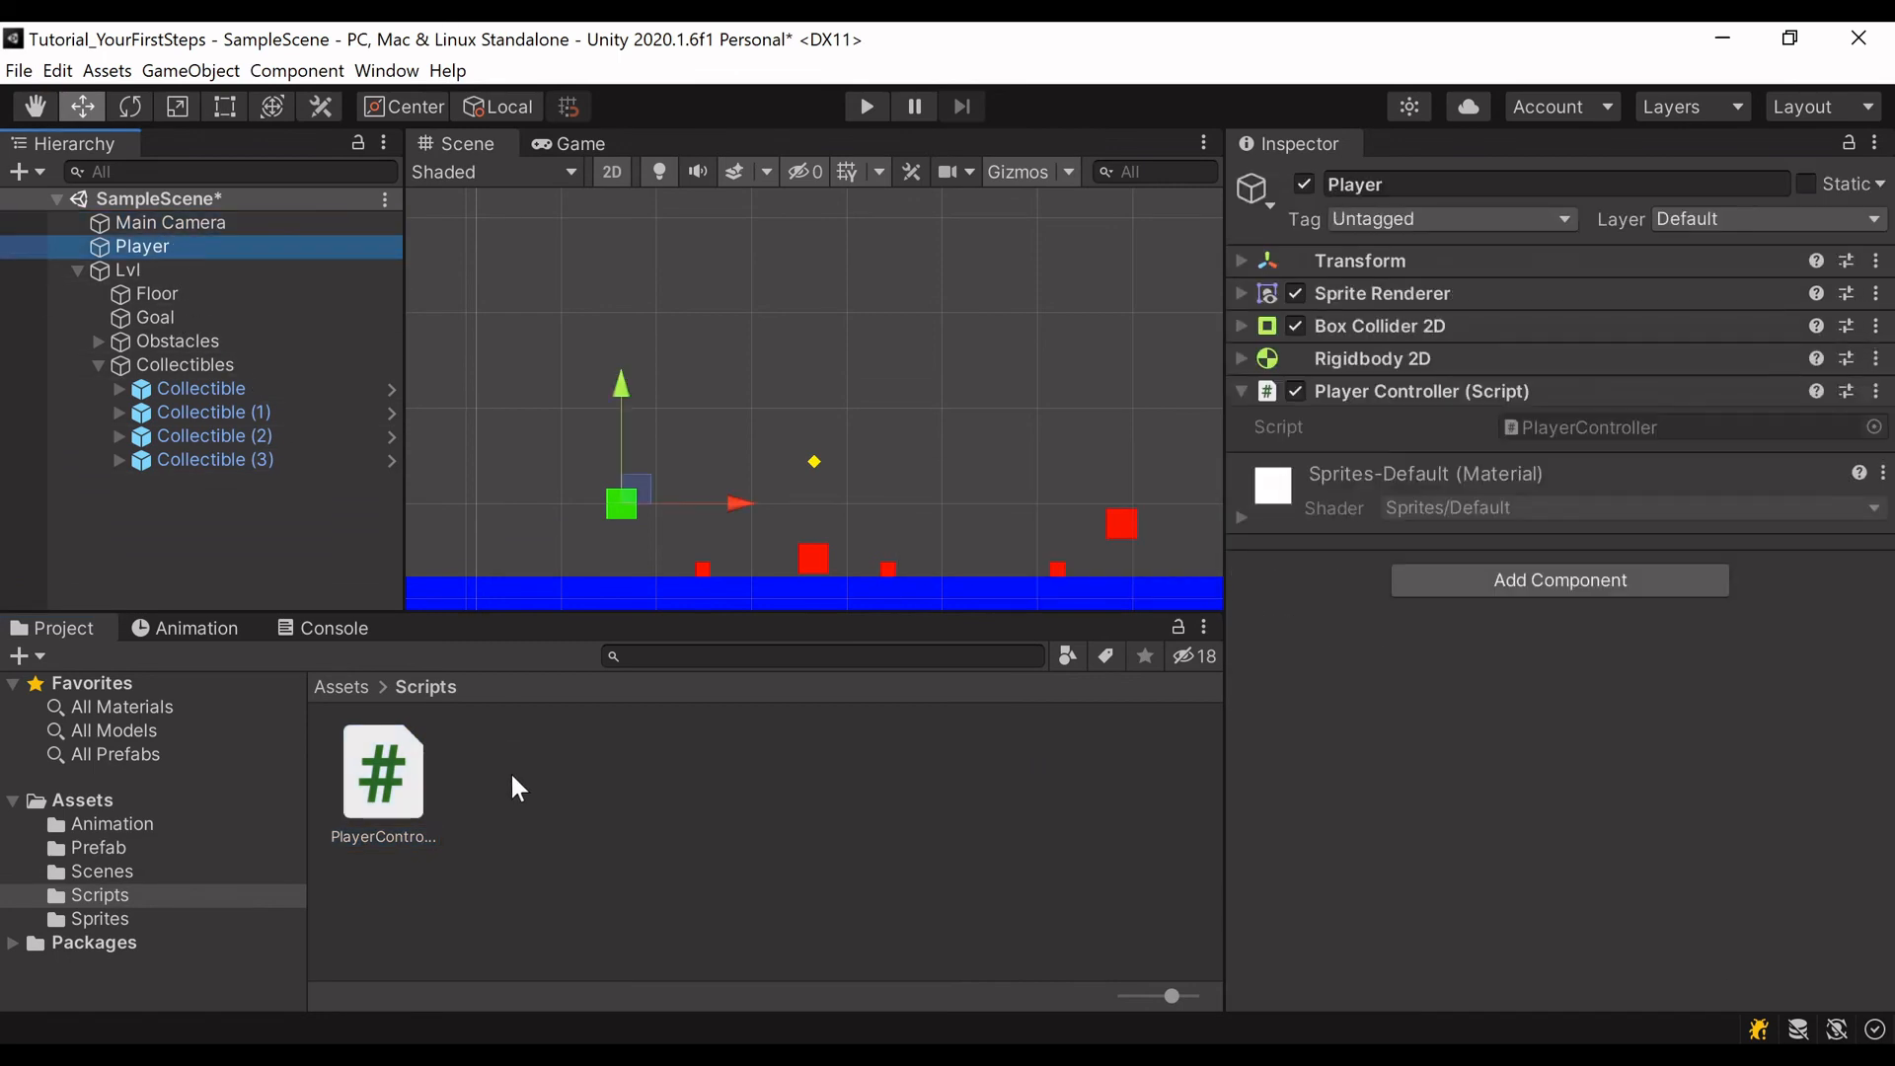
left_click(864, 106)
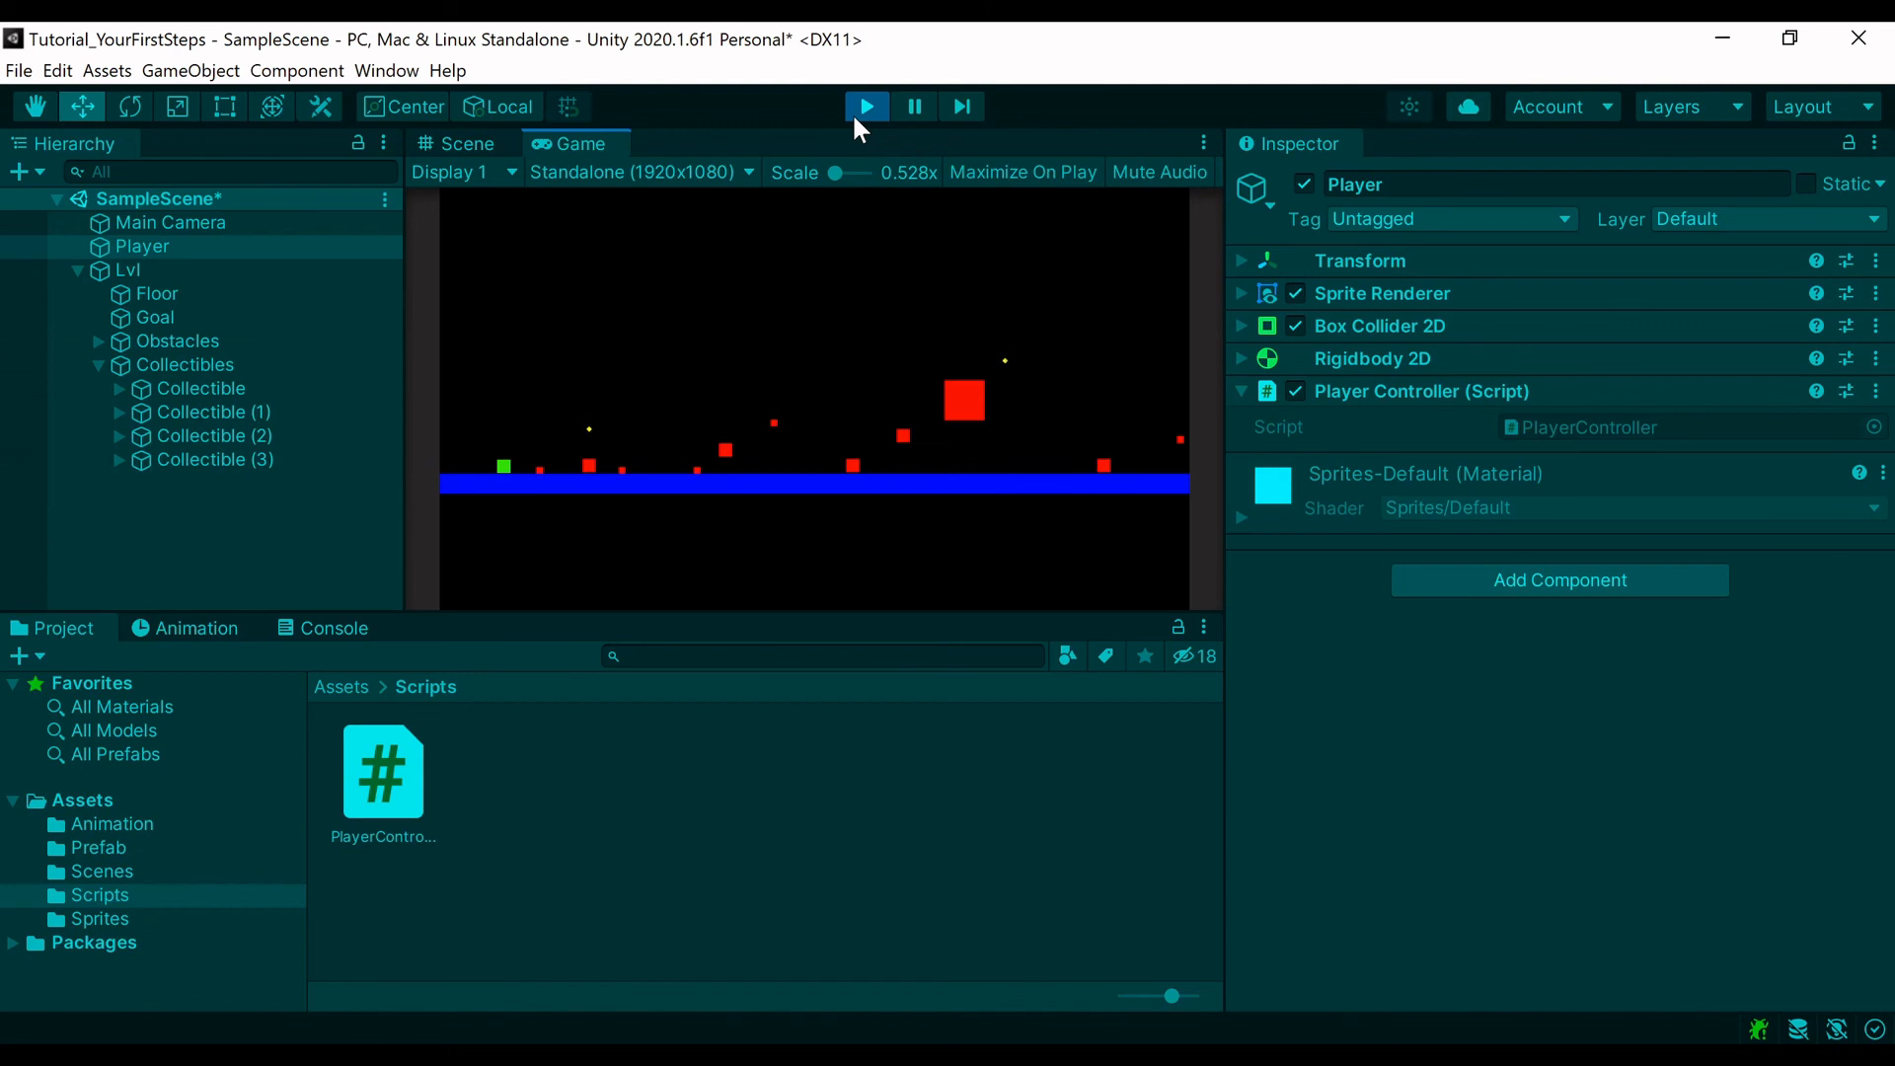
left_click(855, 116)
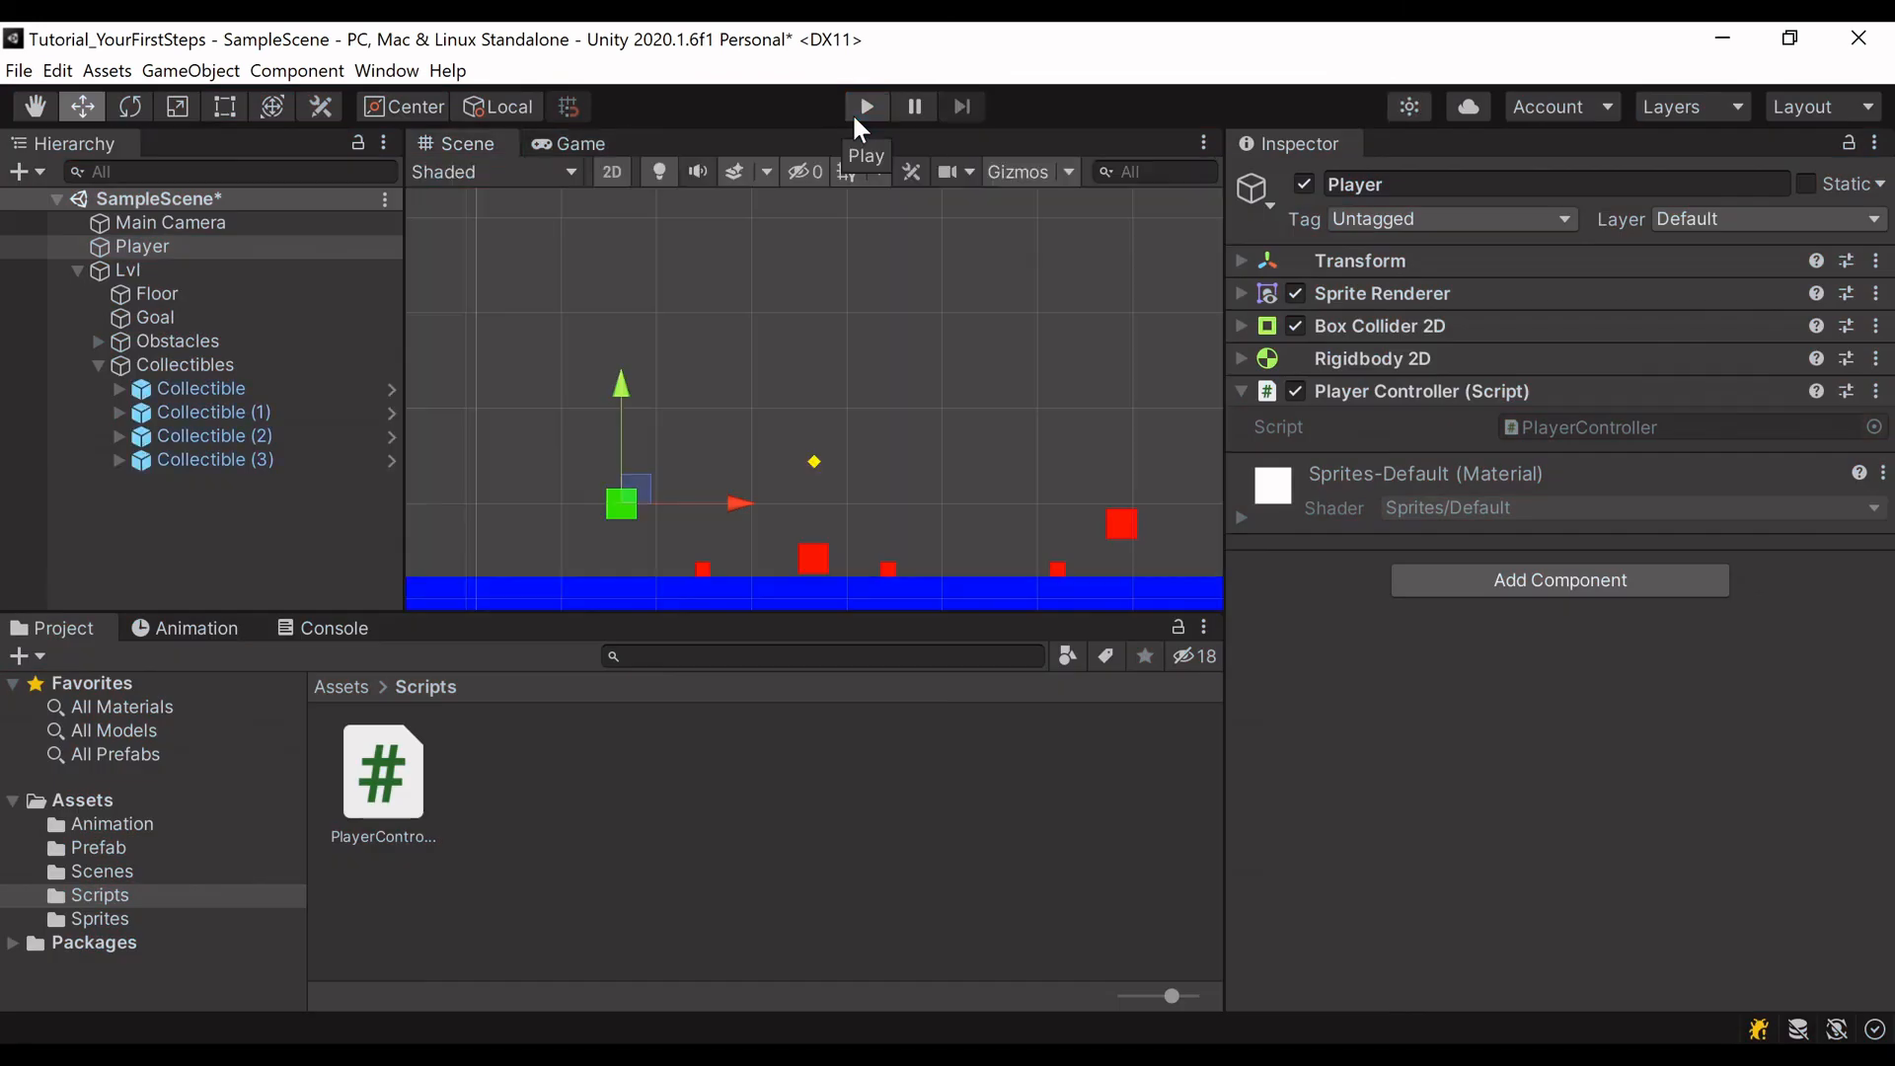
Step: Locate the PlayerController script from the Player's component, and open it in Visual Studio
left_click(1619, 425)
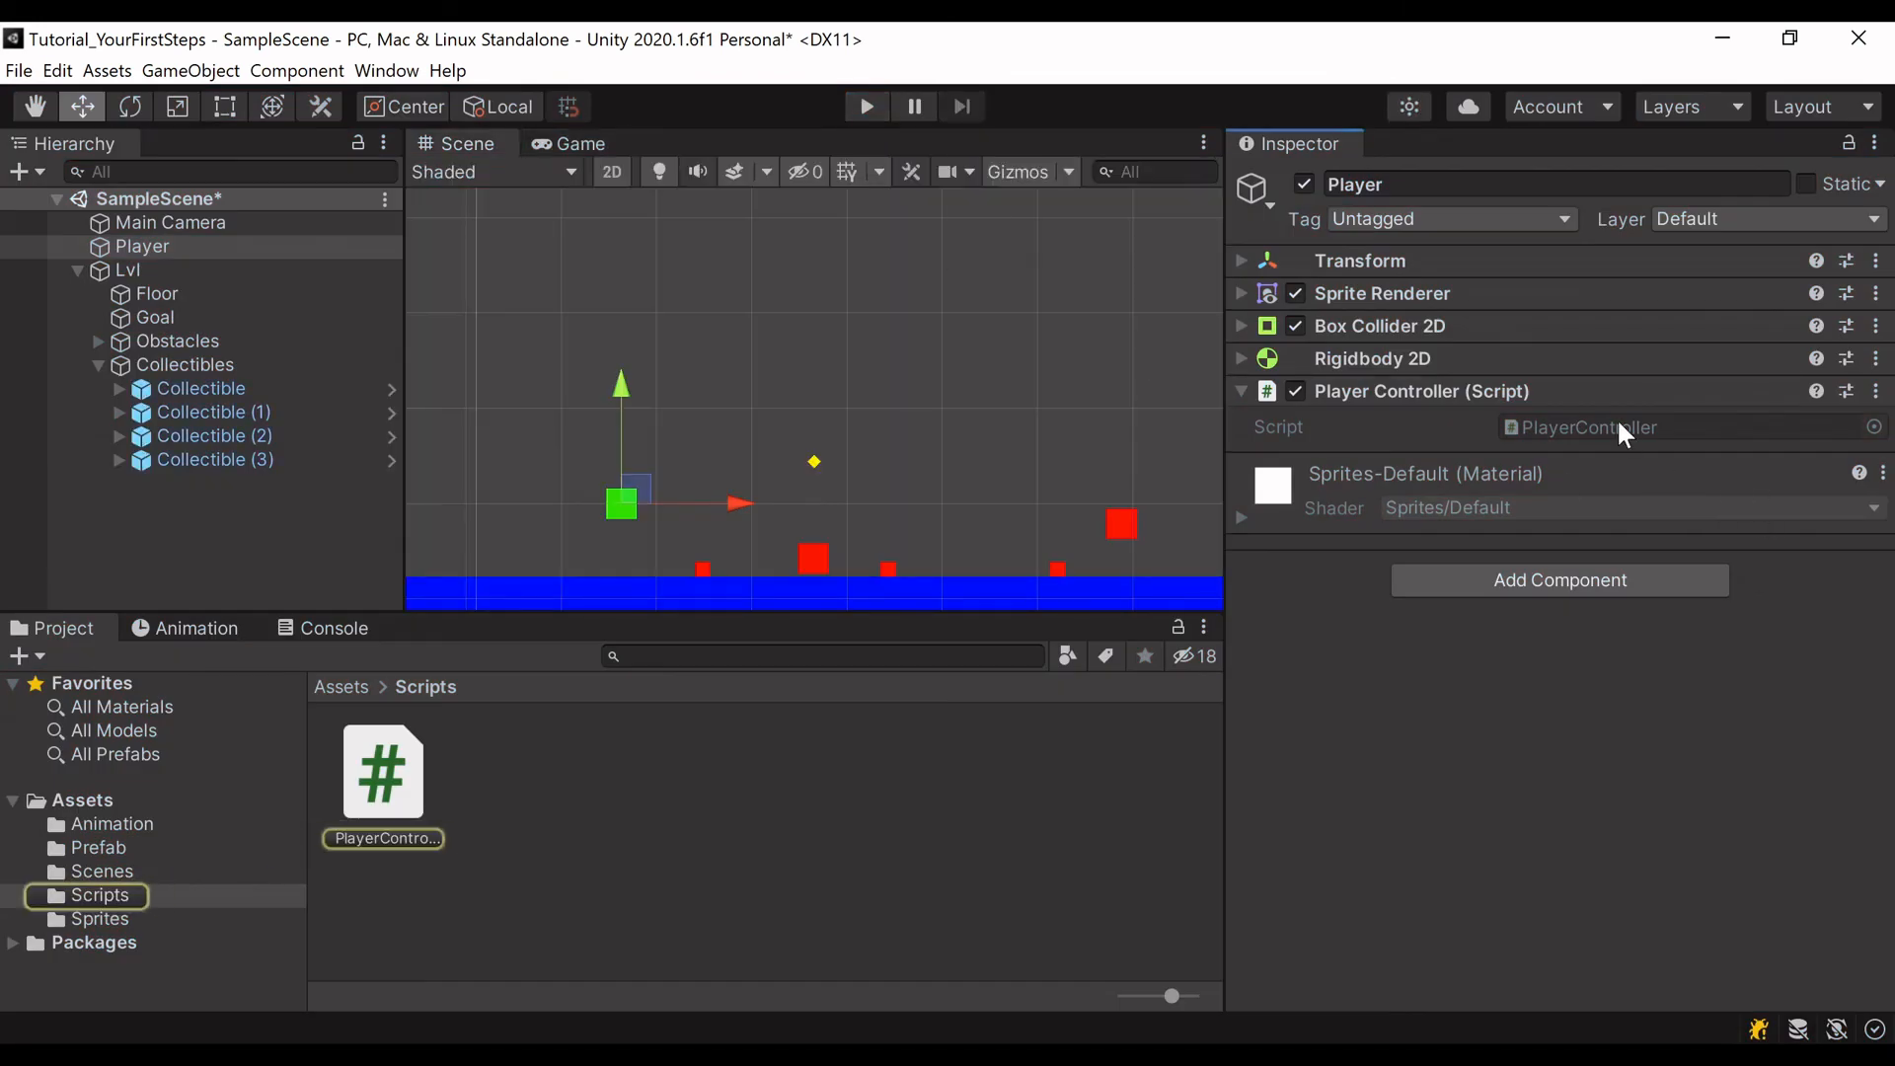
double_click(1619, 426)
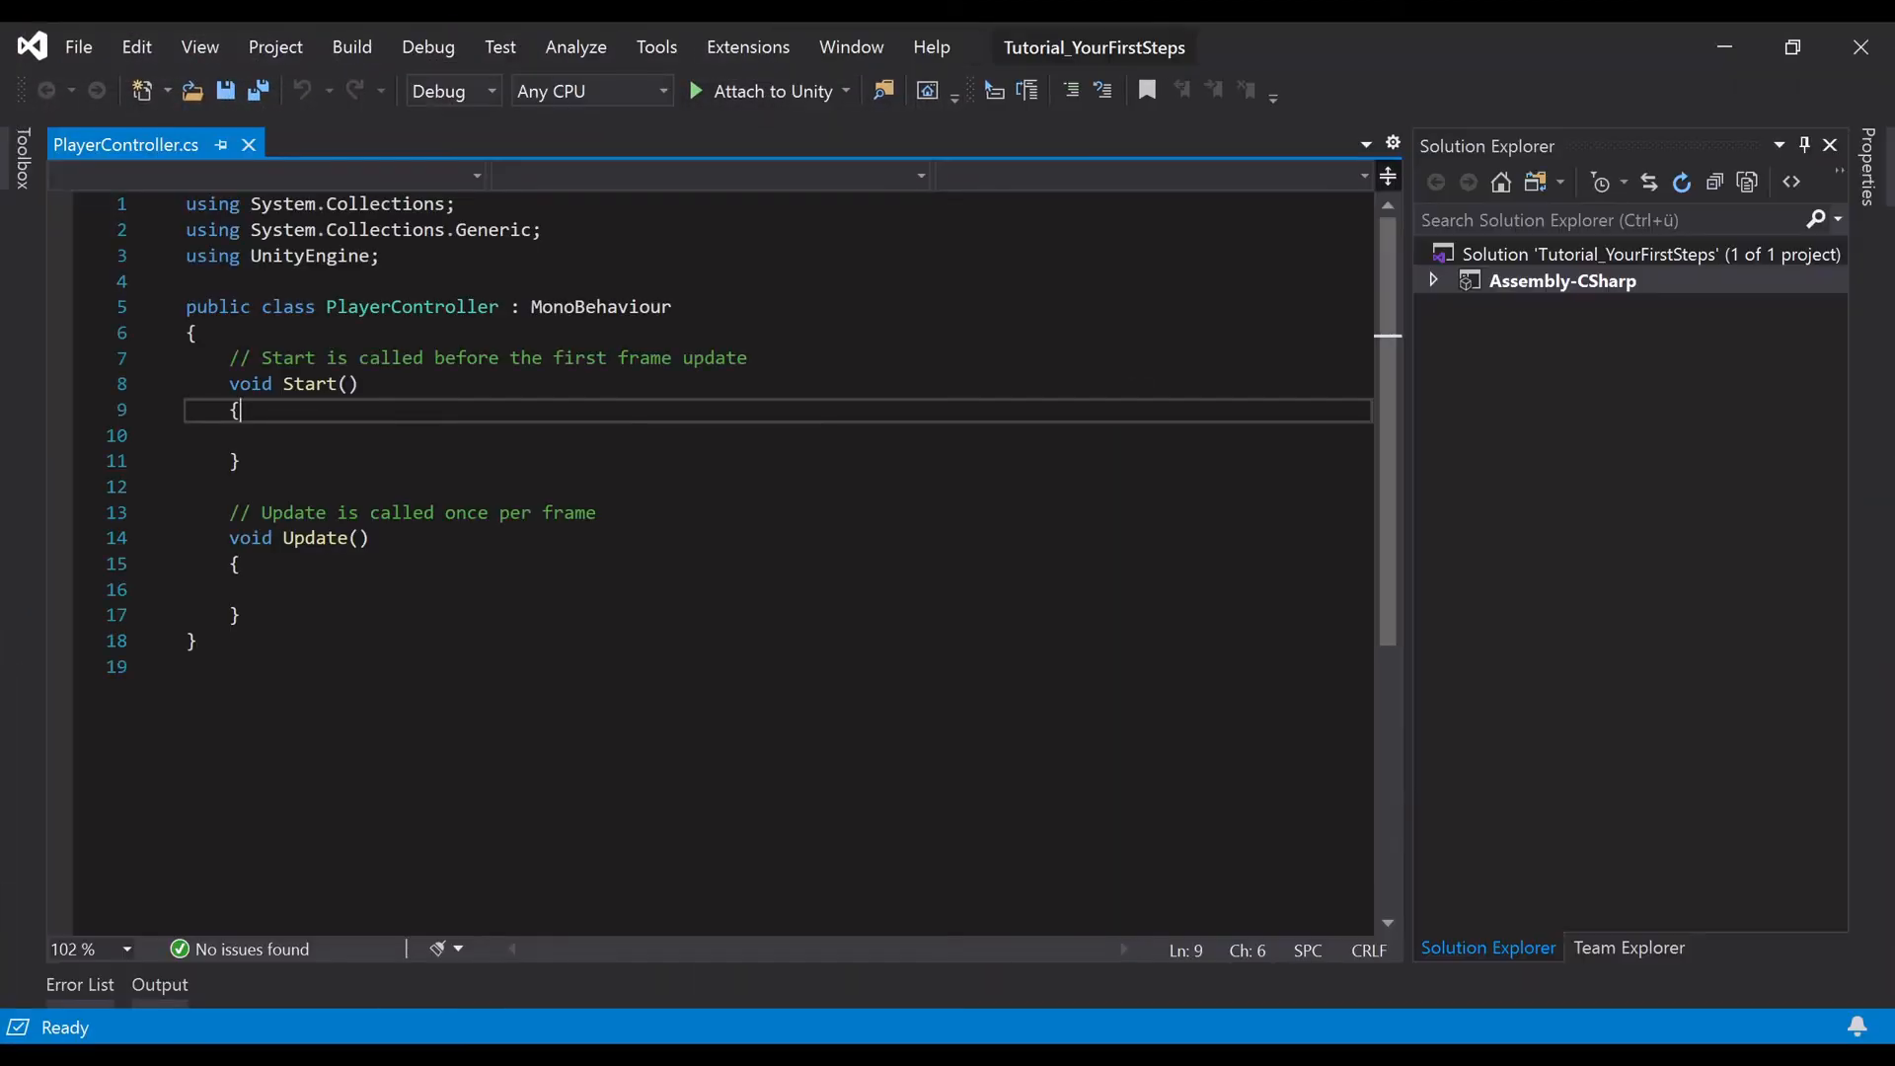
left_click(328, 926)
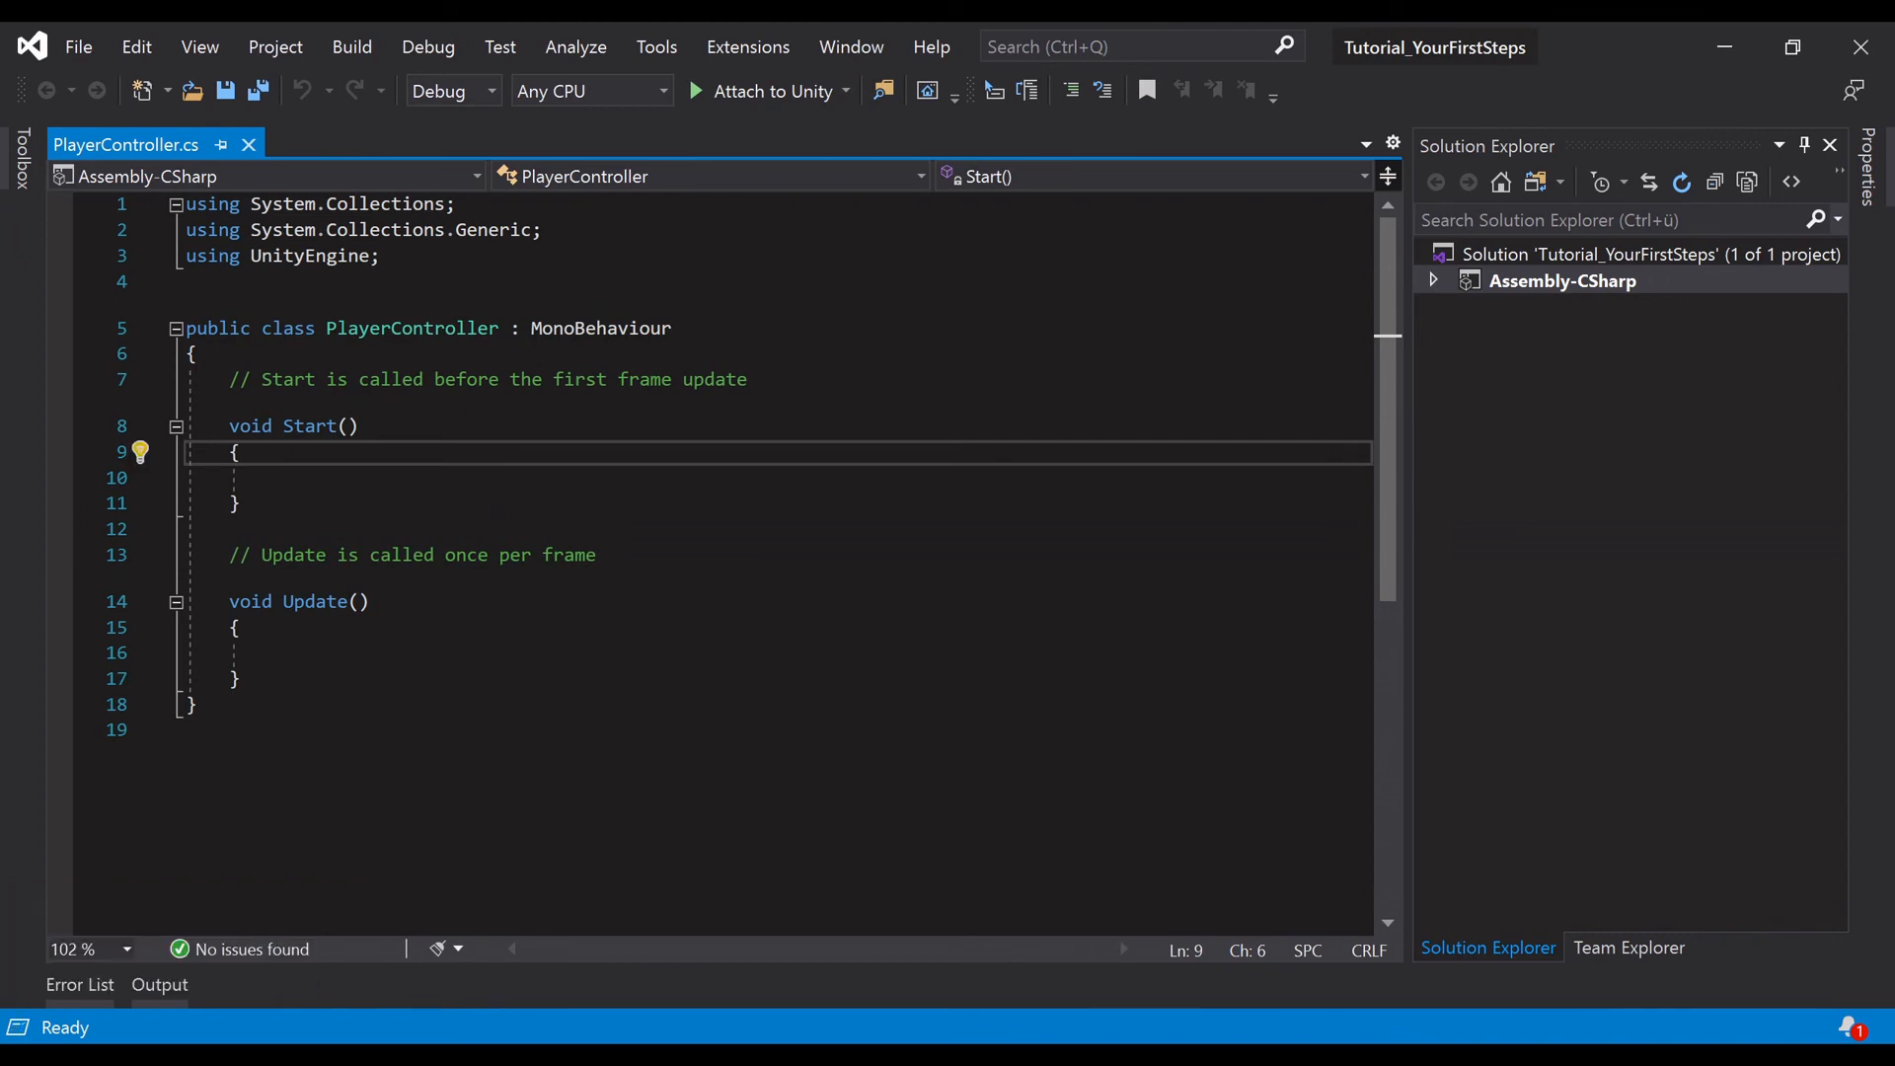
Step: Examine the PlayerController class declaration and its MonoBehaviour base class
double_click(361, 330)
left_click(837, 379)
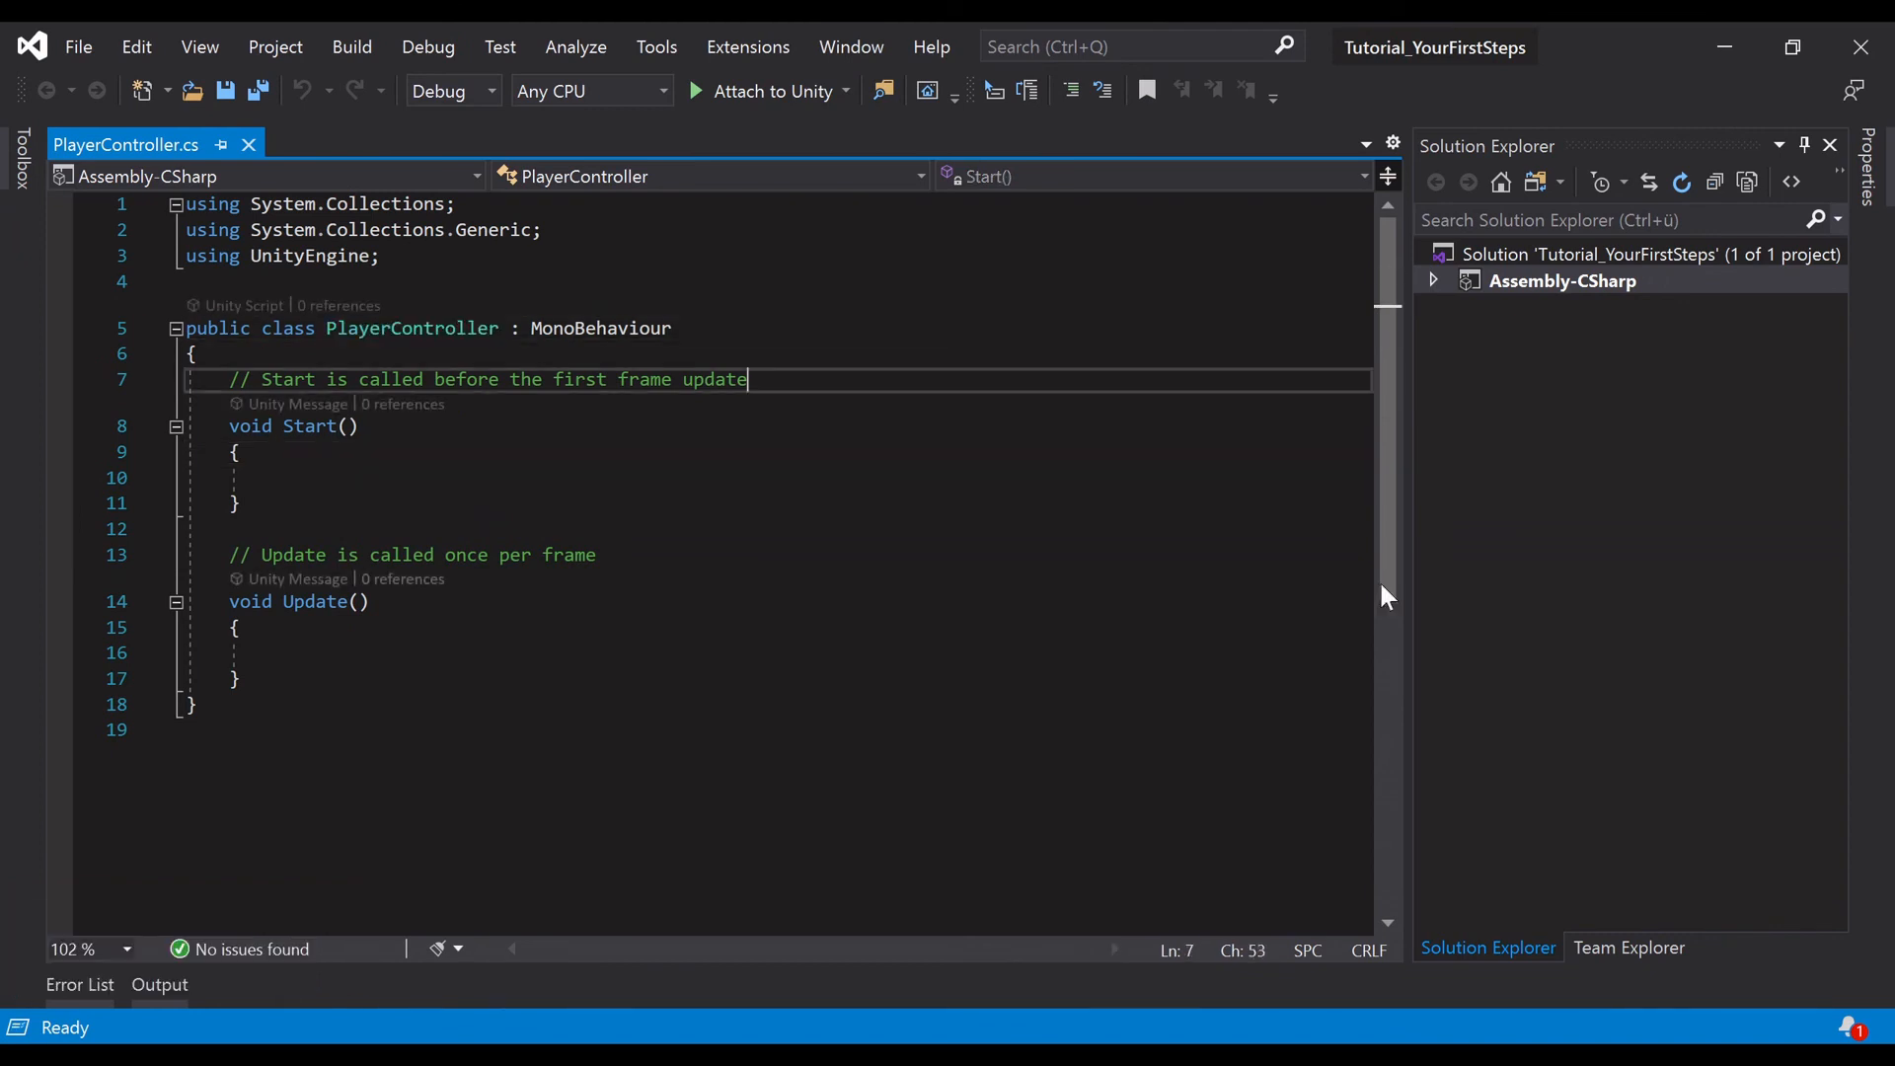
double_click(603, 328)
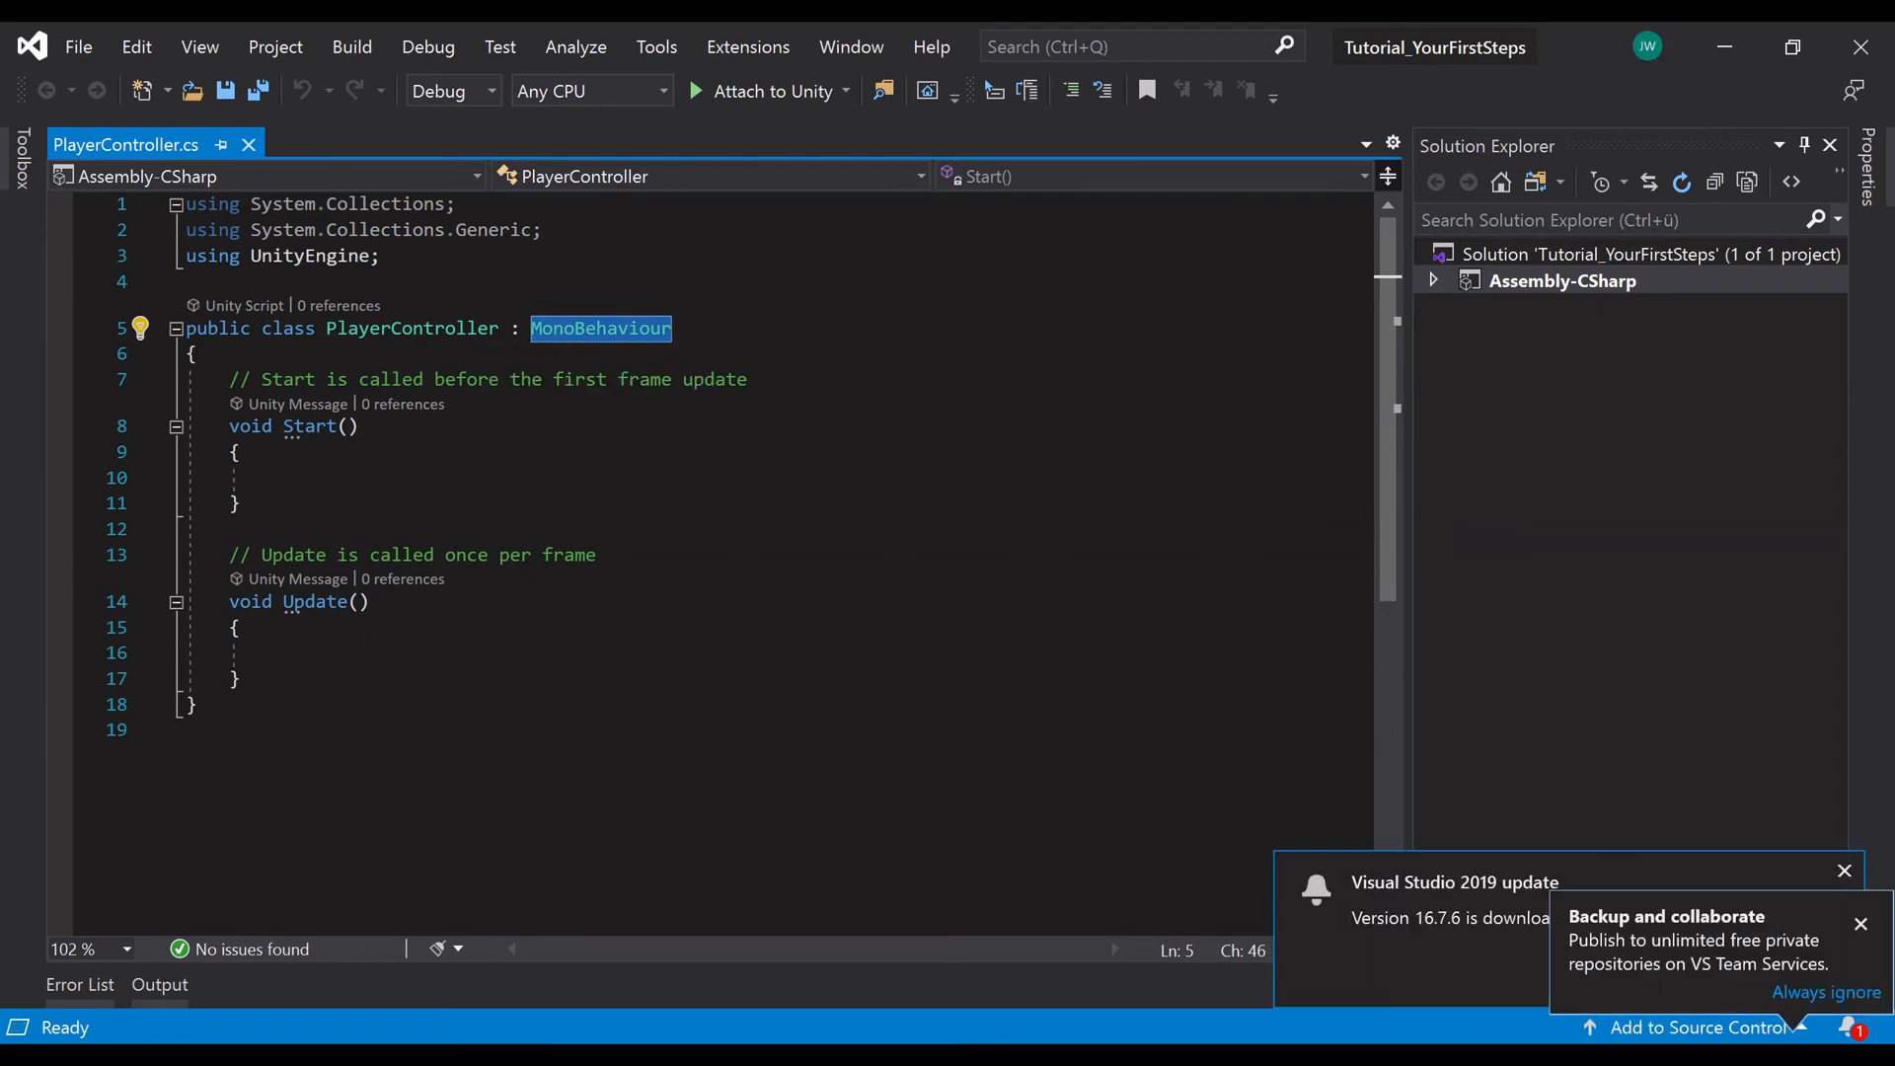
Step: Dismiss the pop-up notifications, and examine the Start and Update methods of the PlayerController class
left_click(1861, 924)
left_click(1844, 871)
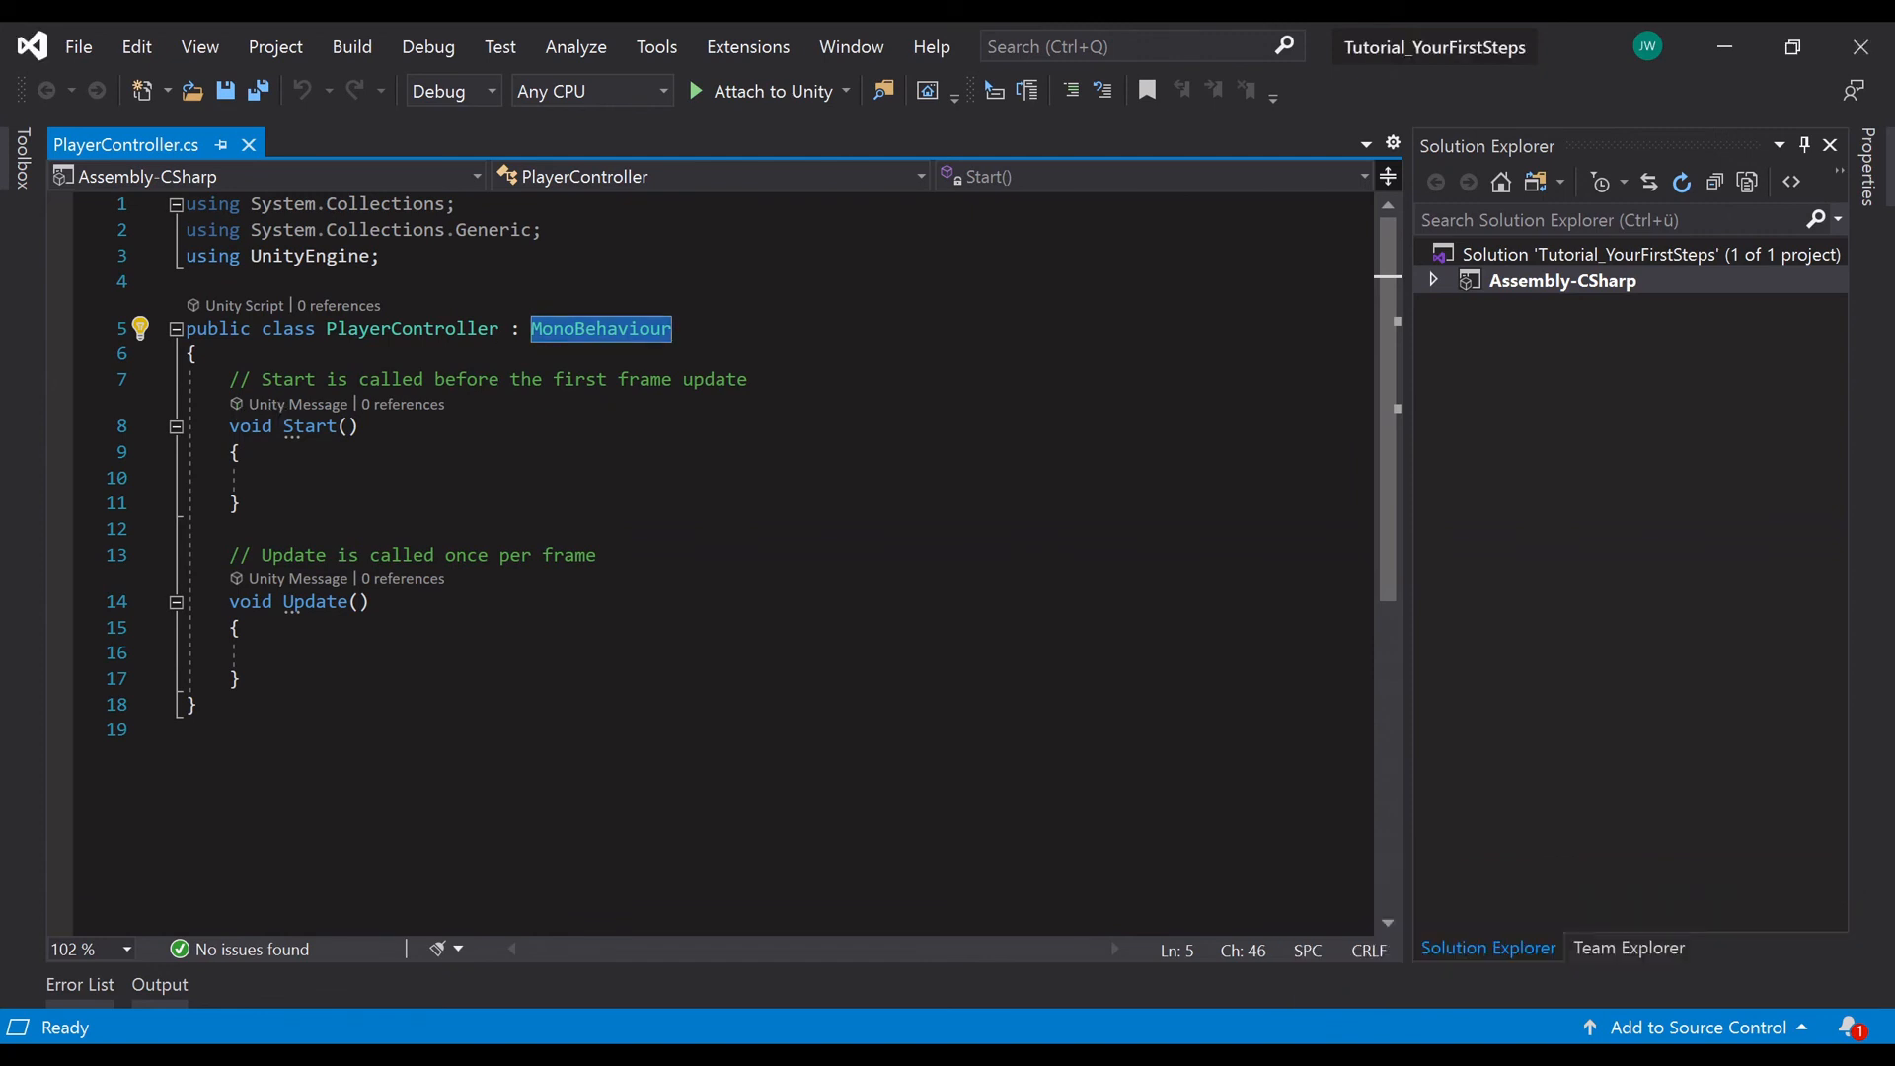
left_click_drag(207, 379, 276, 679)
left_click(273, 653)
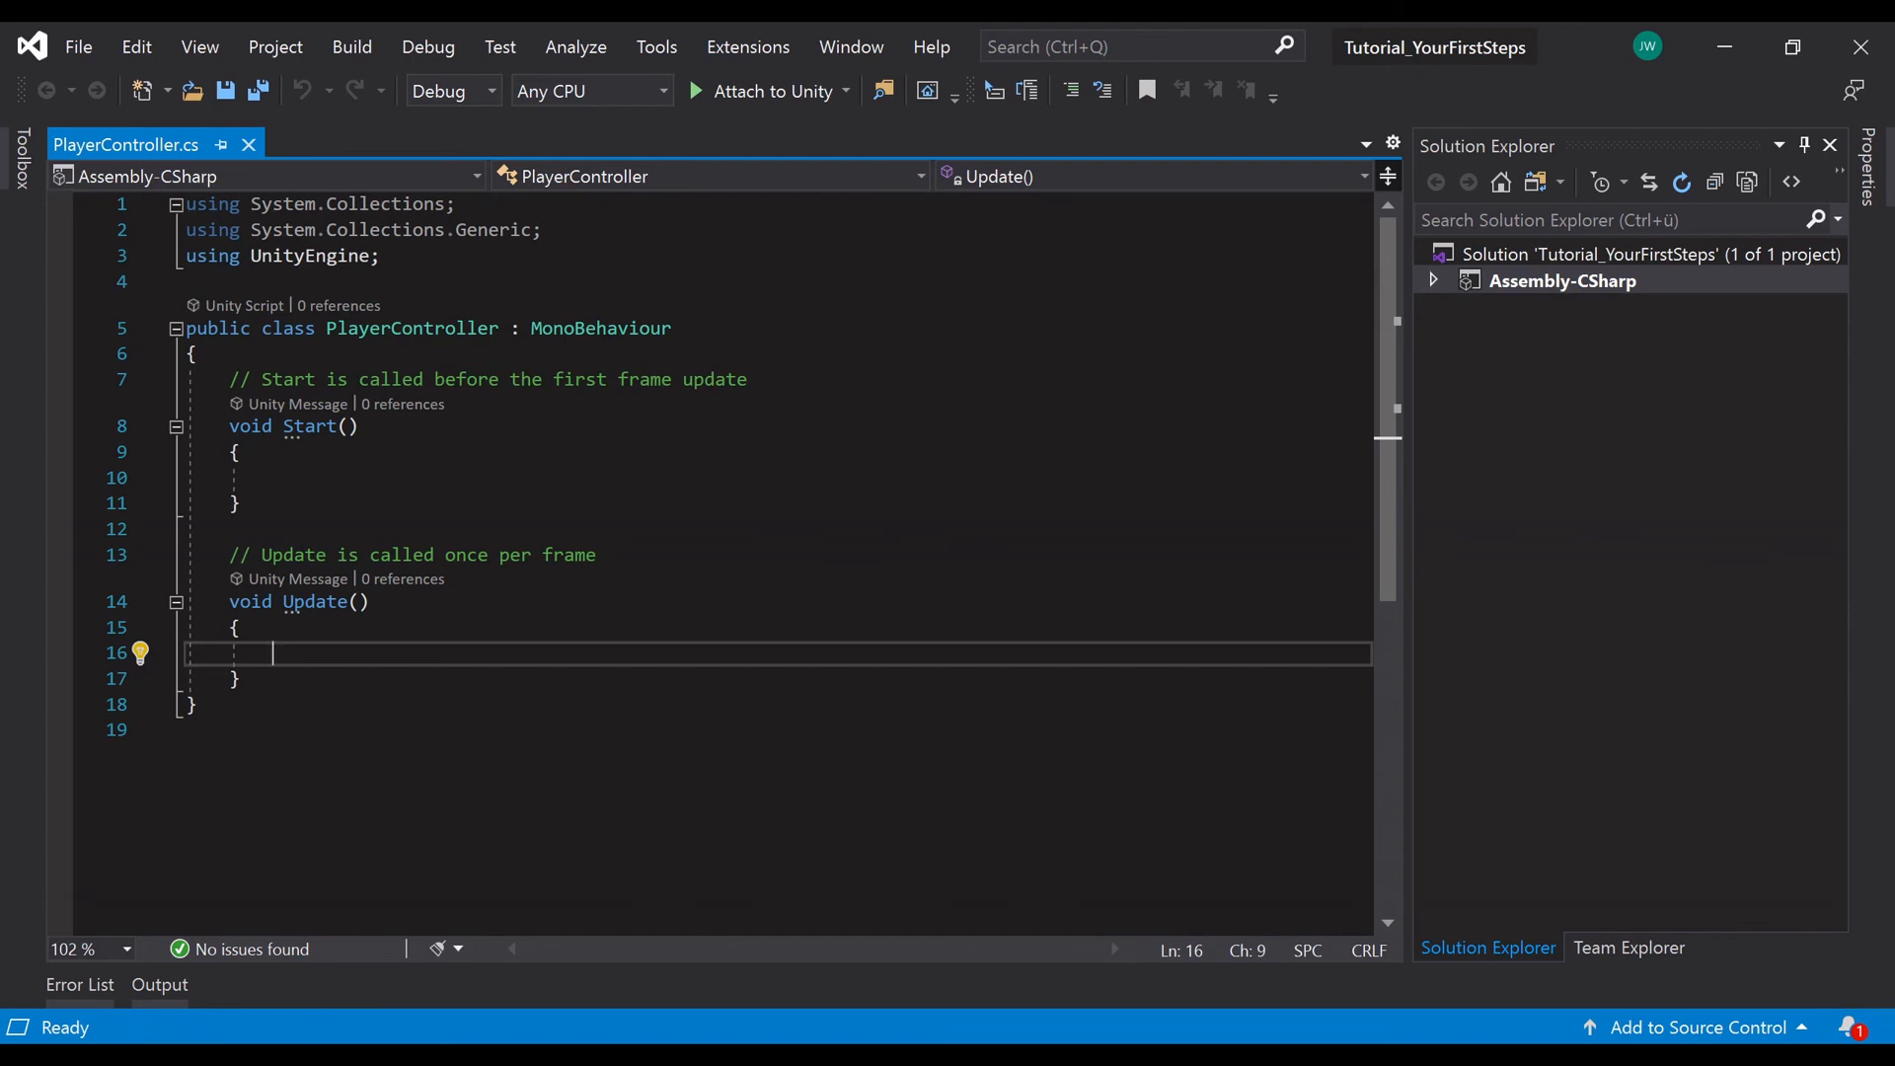
mouse_move(330, 603)
left_click(273, 478)
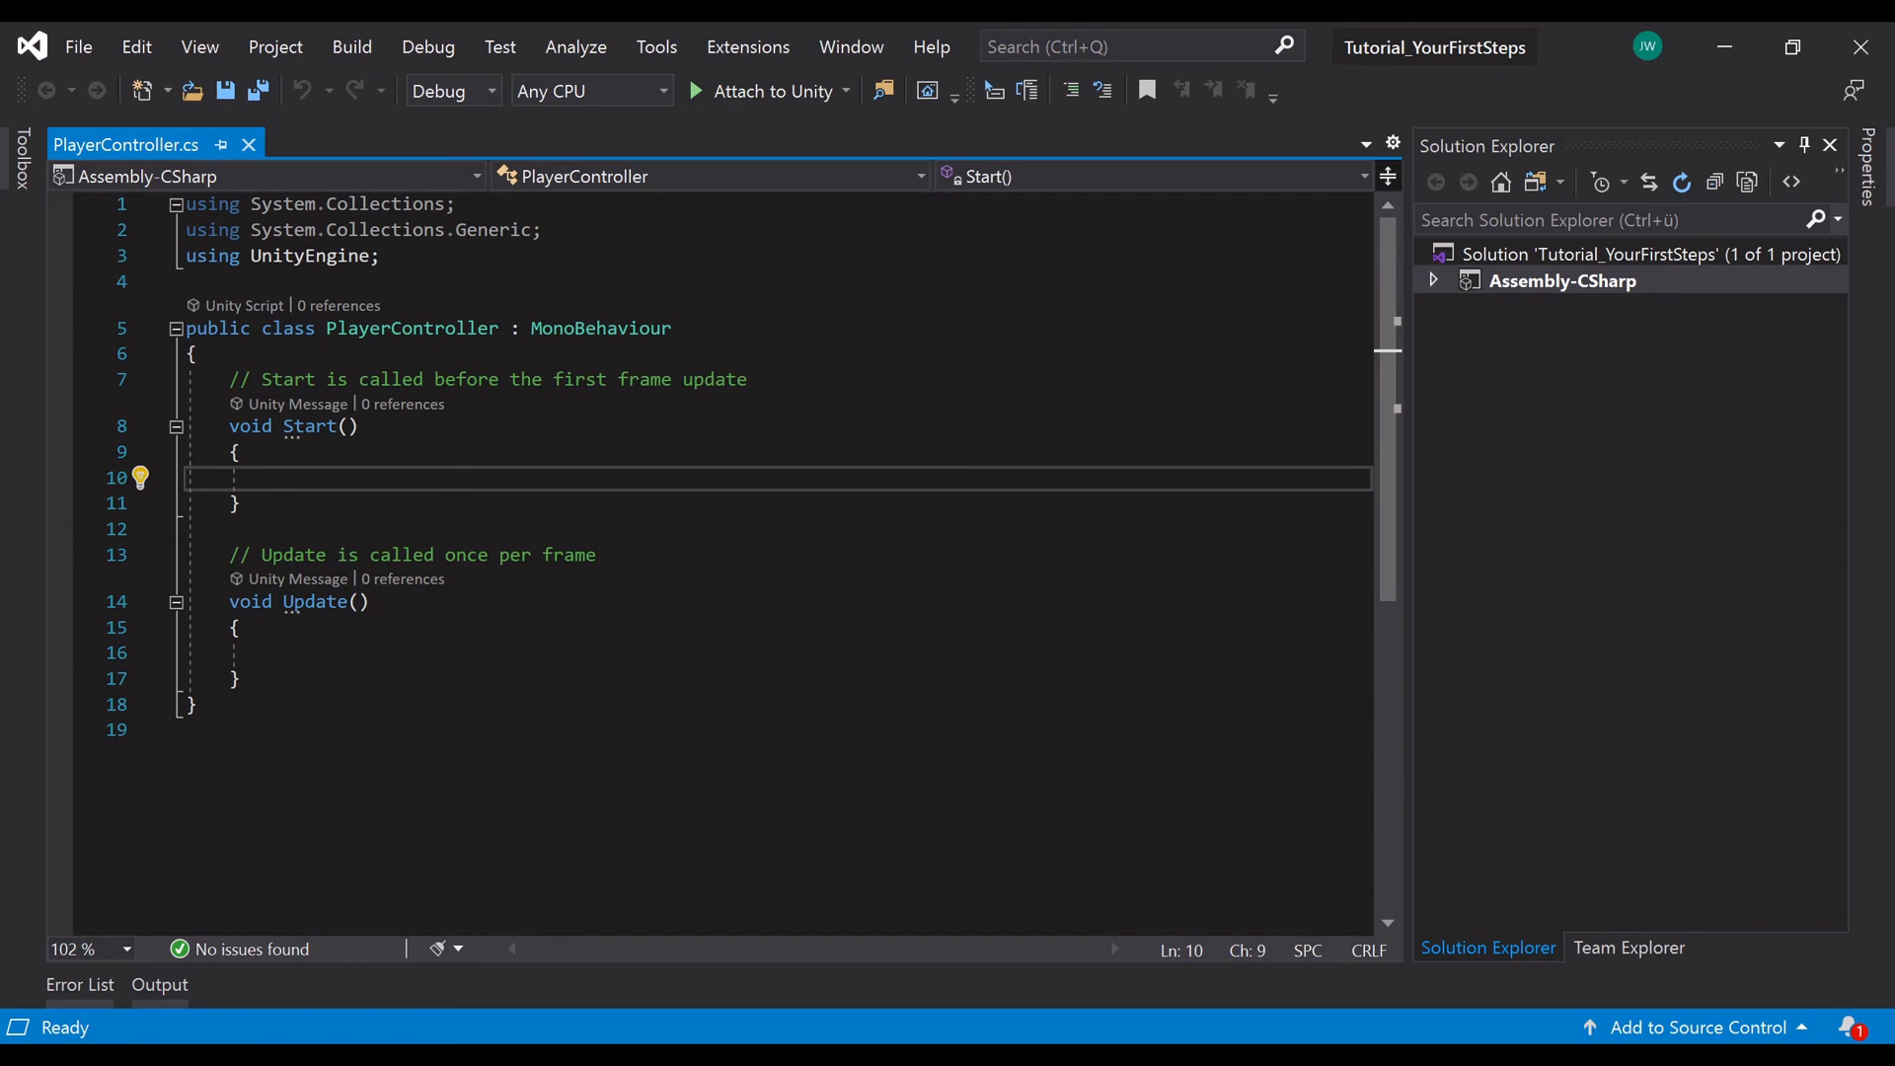
left_click(273, 653)
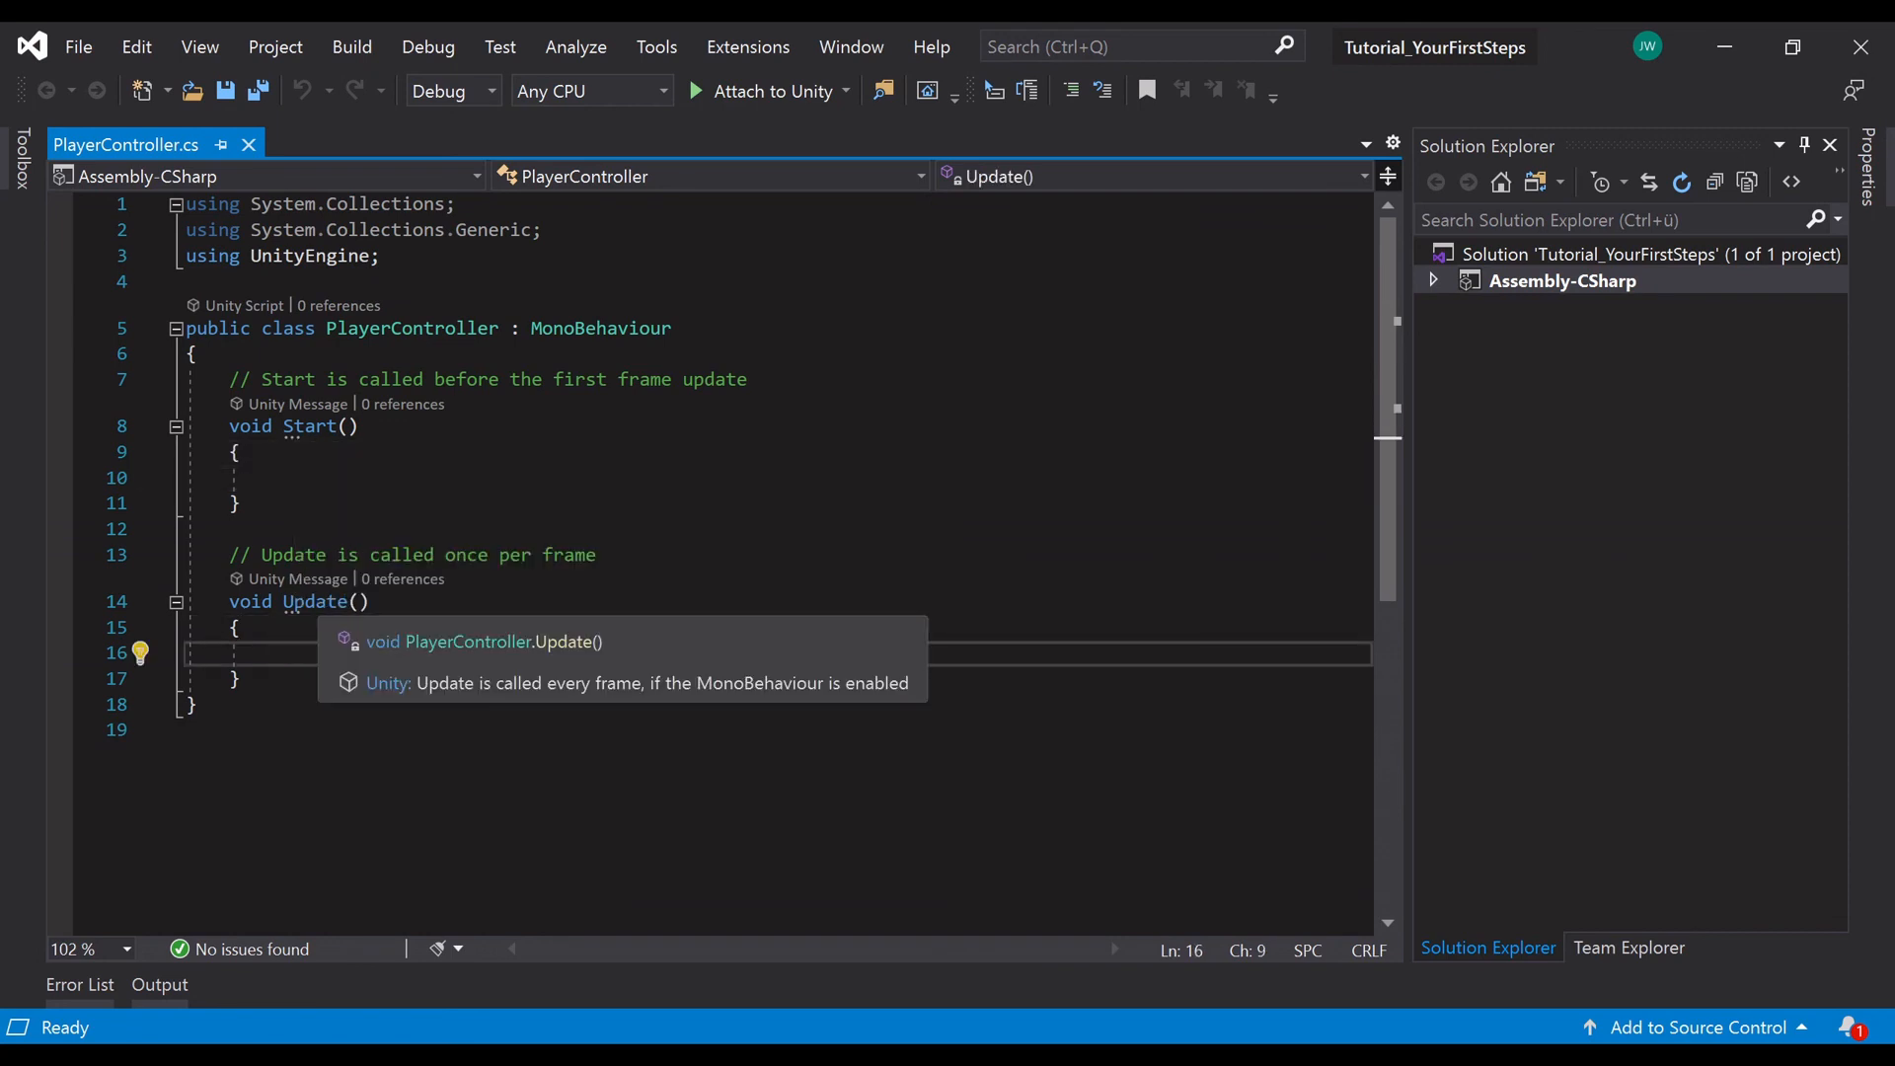
Step: Add the statement Debug.Log("Hello I just started!"); to the body of the Start method
left_click(272, 478)
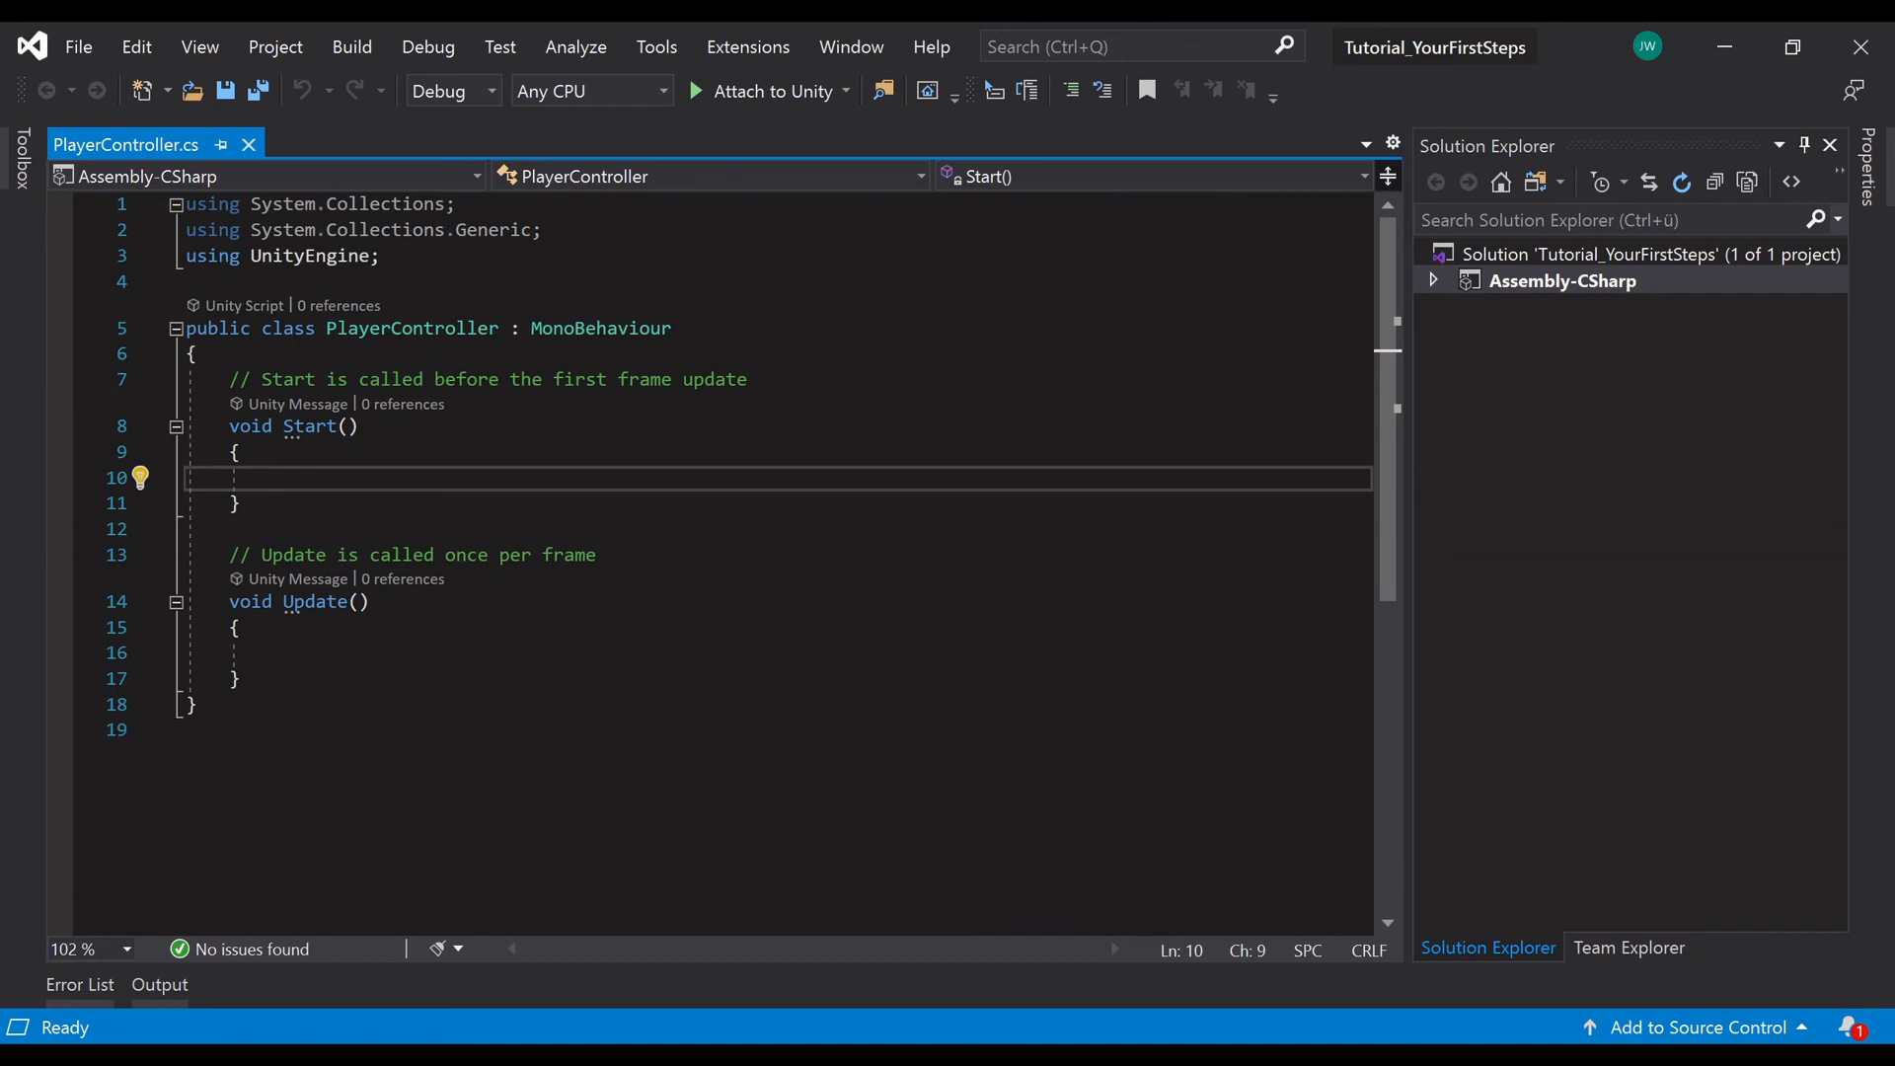
type("Debug.log")
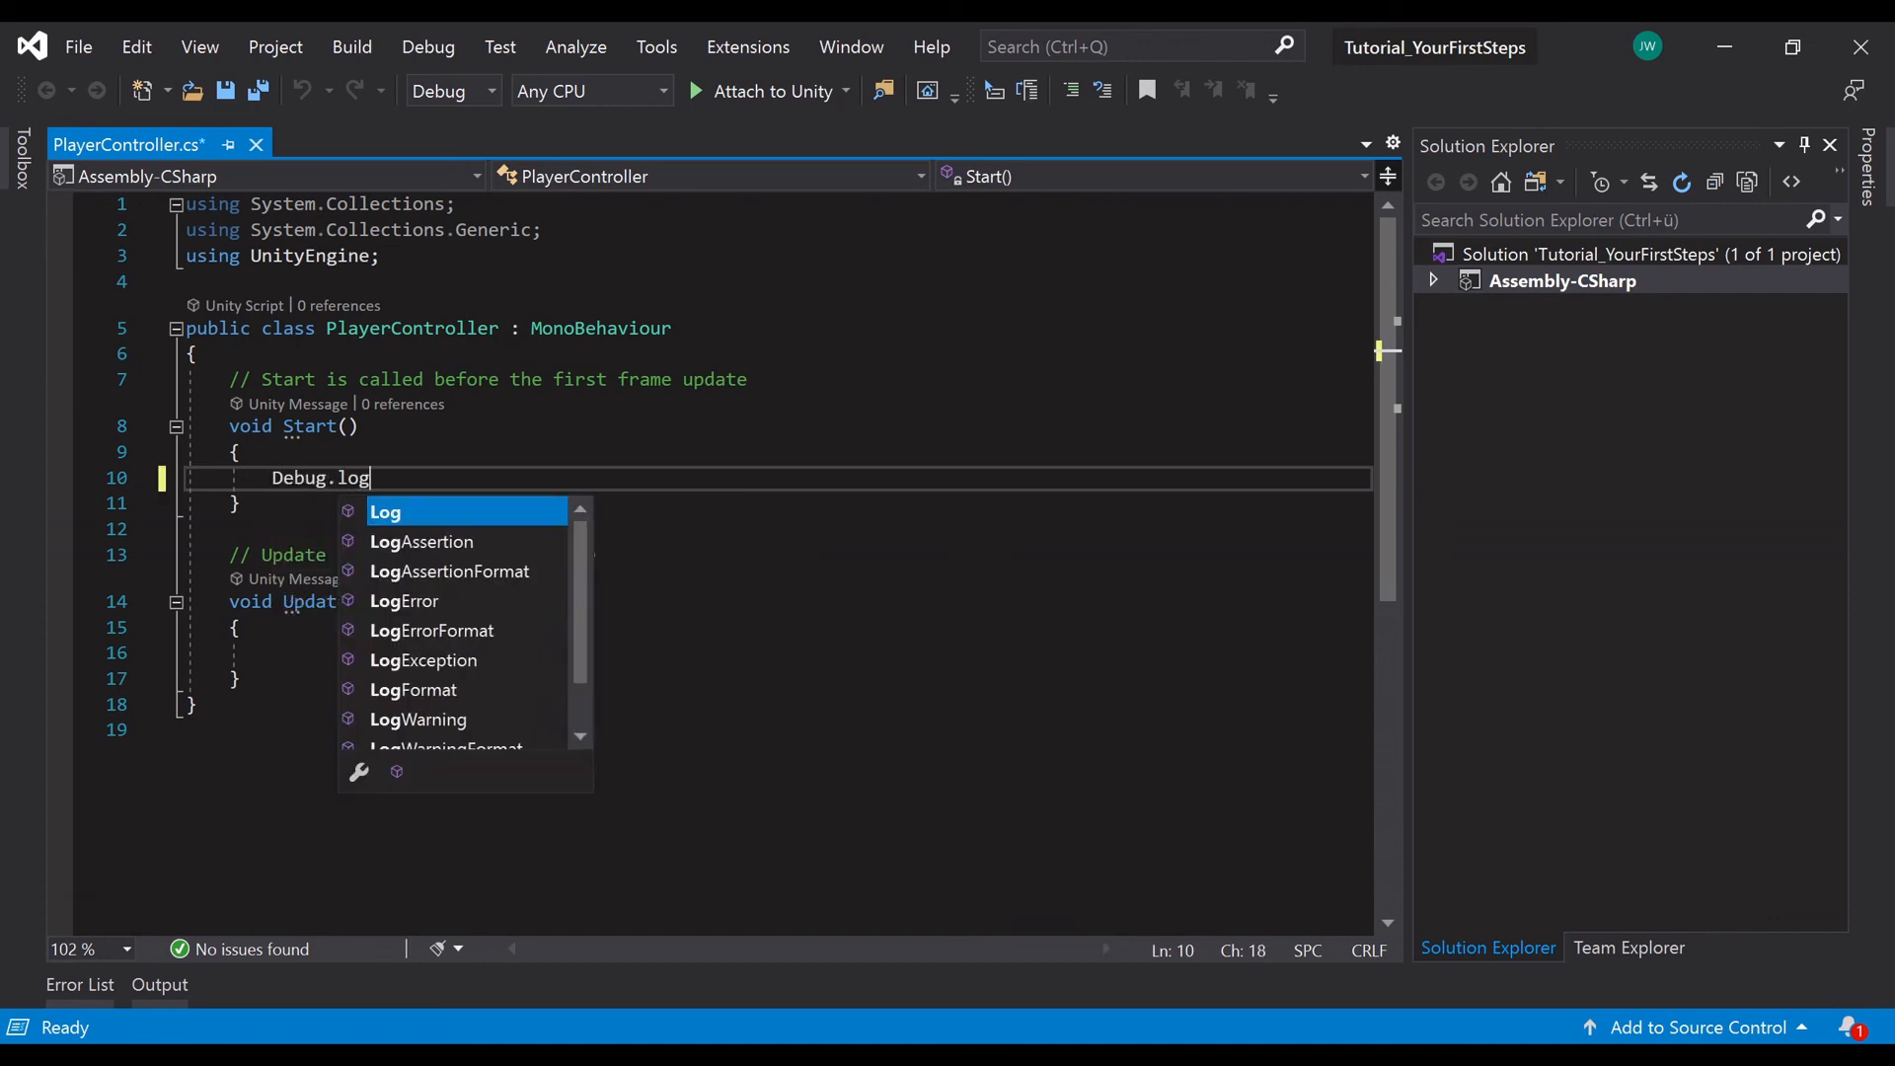
key("Tab")
type("(\"")
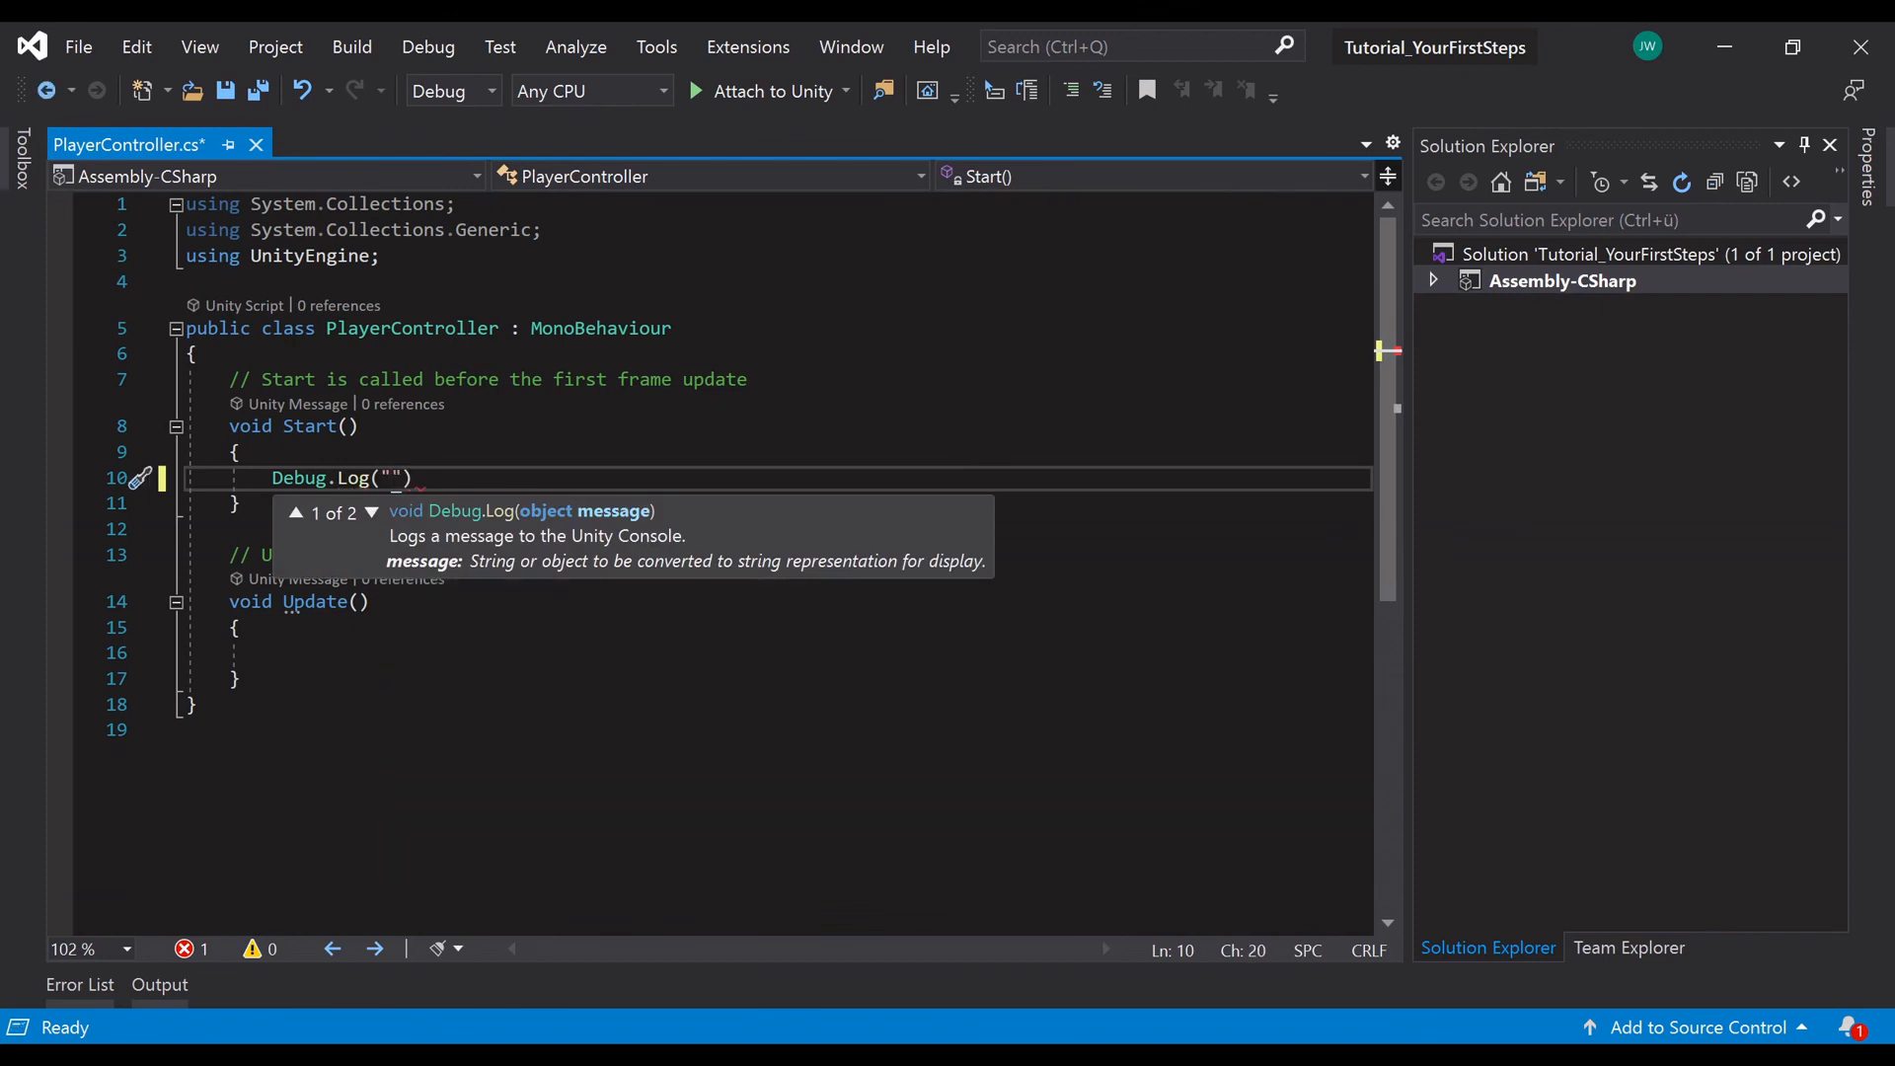
type("Hello I just started!")
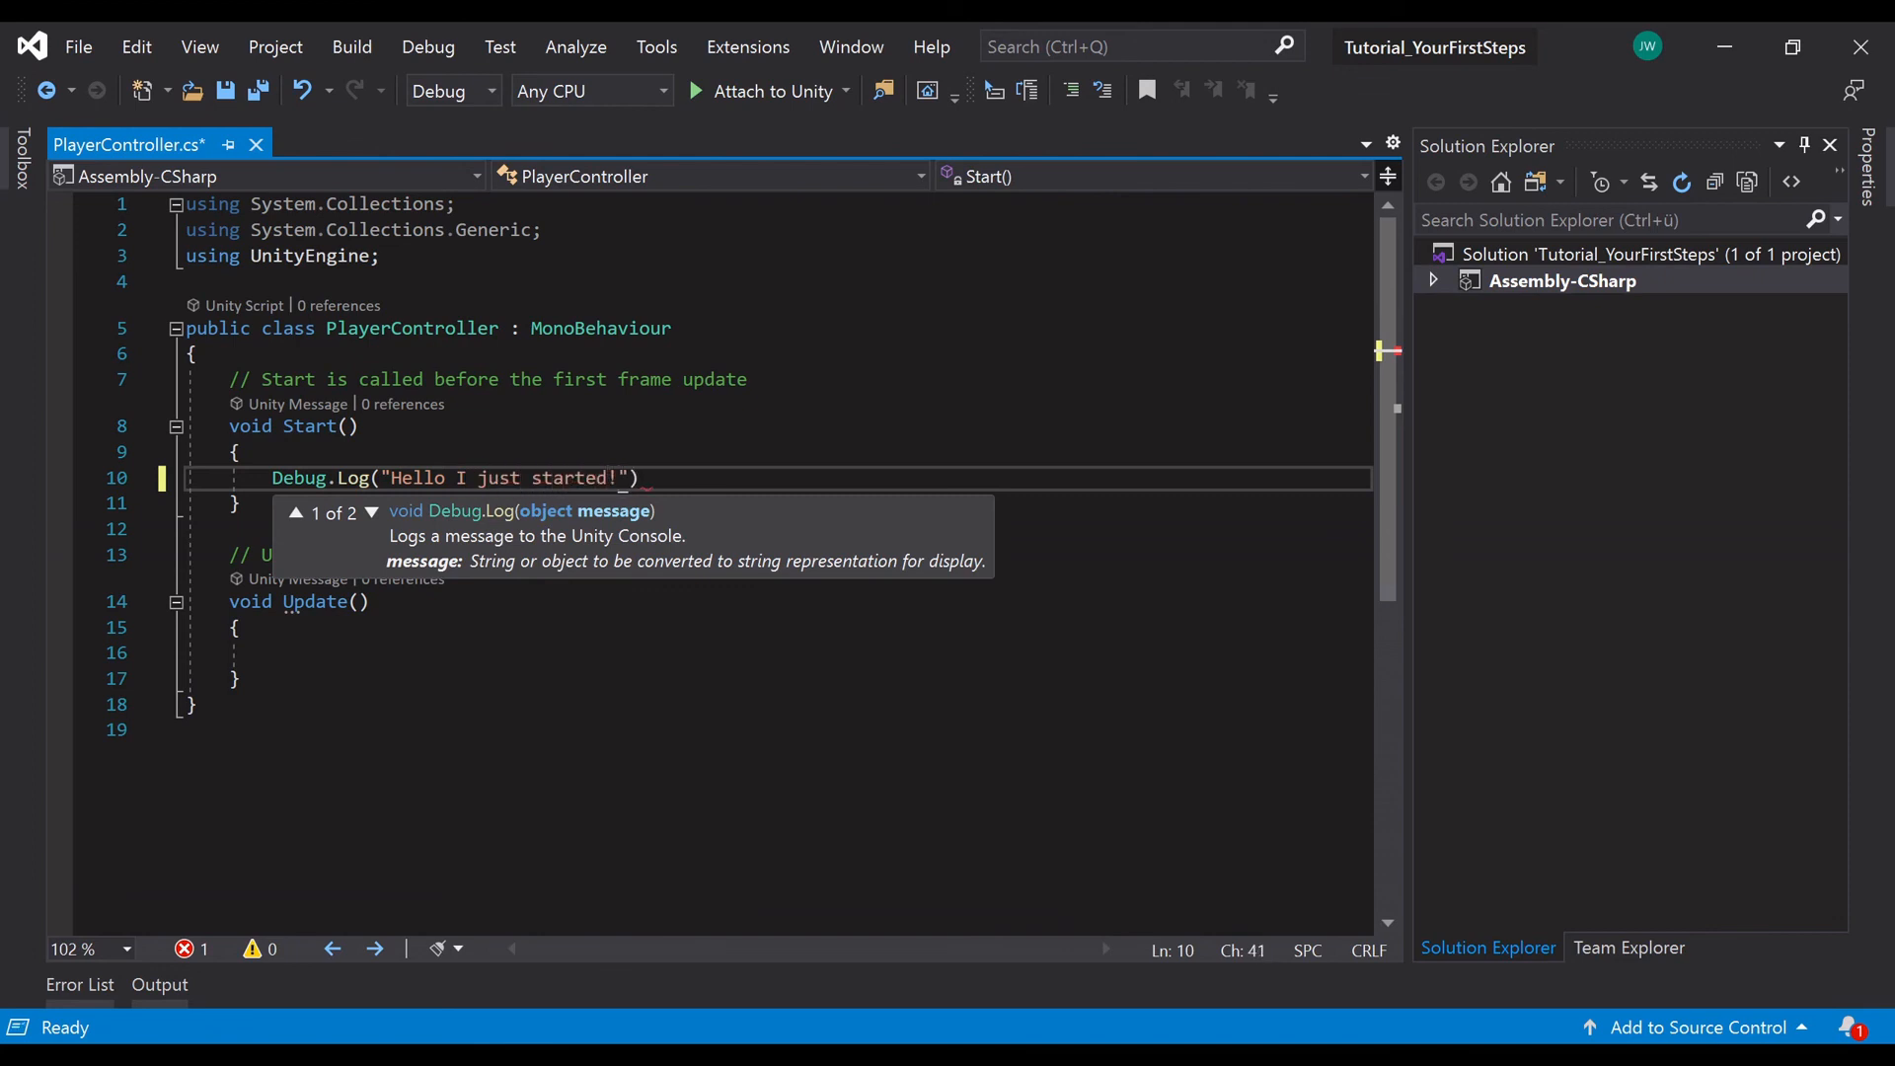
key("End")
type(";")
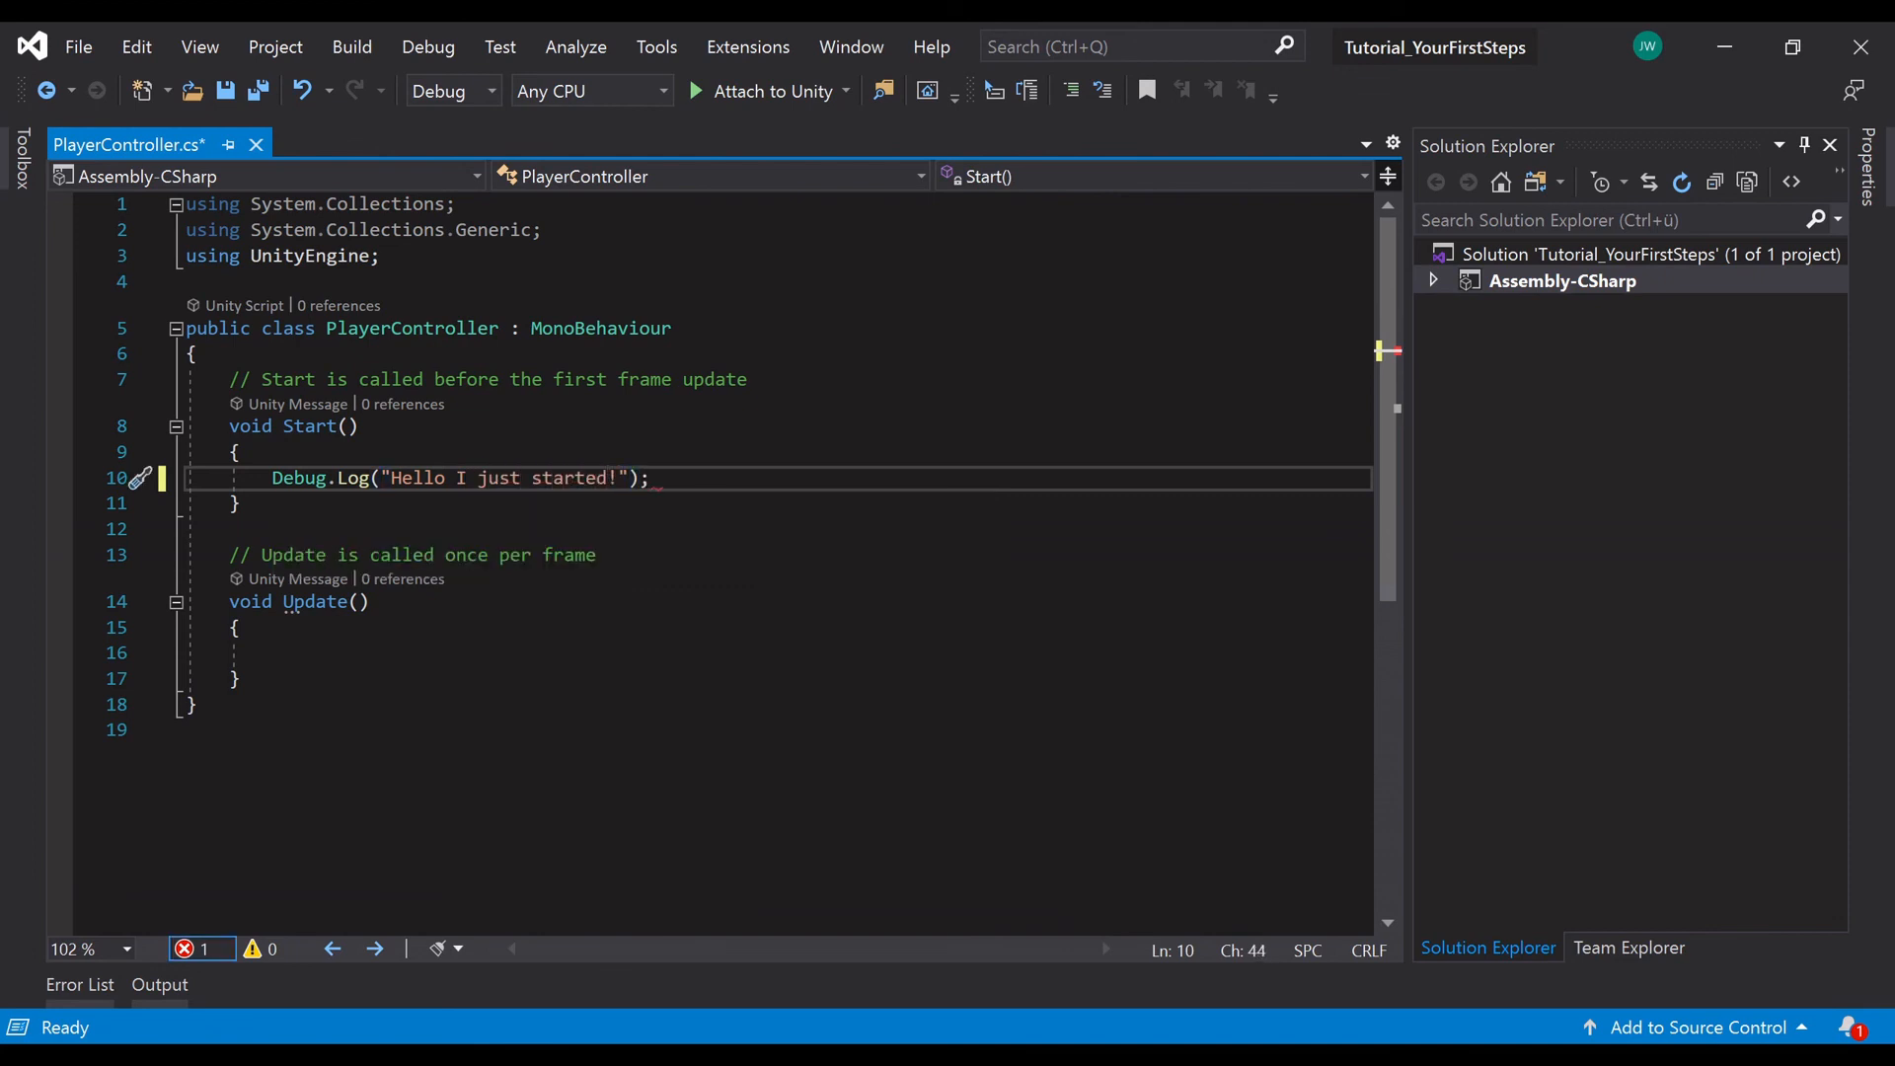
Step: Copy the log statement into the Update method, change its message to "Hello I just updated!", and save the script
key("shift+Home")
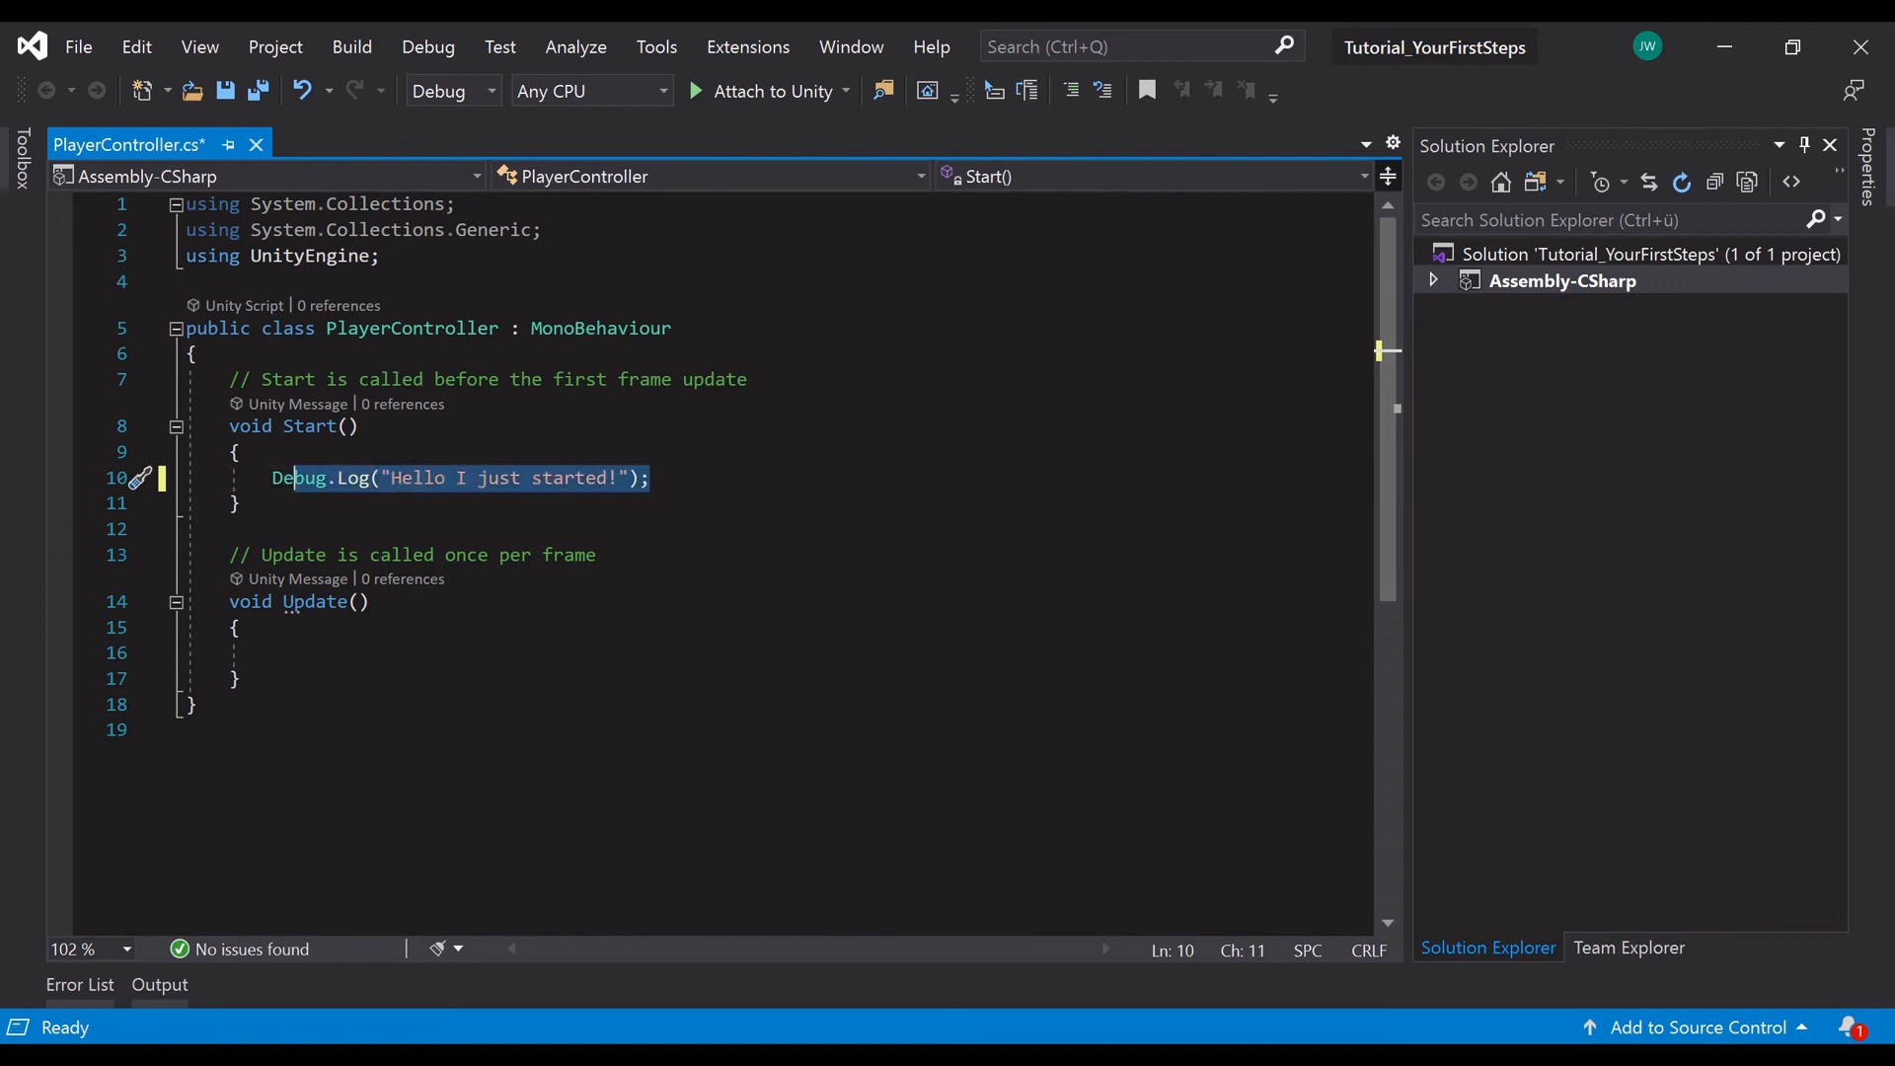
key("ctrl+c")
left_click(295, 653)
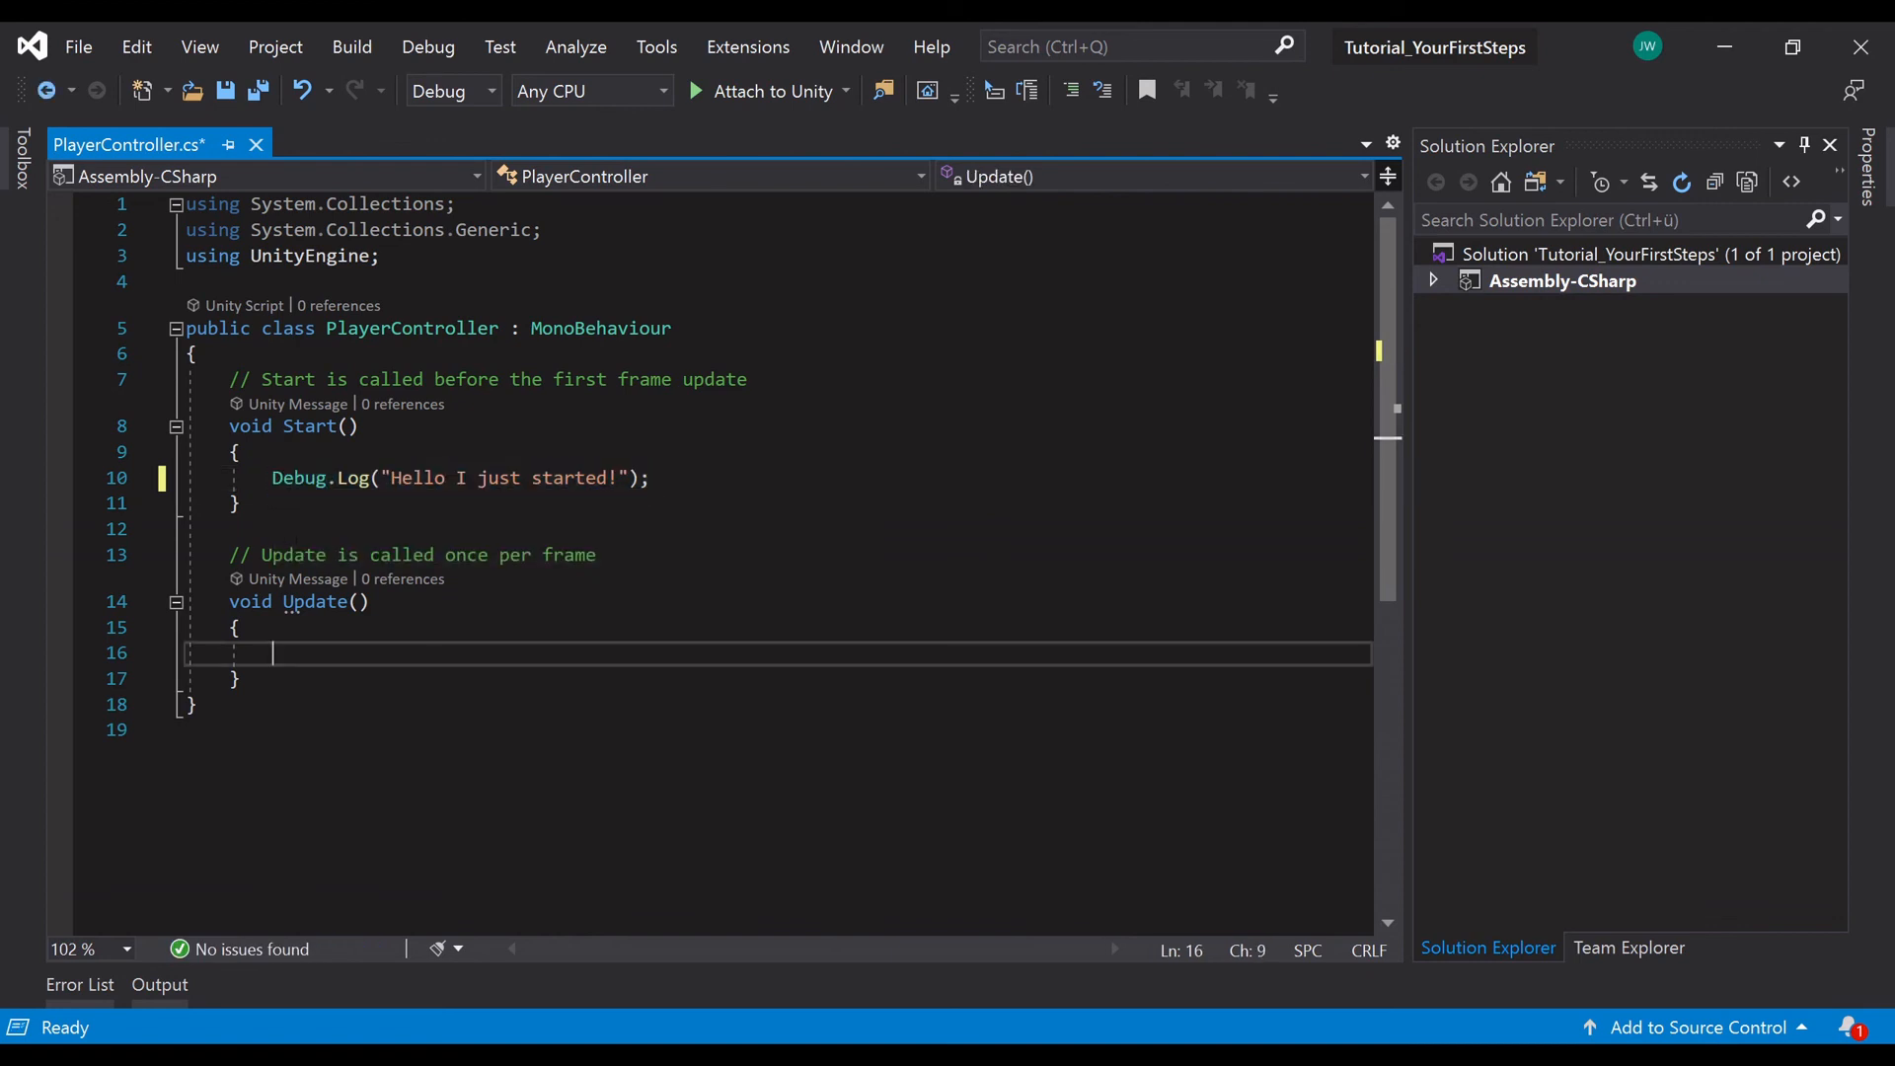
key("ctrl+v")
double_click(572, 652)
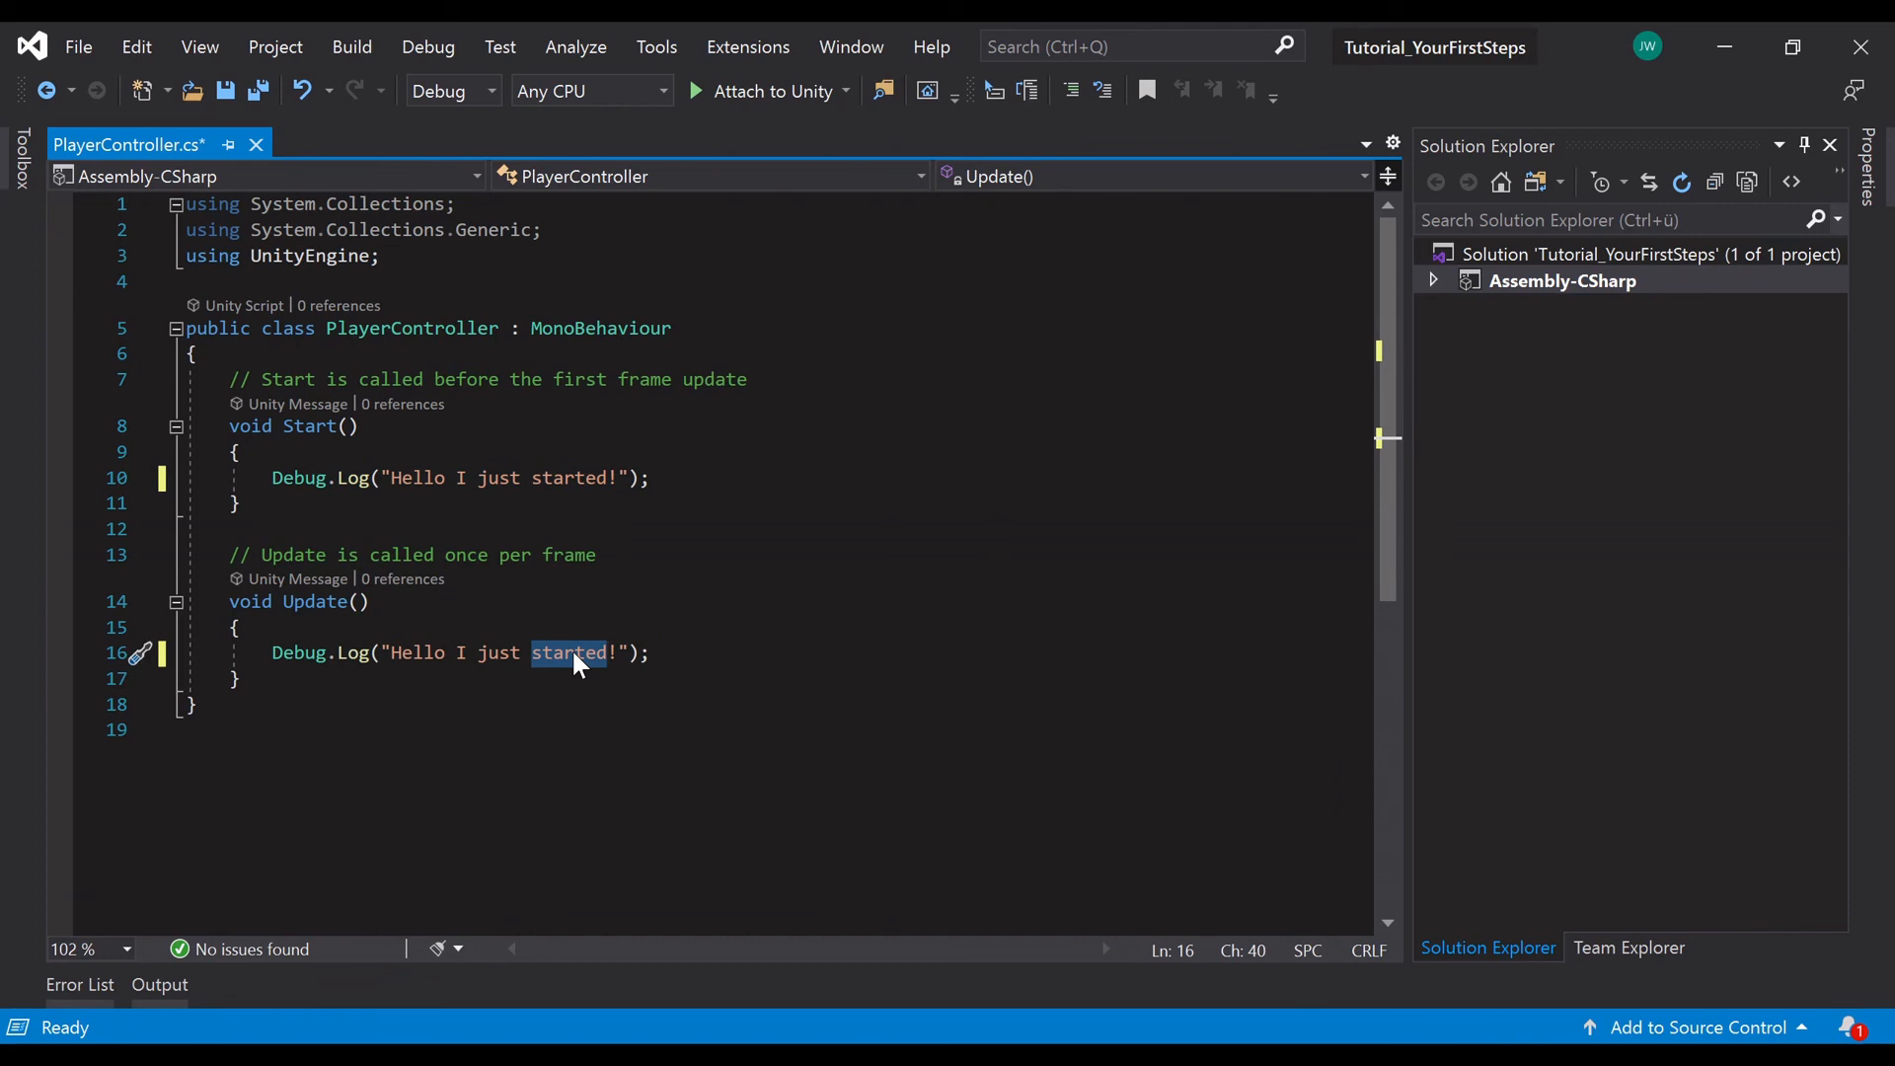
type("updated")
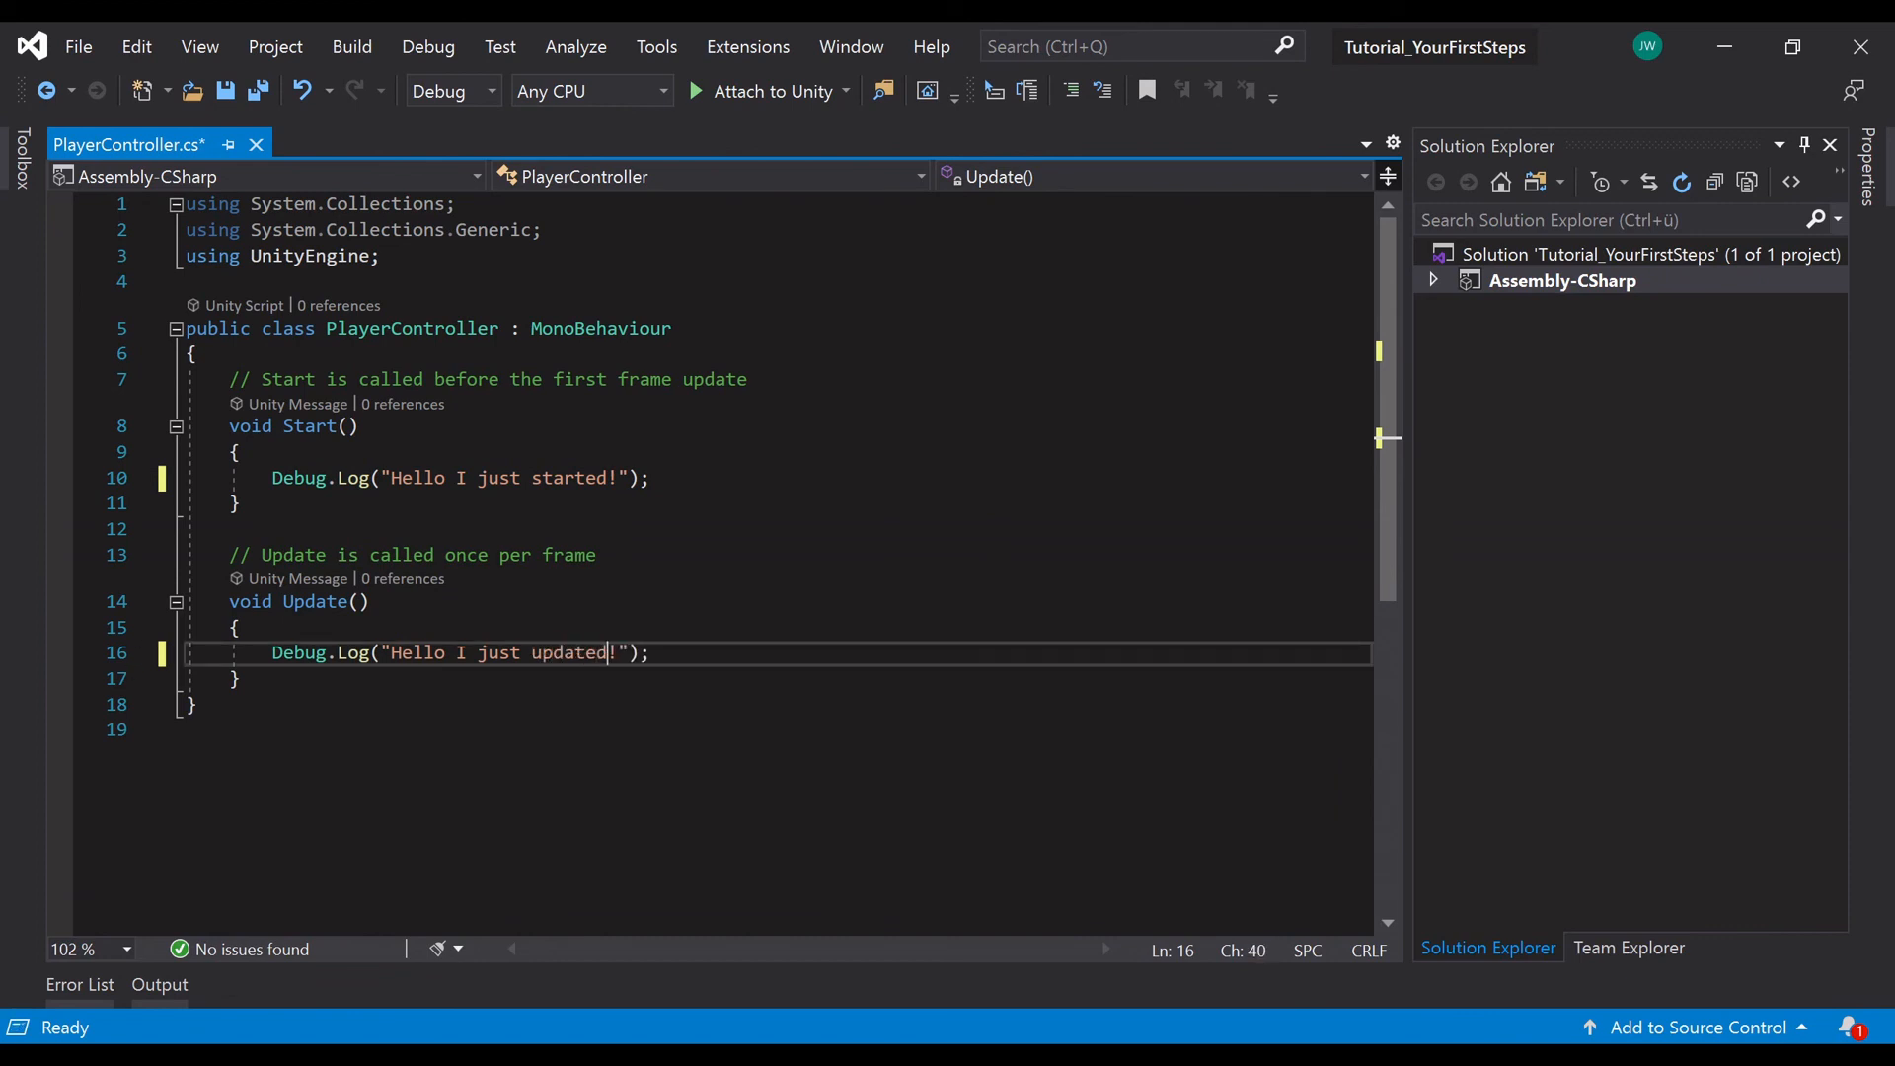
key("ctrl+s")
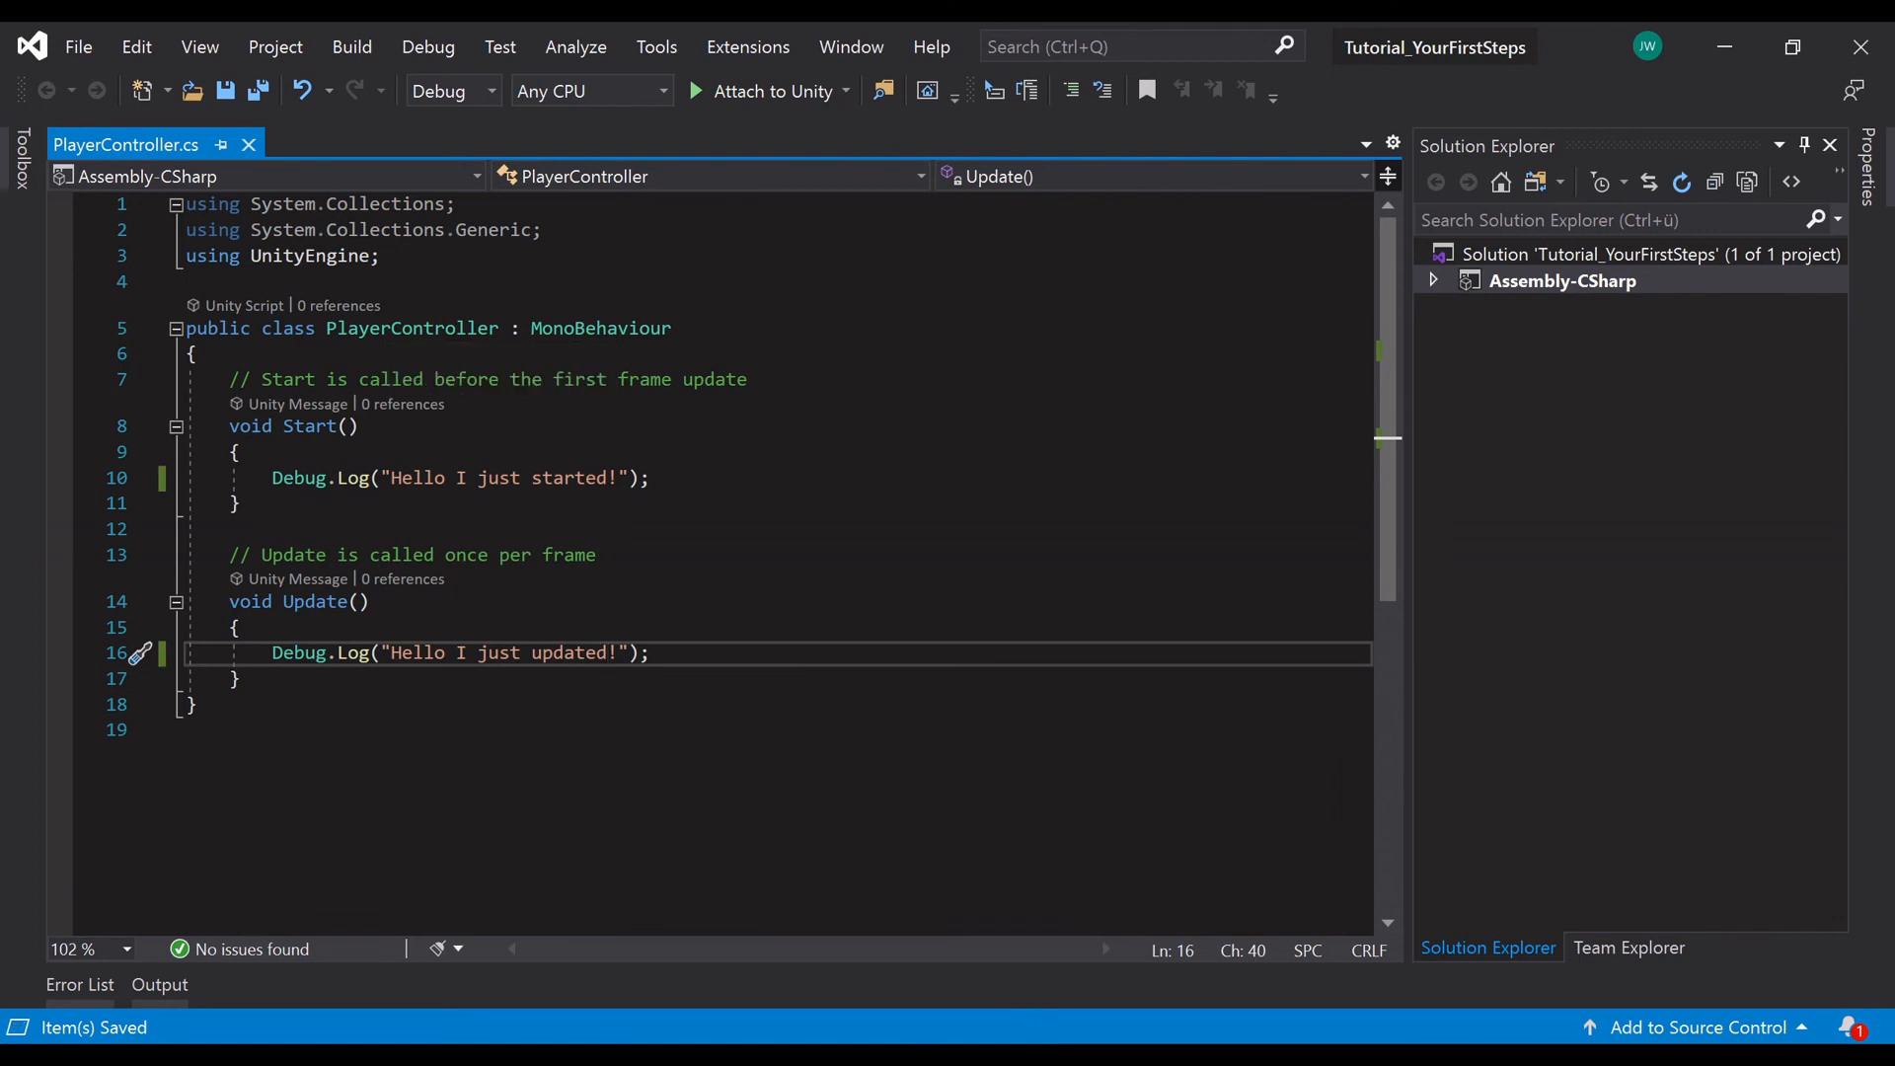
Step: Switch to the Tutorial_YourFirstSteps project in Unity, and run the game briefly with the edited script
left_click(850, 1054)
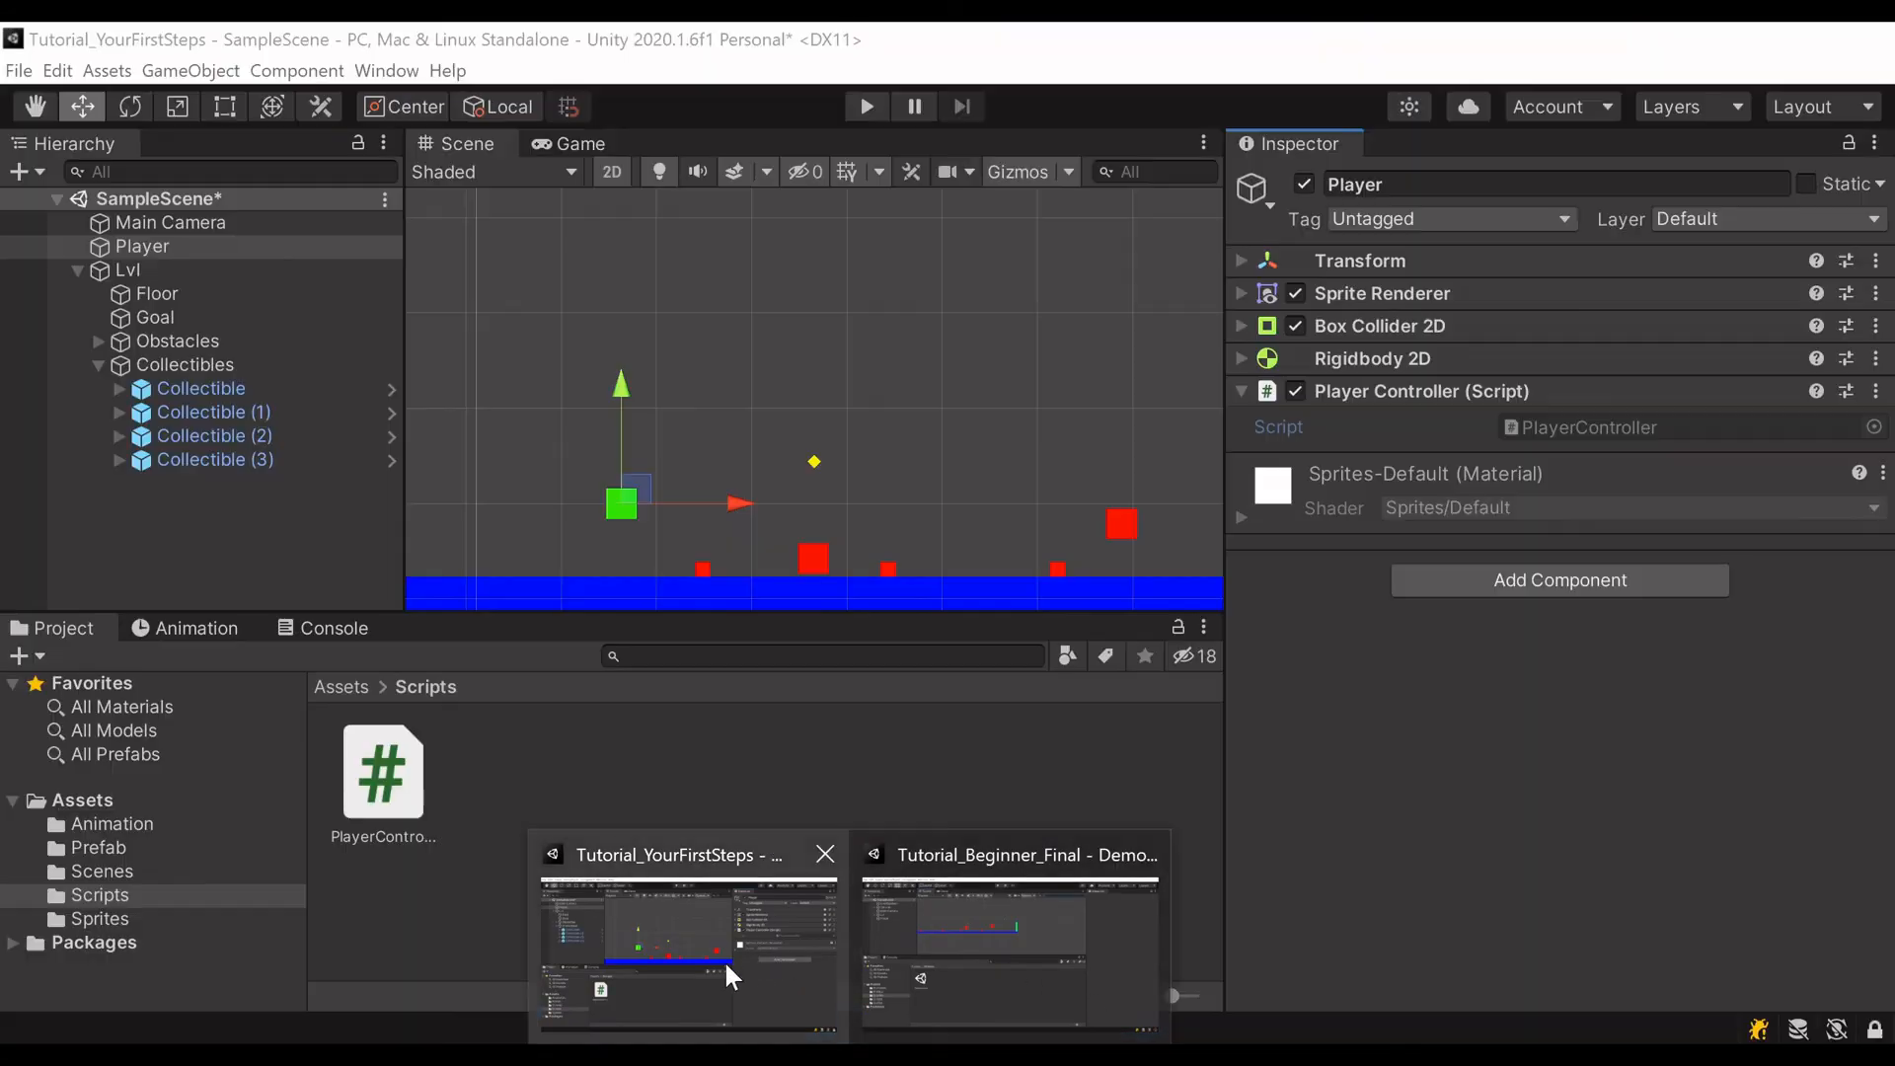
left_click(724, 959)
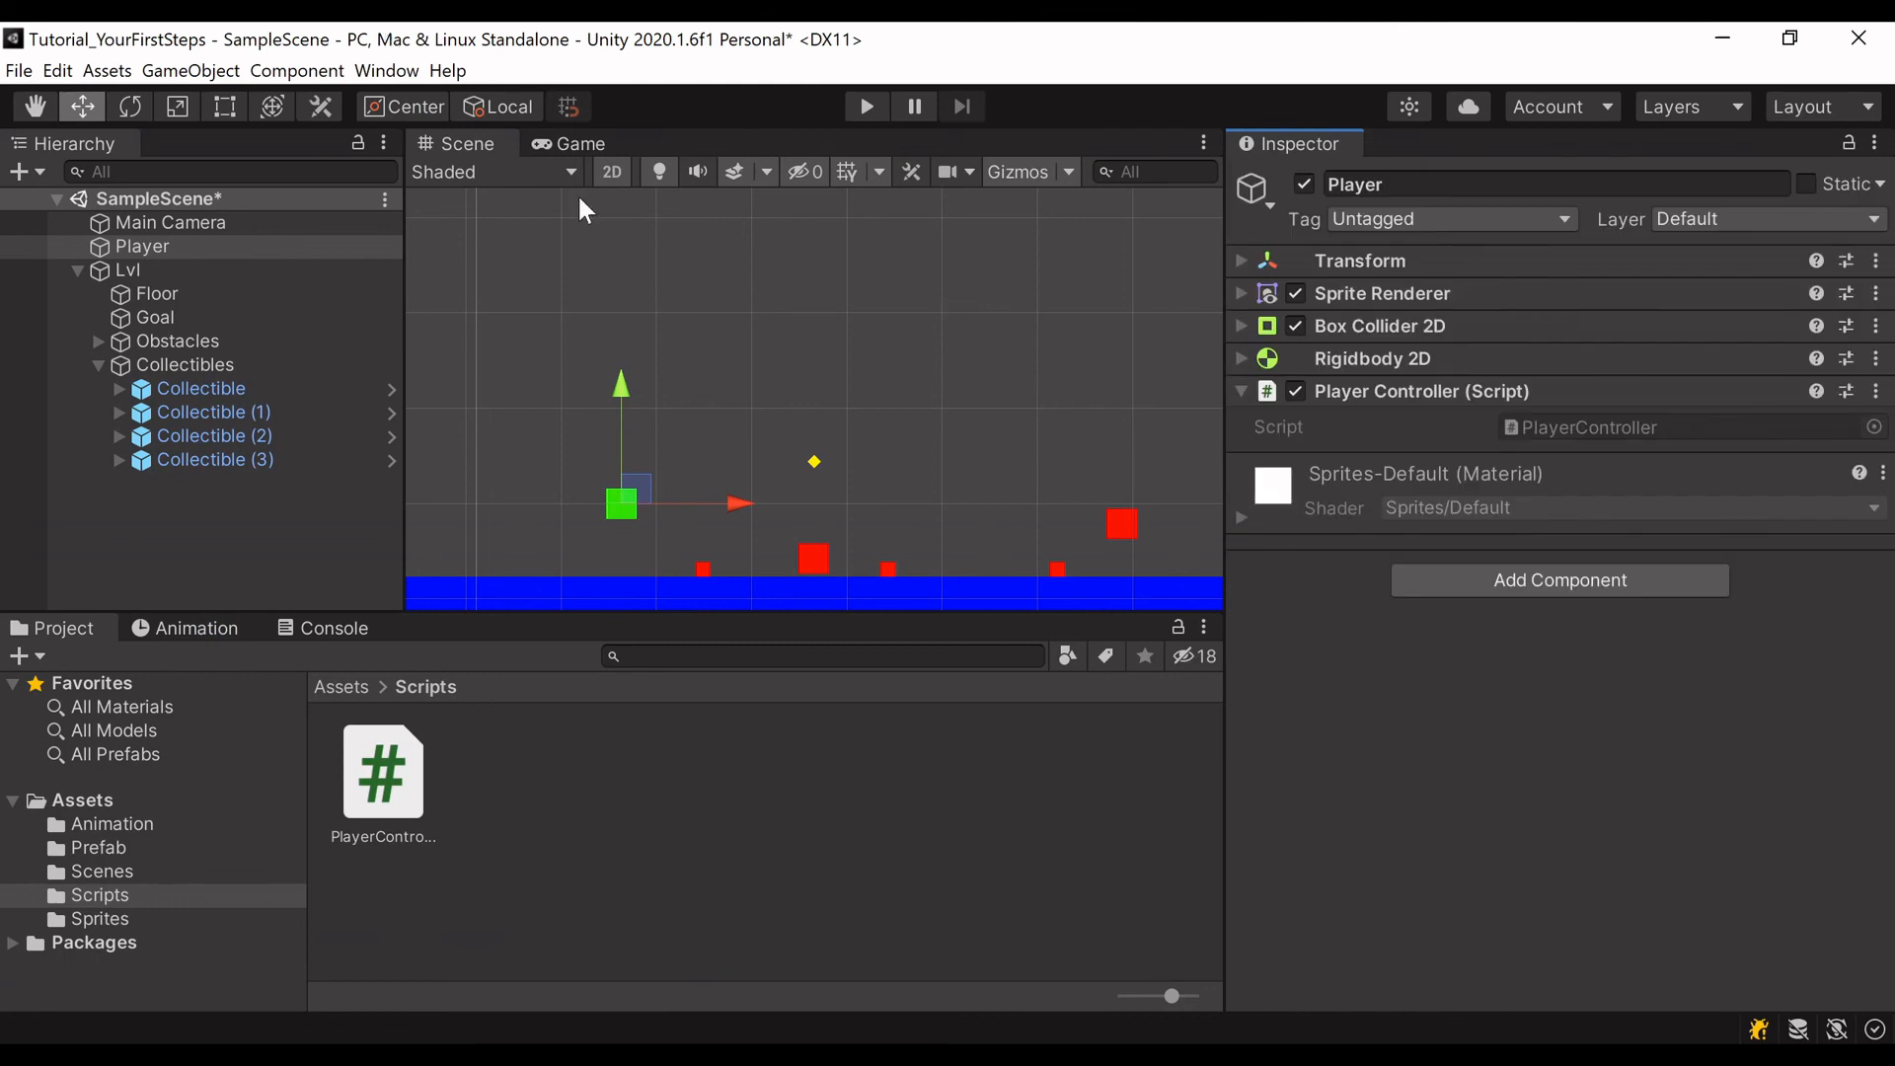
left_click(858, 114)
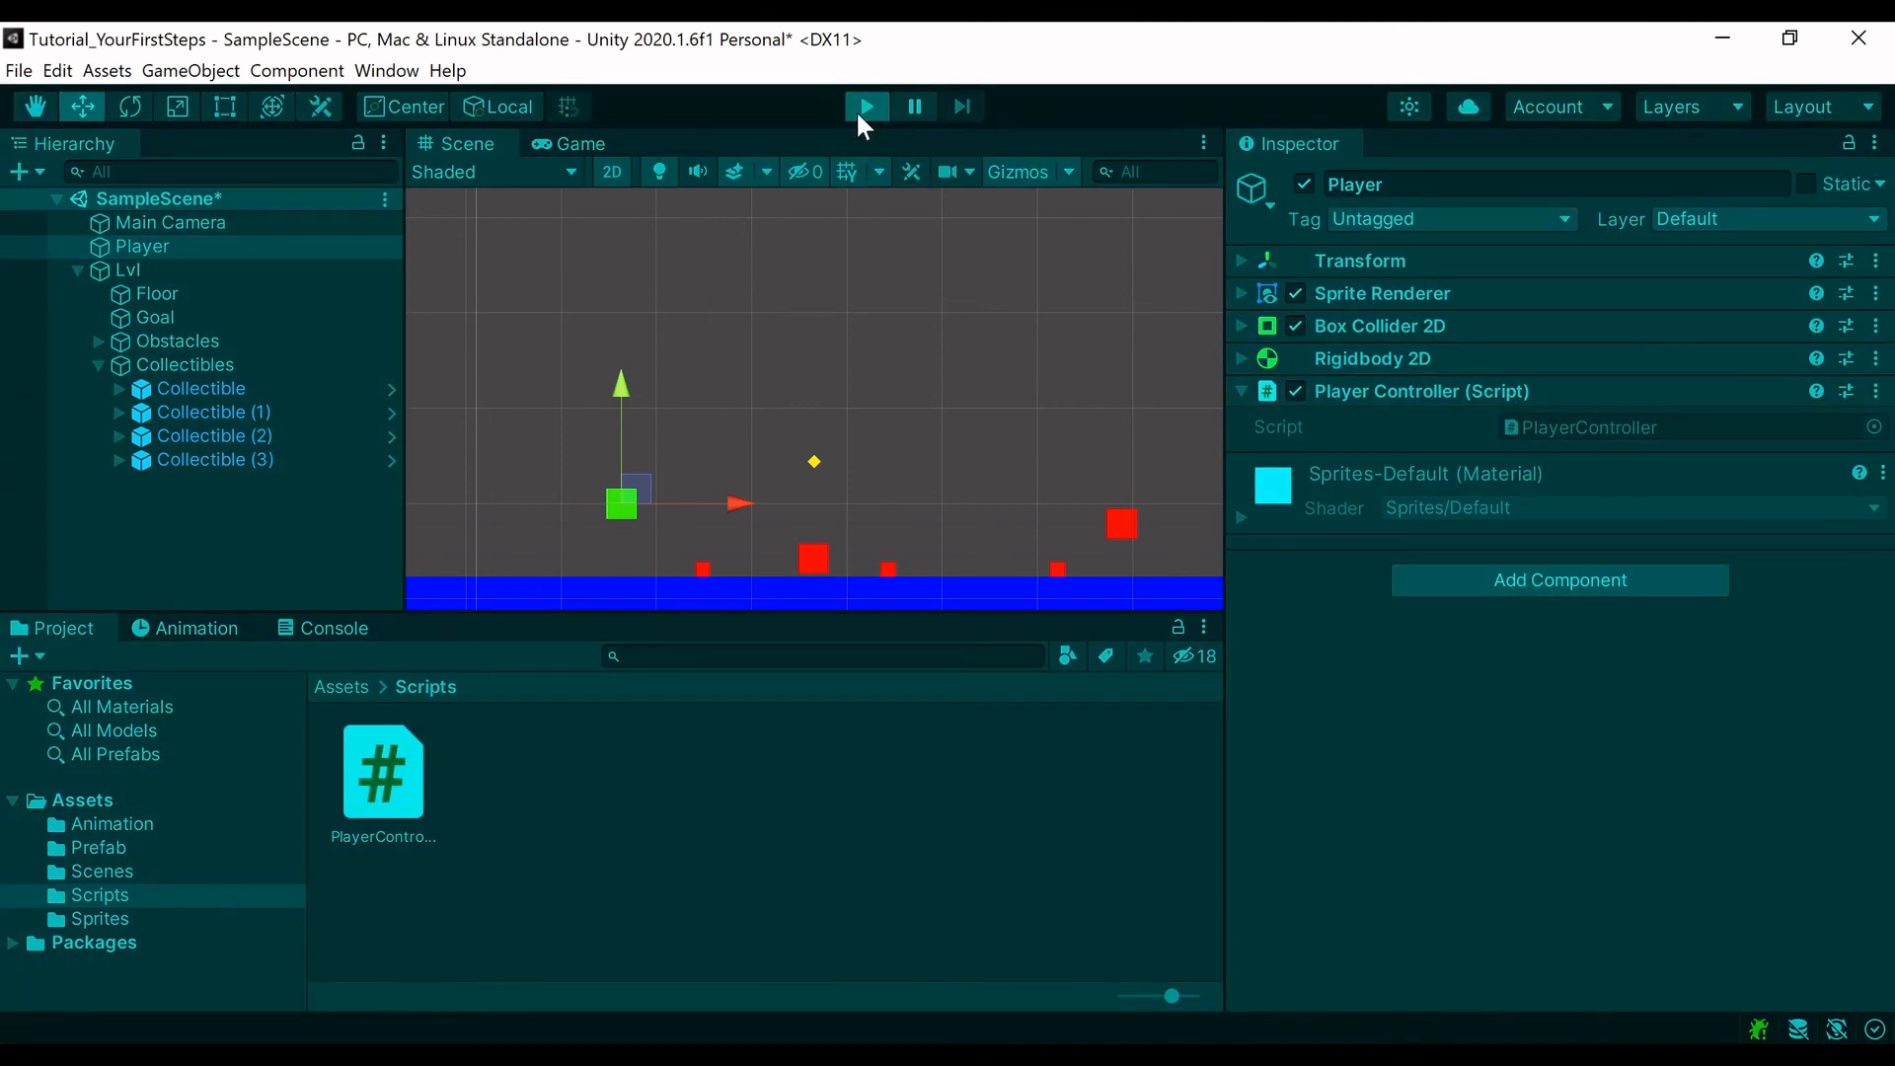
left_click(858, 109)
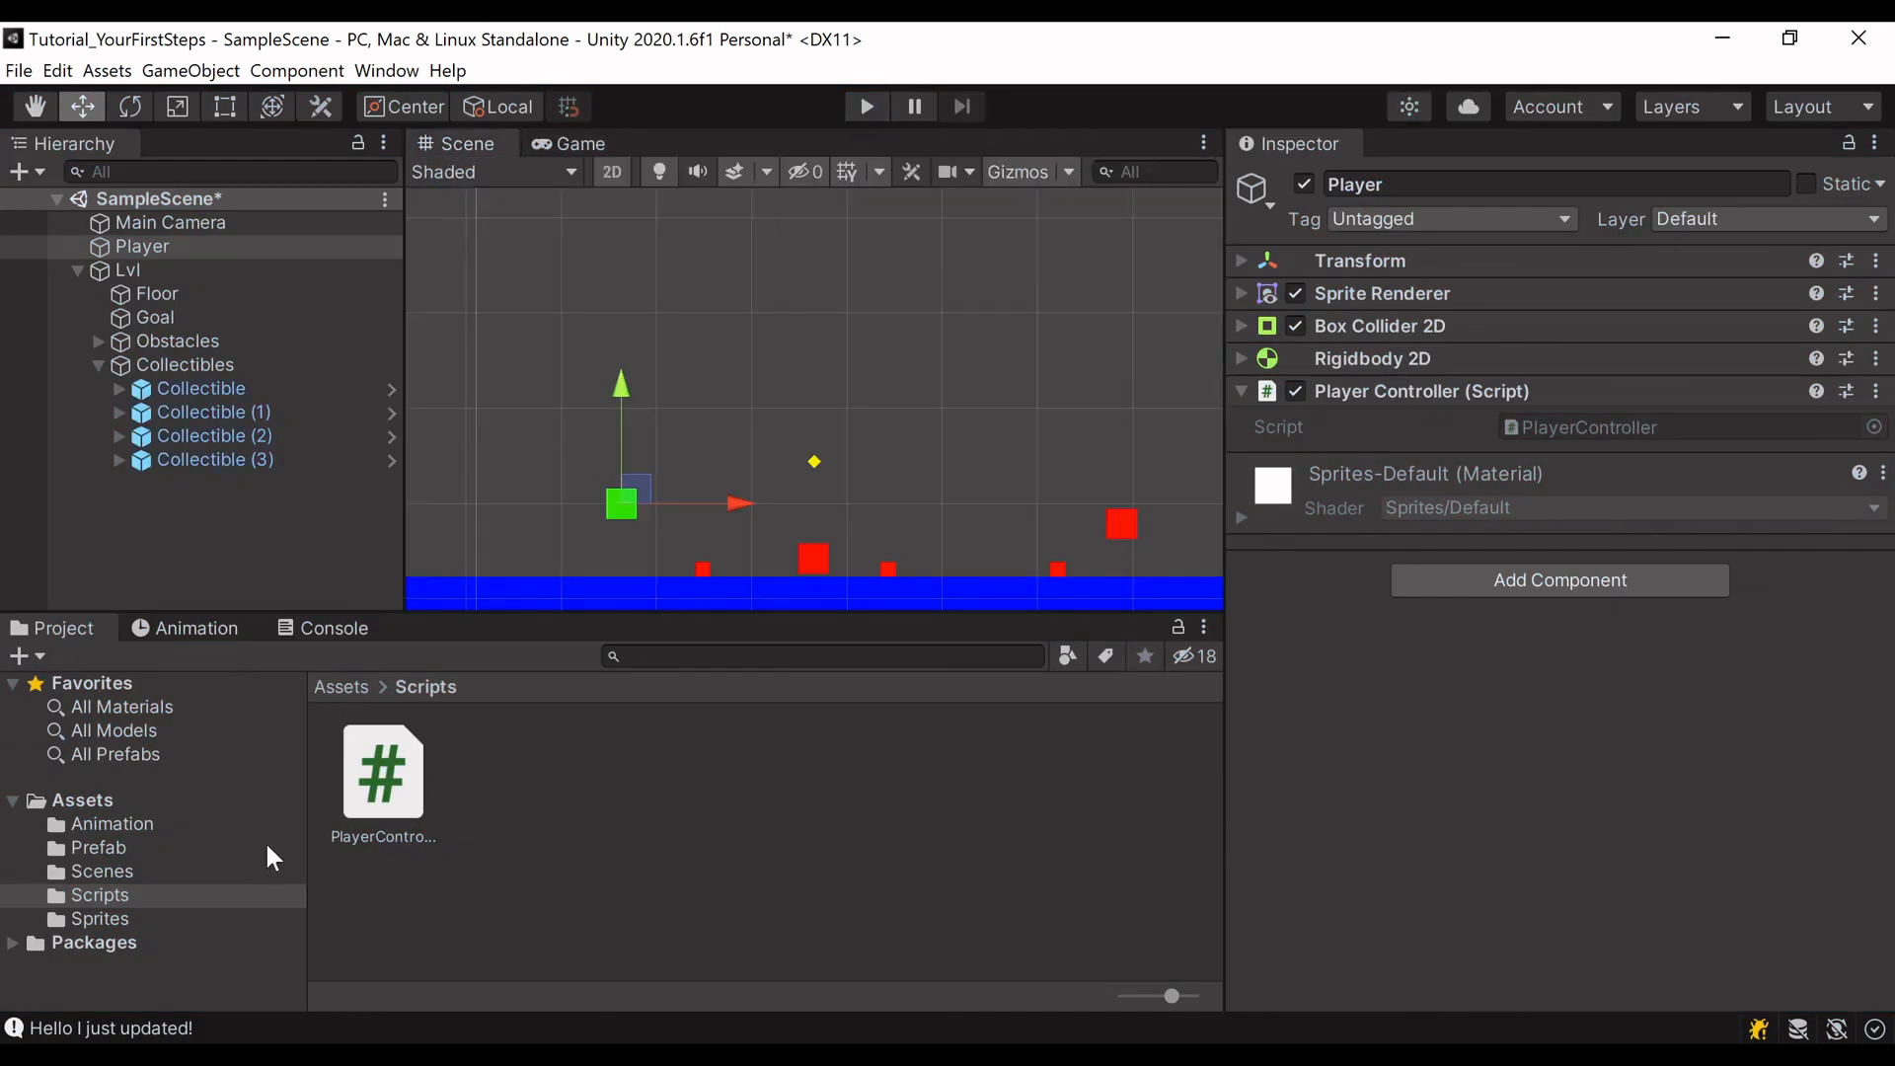
Step: Examine the logged start and update messages in the Console and the script lines they come from, then return to the project assets
left_click(326, 631)
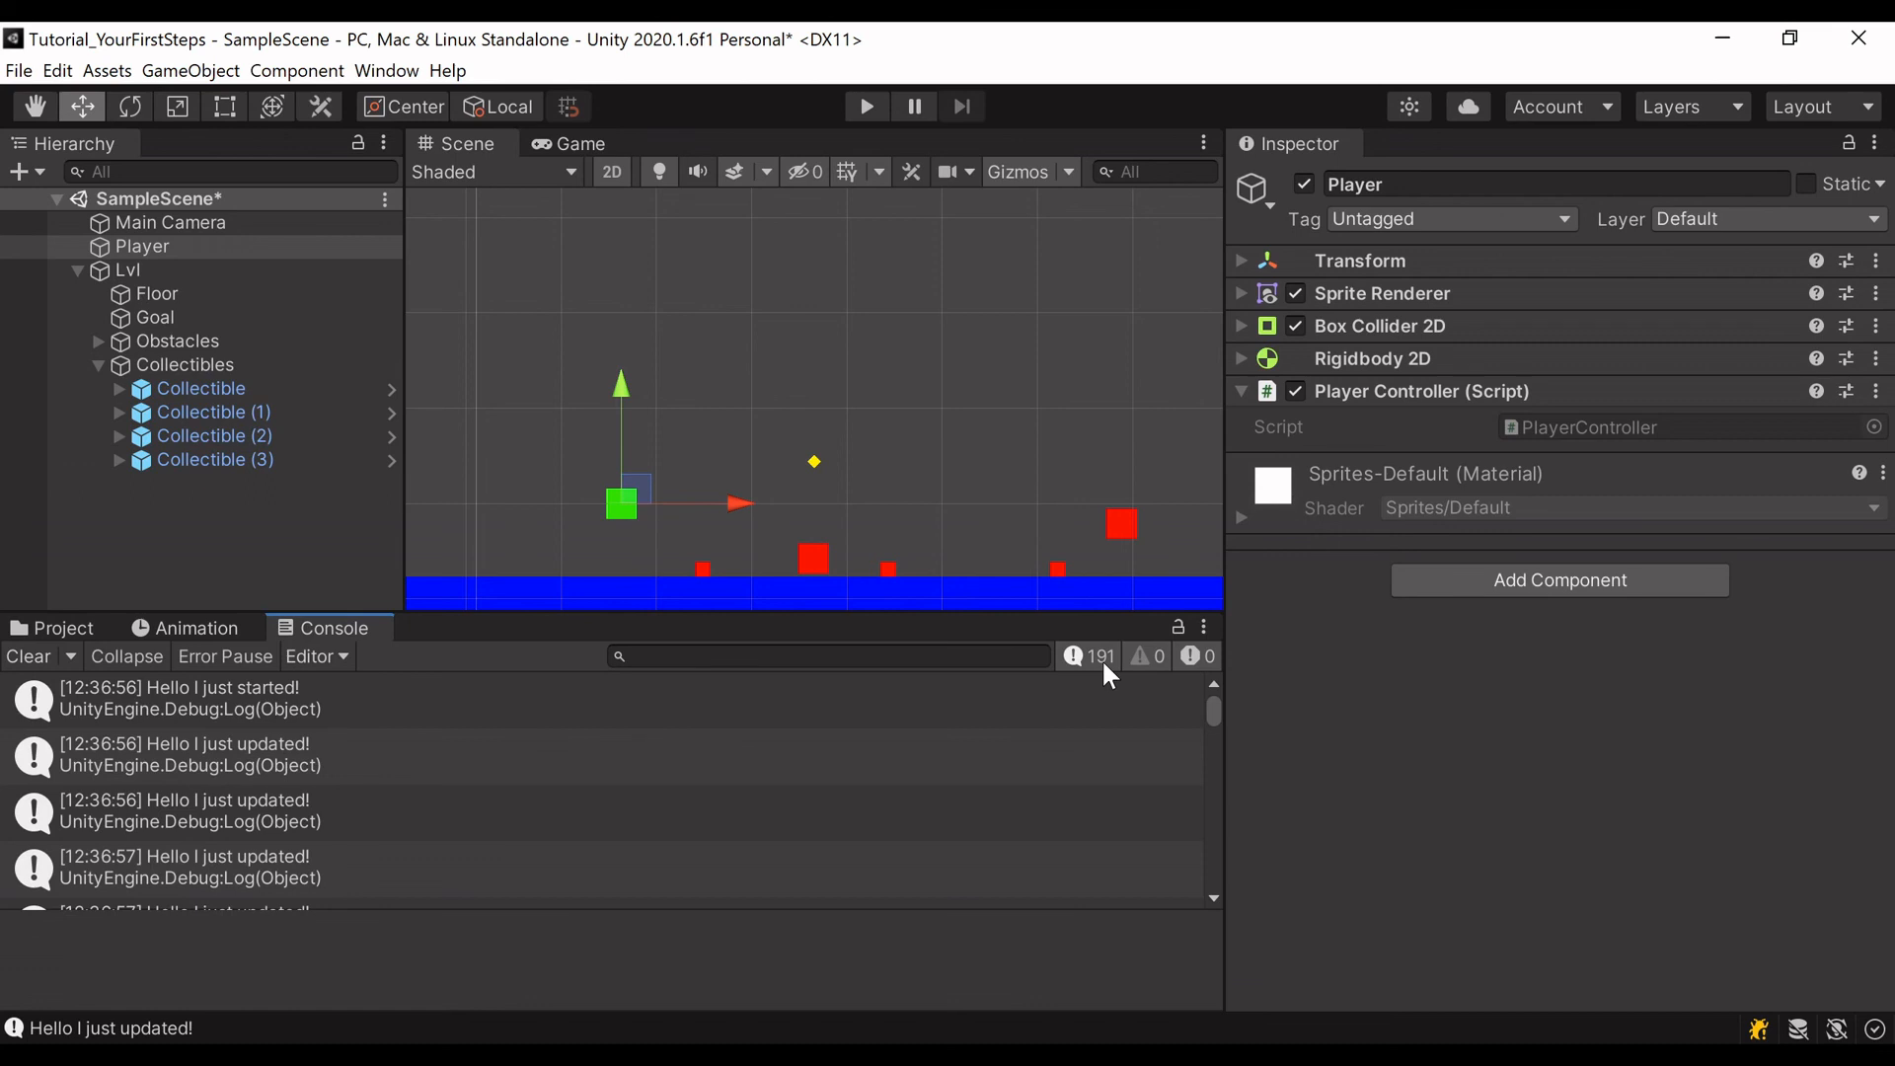
left_click(177, 712)
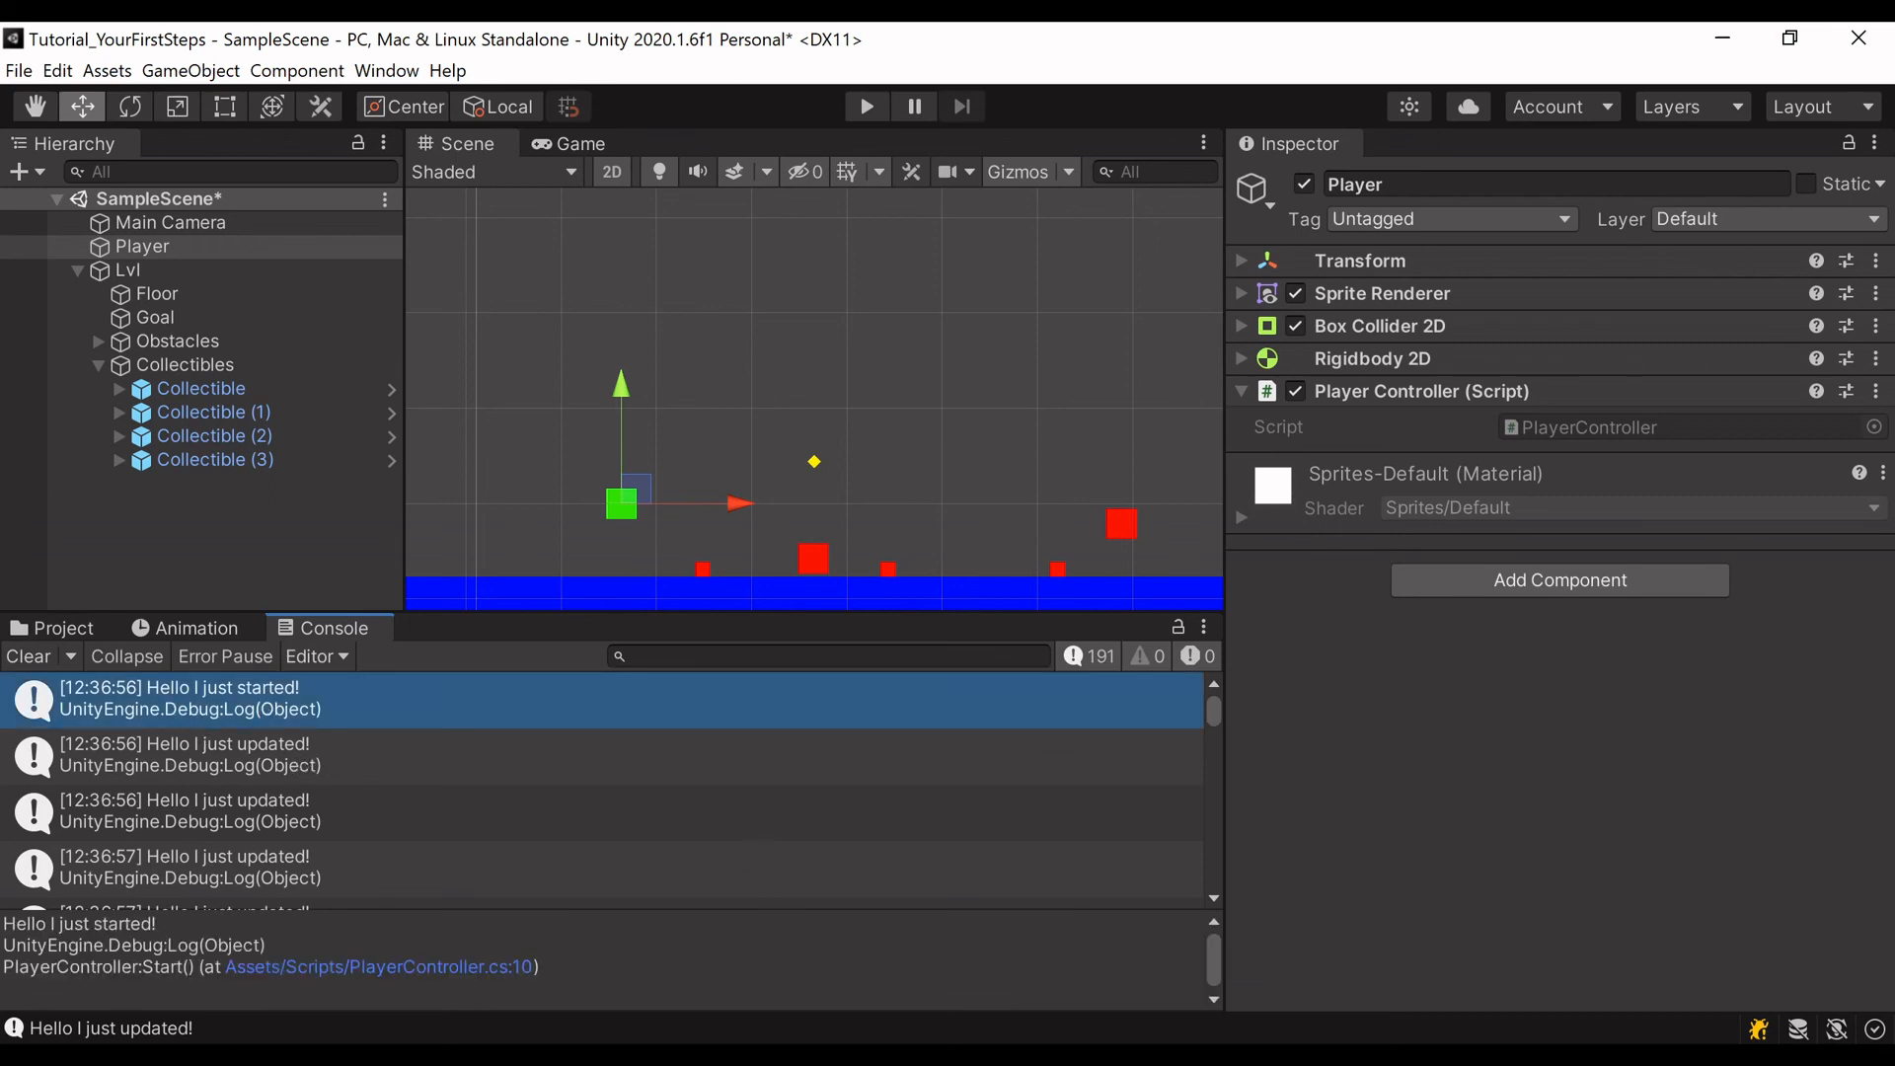
left_click_drag(143, 967, 196, 969)
left_click(226, 756)
scroll(226, 757, "down", 5)
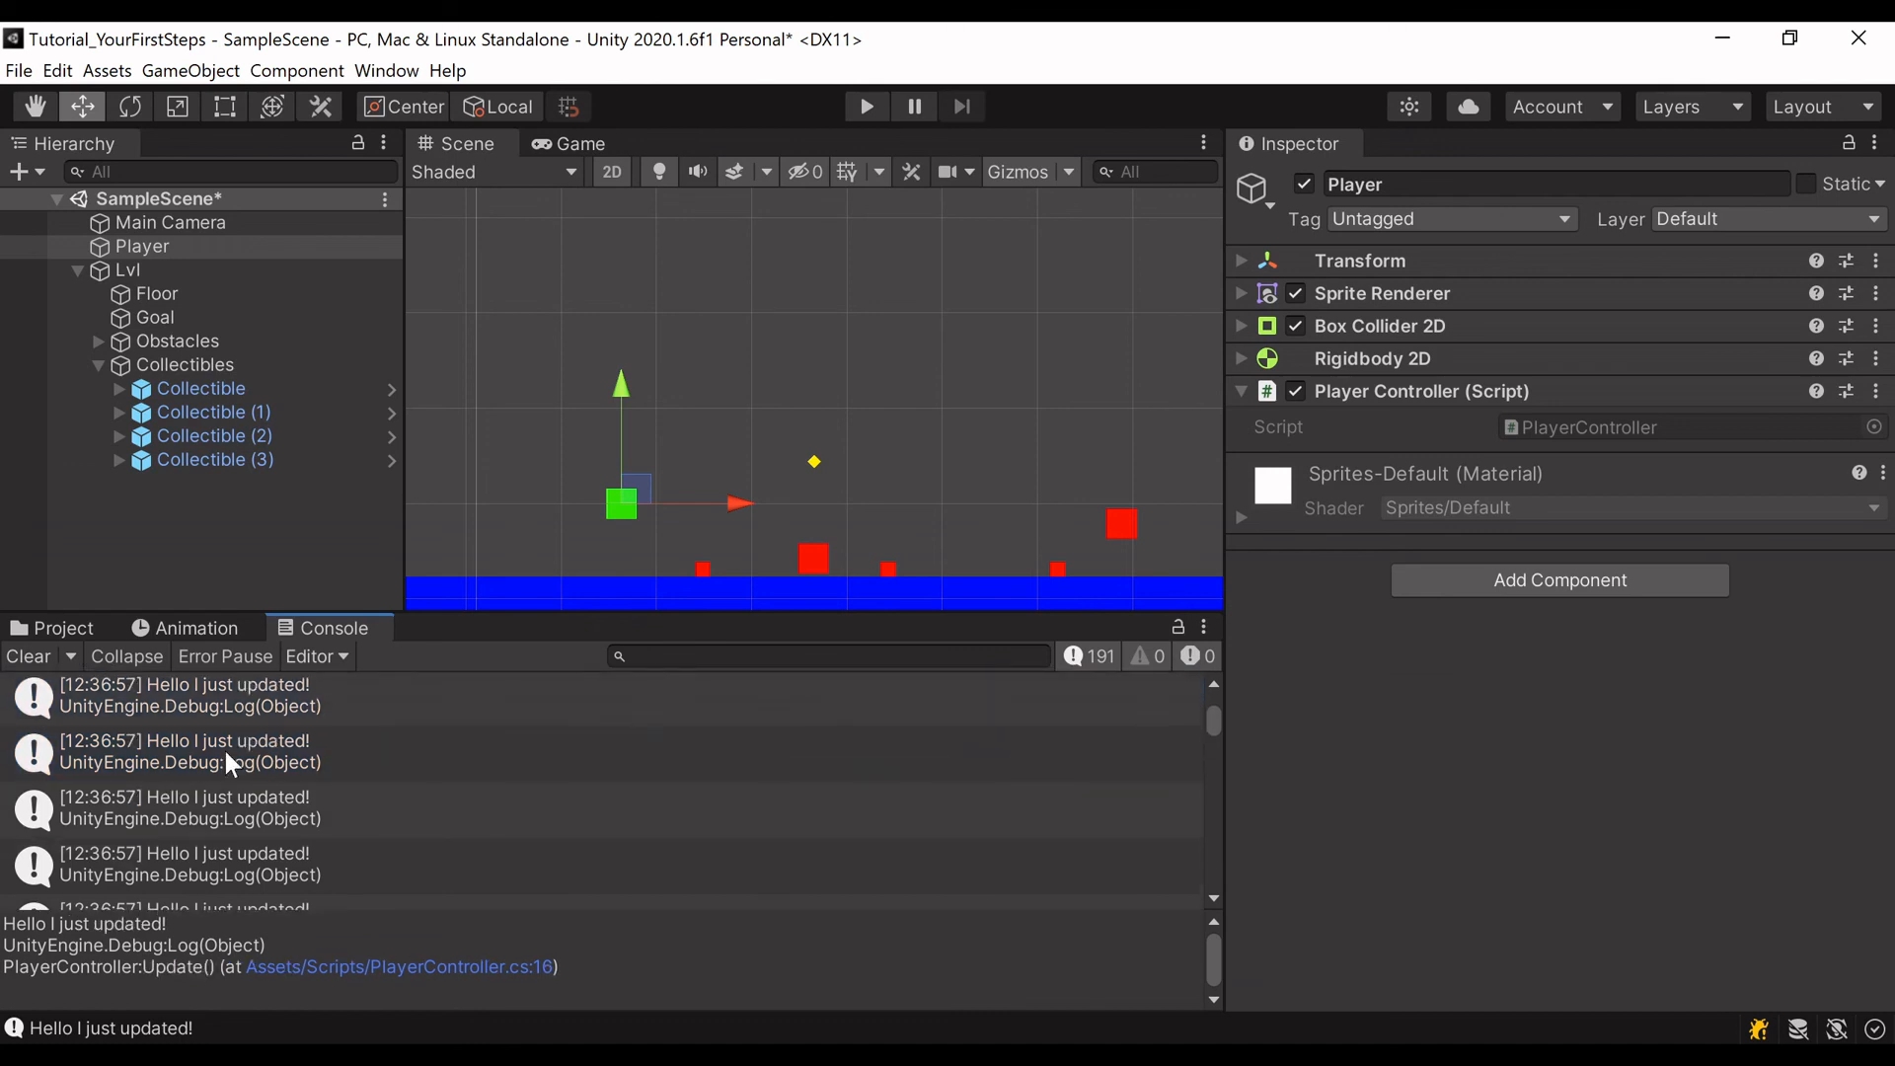
scroll(225, 750, "down", 5)
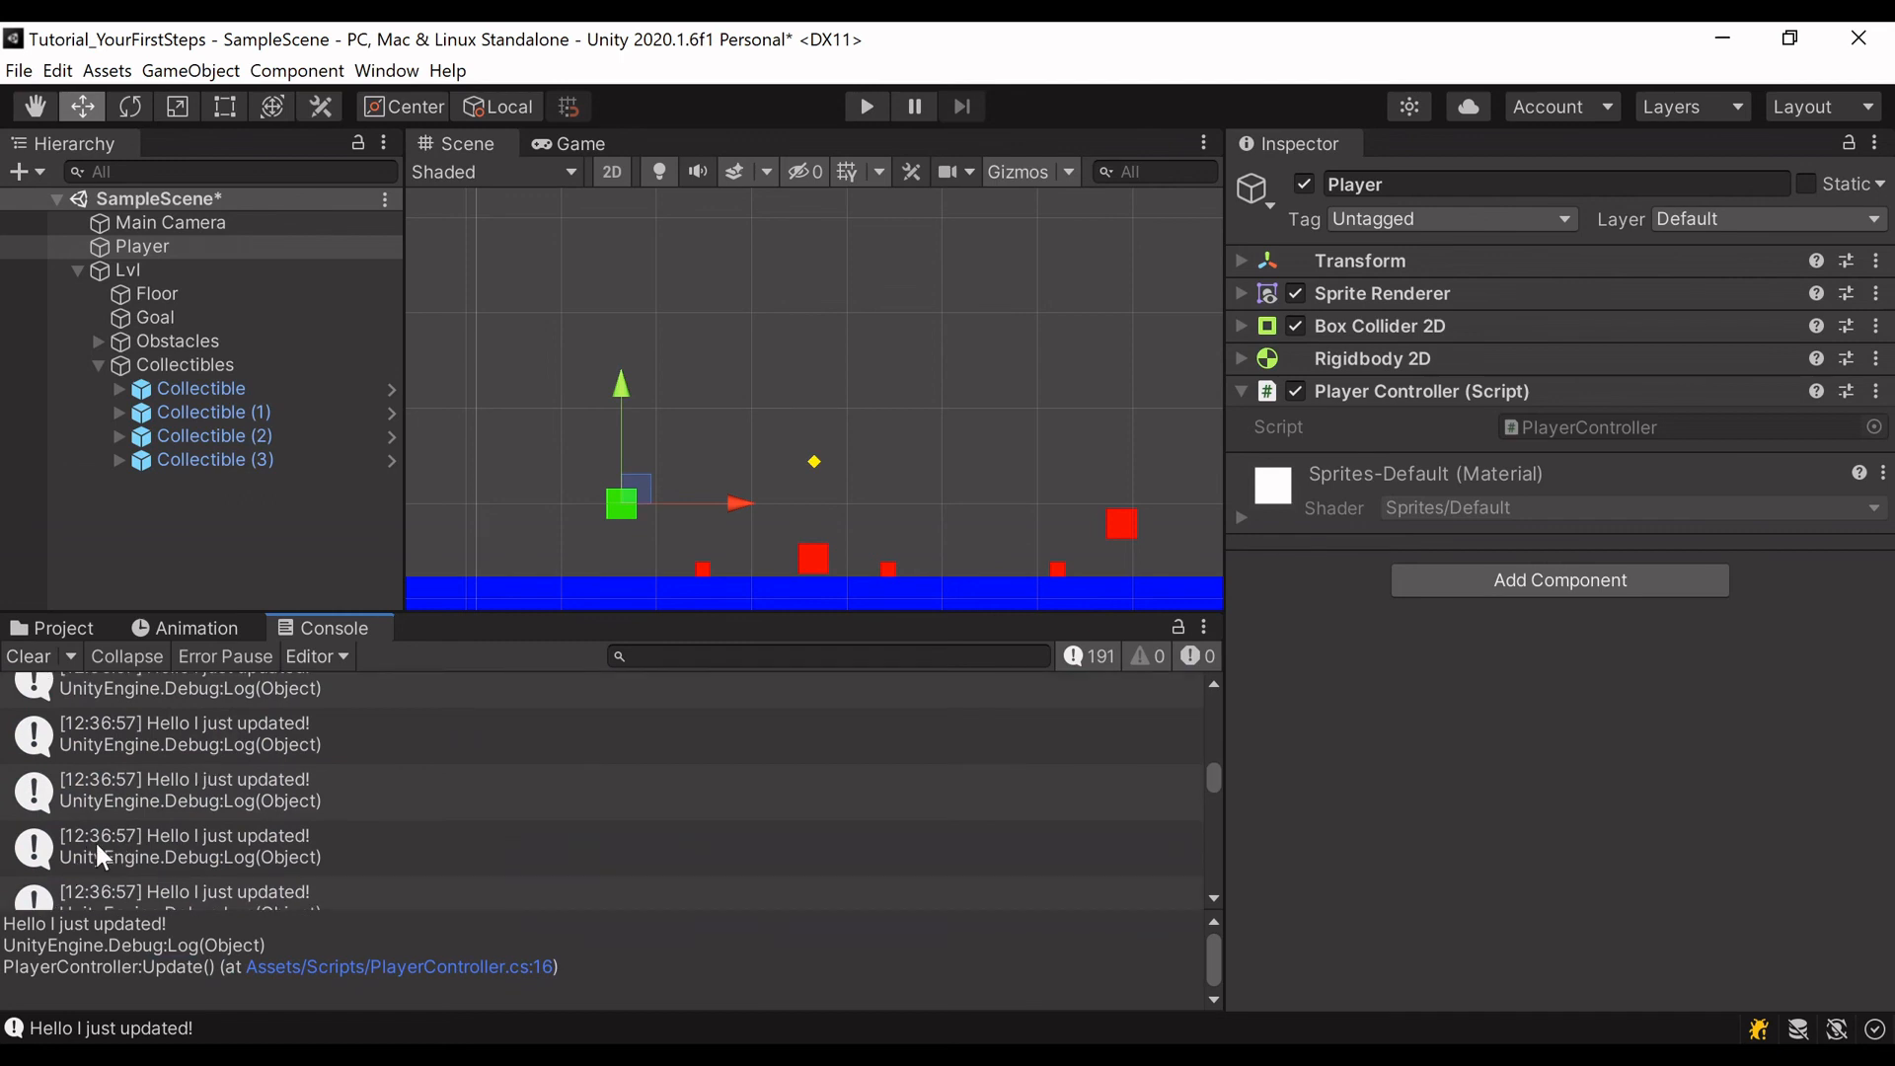
left_click(306, 858)
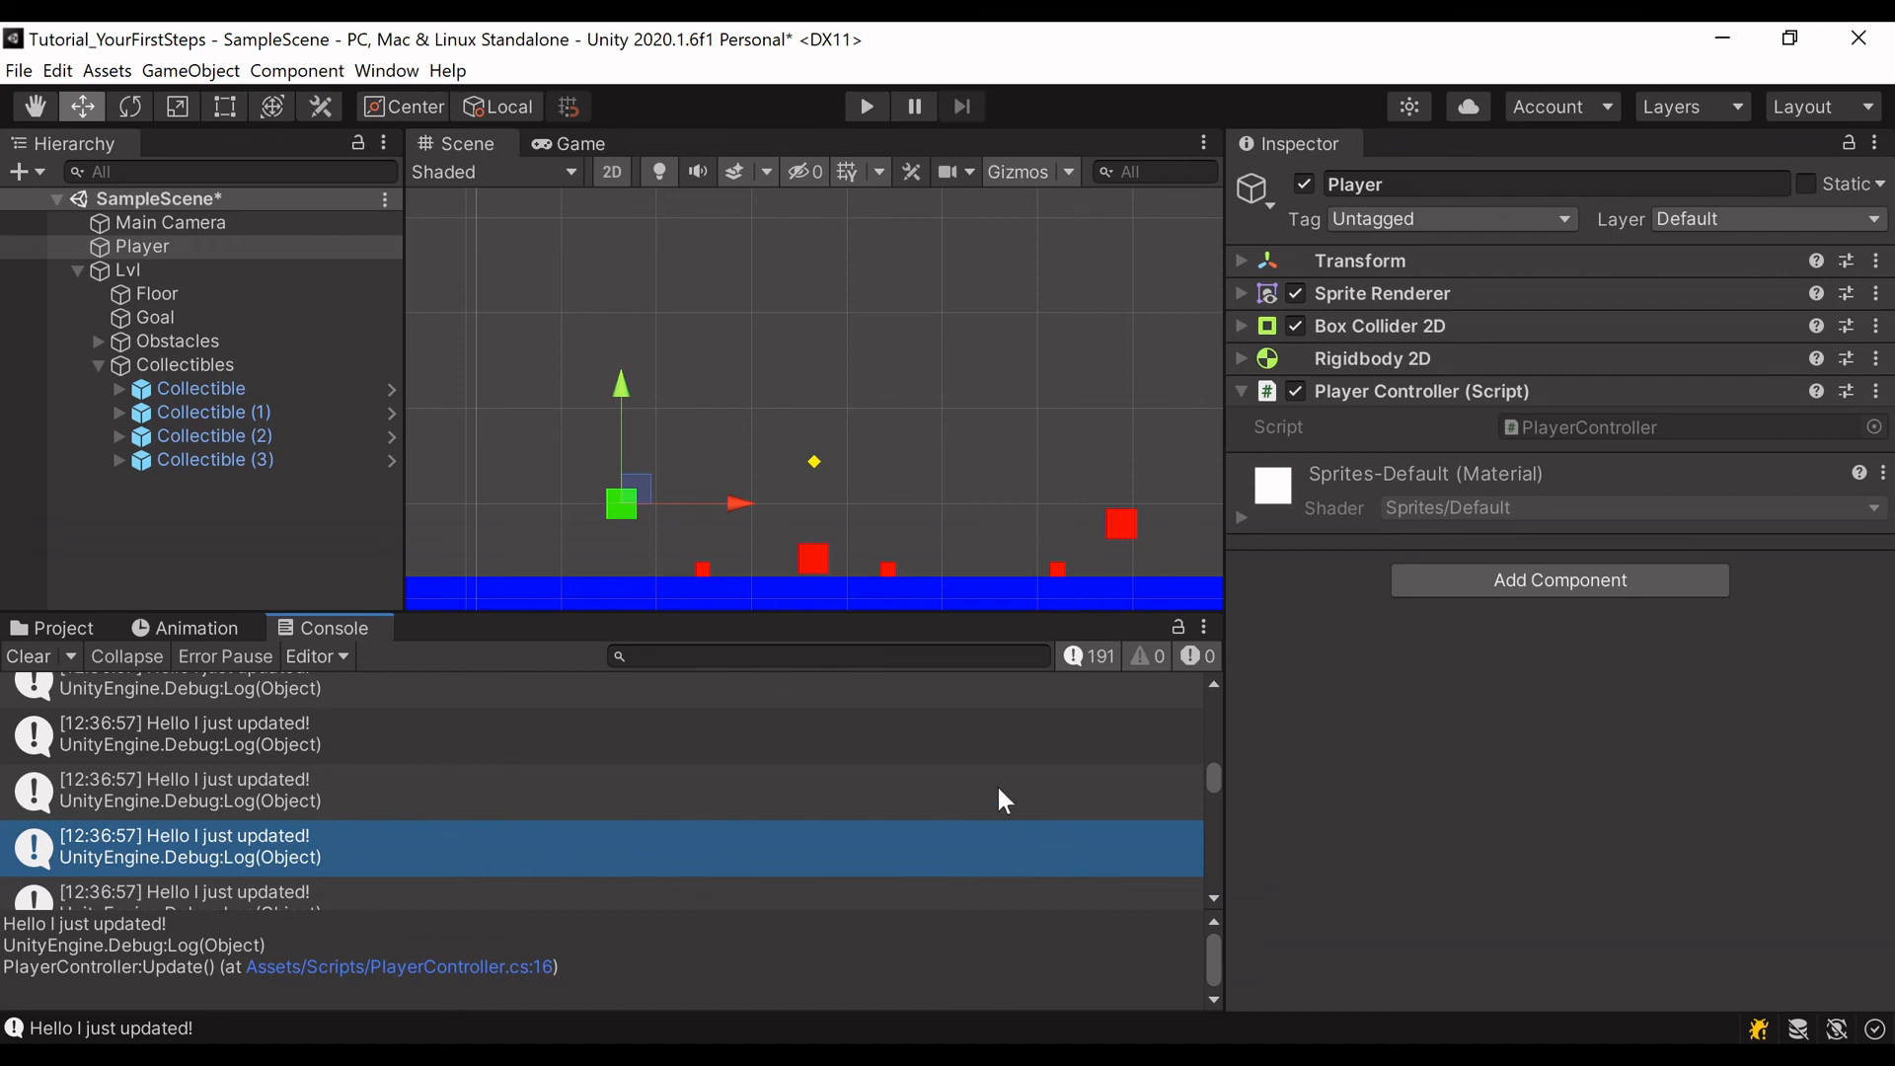
scroll(713, 756, "up", 5)
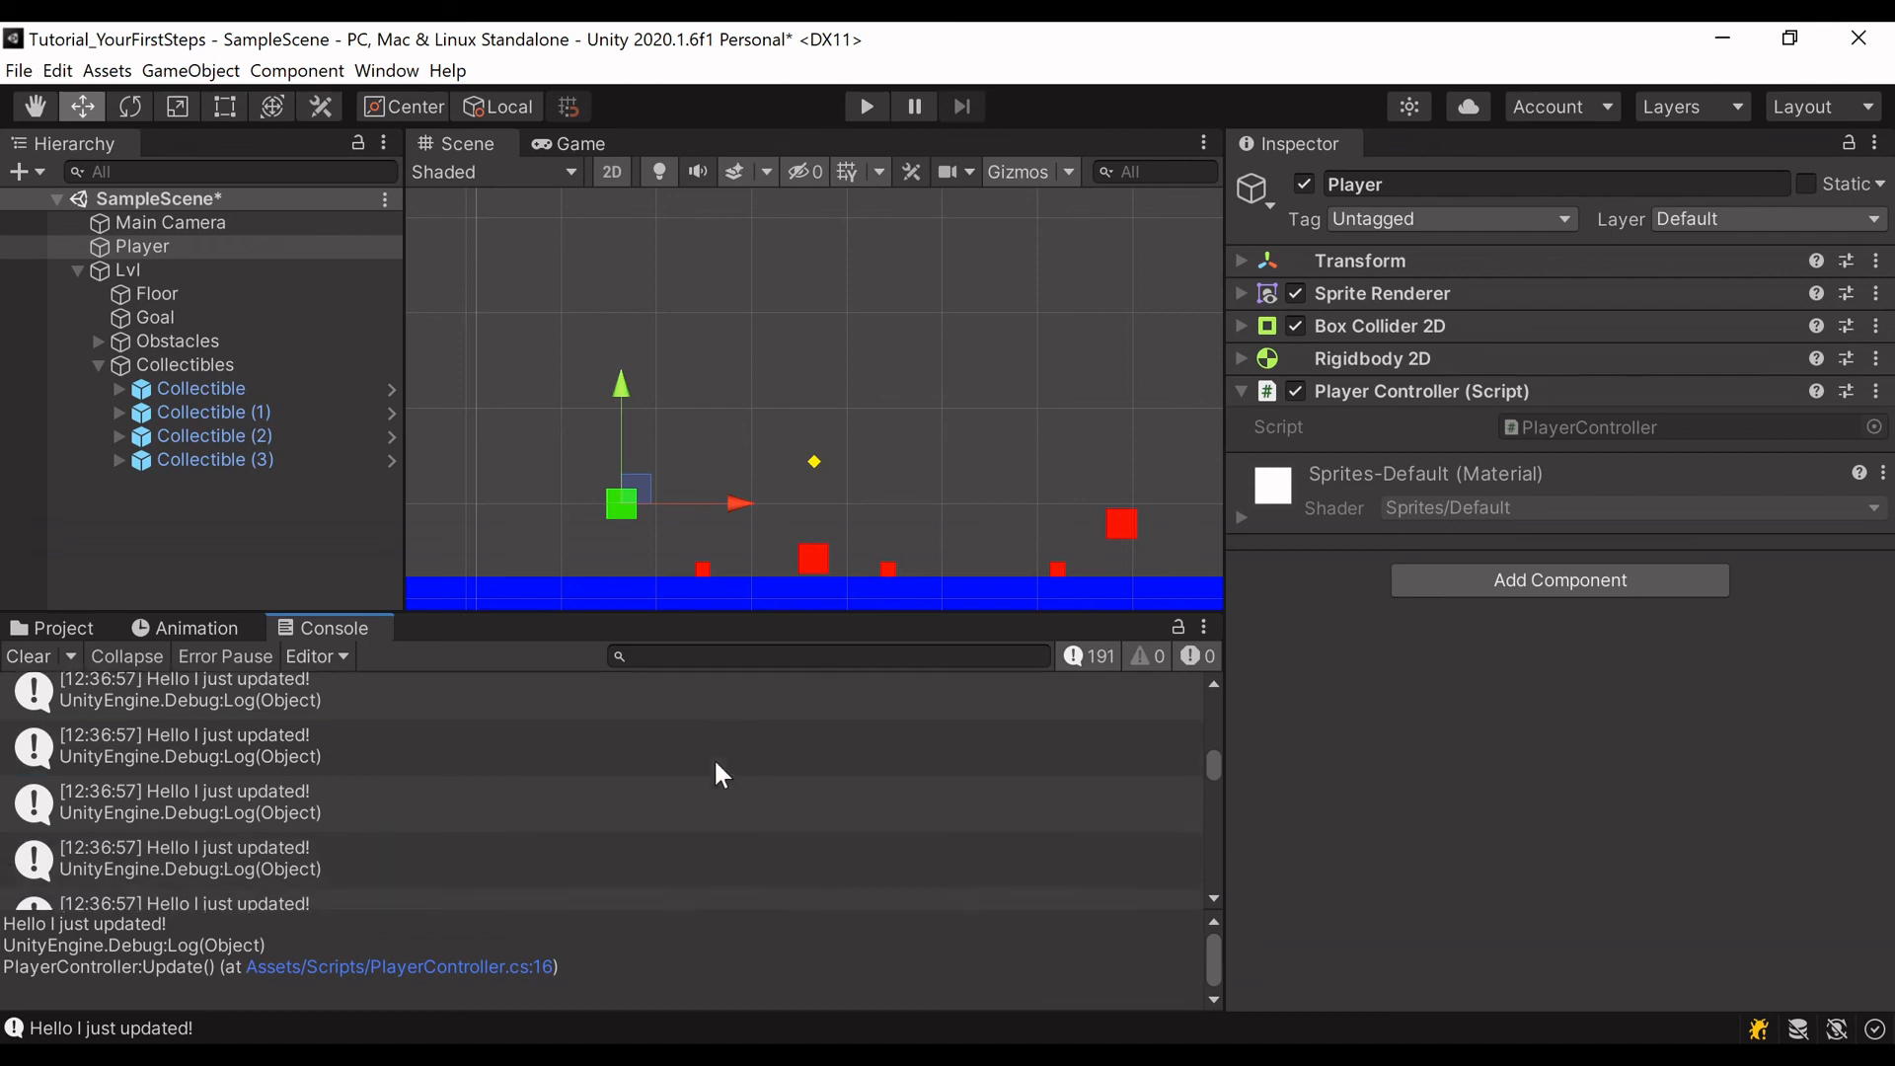
left_click_drag(1214, 756, 1210, 677)
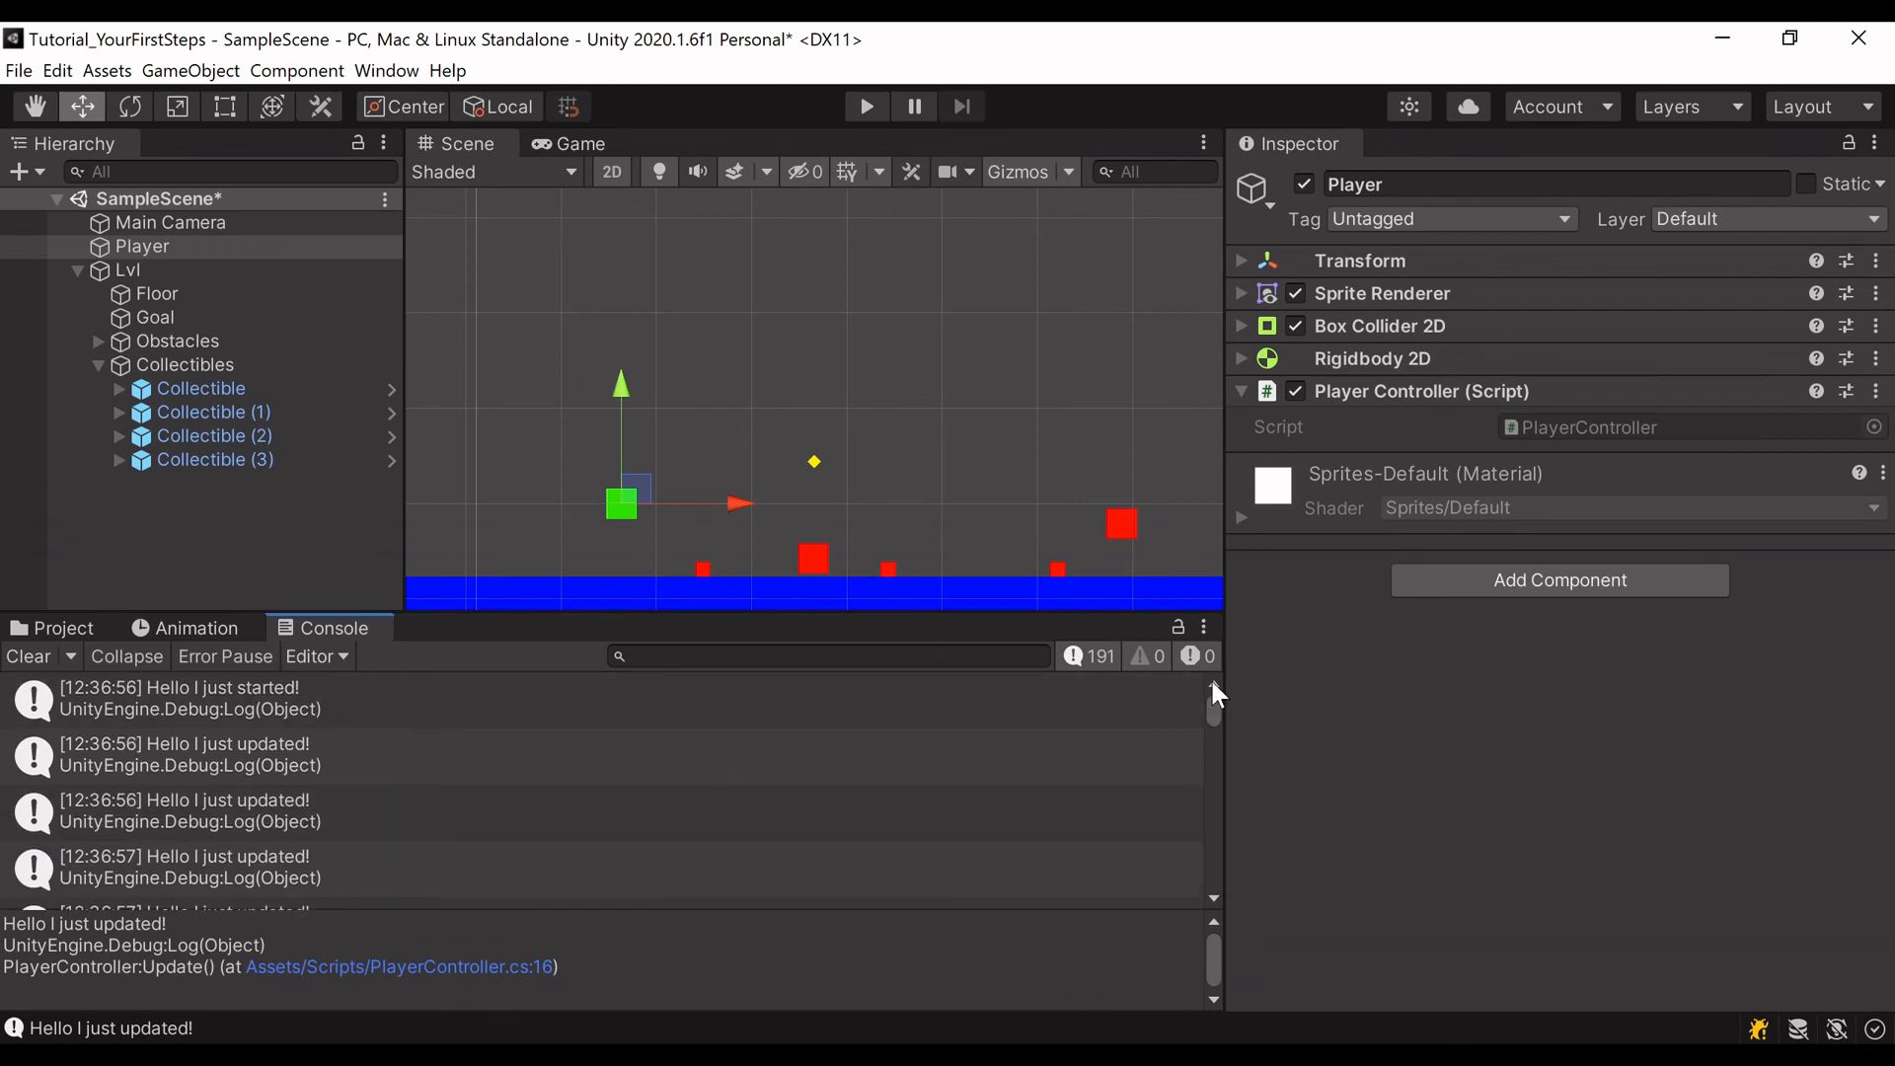
left_click(55, 630)
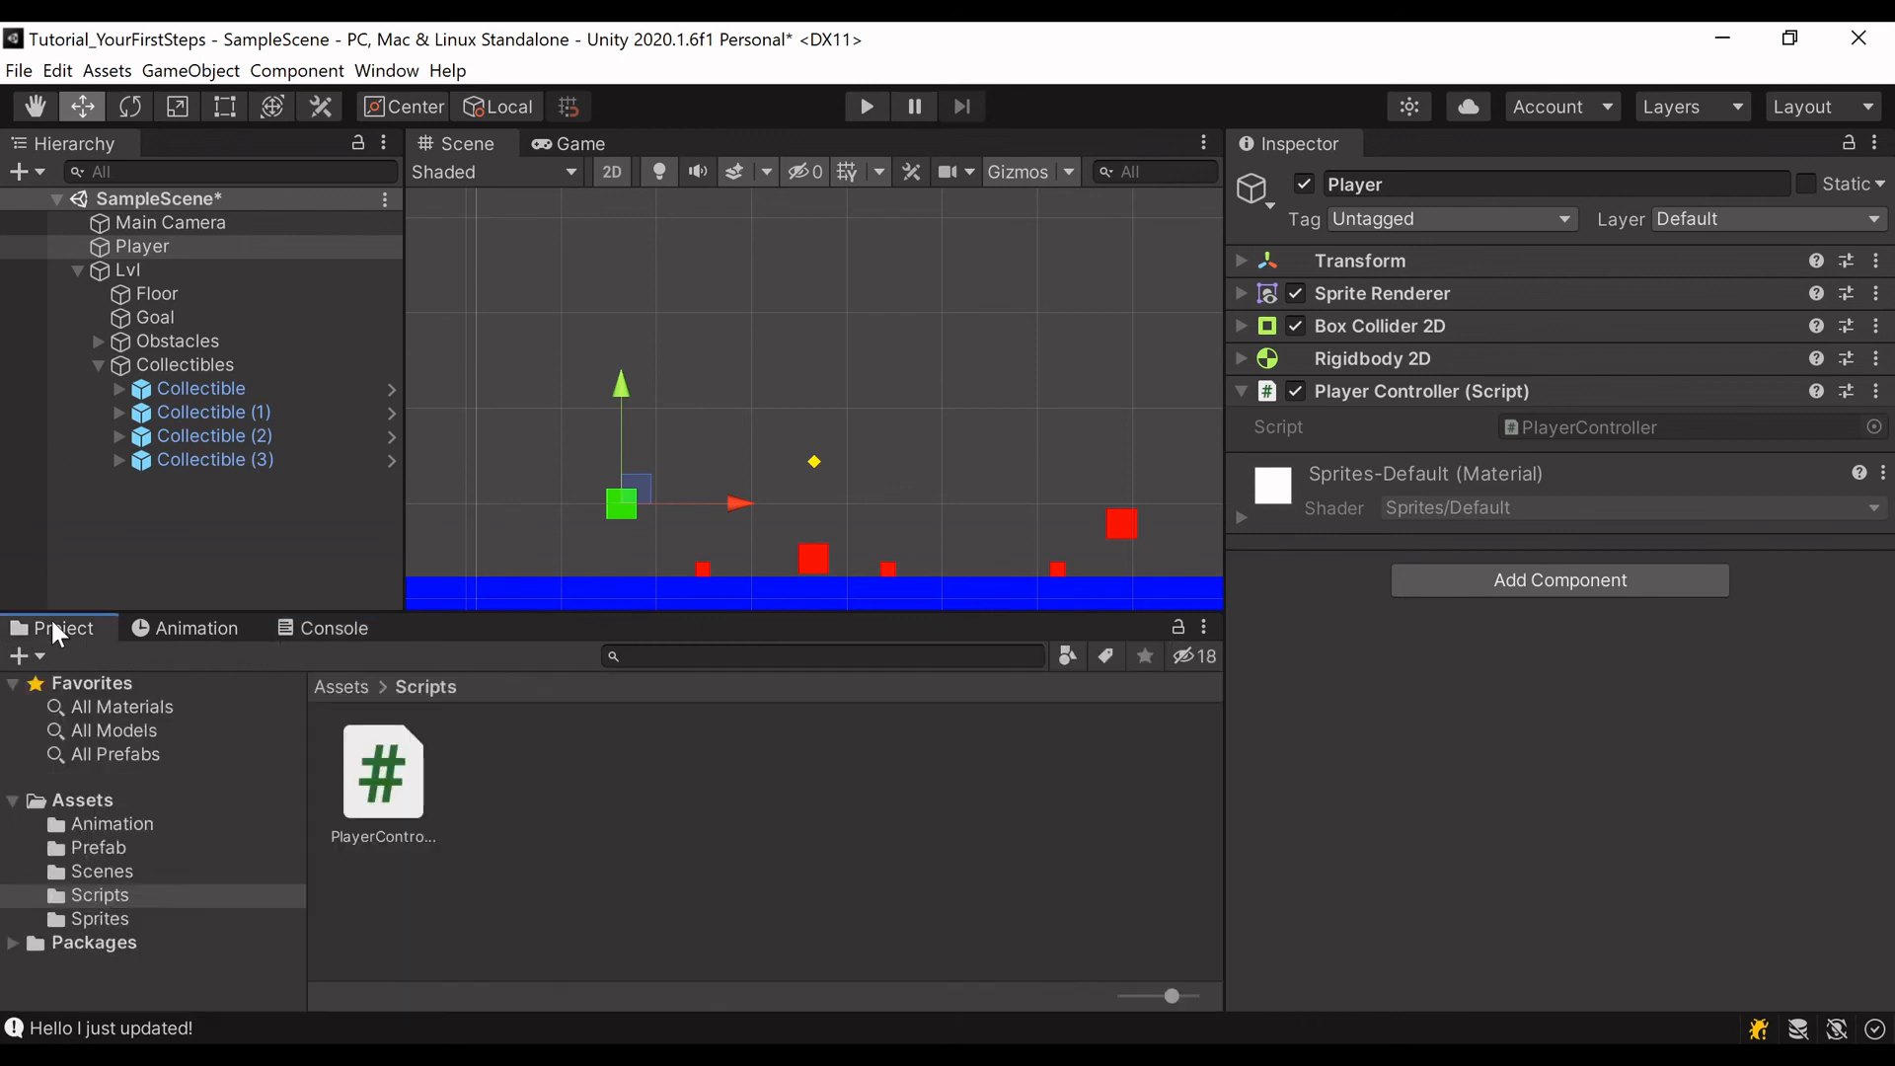